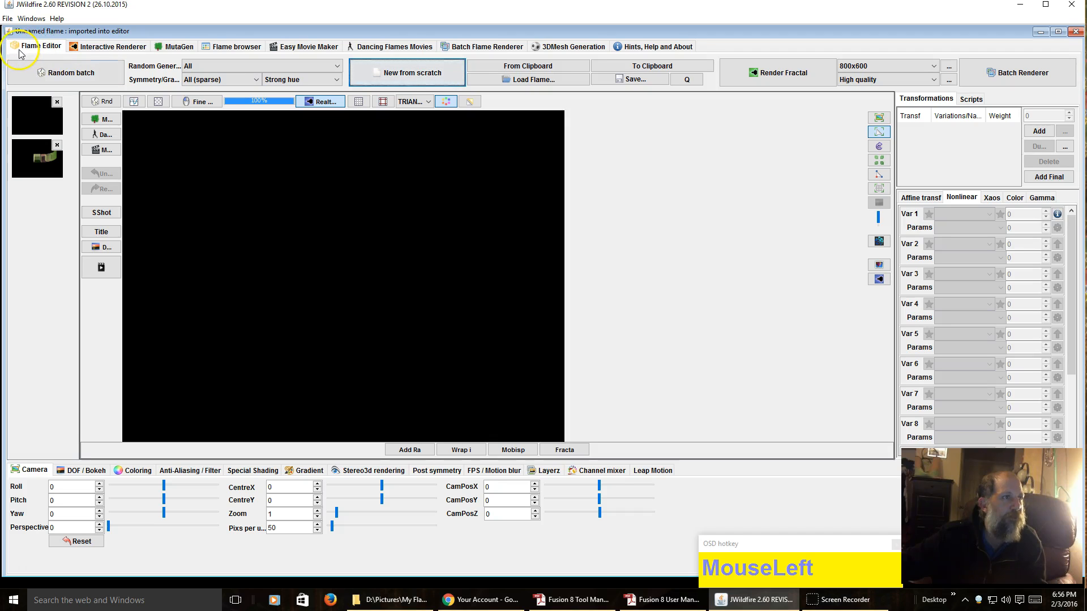
Step: Review the available random generator, symmetry and gradient options for random flame batches without changing any of them
click(48, 52)
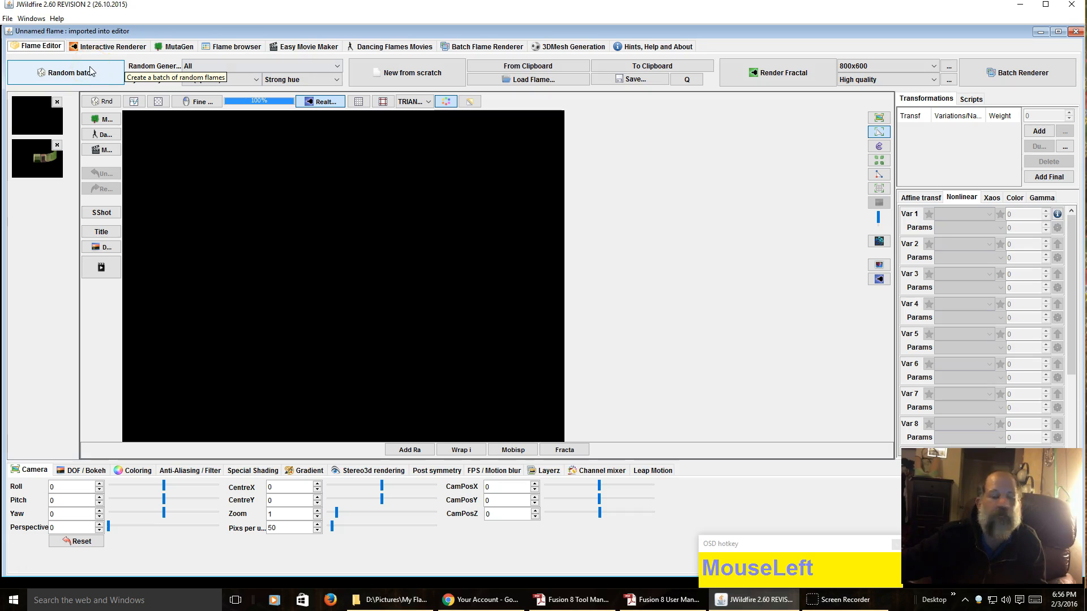
click(221, 69)
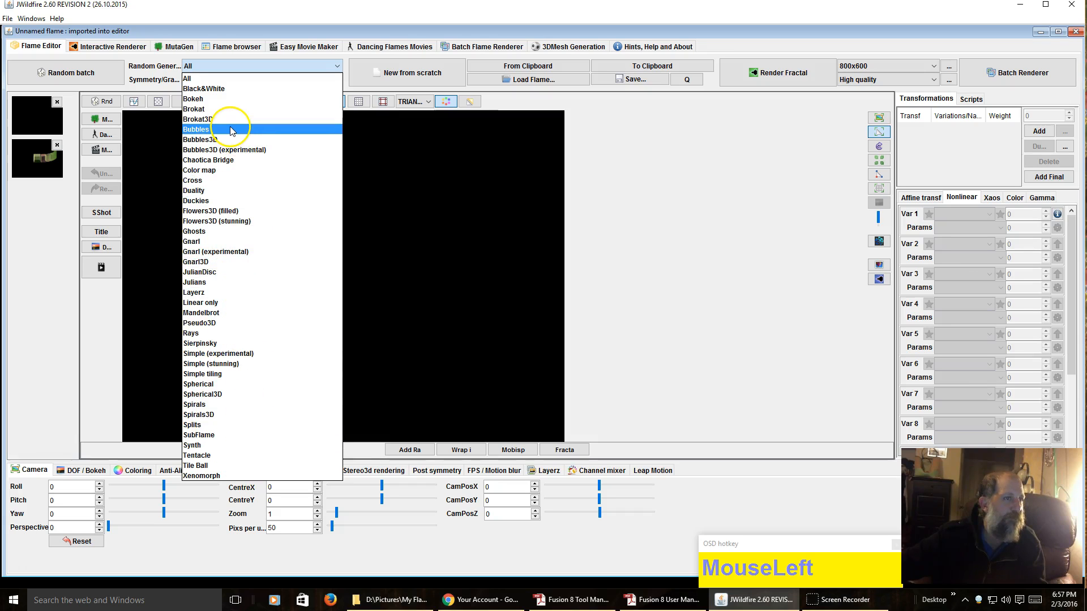
scroll(234, 136, down, 3)
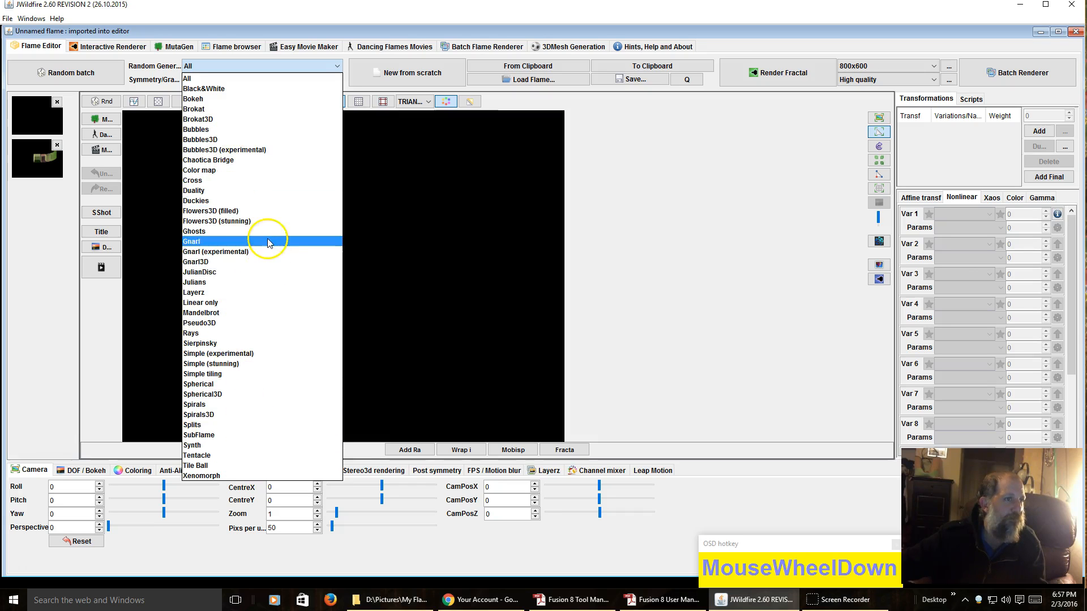
click(679, 188)
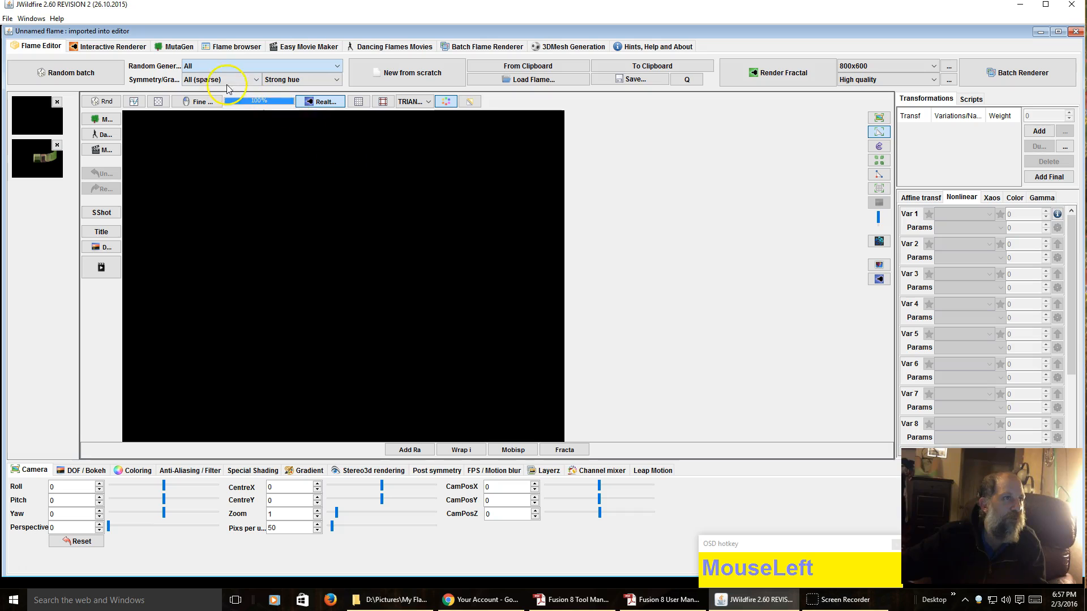
click(209, 81)
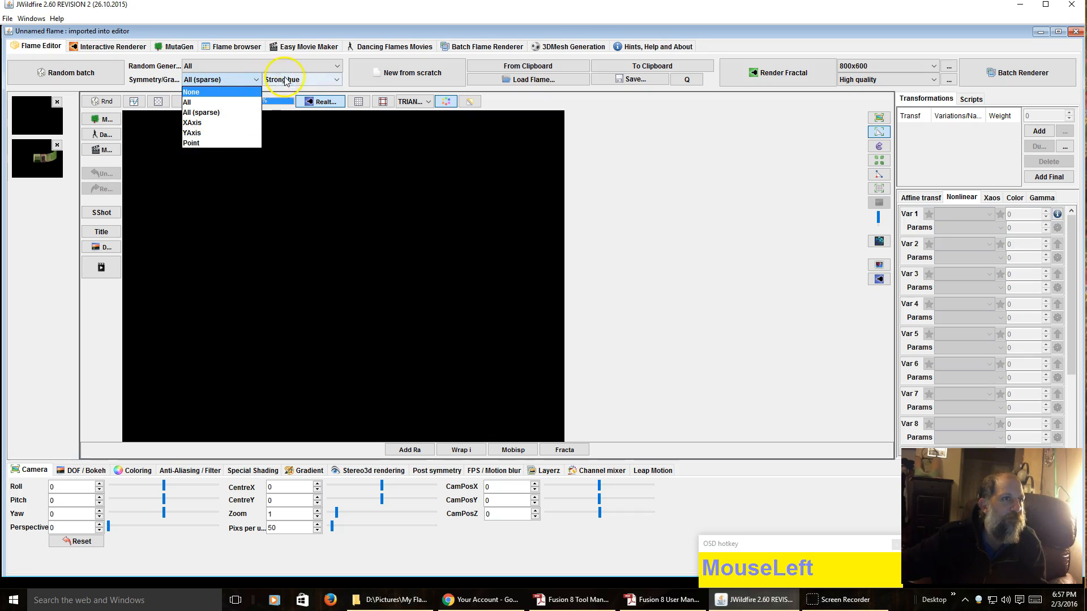
click(304, 82)
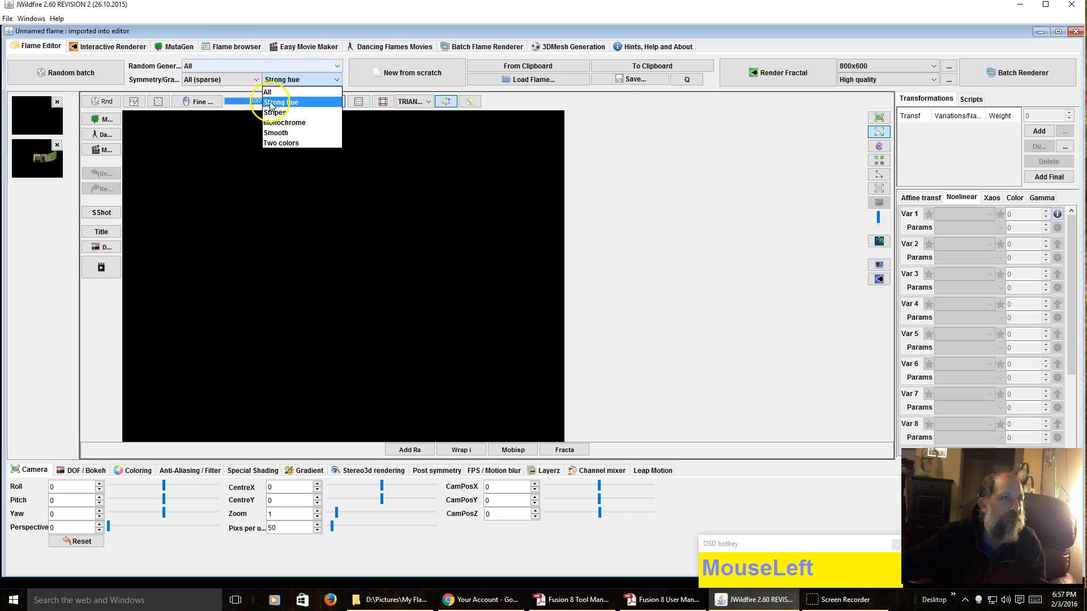
click(707, 179)
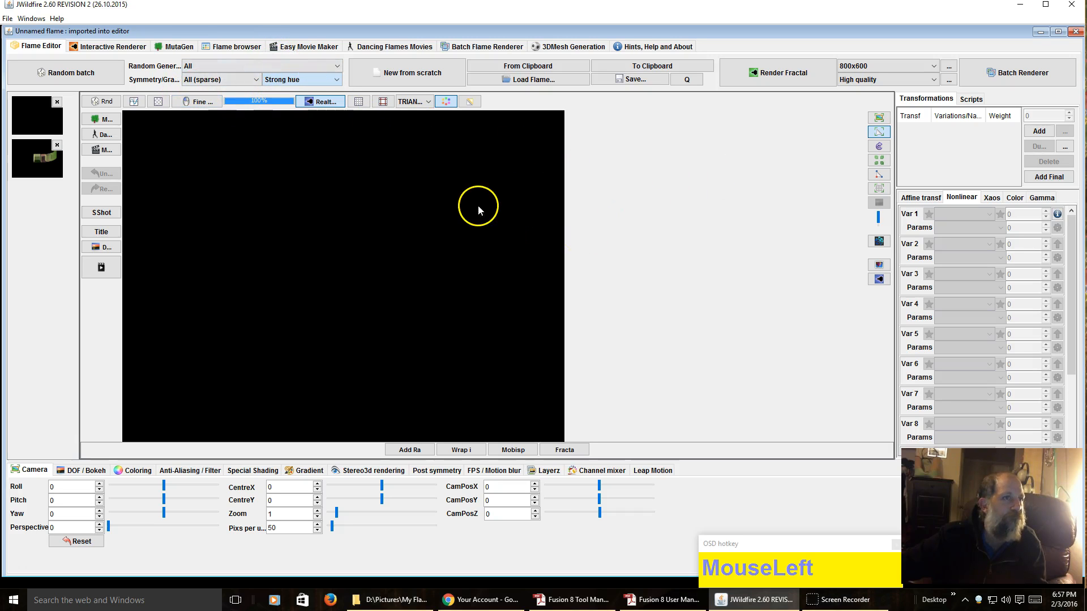
Step: Start a new flame from scratch and add a transform that uses the dc_cube variation
click(395, 76)
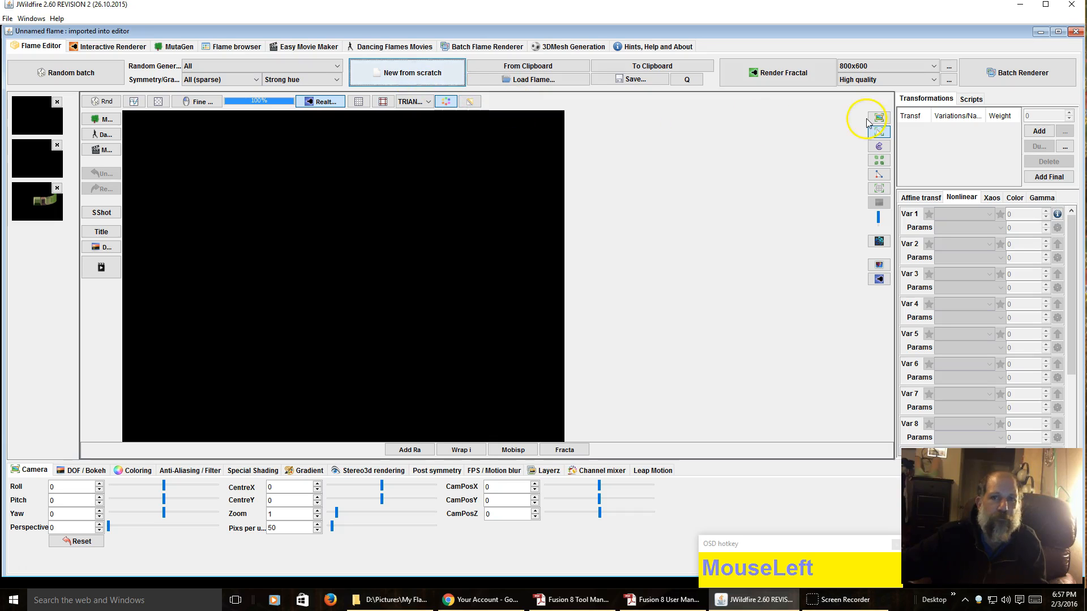
click(1038, 132)
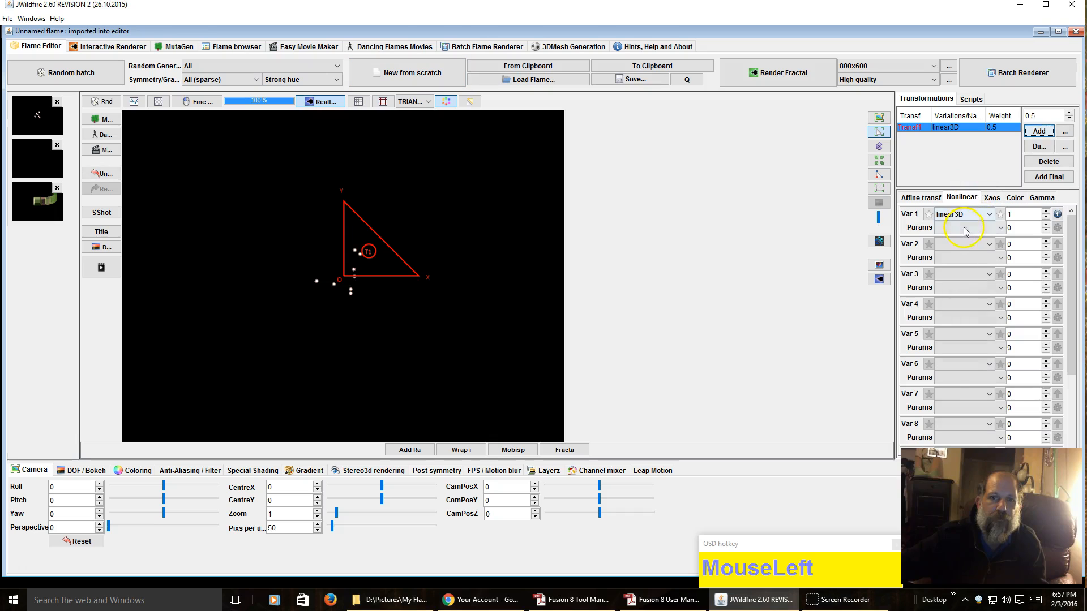
click(964, 215)
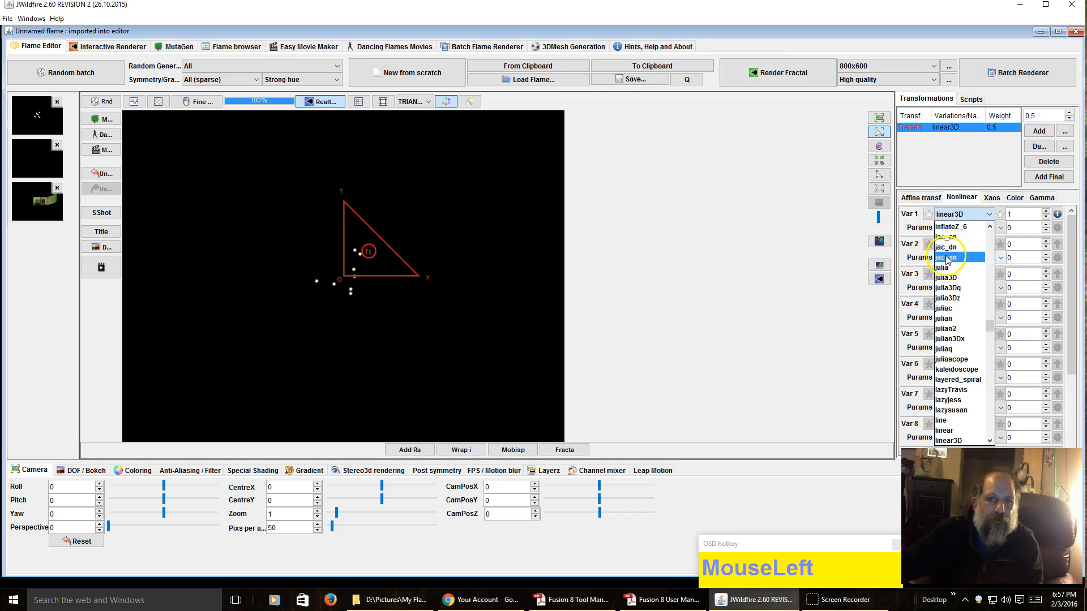
scroll(946, 259, up, 15)
scroll(956, 252, up, 5)
scroll(957, 252, down, 2)
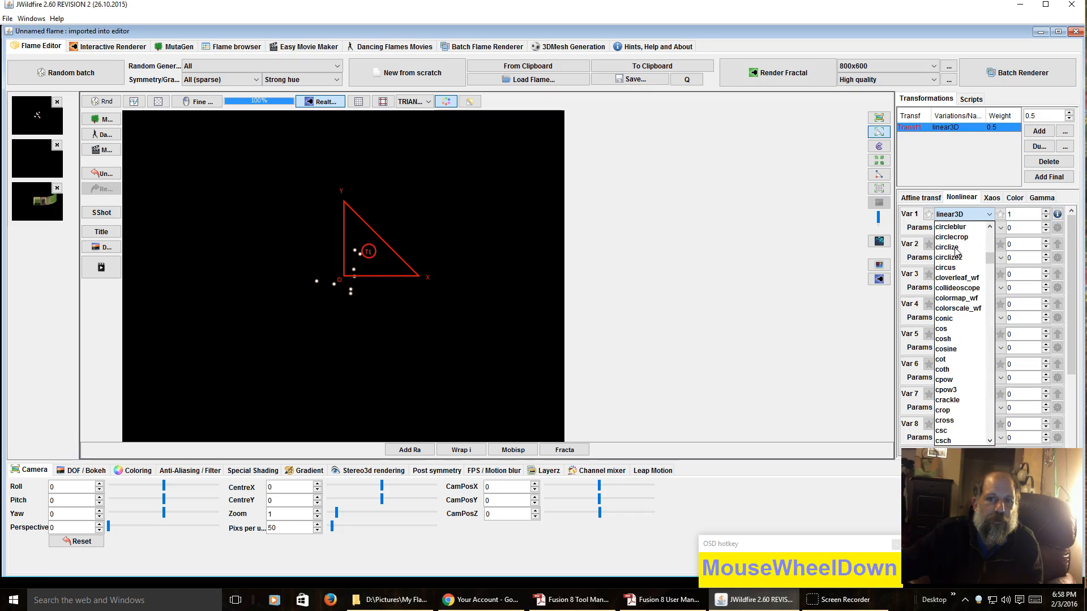
scroll(956, 252, up, 10)
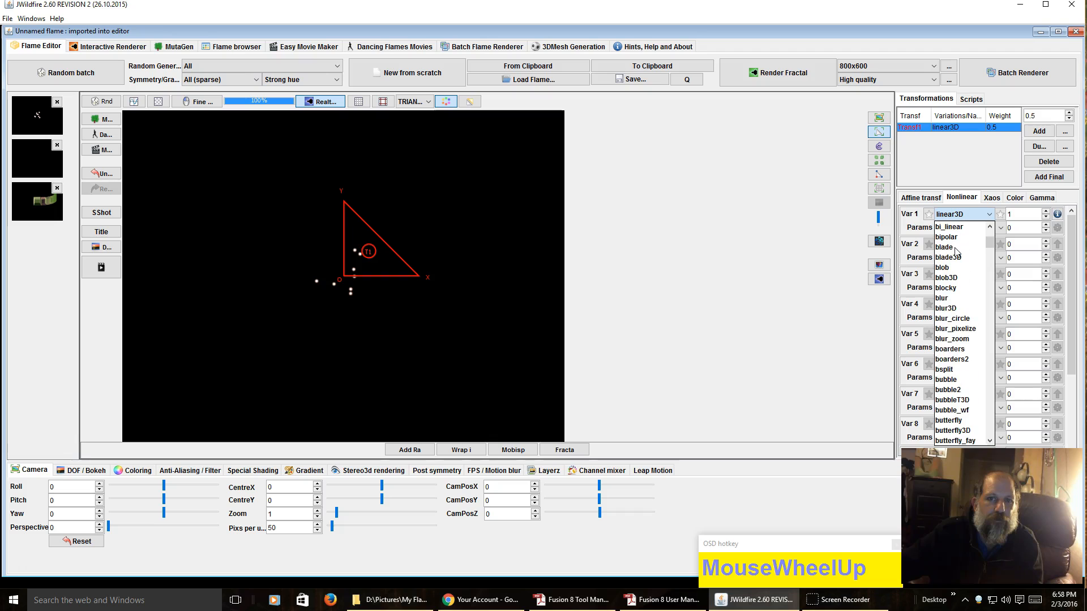
scroll(956, 252, down, 20)
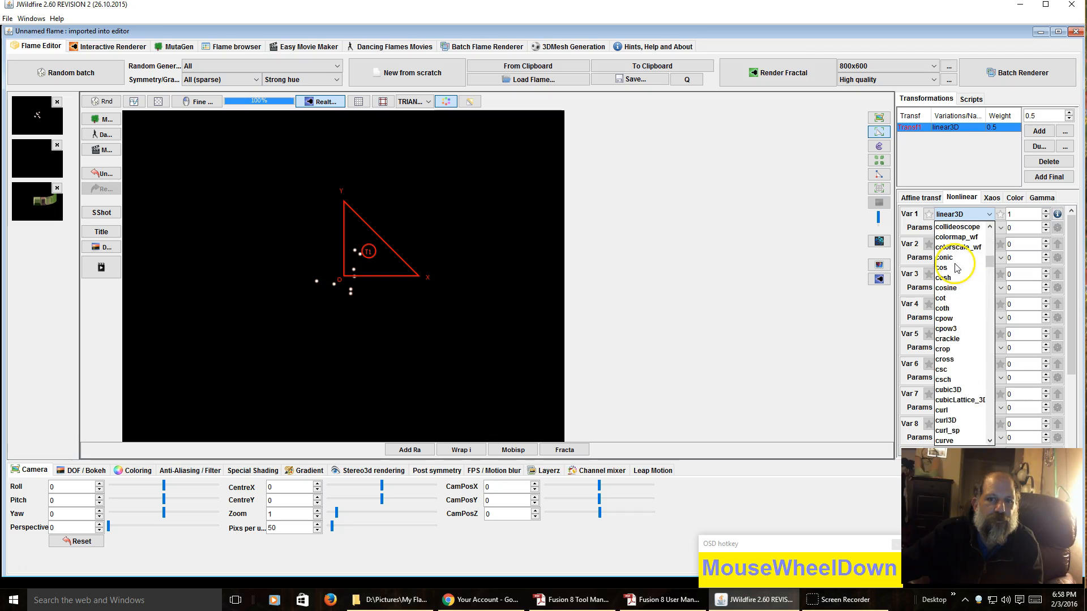
scroll(949, 336, up, 2)
scroll(946, 306, up, 2)
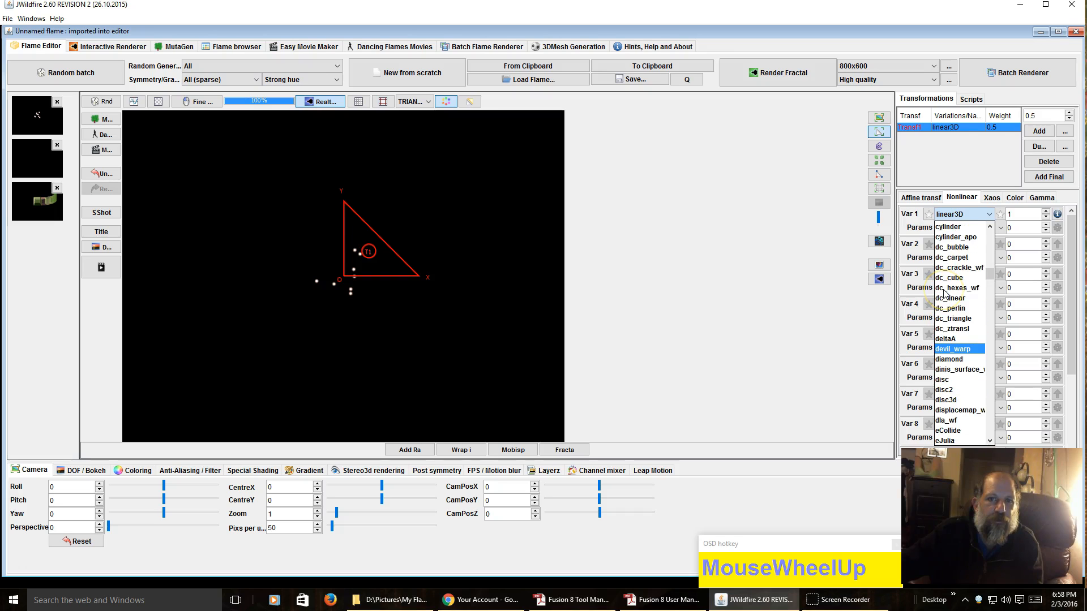
click(953, 290)
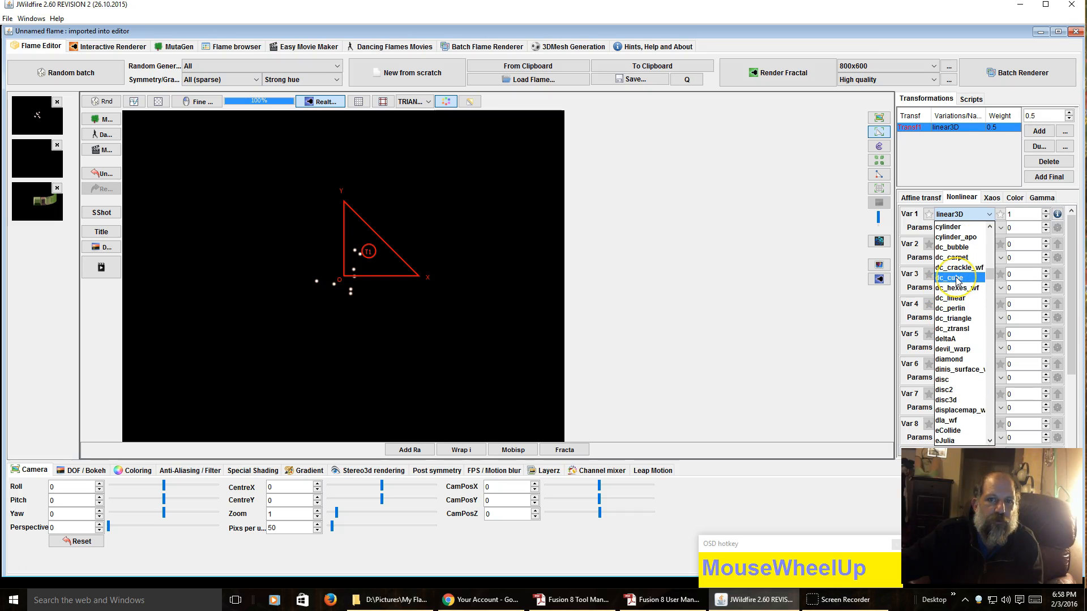
click(951, 278)
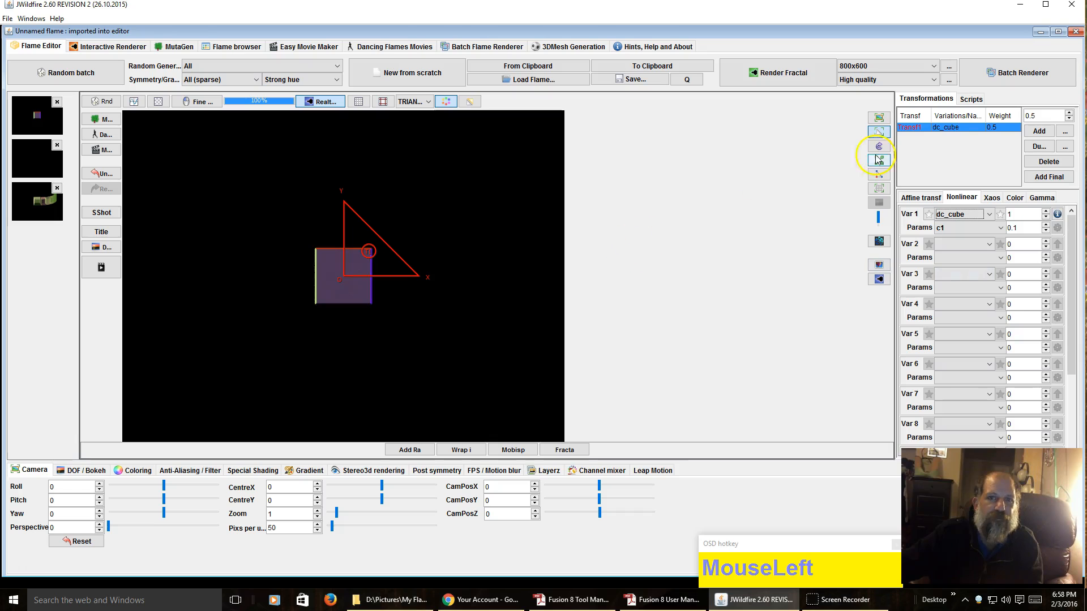
Step: Add a second transform with linear3D, move its triangle to the right of the first one and shrink it slightly
click(1039, 130)
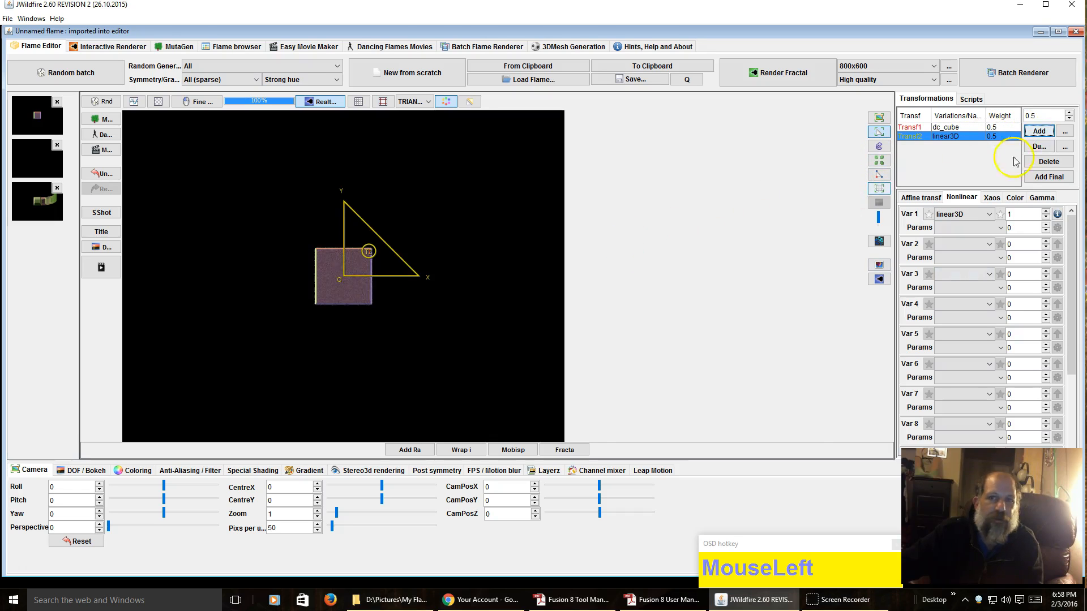
drag(365, 253, 460, 256)
scroll(443, 250, down, 3)
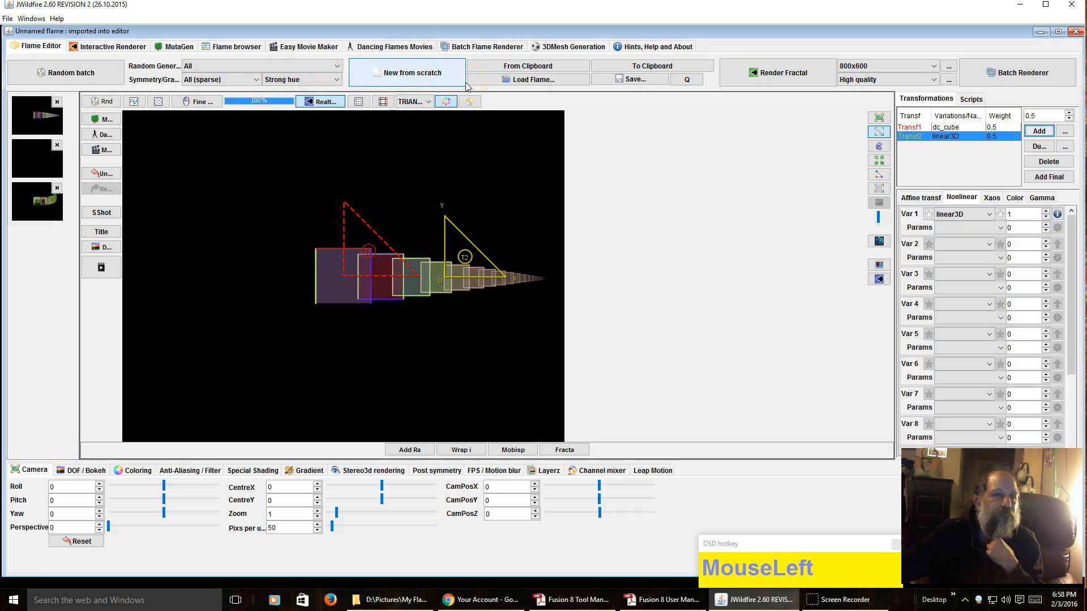
click(508, 68)
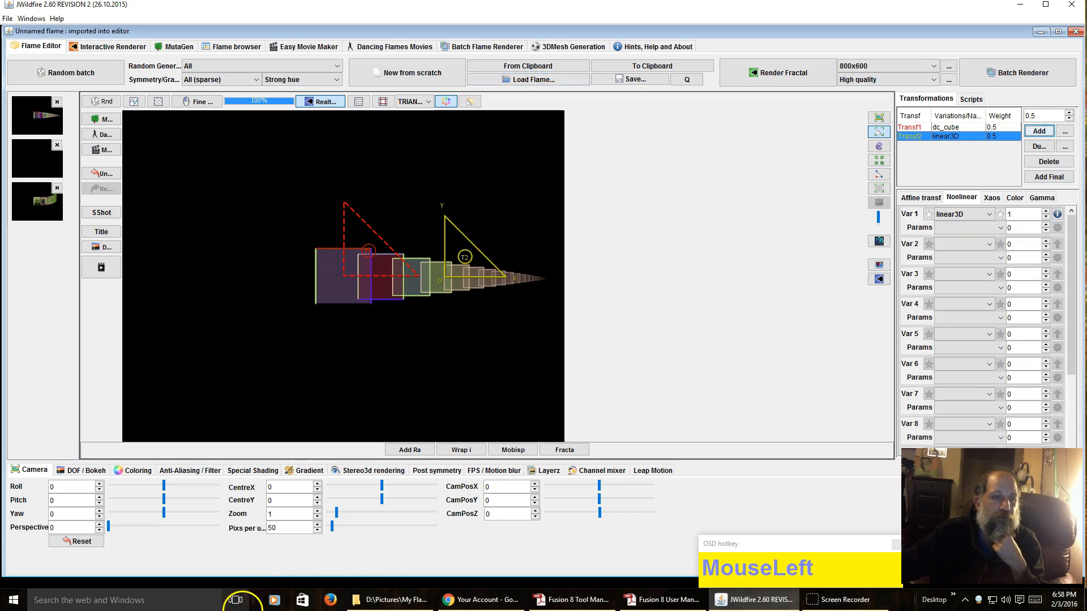
Step: Switch to Chrome and open the full JWildfire Open Group post about the "solid" flame fractal using rational3
click(485, 603)
click(67, 9)
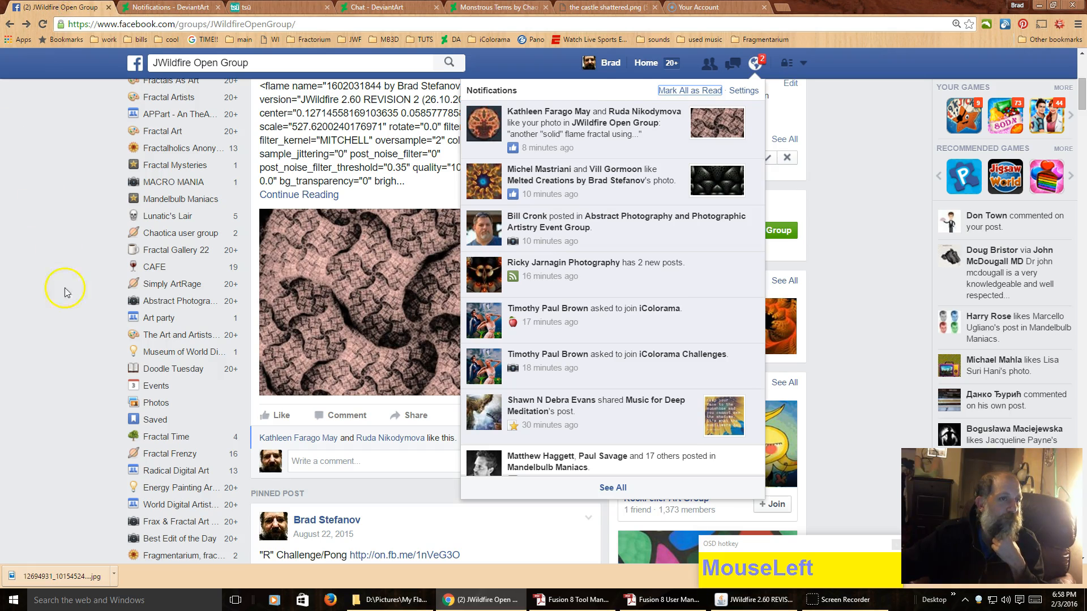
click(315, 195)
scroll(324, 209, down, 5)
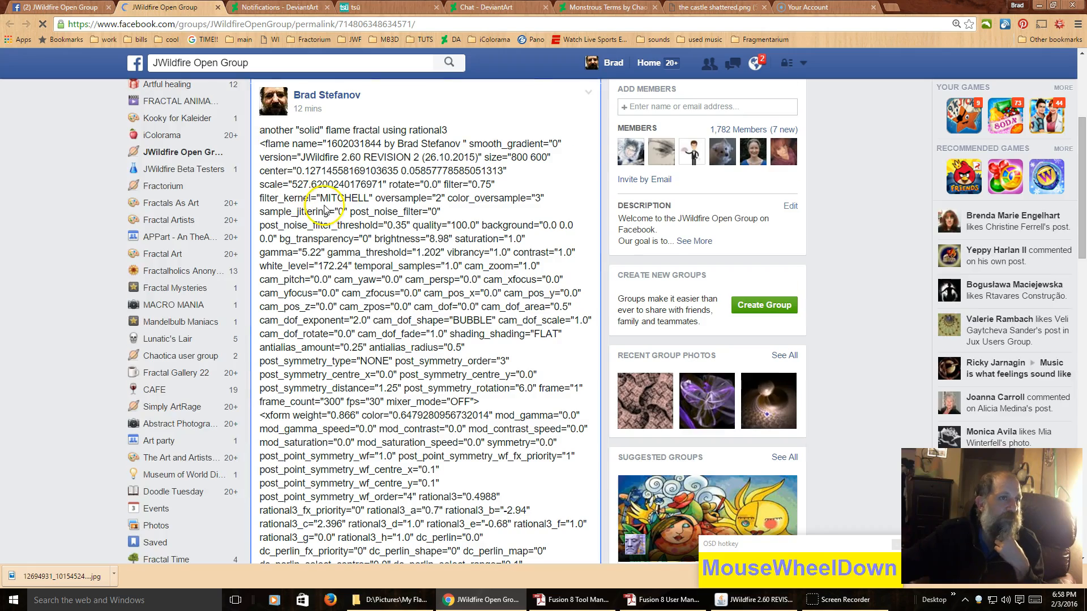
scroll(324, 209, up, 1)
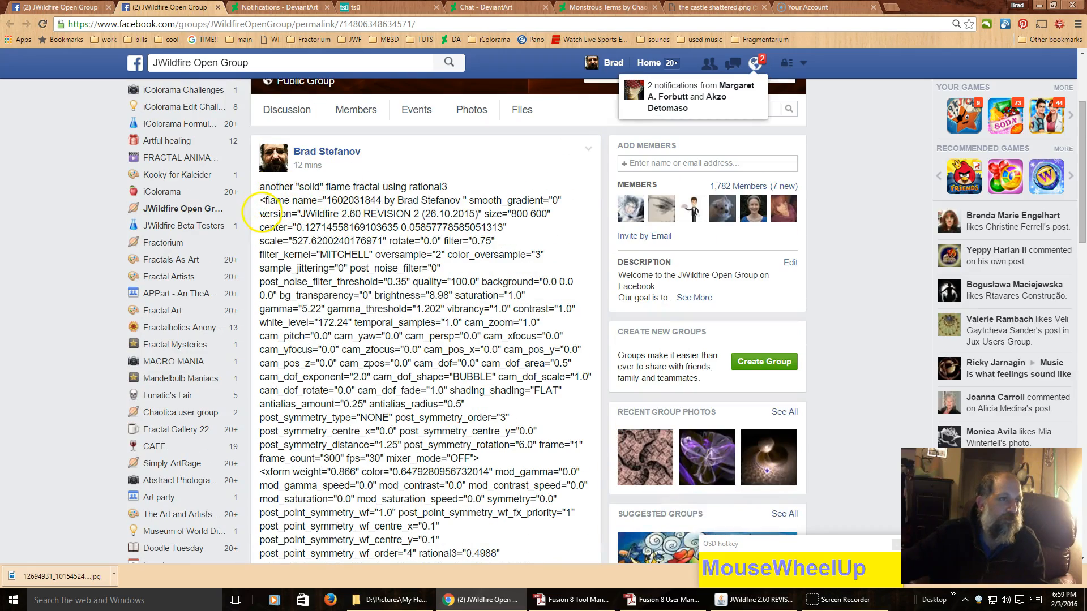
Step: Copy the post's complete flame code, from the opening <flame name= tag through the closing </flame> tag
drag(262, 204, 261, 227)
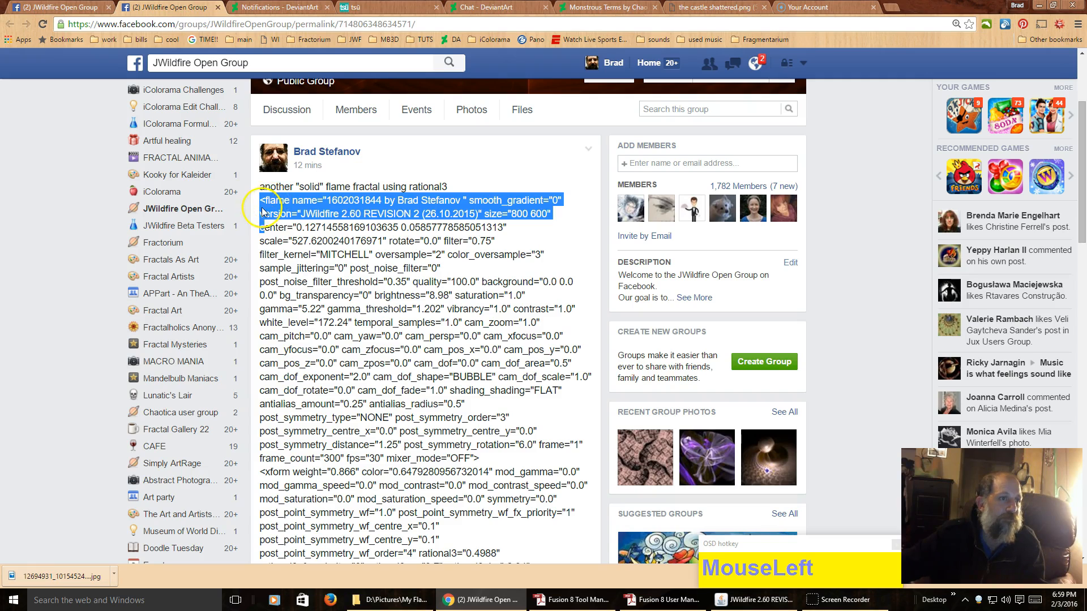
click(258, 200)
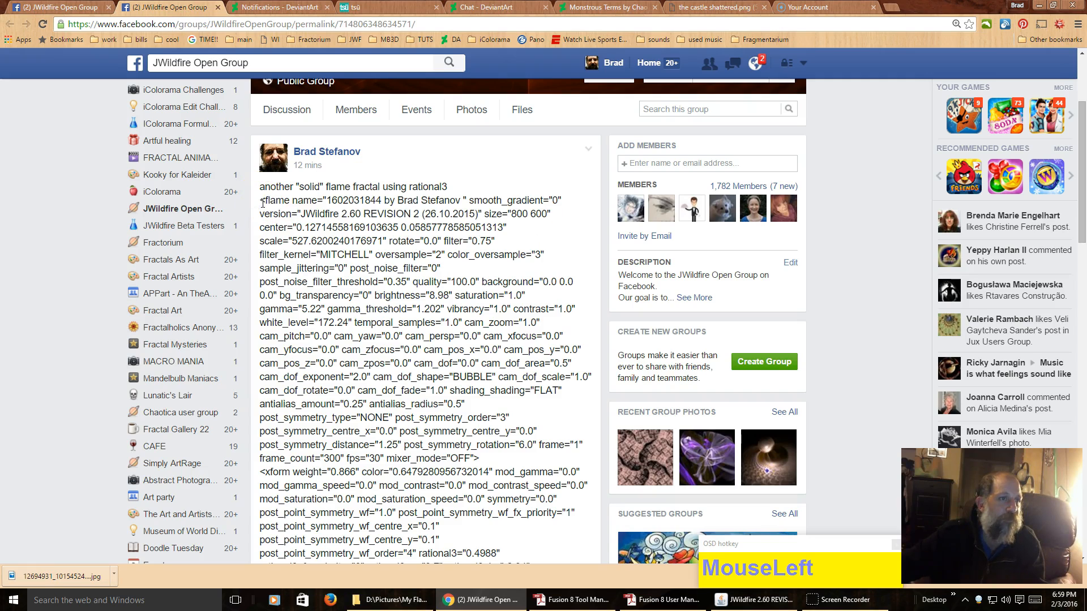
drag(262, 202, 302, 376)
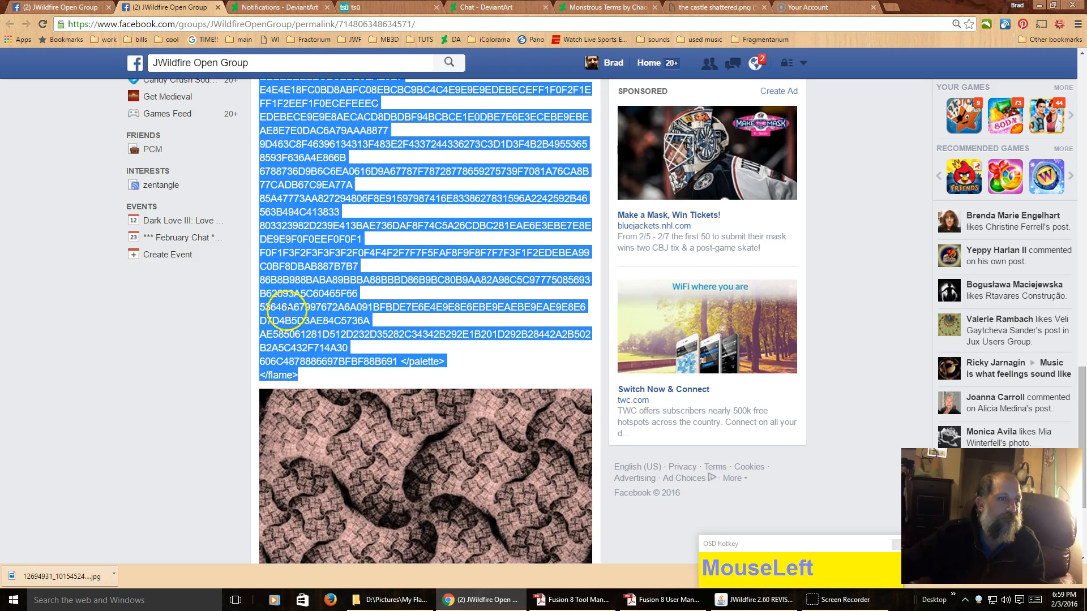
right_click(279, 281)
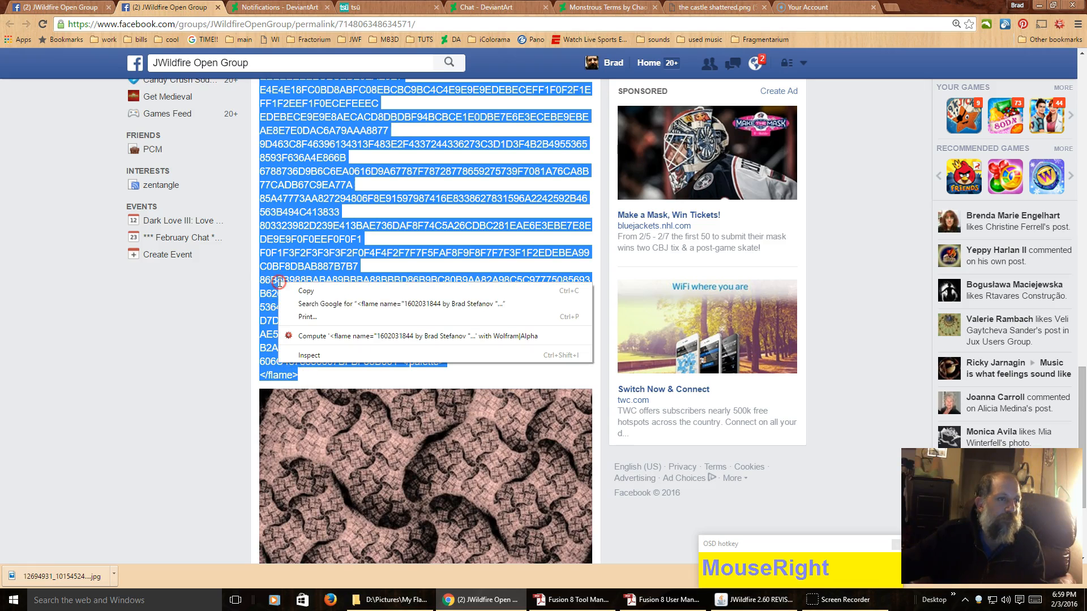
click(315, 294)
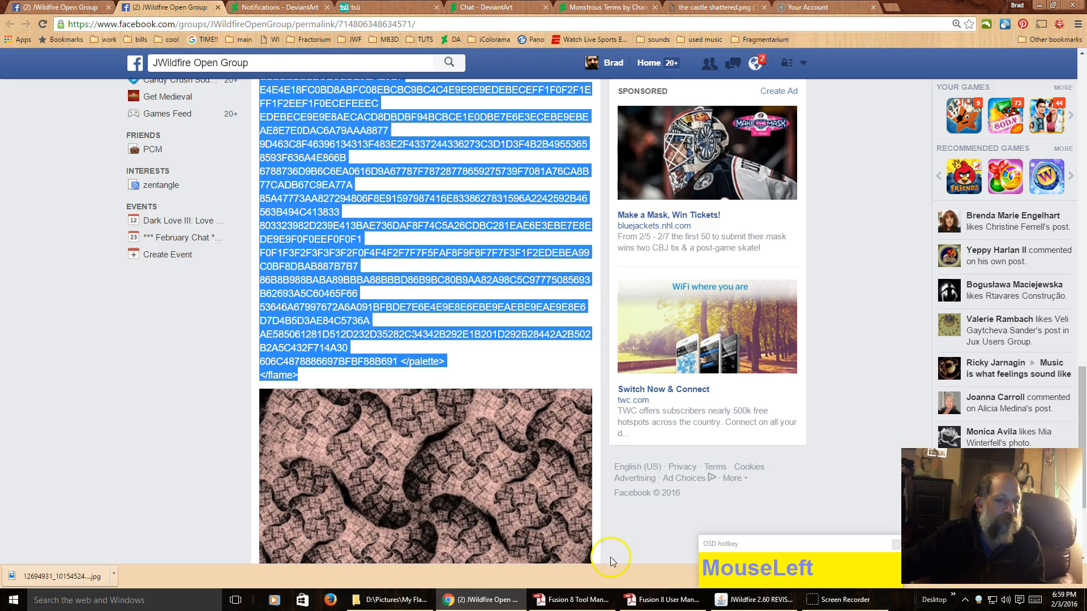
Step: Switch back to JWildfire and load the copied flame from the clipboard
click(749, 601)
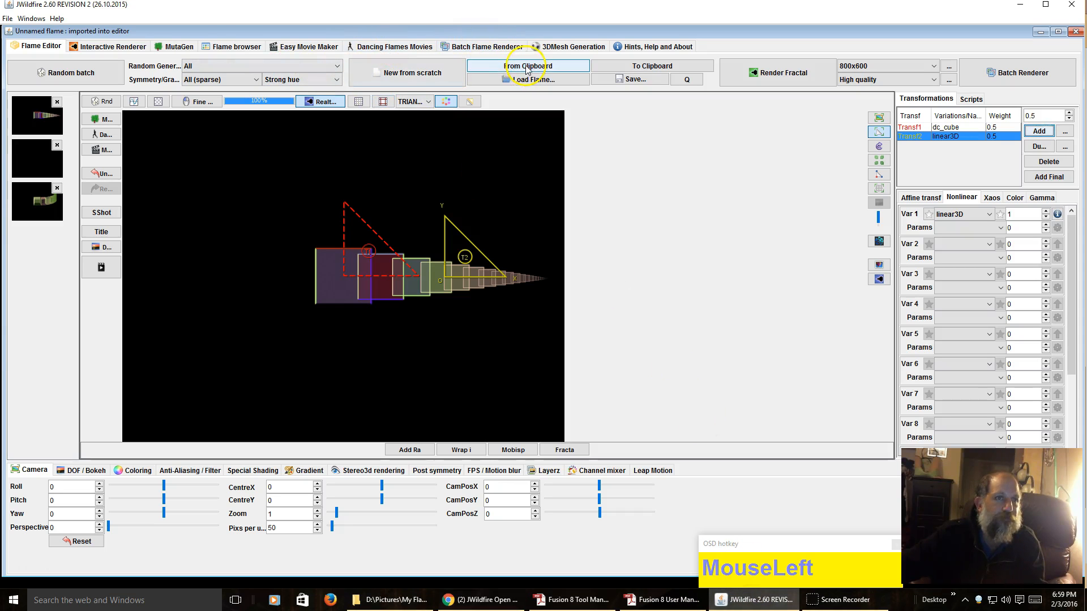
click(528, 67)
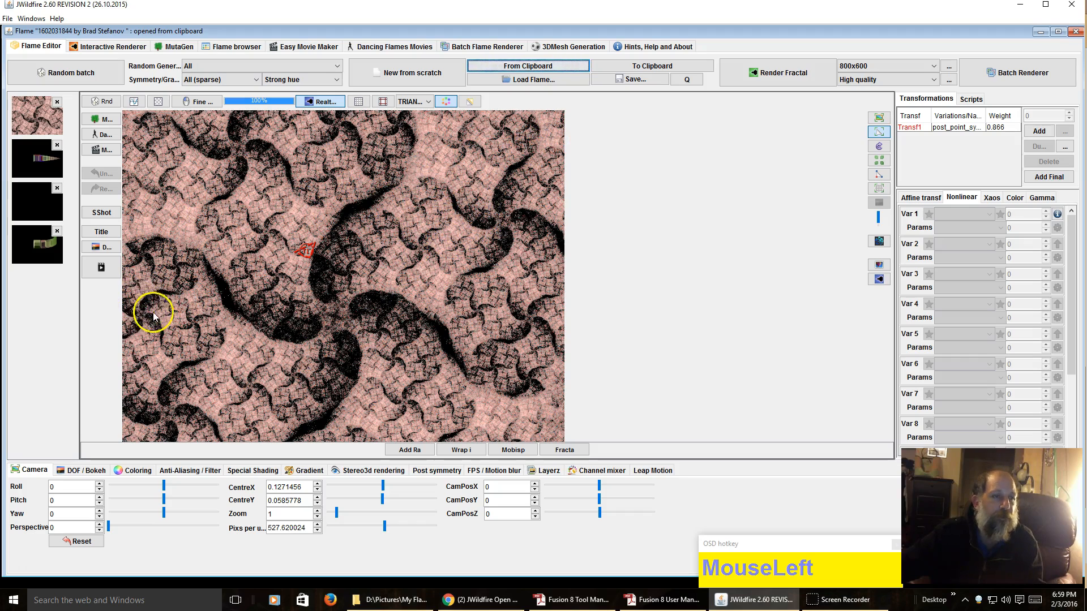
click(57, 103)
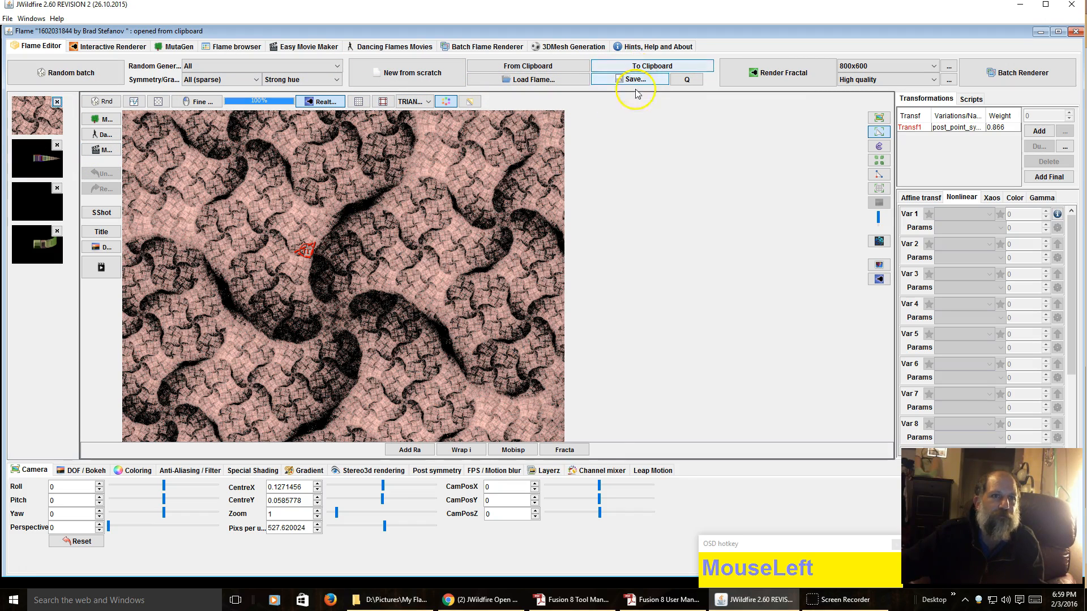
Step: Copy the current flame to the clipboard and paste its parameters into a new Notepad document
click(667, 68)
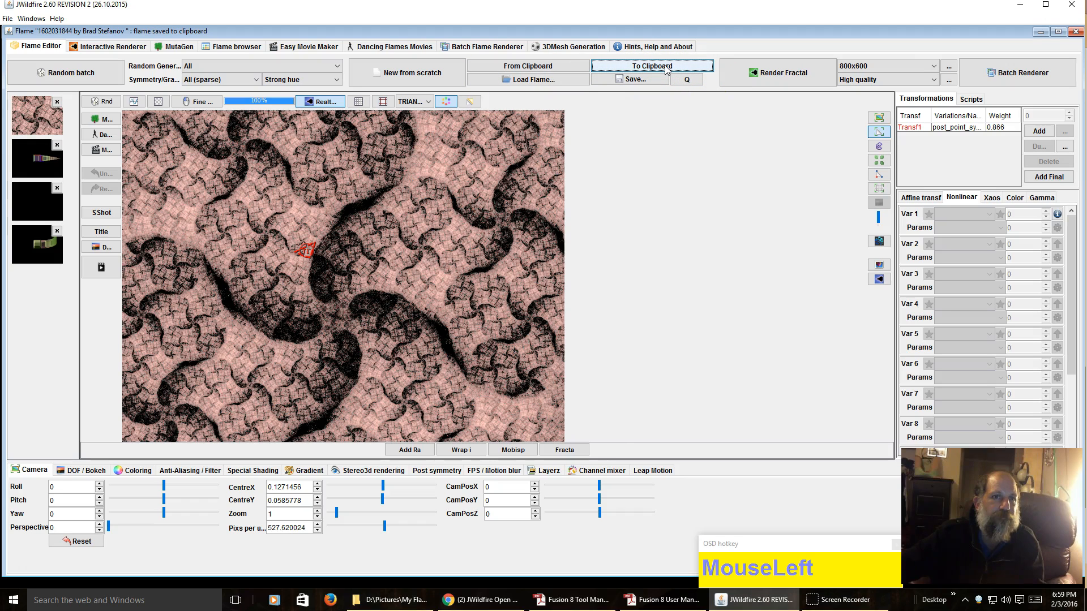
click(10, 602)
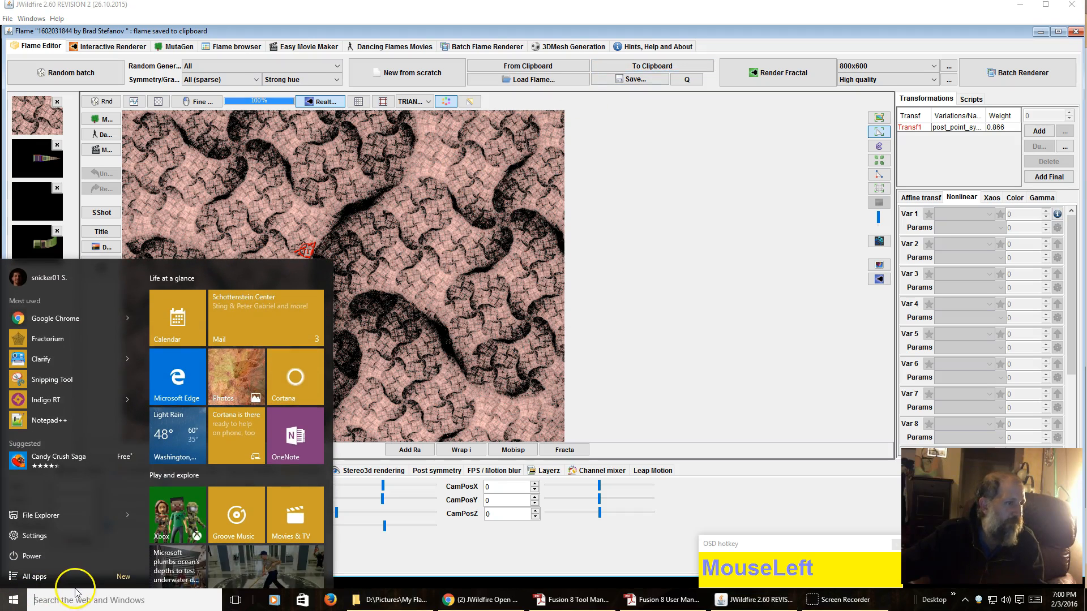
text(note)
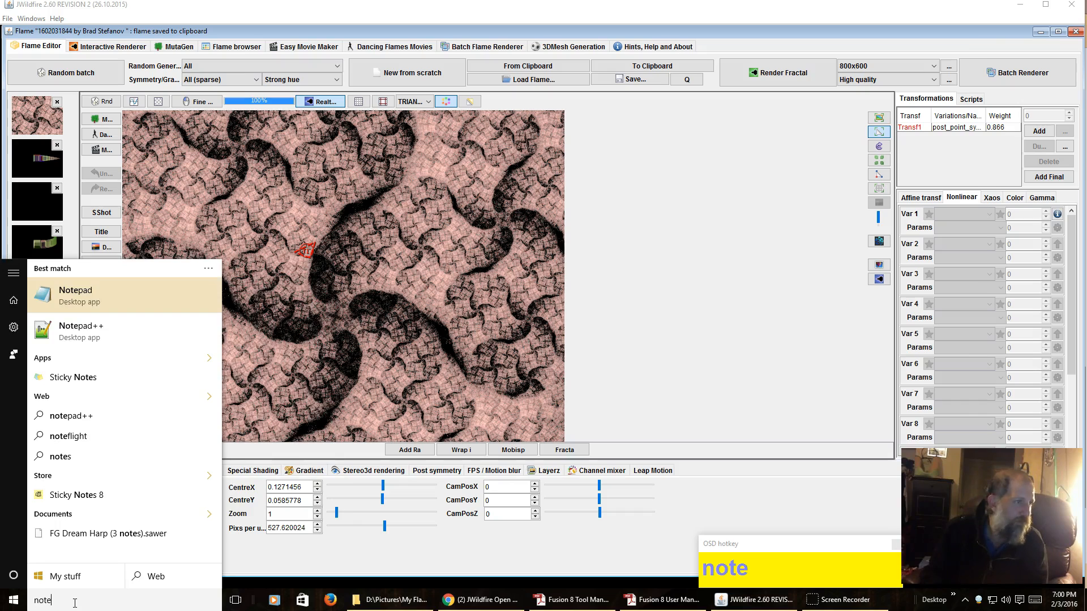
key(Return)
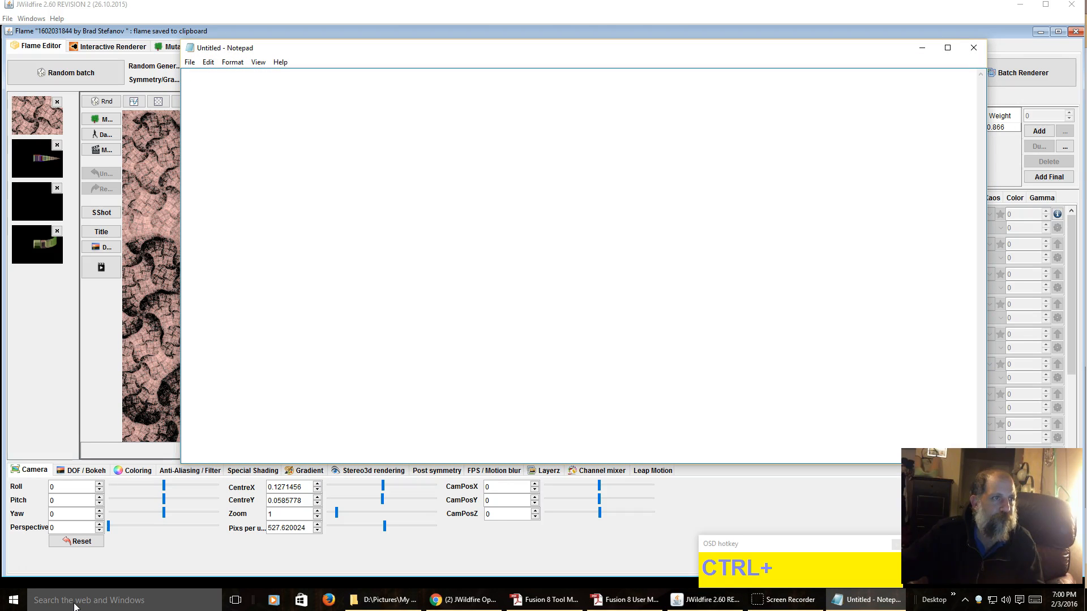
right_click(356, 173)
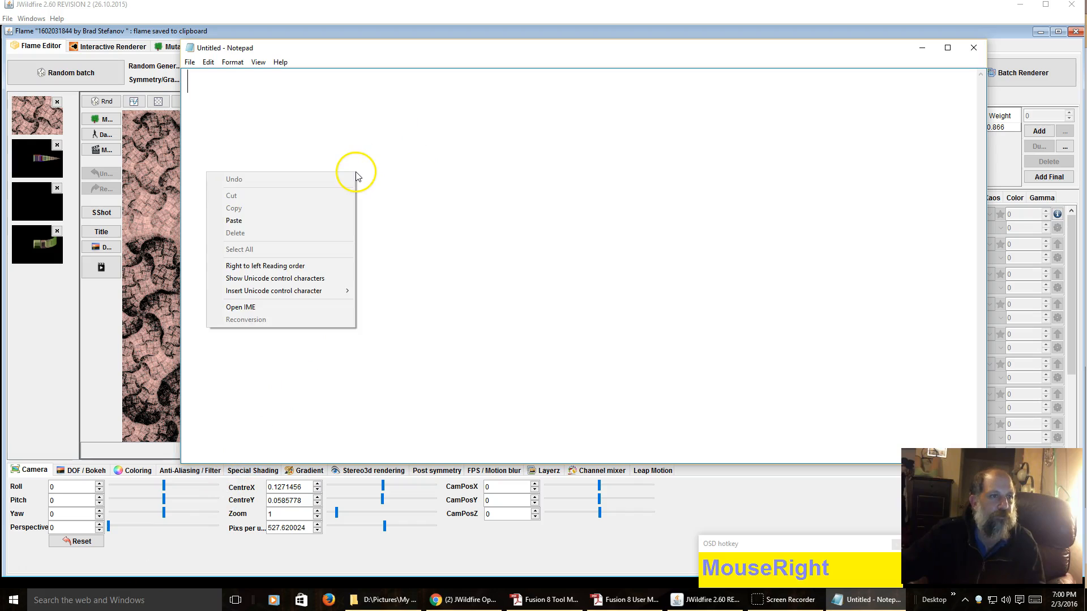
click(234, 220)
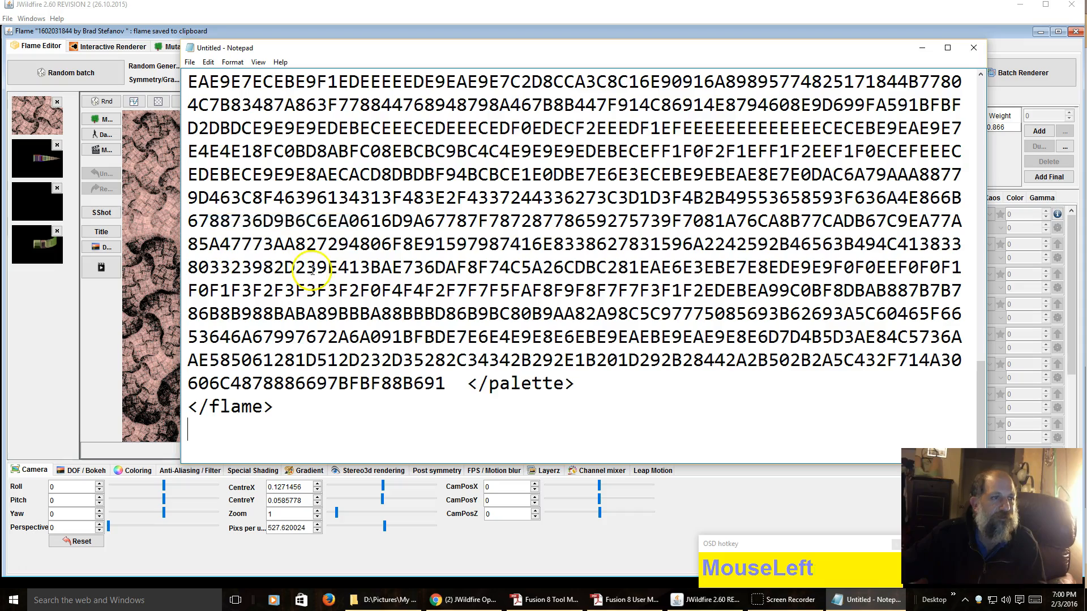
Step: Look through the pasted flame code from beginning to end, and close Notepad without saving
scroll(312, 270, up, 15)
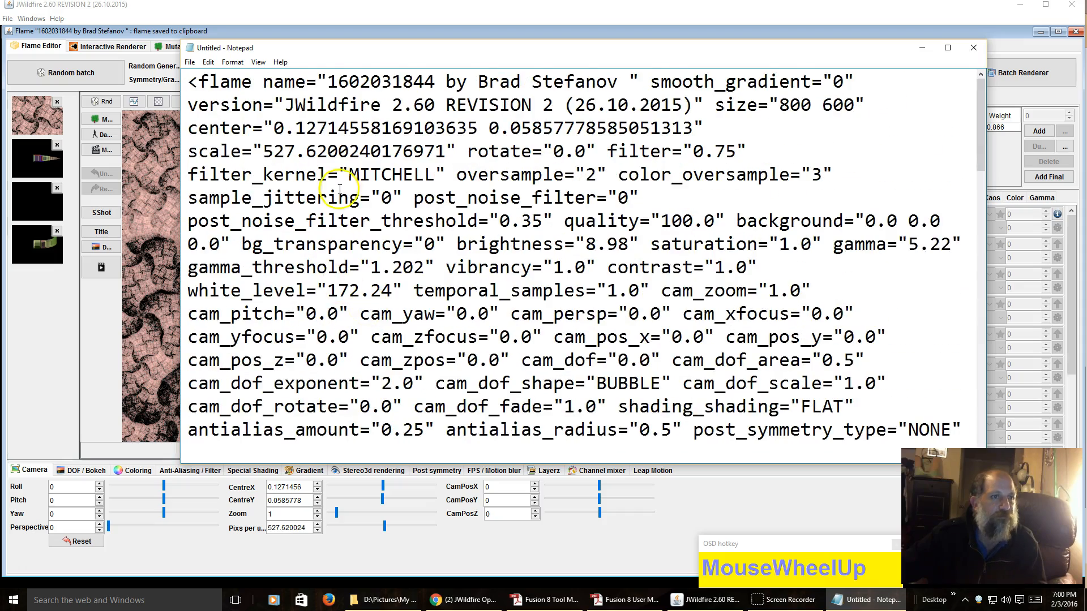
scroll(447, 164, down, 20)
scroll(462, 200, up, 7)
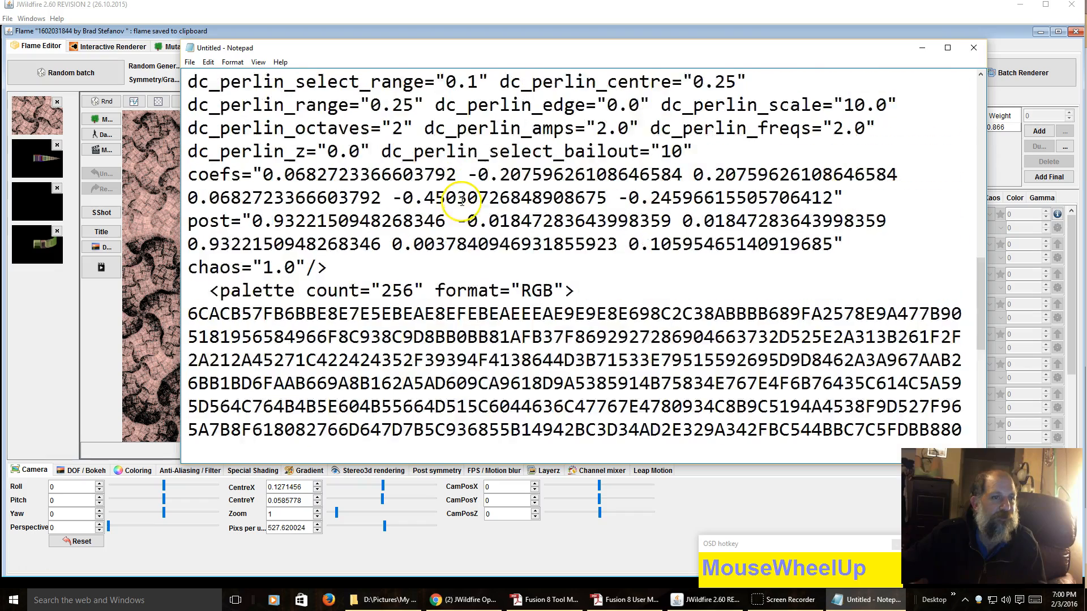
scroll(461, 201, up, 5)
click(971, 54)
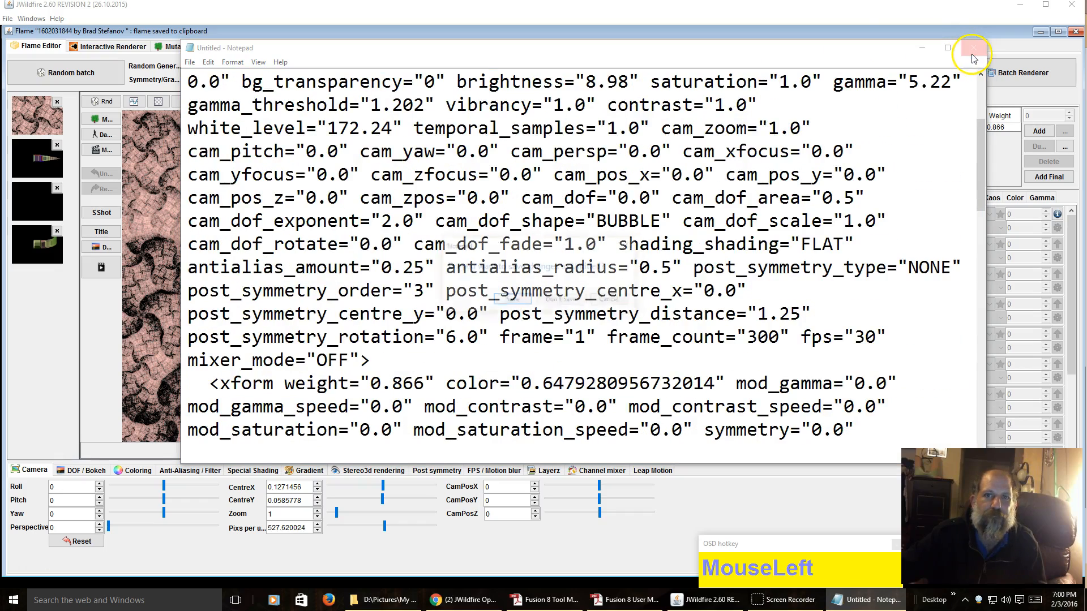
click(561, 301)
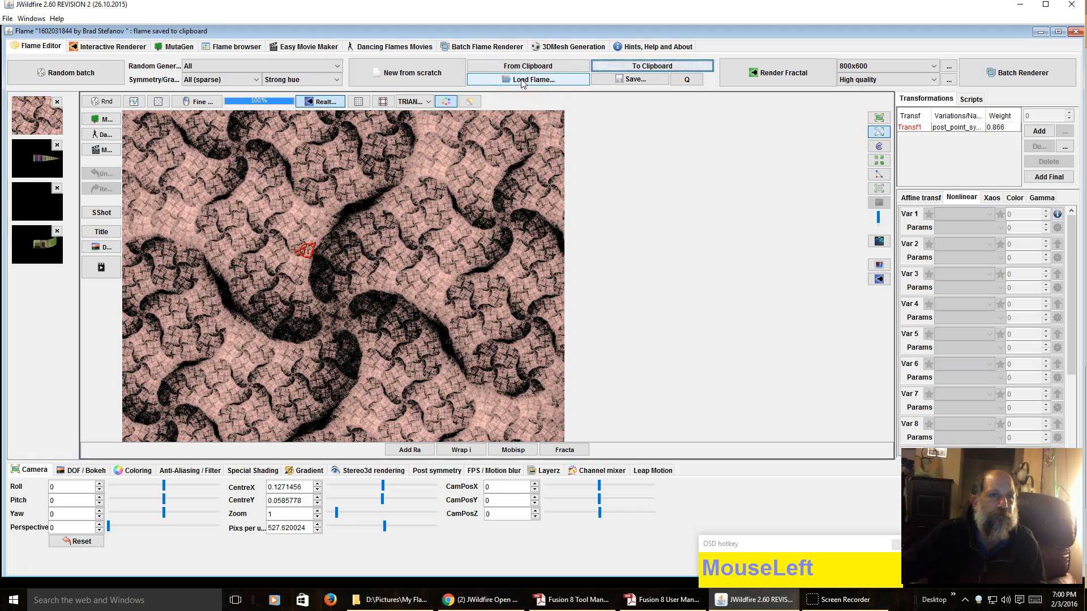
Step: Load the flame file qsave_2015-07-05_001.flame from the My Flames folder
click(521, 81)
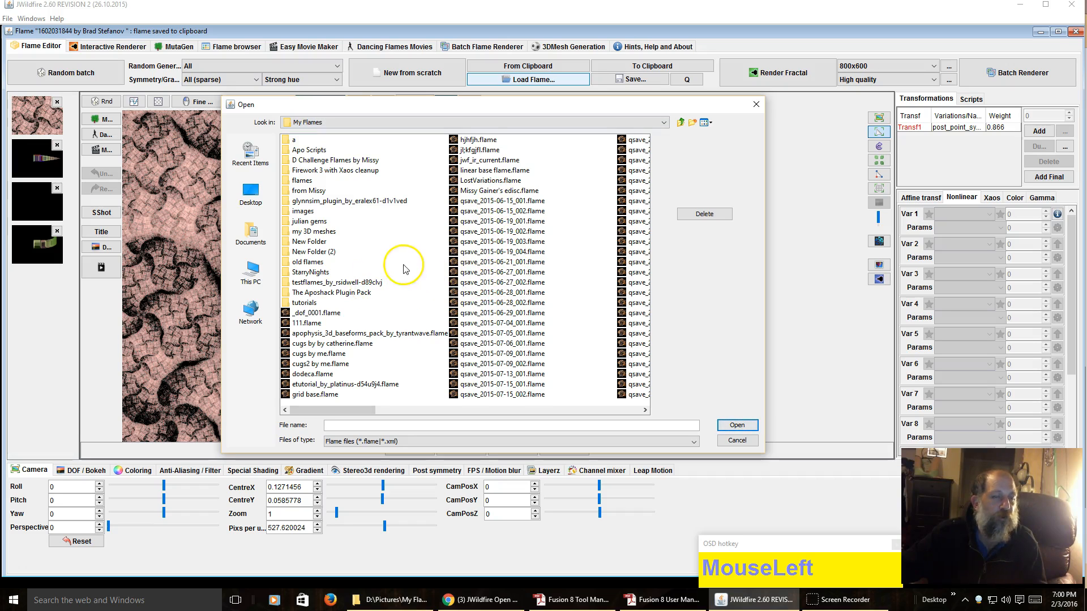
scroll(505, 255, down, 5)
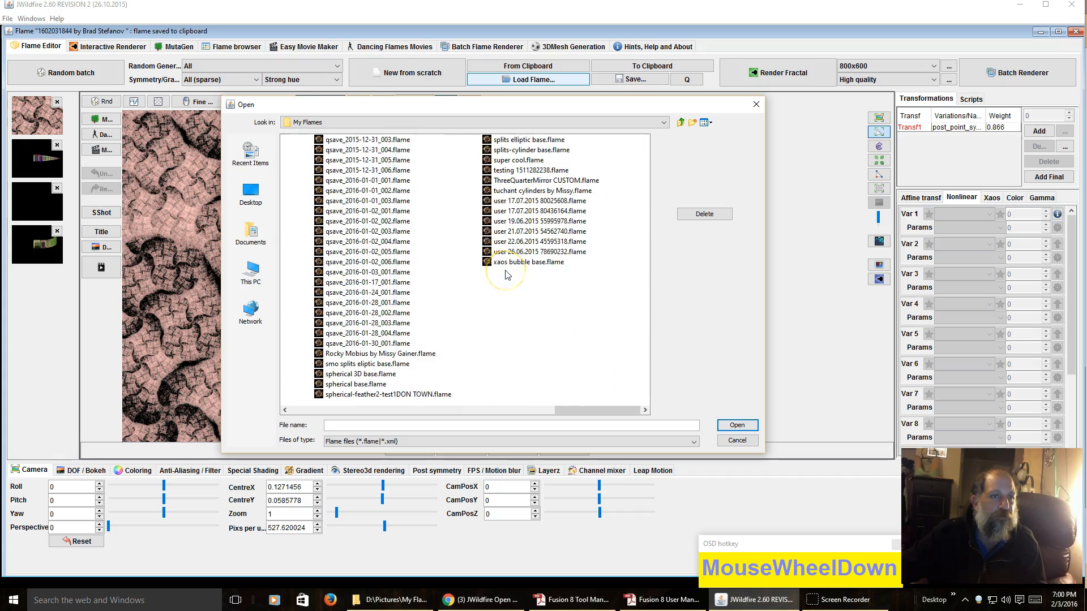
scroll(506, 275, up, 10)
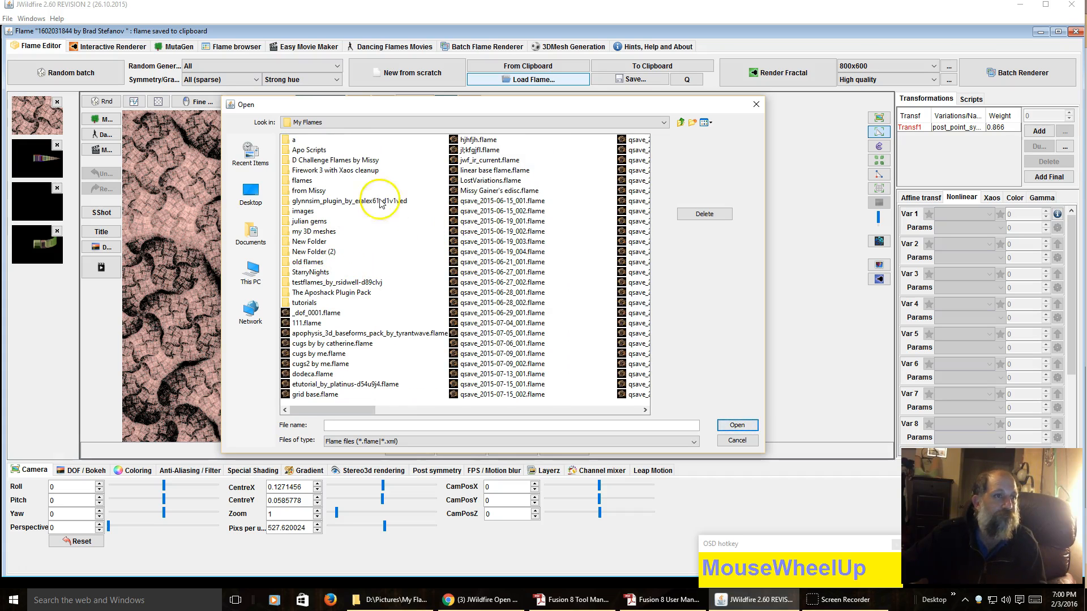
click(503, 333)
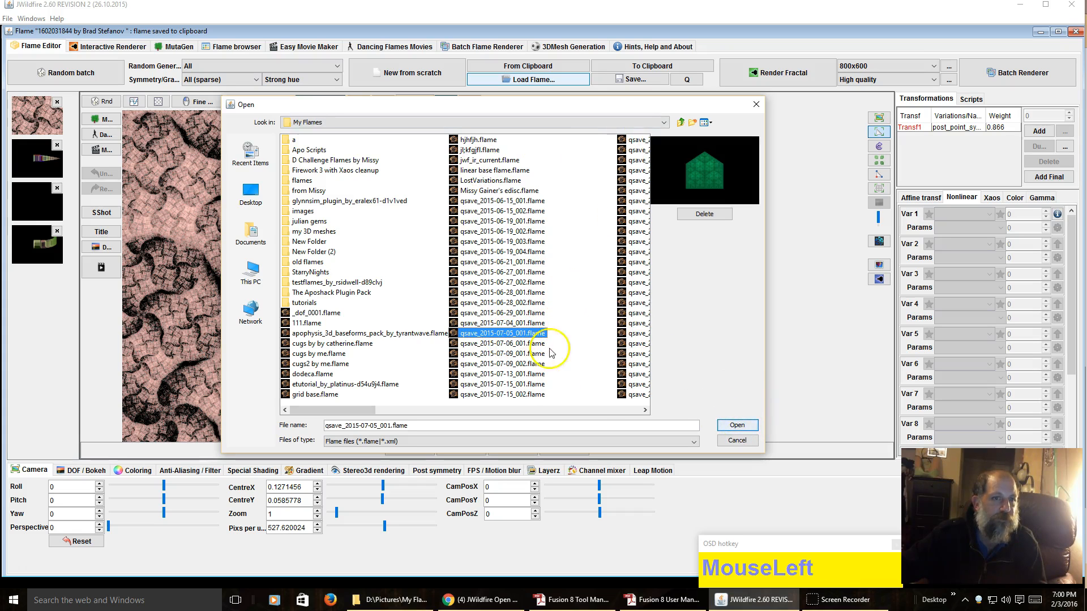
click(737, 426)
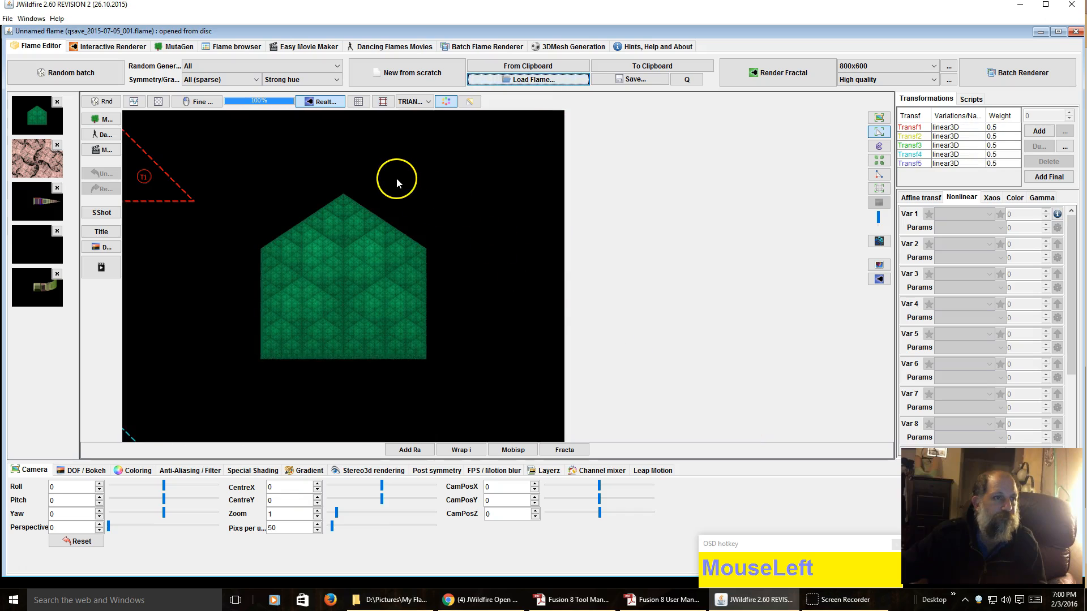
Step: Remove the green house-shaped flame and the pink clipboard flame from the thumbnails, and reopen the dc_cube flame in the editor
click(57, 102)
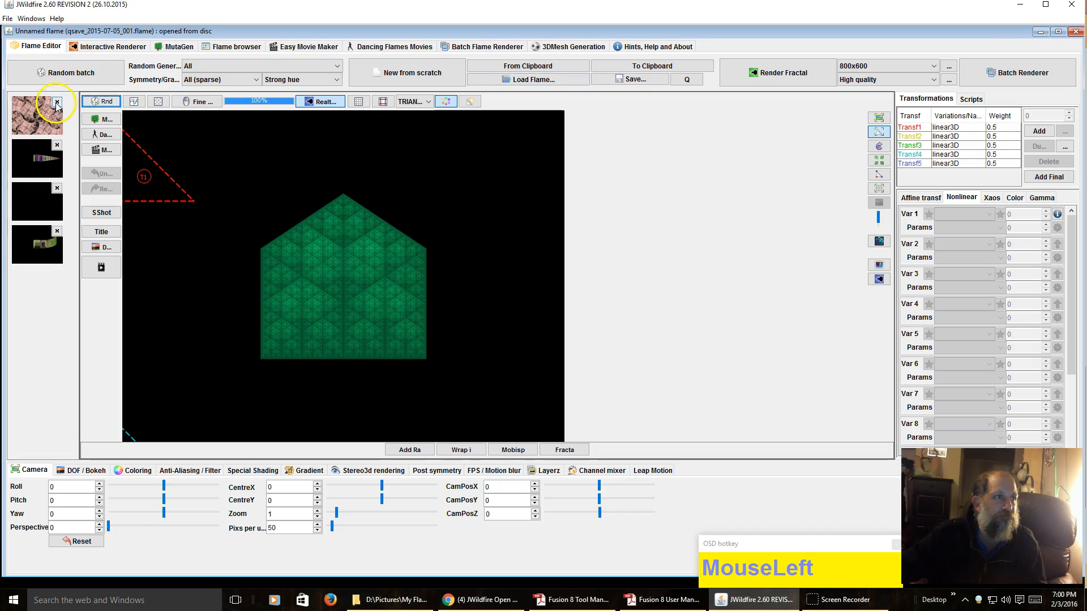
click(57, 101)
click(27, 113)
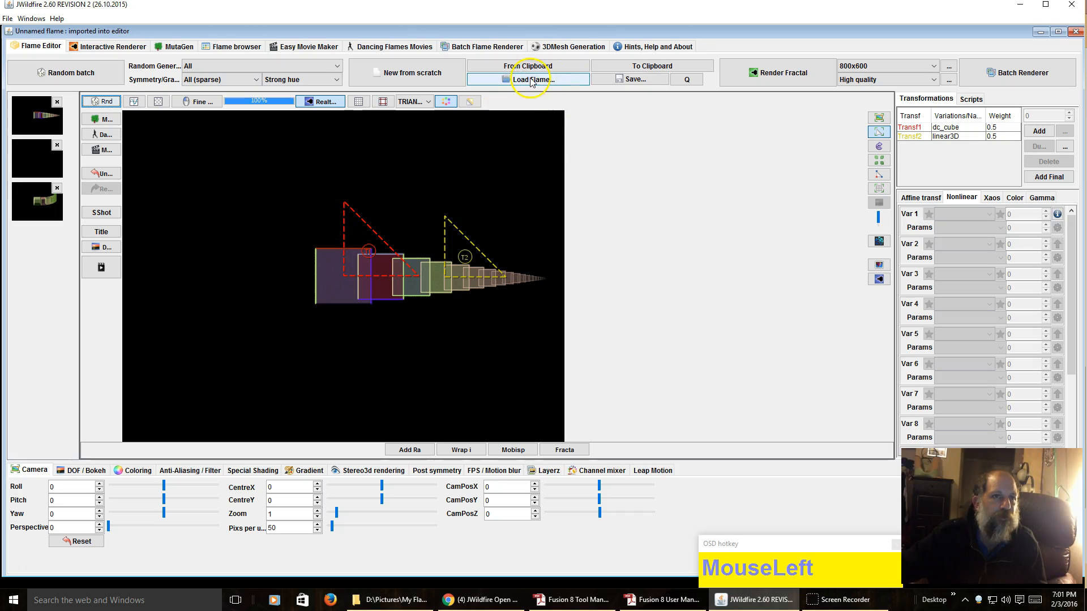
click(639, 83)
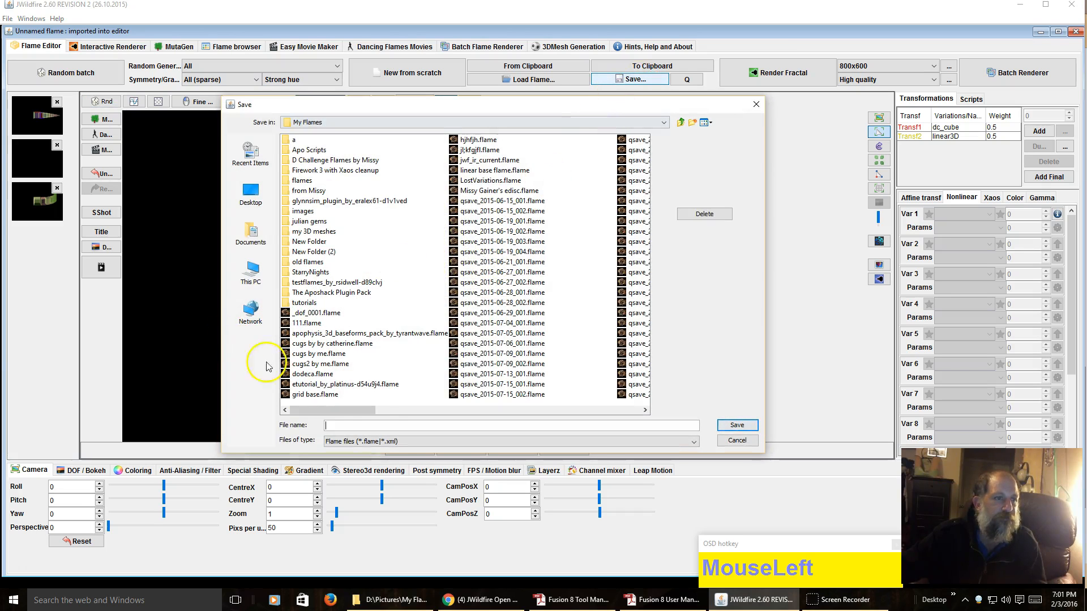
text(ksjdfhkshfkshfh)
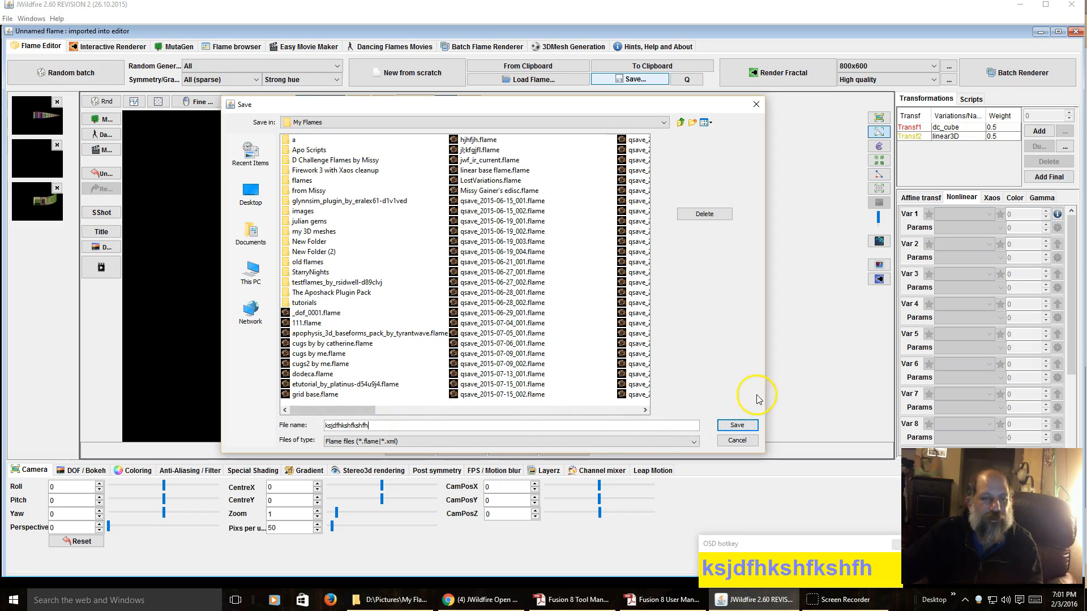
key(Escape)
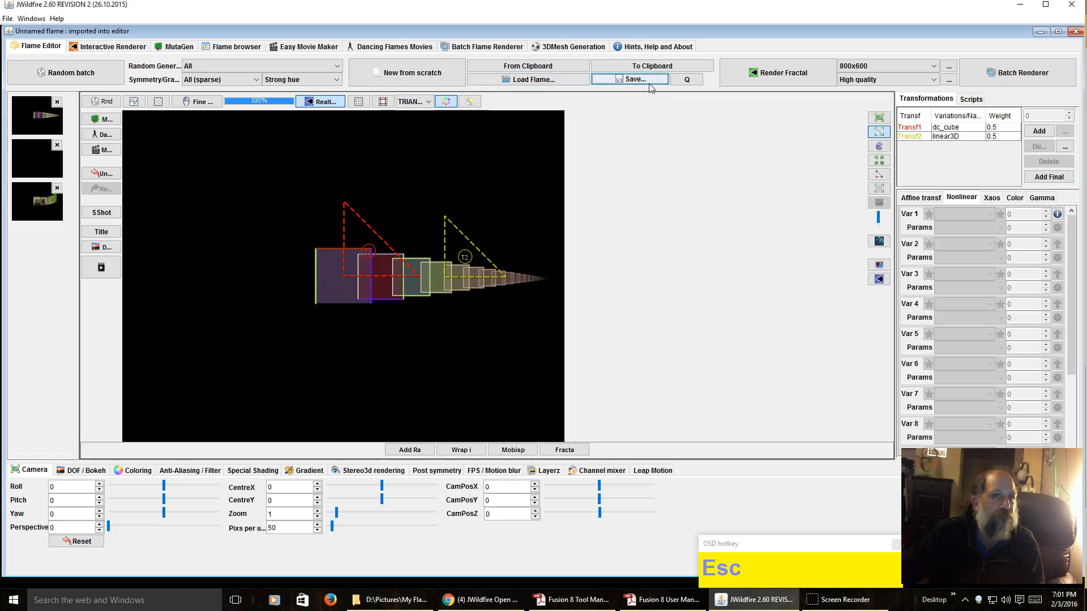
click(682, 82)
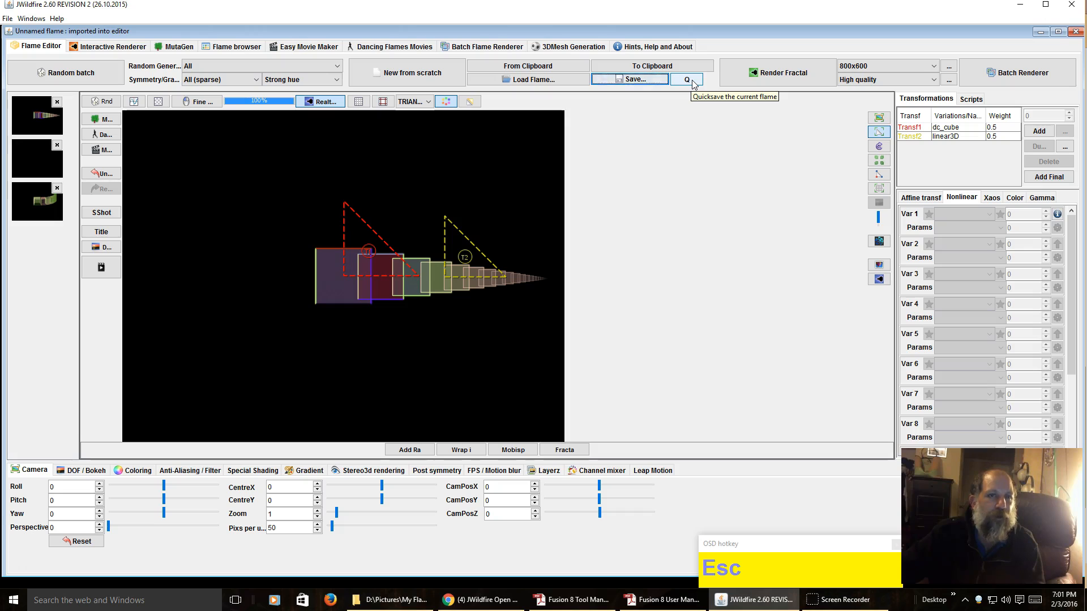
click(665, 115)
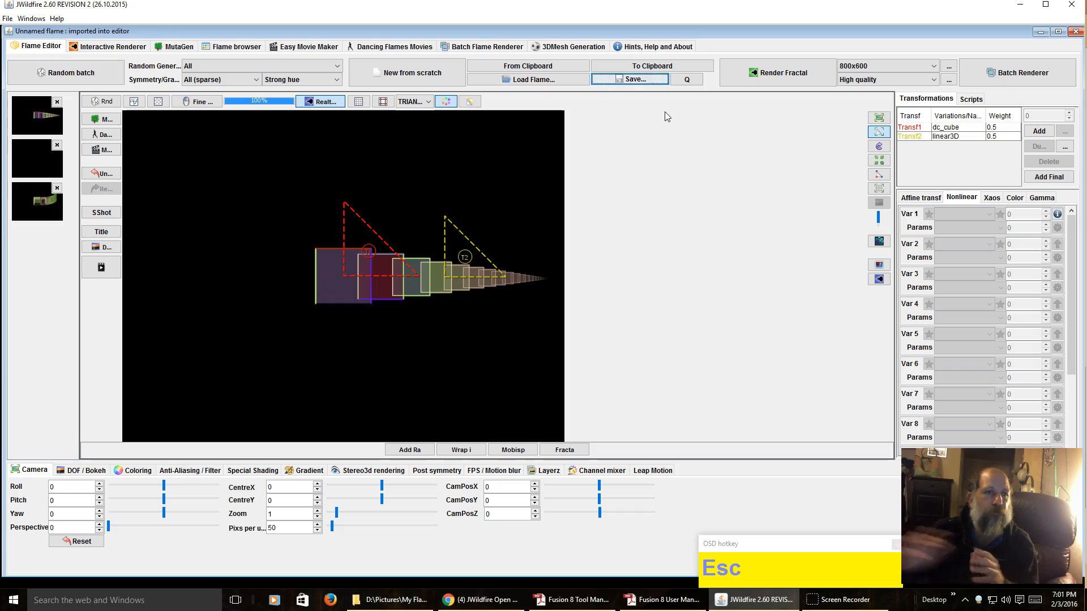
Step: Preview the saved flame qsave_2015-06-21_001.flame from the My Flames folder without loading it
click(541, 84)
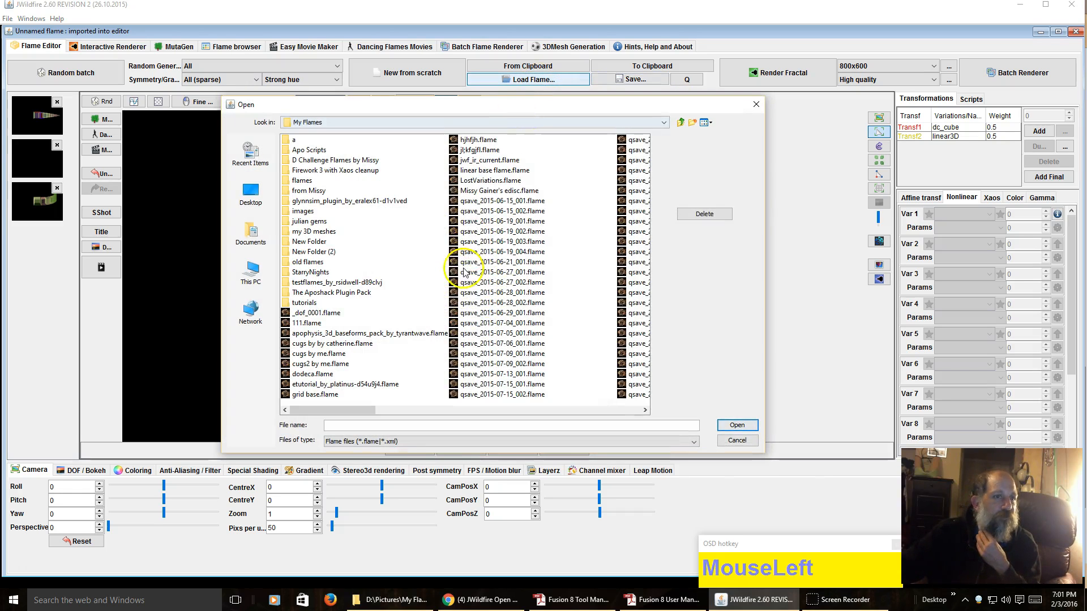
click(517, 262)
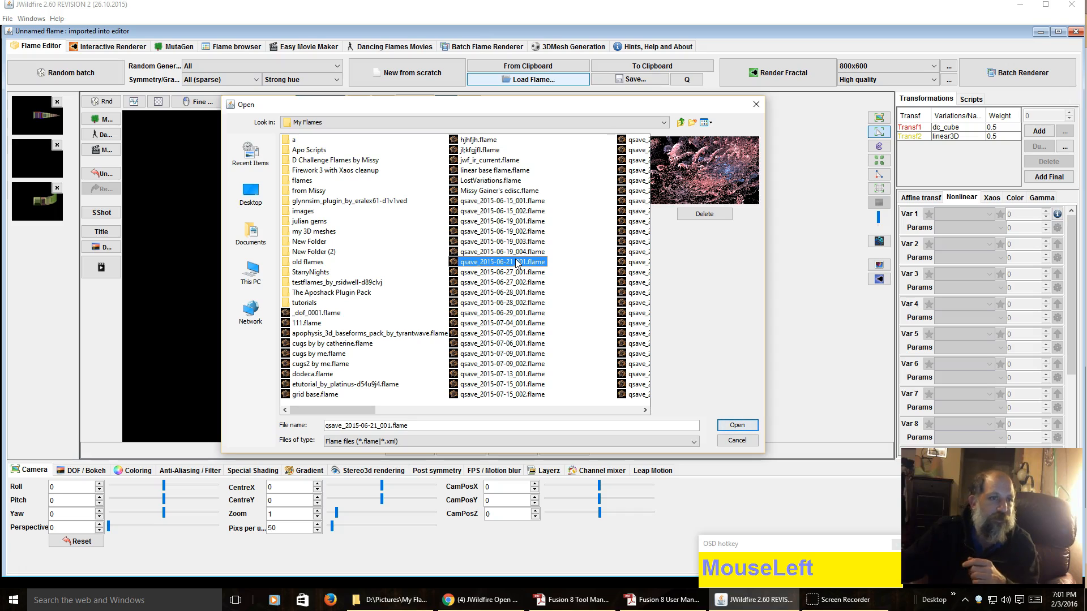
click(746, 441)
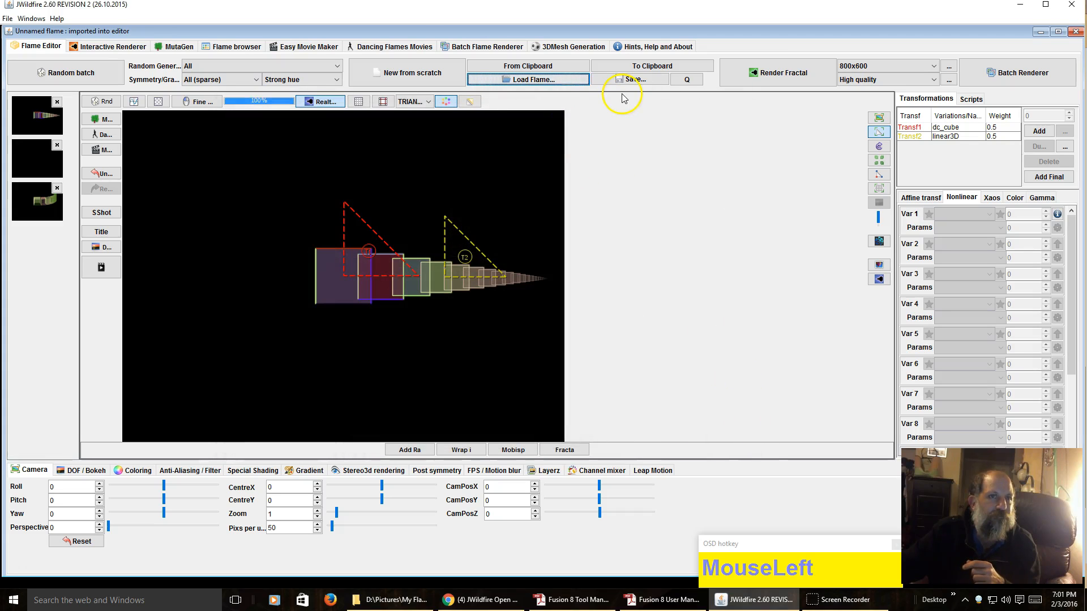
Step: Quicksave the current dc_cube flame
click(696, 83)
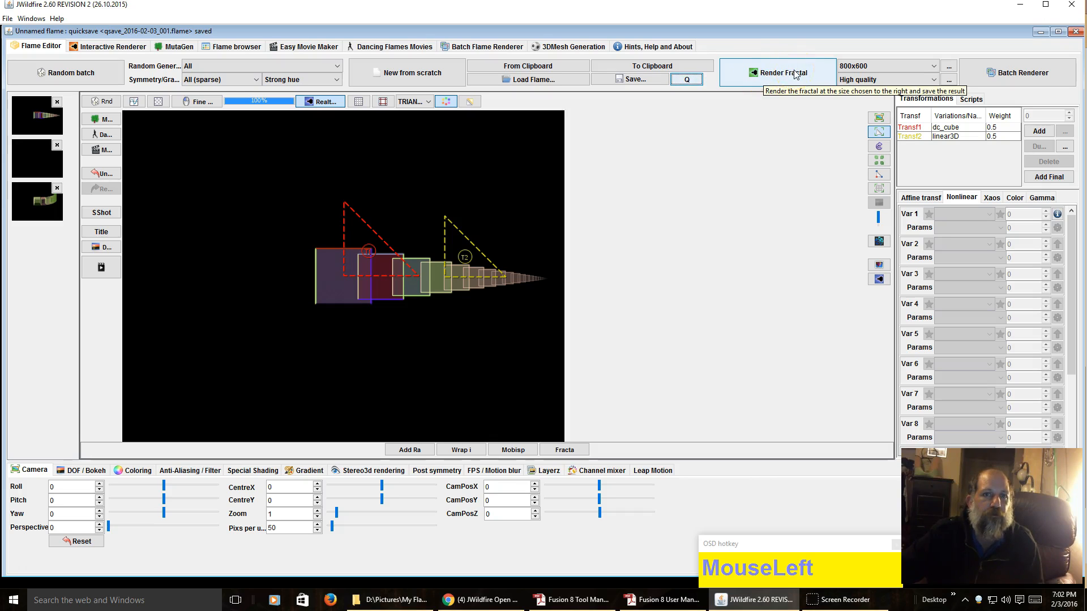
Step: Review the available render resolutions and quality presets, keeping 800x600 and High quality
click(867, 68)
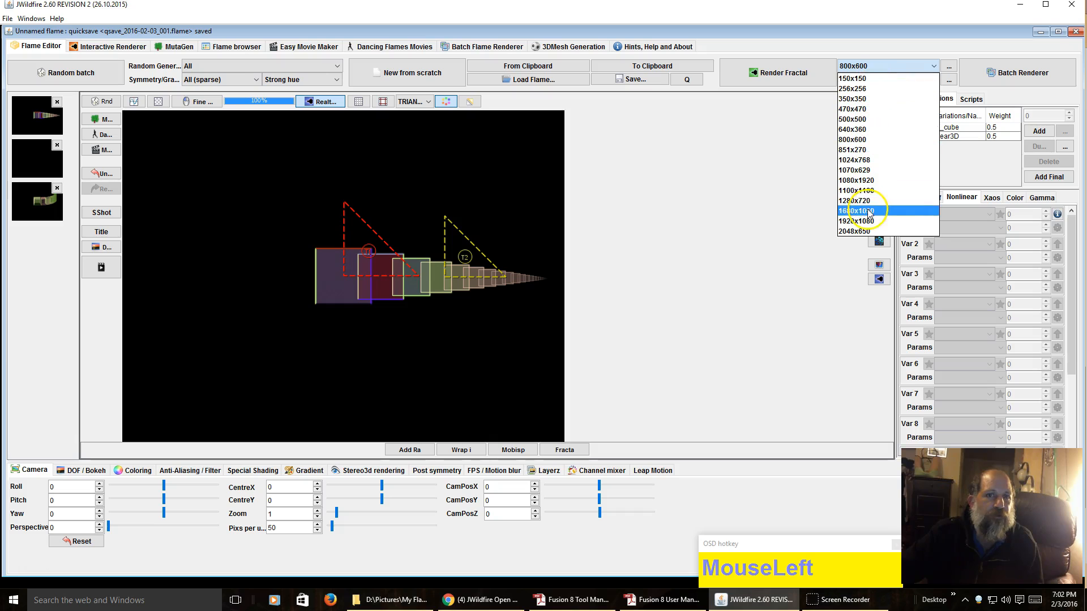
click(749, 205)
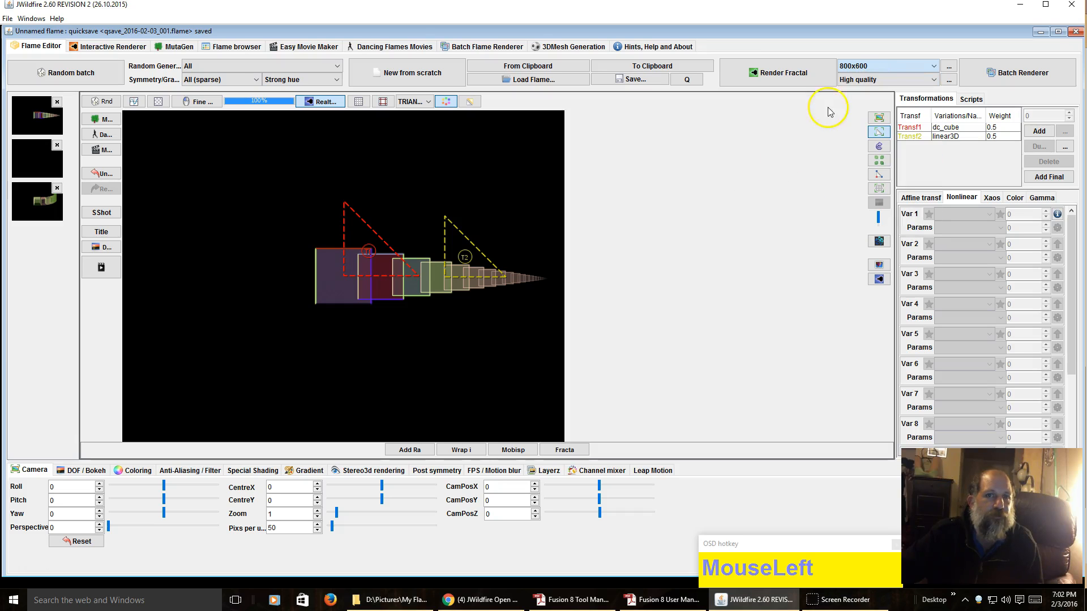
click(875, 82)
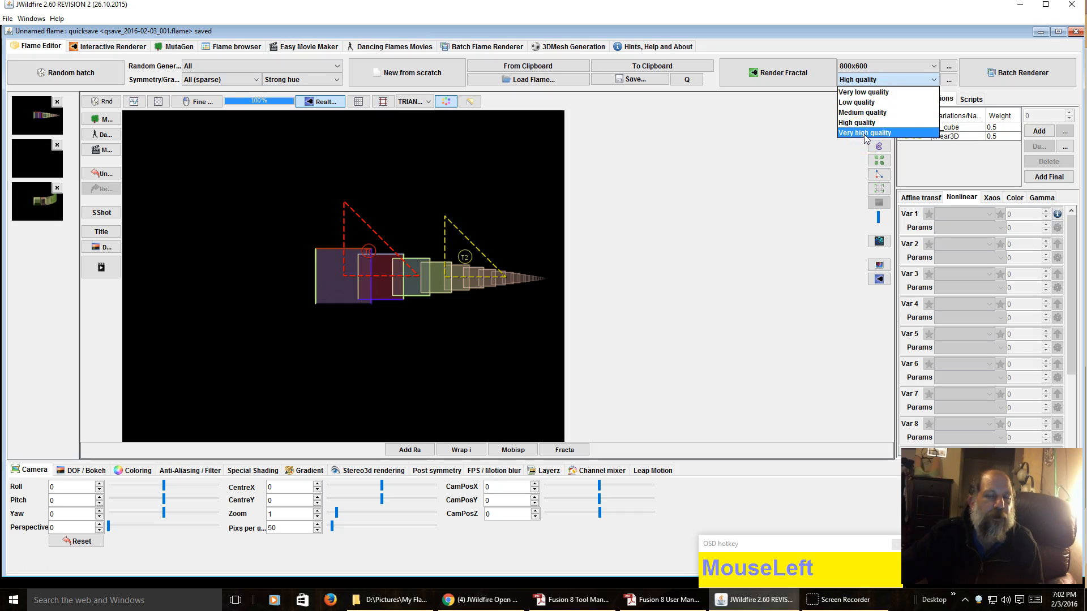
click(762, 136)
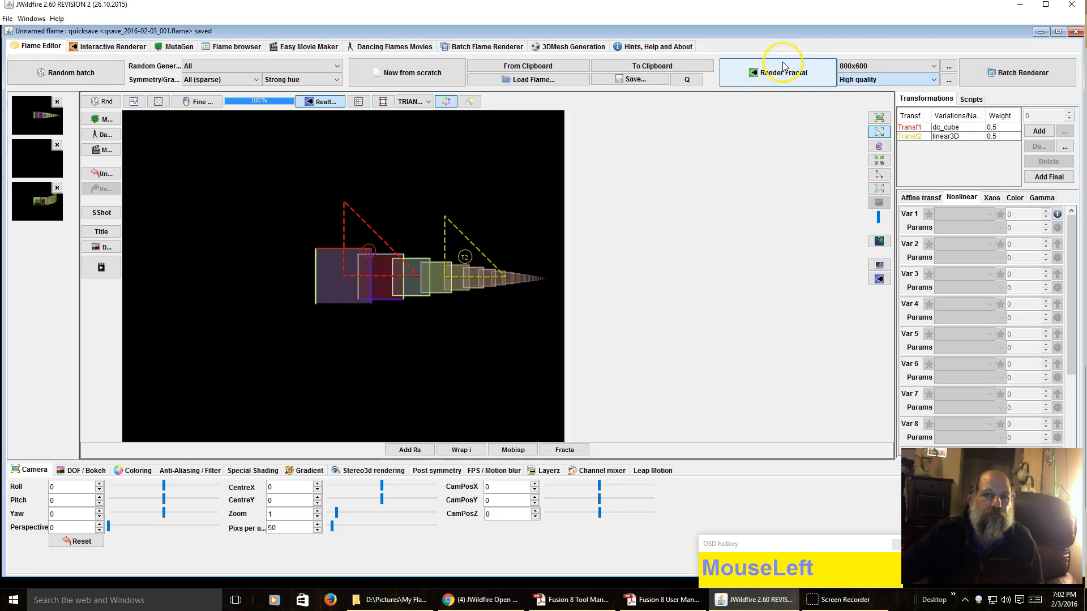
Step: Create a new 800x800 resolution profile in the resolution profile editor and apply it
click(947, 66)
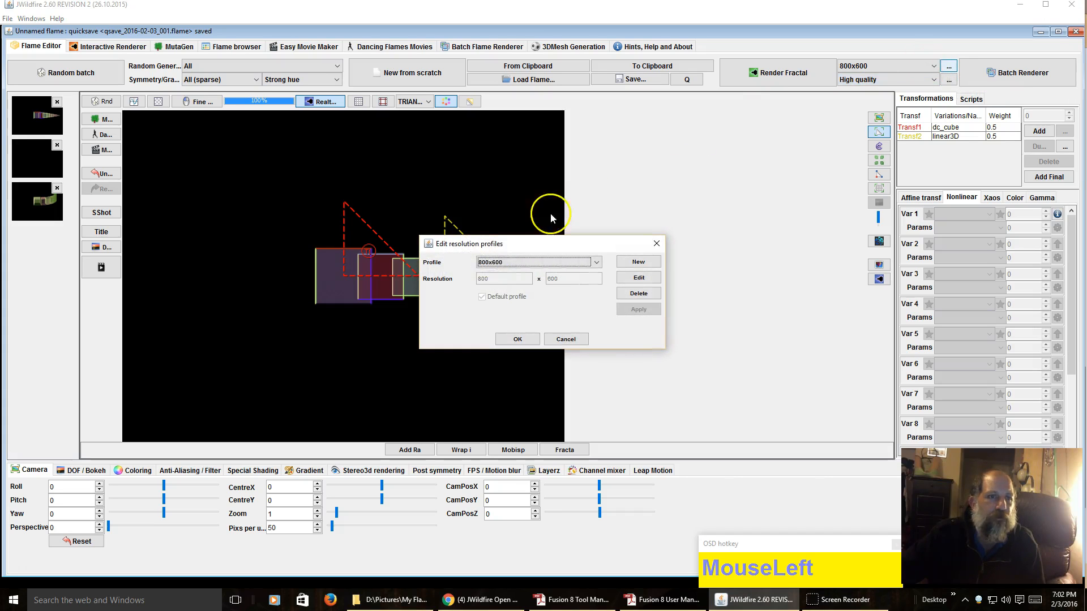
click(510, 263)
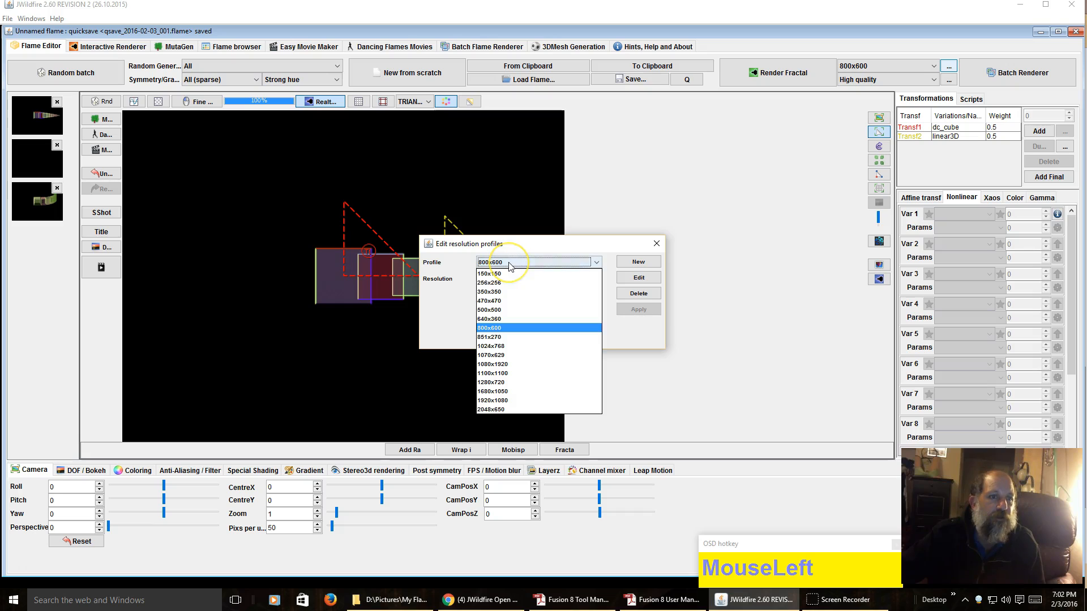
click(510, 264)
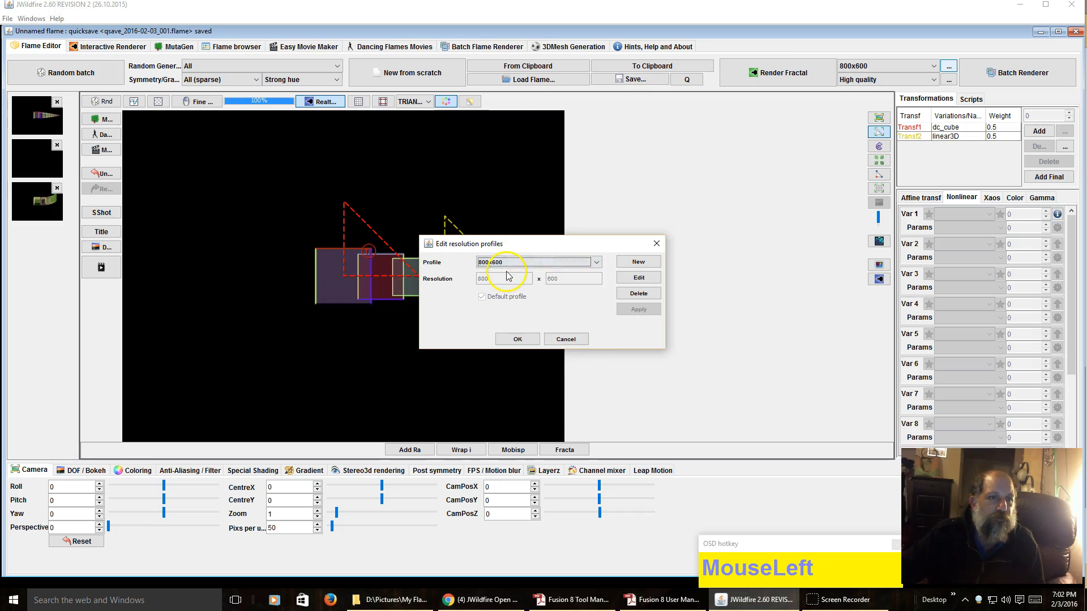
click(639, 262)
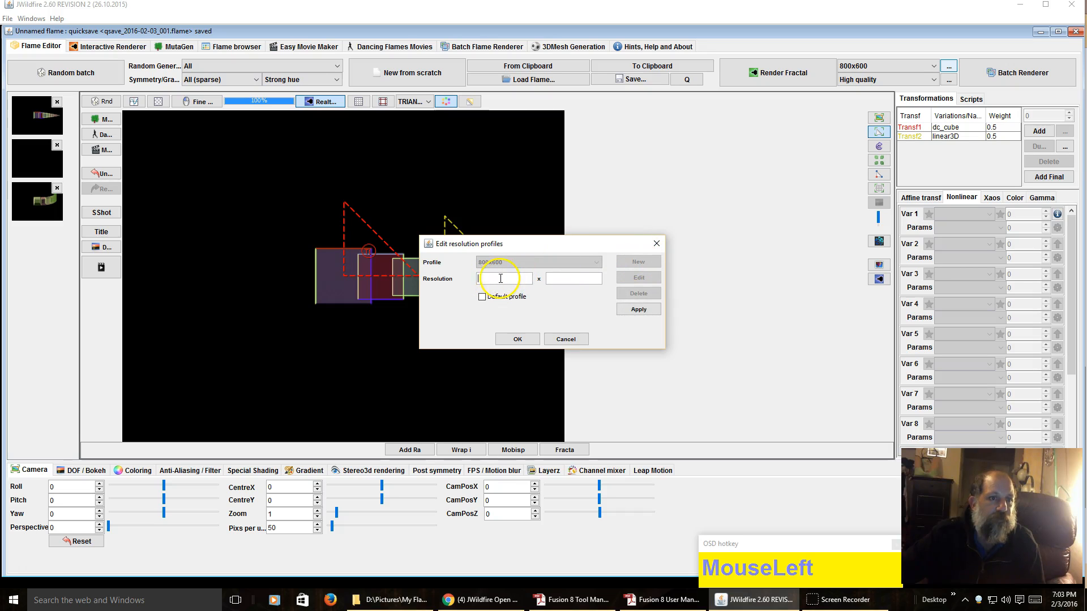
text(800)
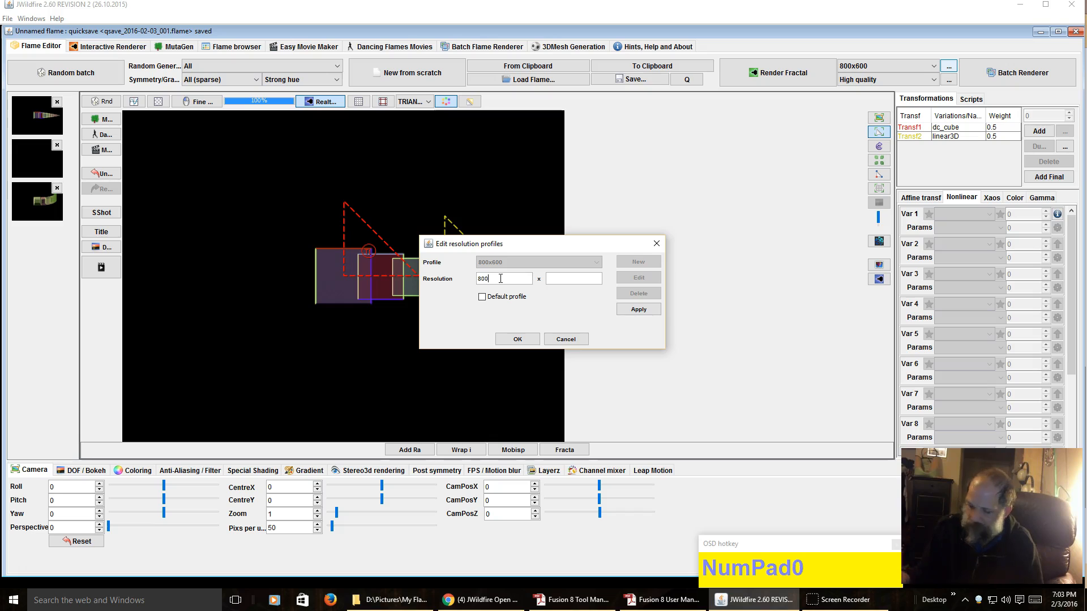
text(x8)
key(BackSpace)
key(BackSpace)
key(Tab)
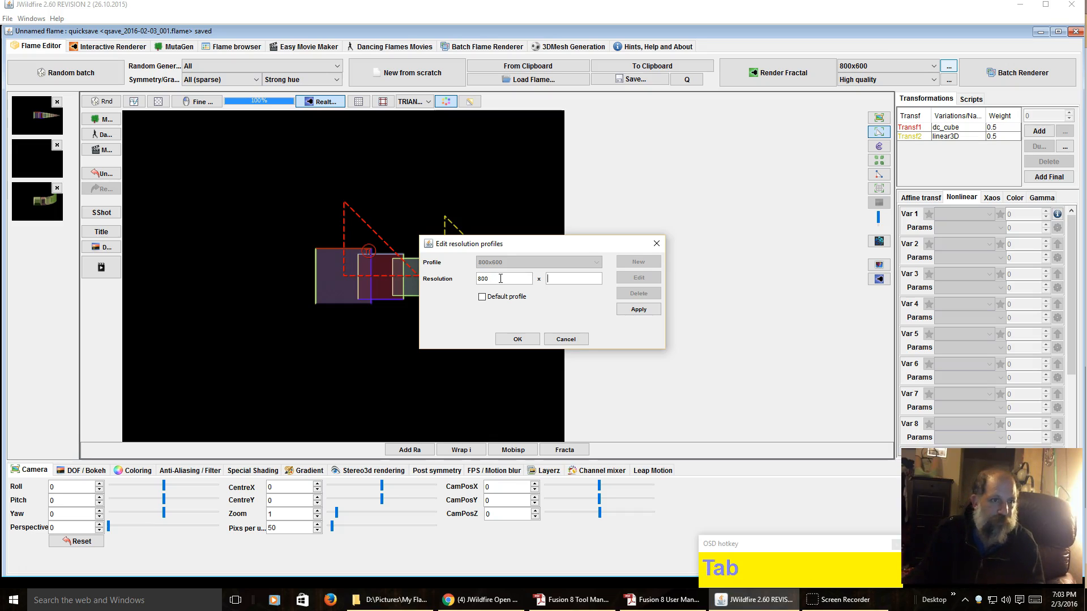
text(8)
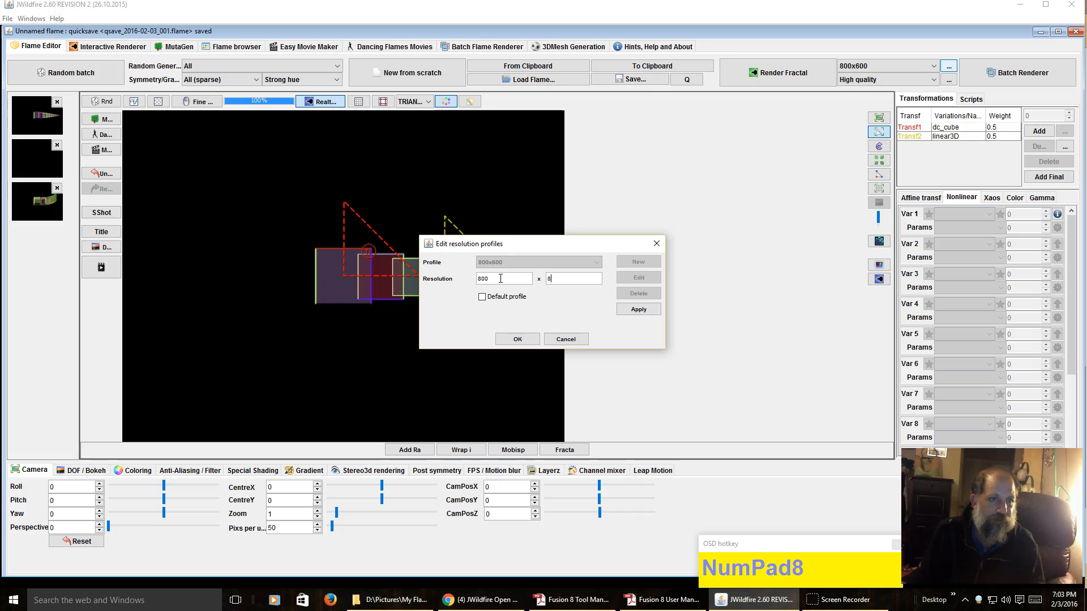
text(00)
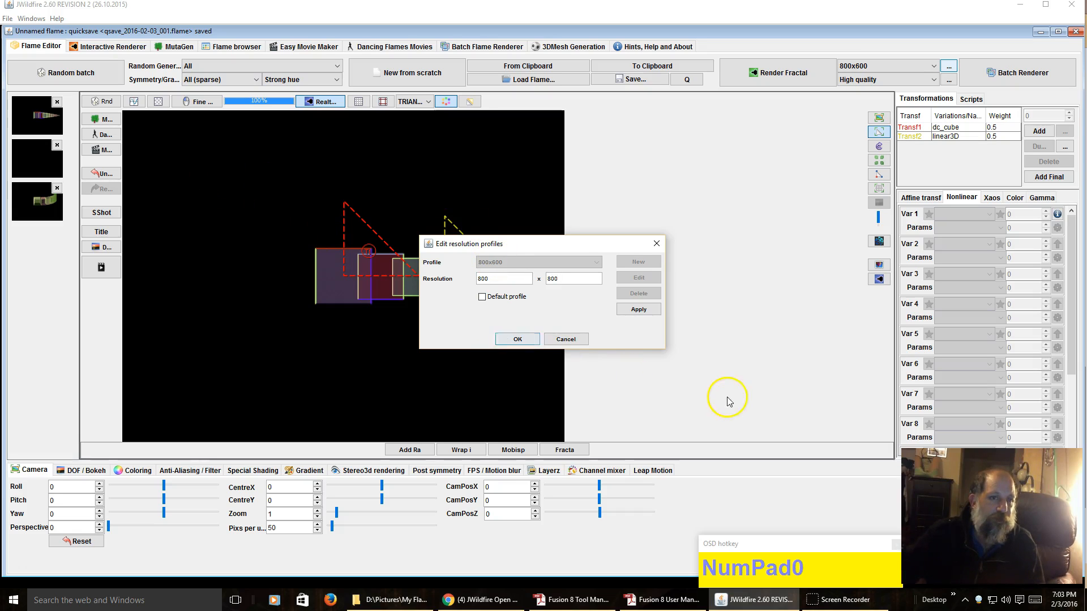
click(638, 308)
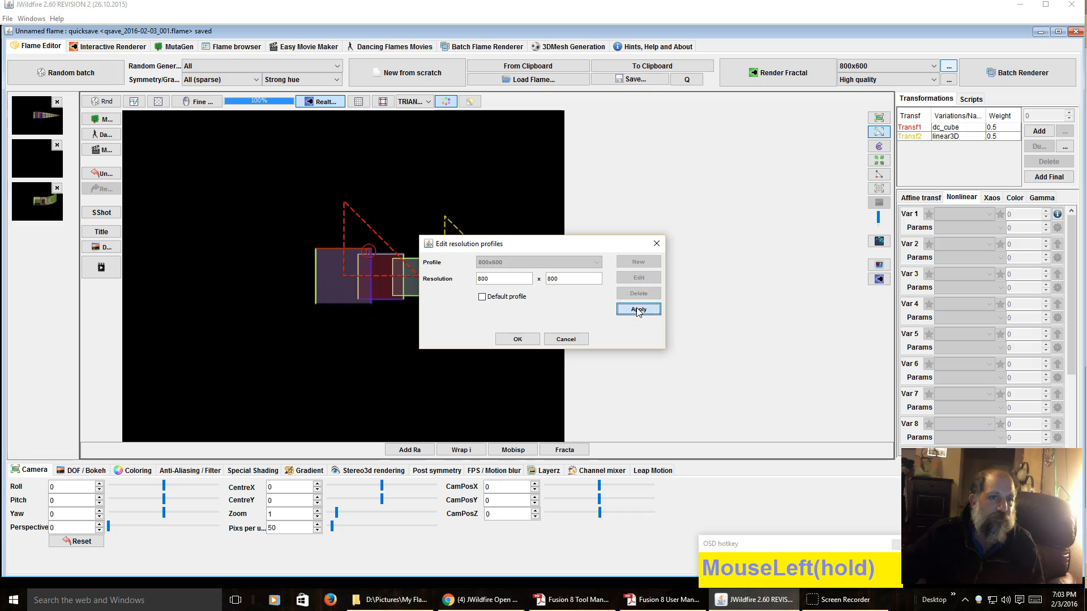
click(517, 339)
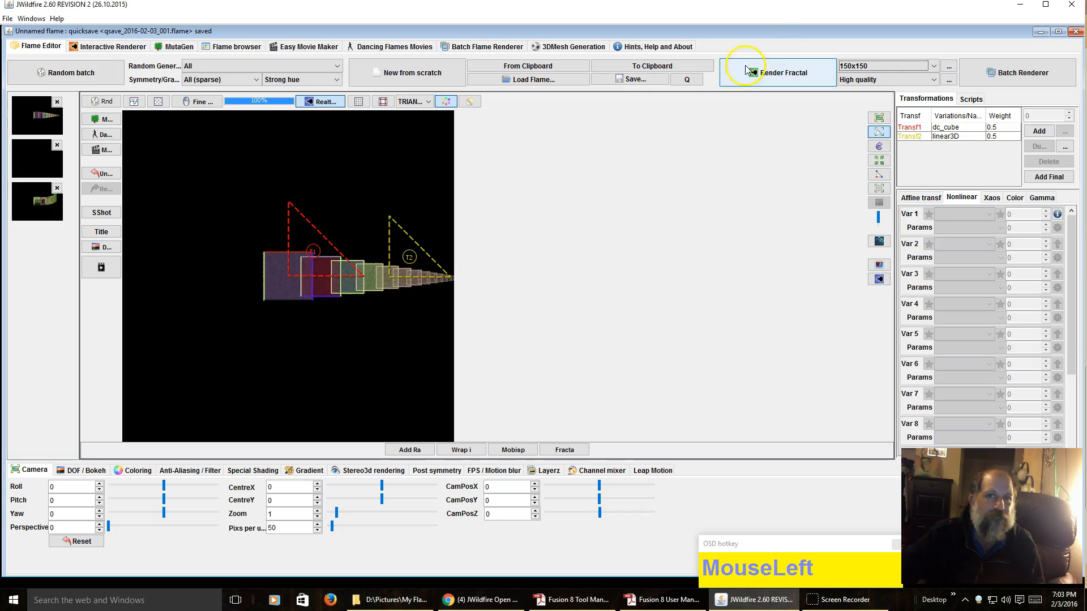
Step: Switch the render resolution to the 800x800 profile and return it to 800x600
click(866, 67)
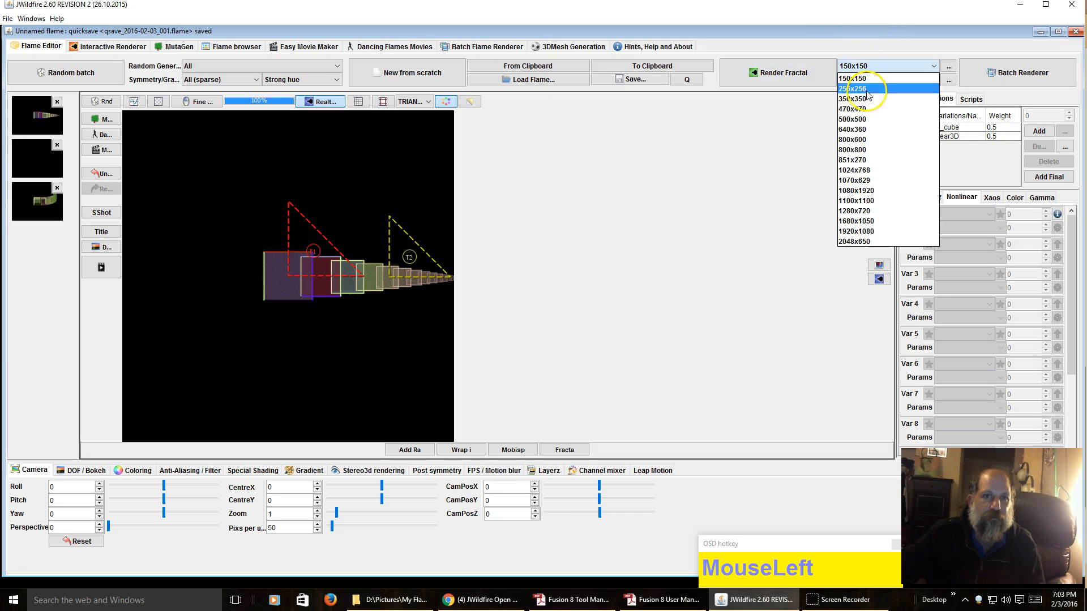
click(860, 150)
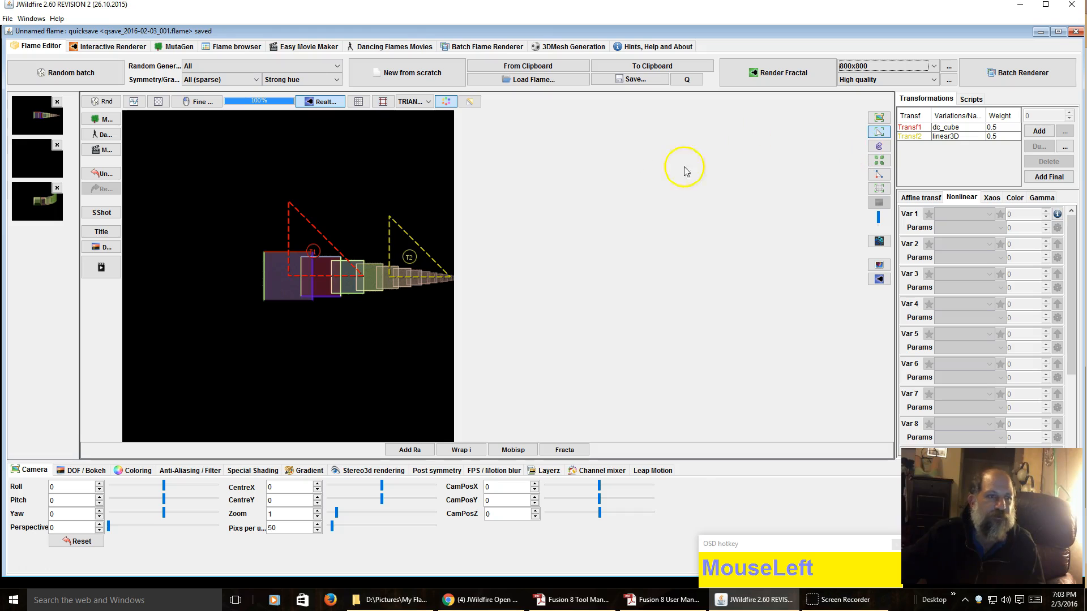
click(875, 67)
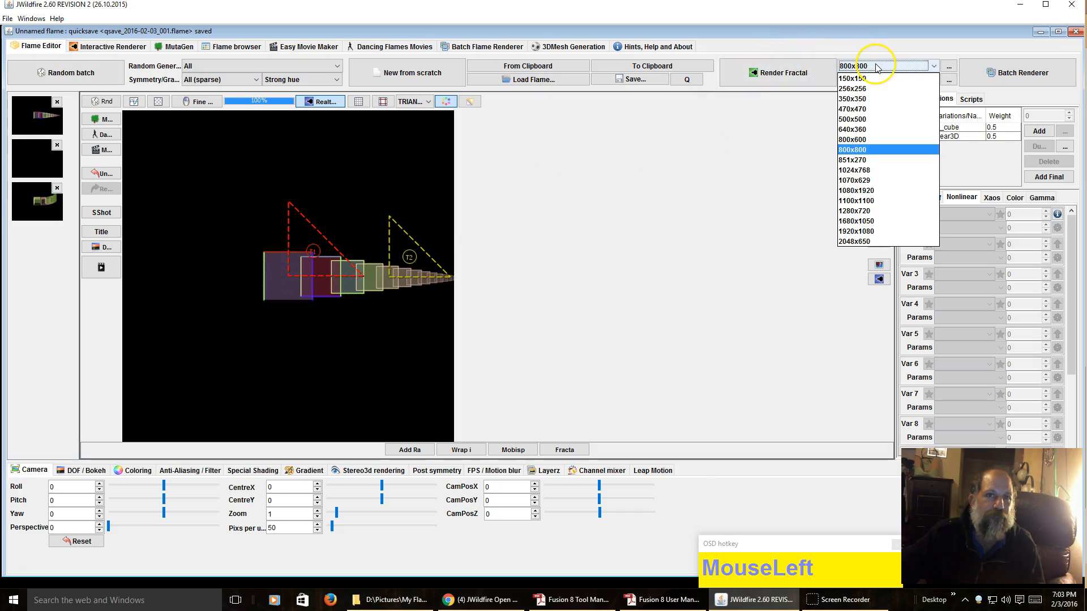
click(876, 140)
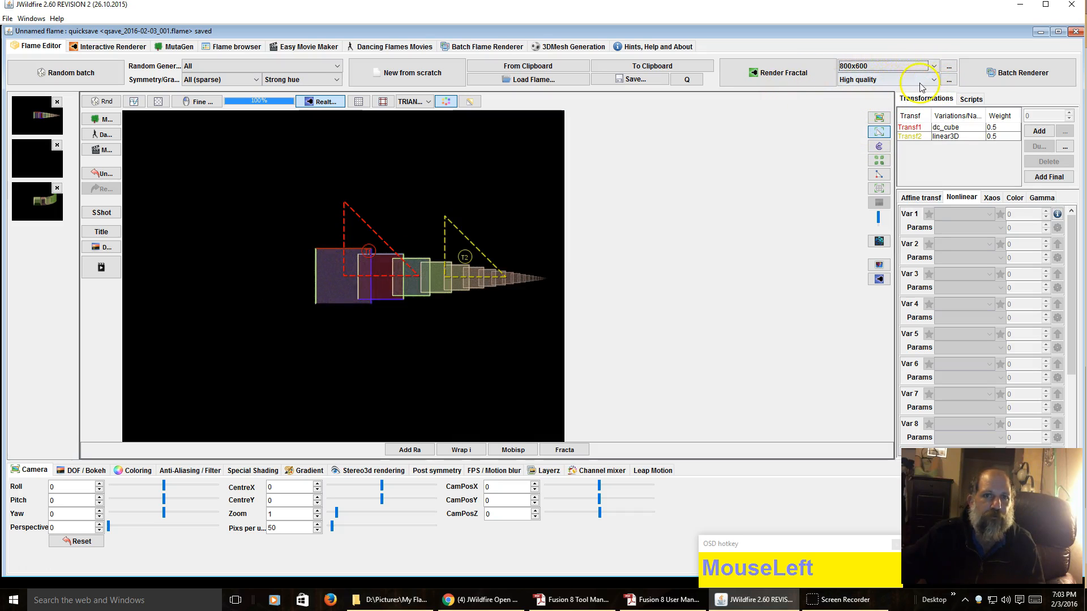
Step: Review the available quality profiles and the High quality settings in the quality profile editor, closing it without changes
click(948, 79)
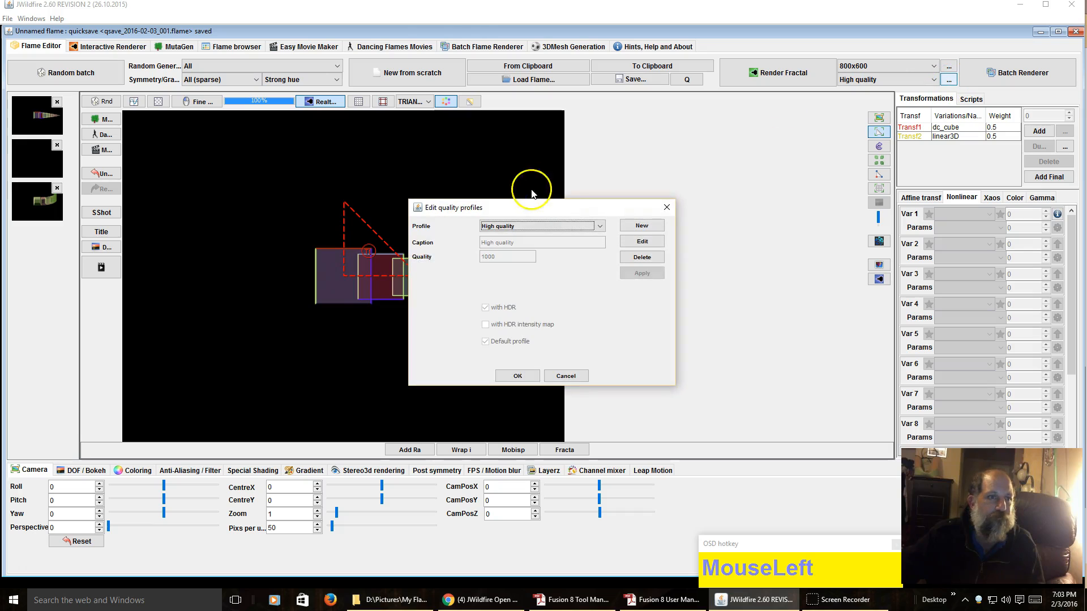
click(567, 226)
click(567, 225)
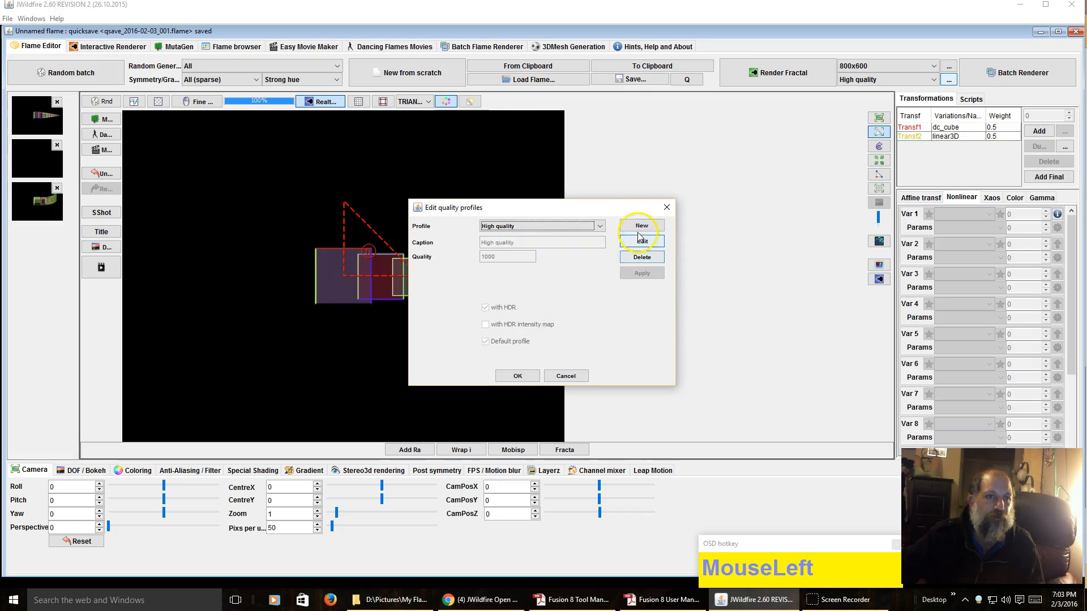
click(672, 211)
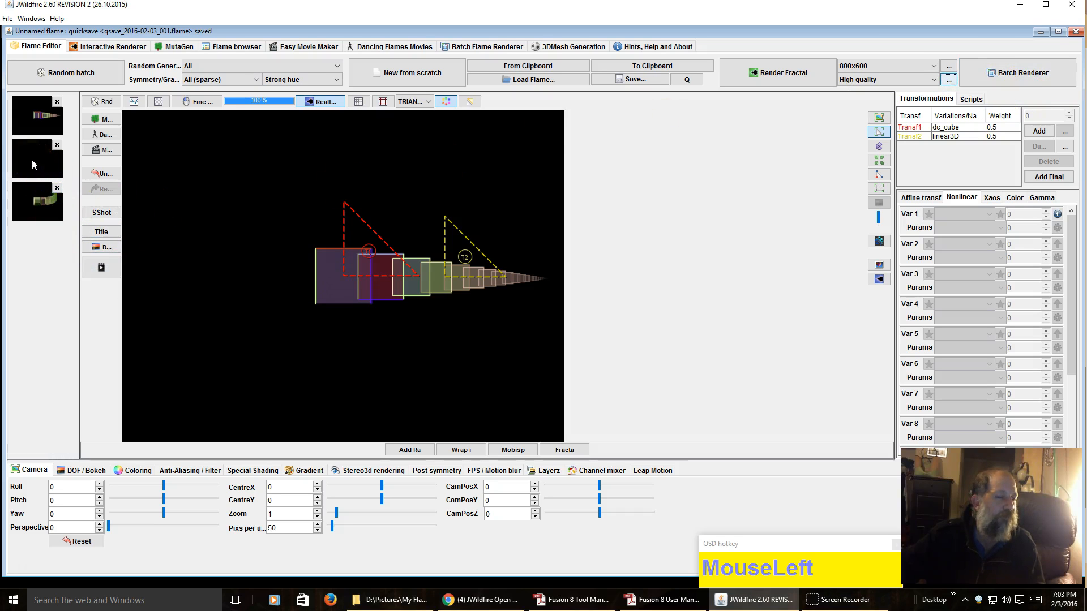
Step: Remove the blank black flame thumbnail and send the straight and the curved dc_cube flames to the batch renderer
click(57, 145)
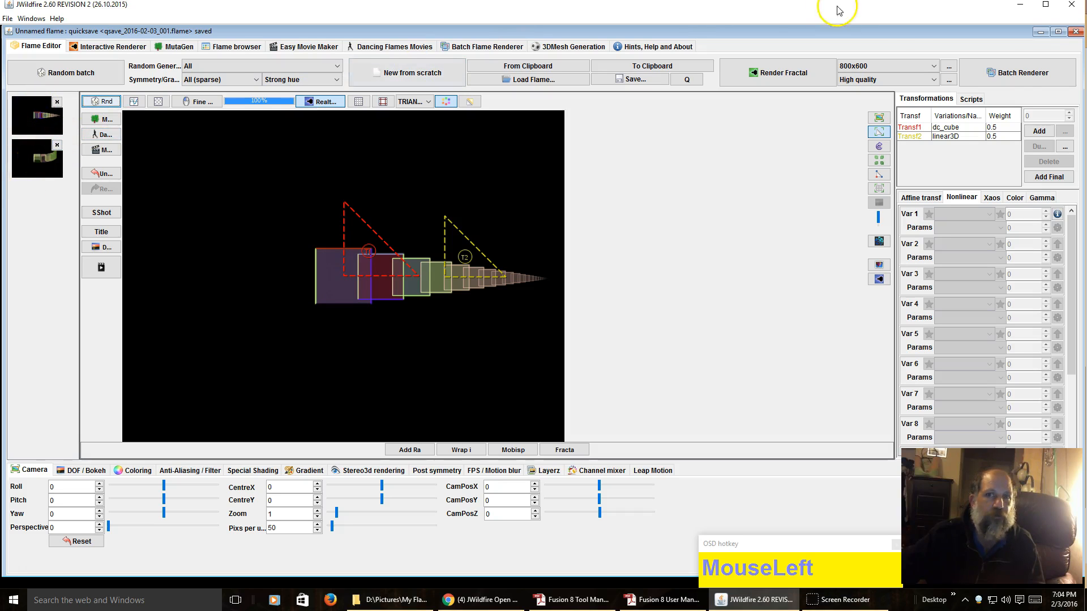
click(1022, 72)
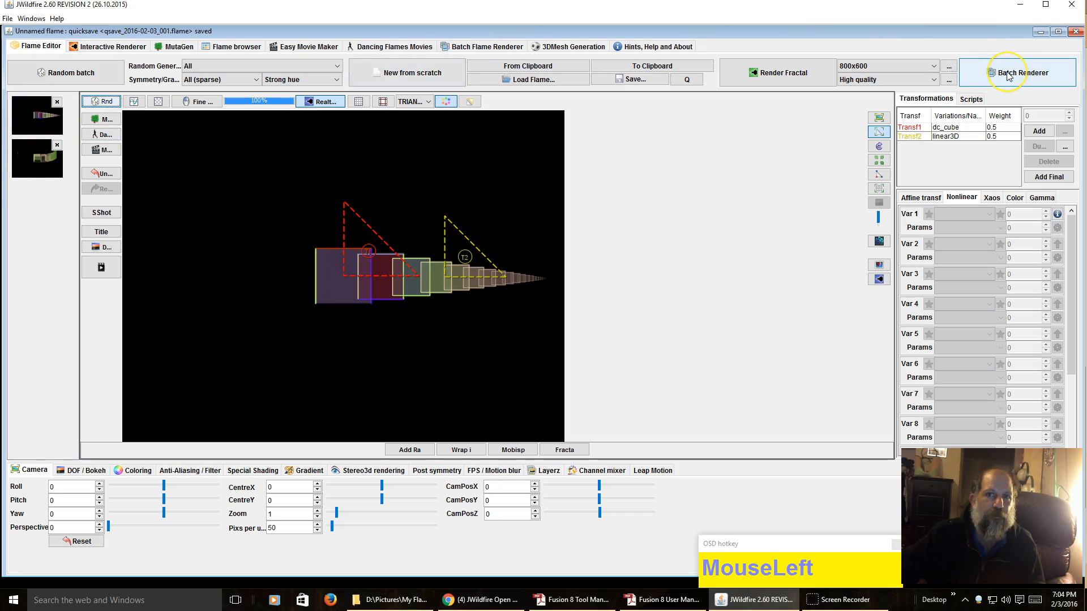
click(1009, 76)
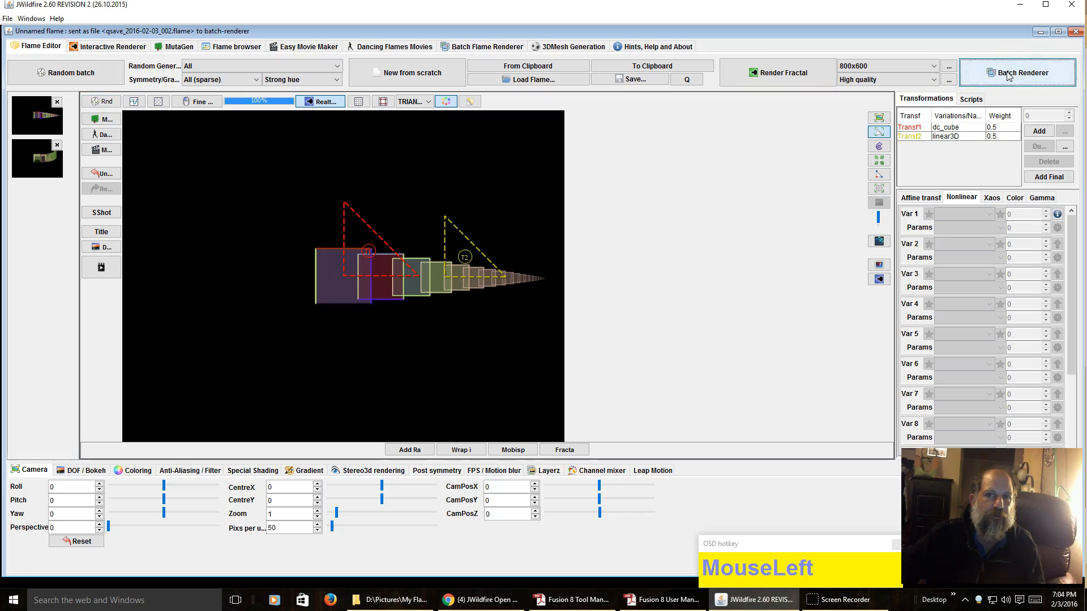
click(26, 155)
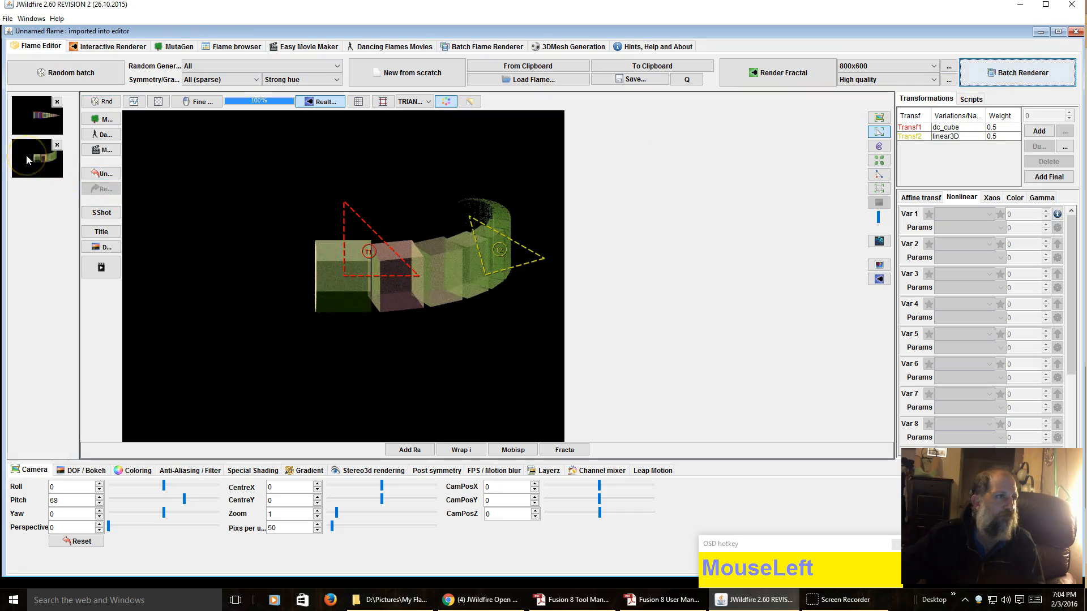
click(1024, 74)
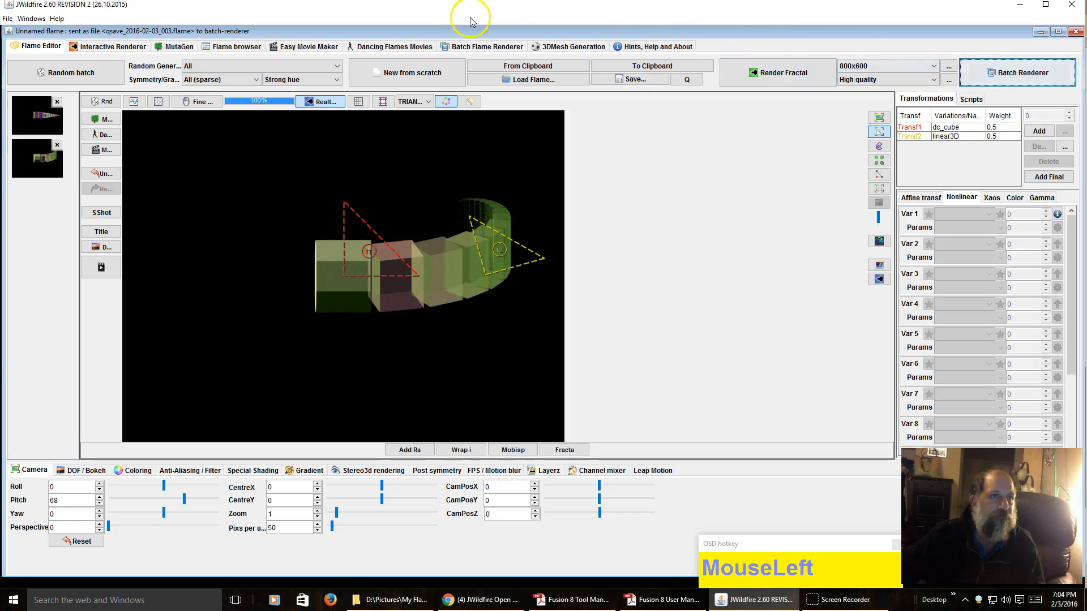
Step: Examine the queued flames in the Batch Flame Renderer and return to the Flame Editor
click(473, 48)
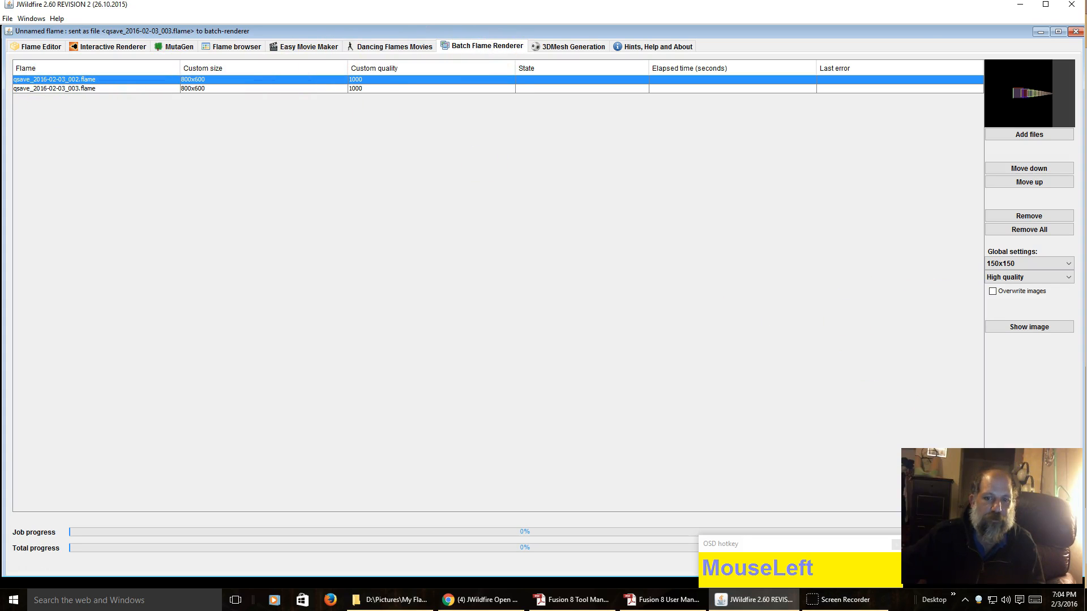
click(28, 49)
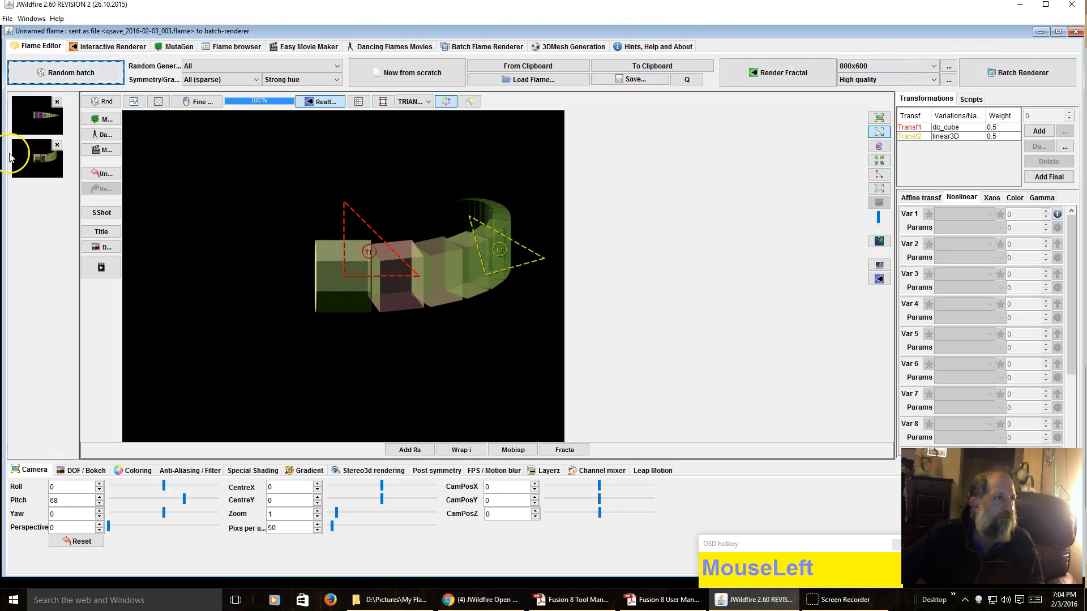
Step: Load the straight dc_cube flame into the editor from the thumbnails and store a snapshot copy of it
click(38, 112)
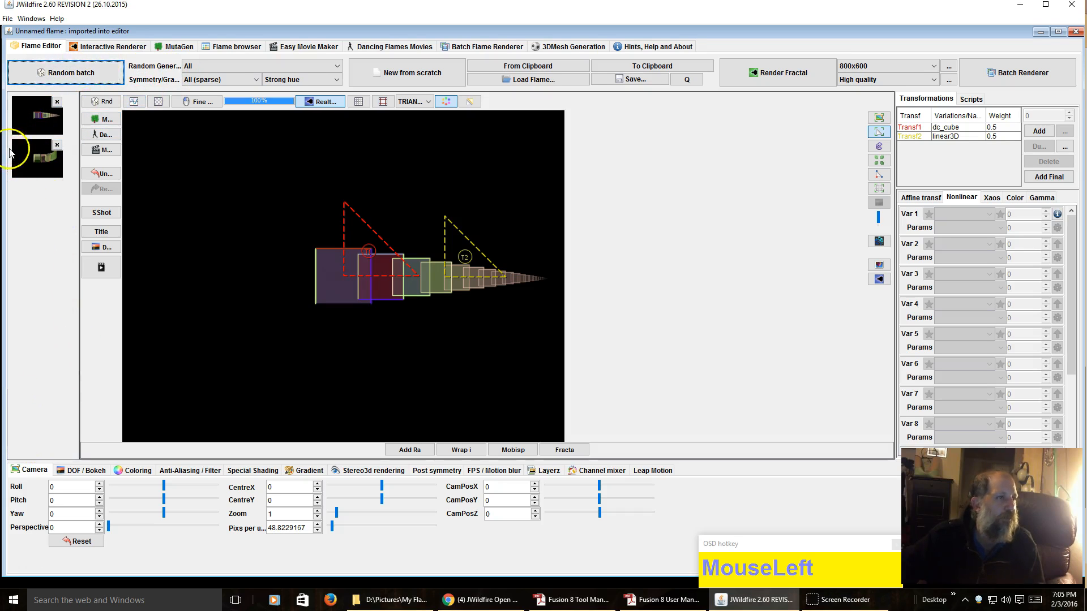
click(34, 157)
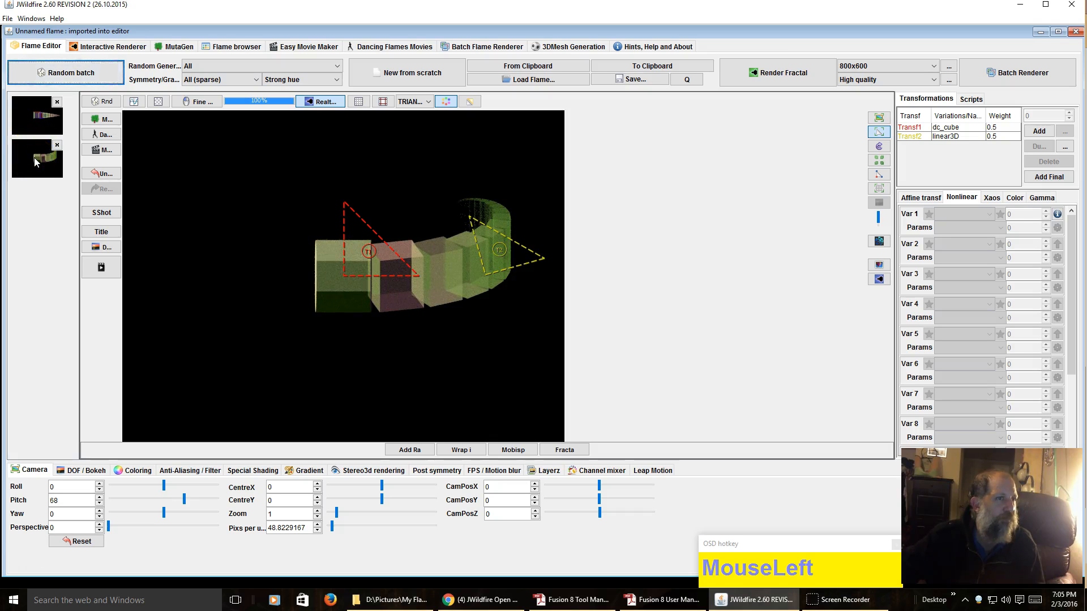
click(33, 114)
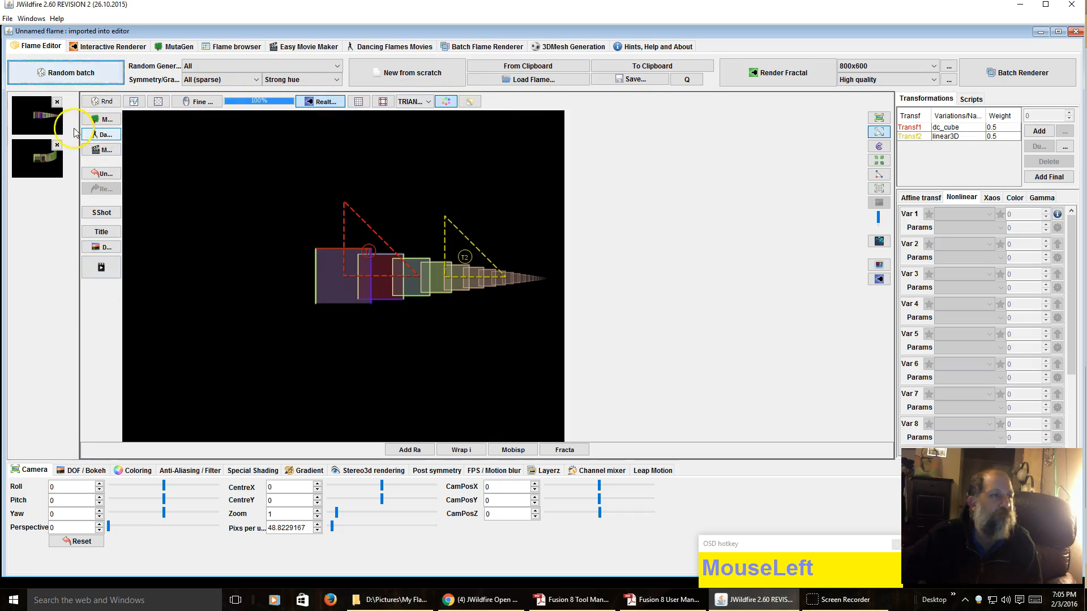
click(111, 105)
click(107, 103)
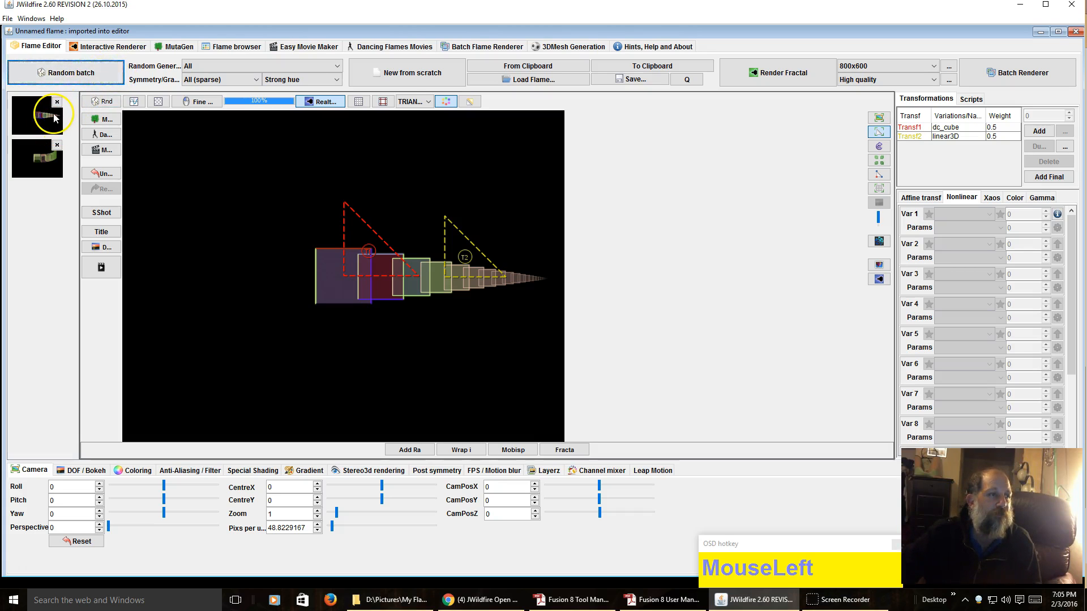
click(102, 212)
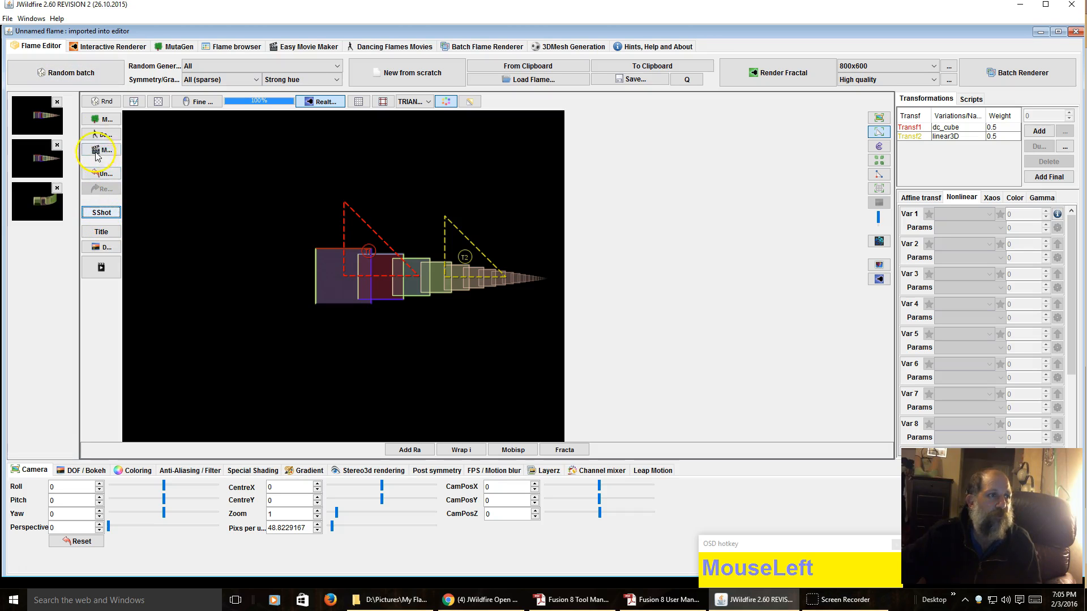
Step: Apply random modifications to the snapshot flame repeatedly to generate different variations of it
click(102, 101)
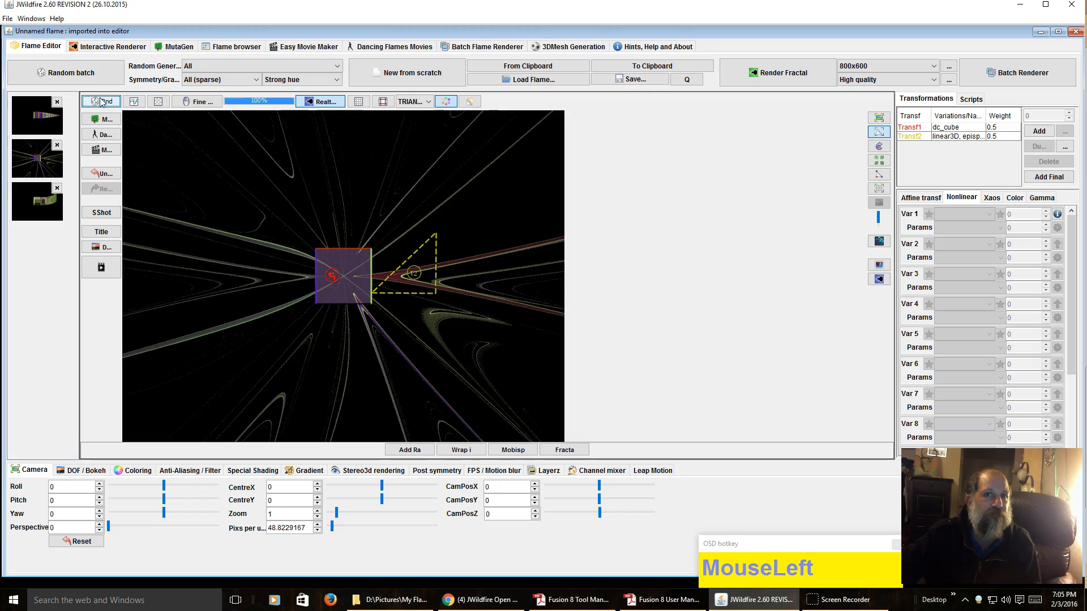
click(102, 101)
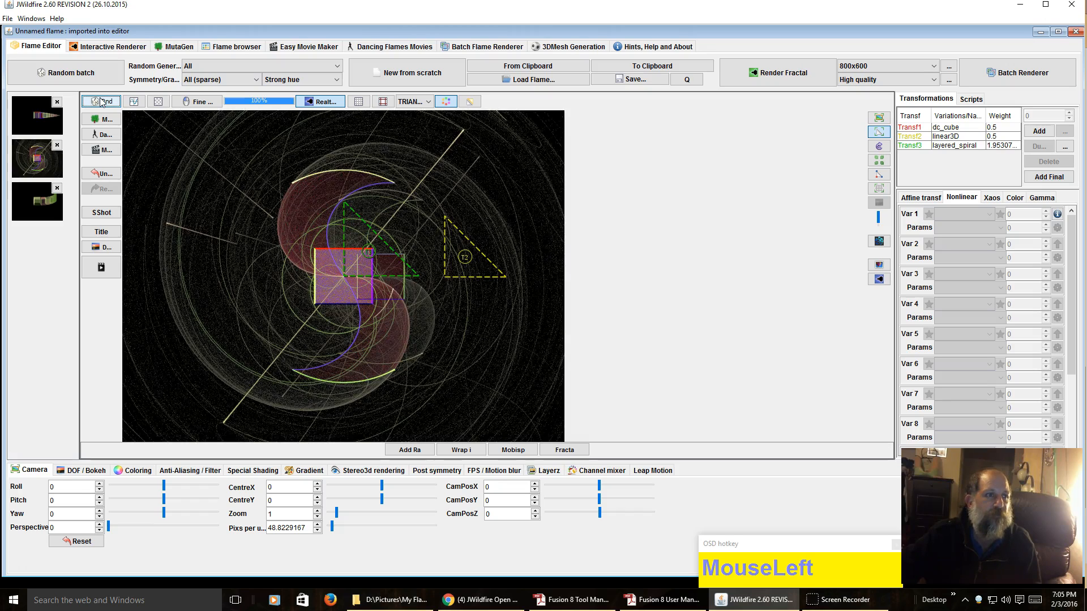
click(102, 101)
click(102, 102)
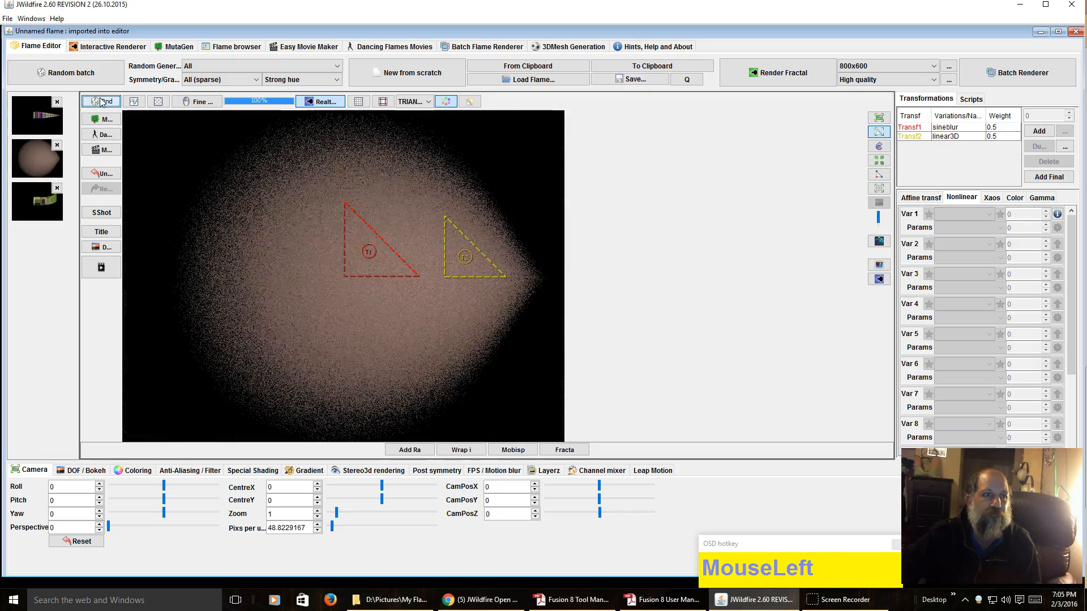
click(102, 102)
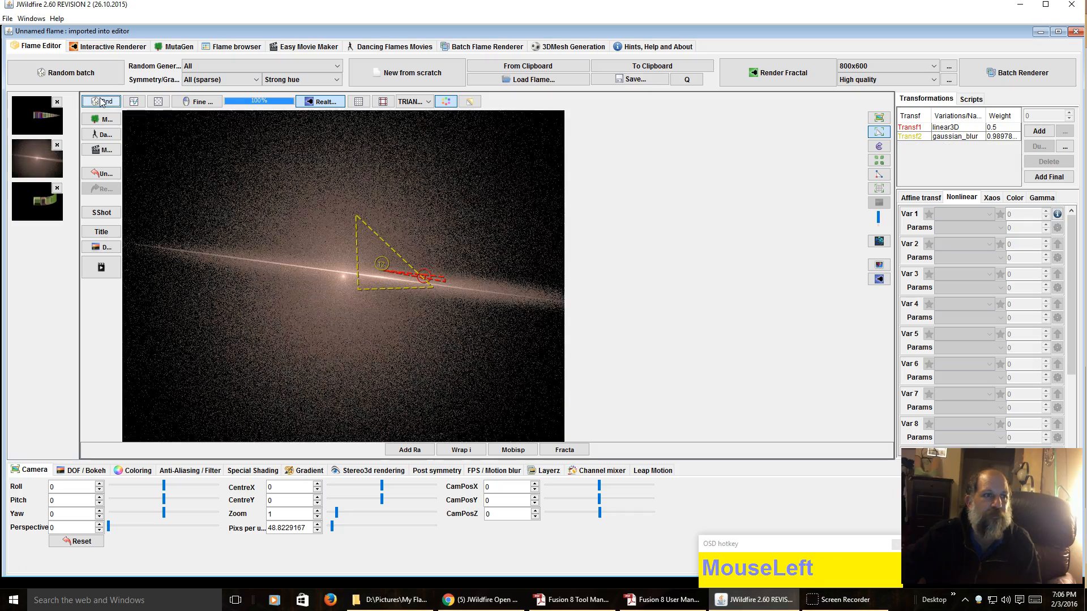
click(102, 101)
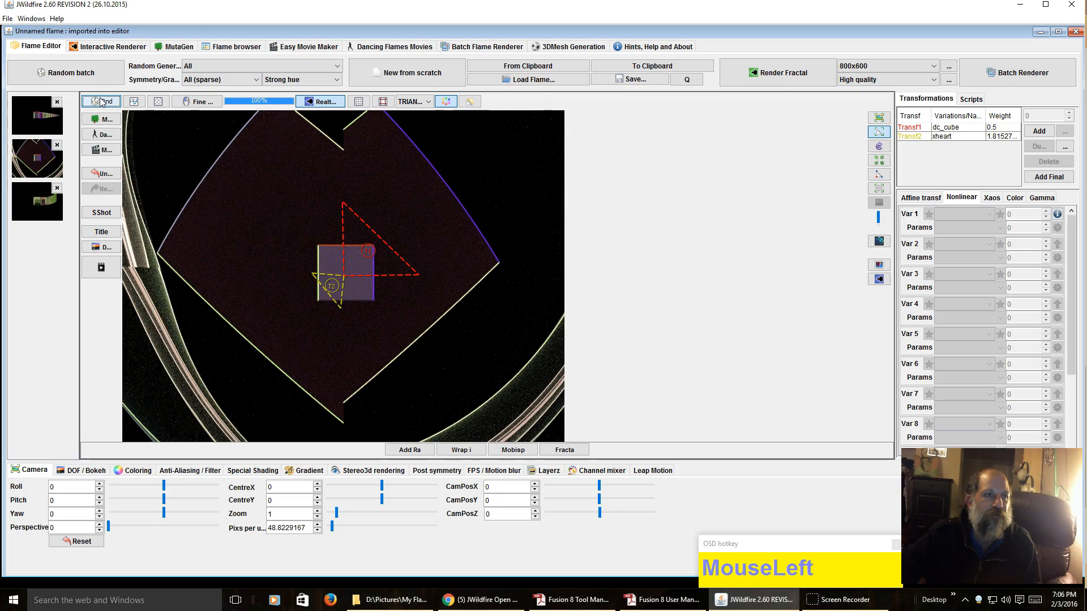
click(102, 101)
click(102, 101)
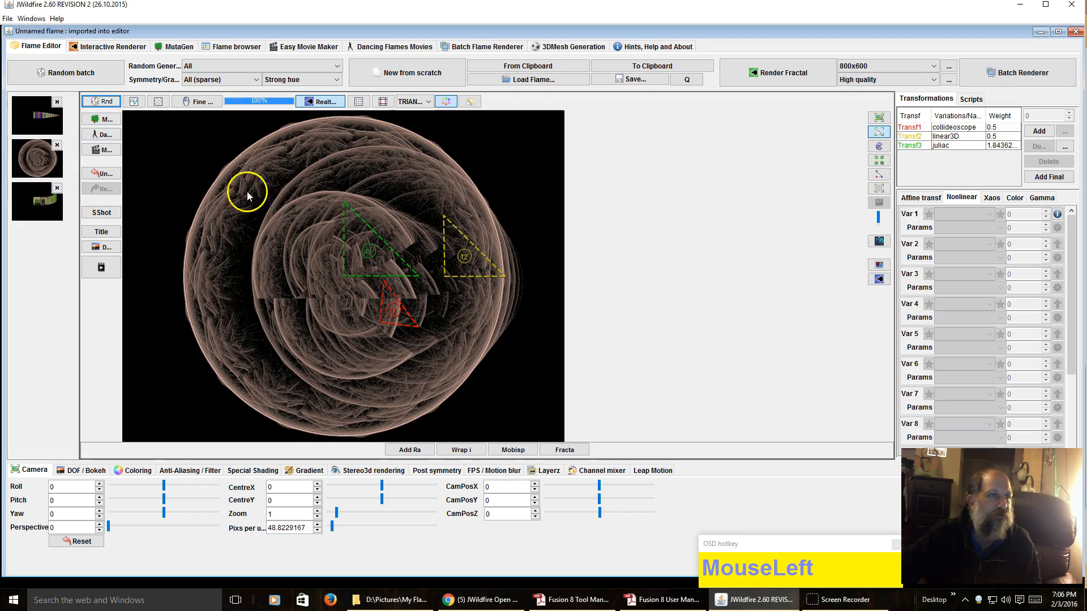
Step: Remove the randomized snapshot's thumbnail and load the straight dc_cube flame into the editor
click(56, 145)
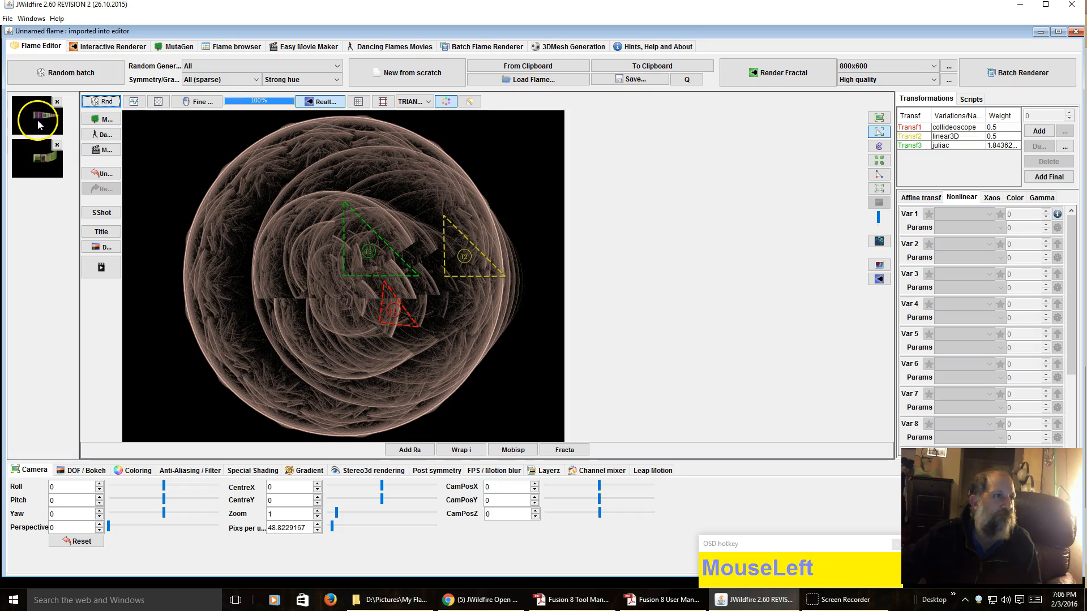
click(133, 103)
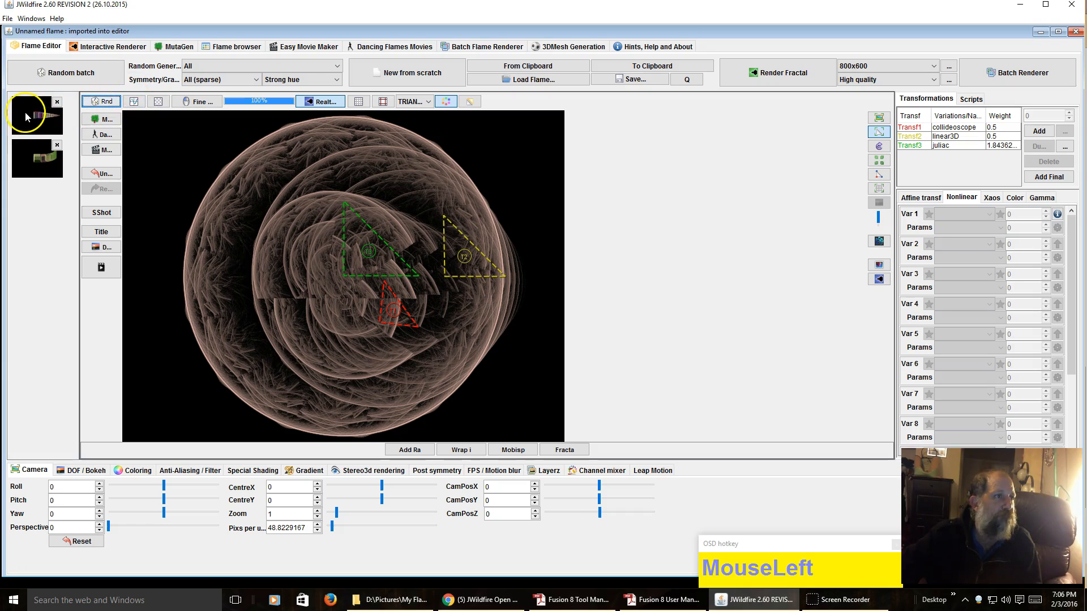
click(117, 101)
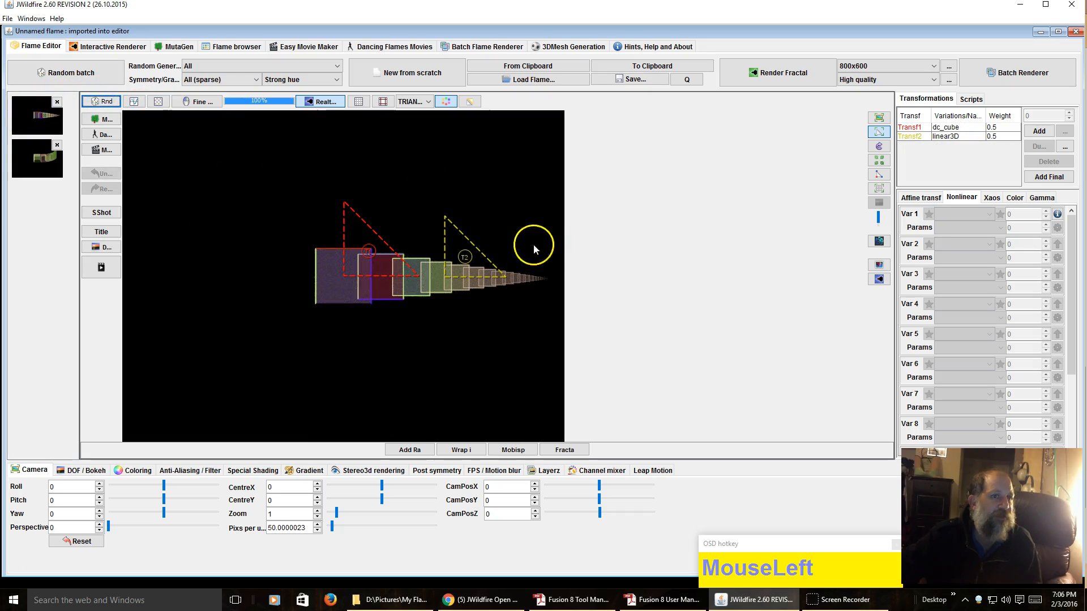
Step: Show the variation-effect grid for the dc_cube flame's linear3D transform and move its triangle up and to the right
click(966, 142)
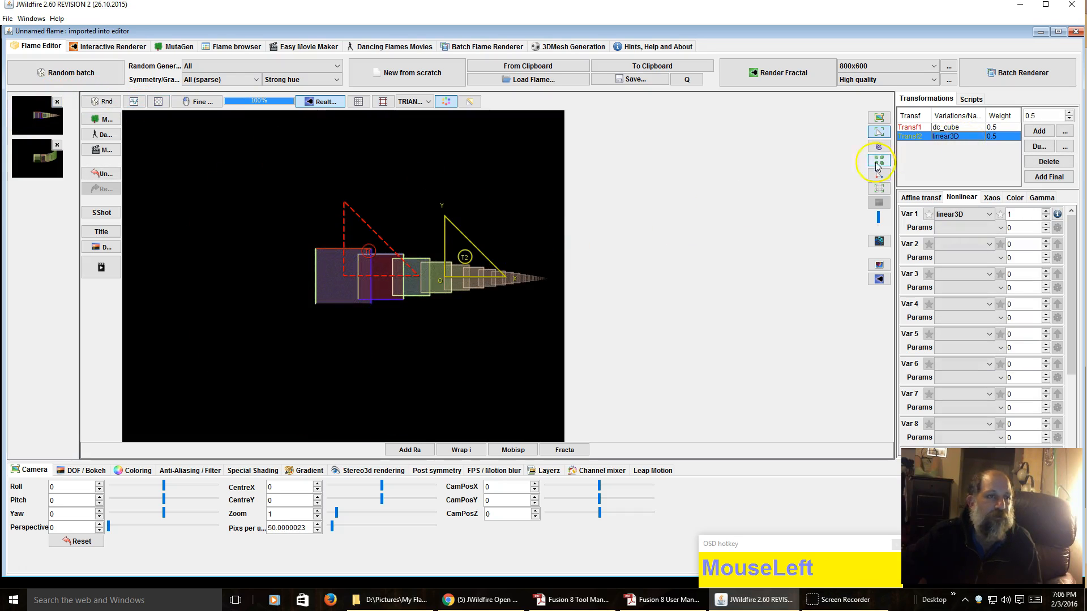
click(131, 103)
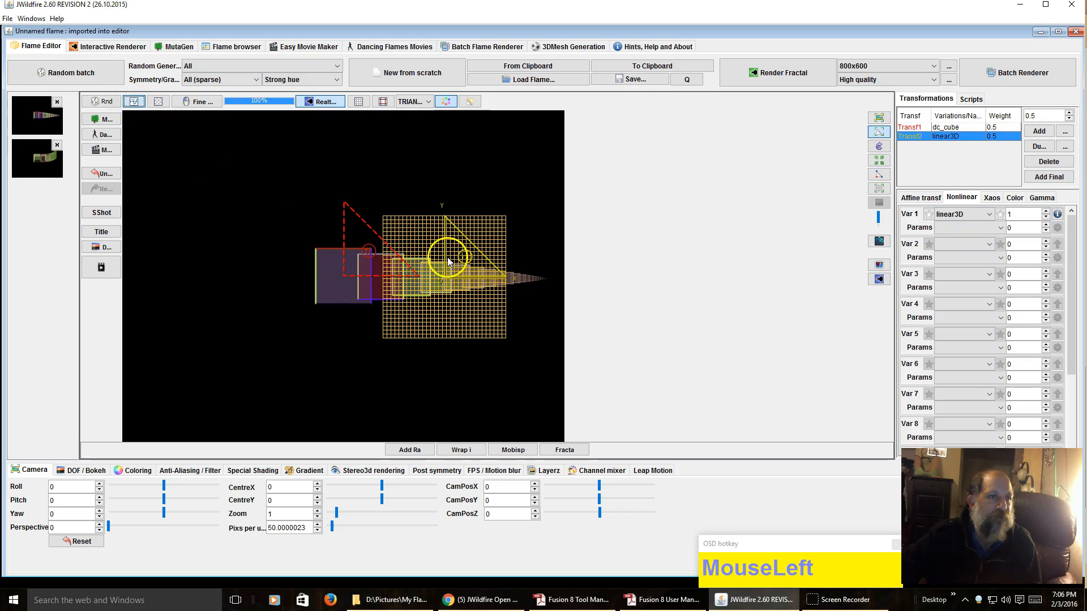
drag(453, 261, 495, 249)
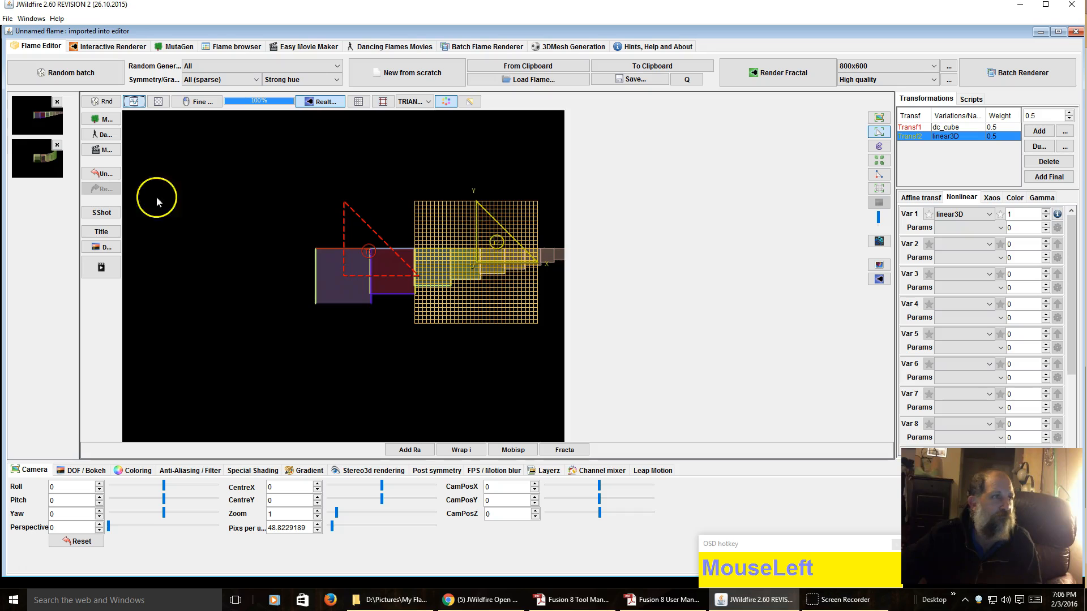
Step: Create a new flame from scratch and add a first transform with the spherical variation
click(405, 78)
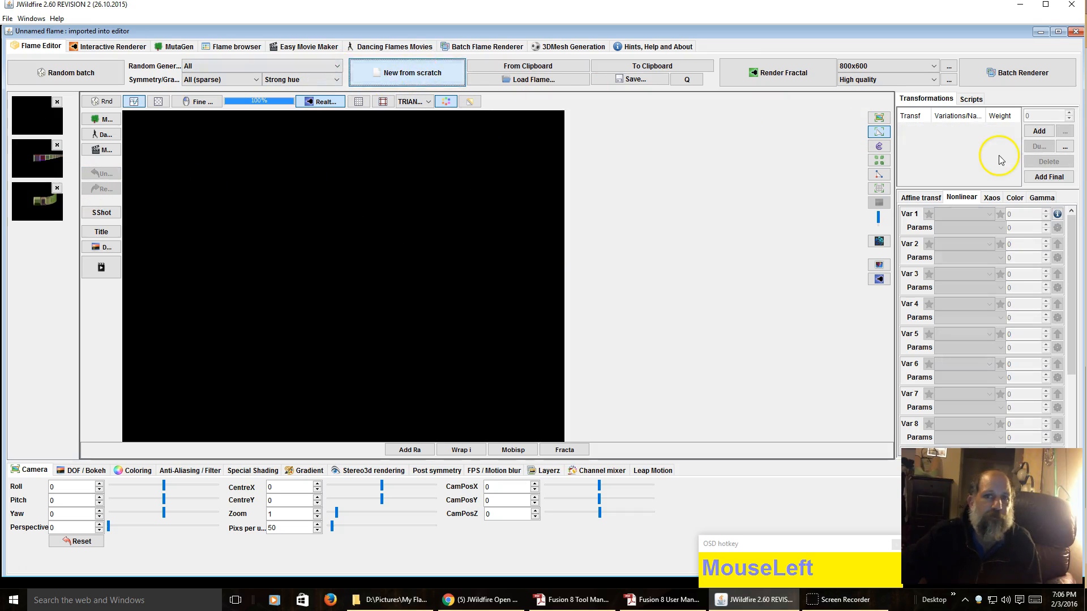
click(1039, 131)
click(962, 214)
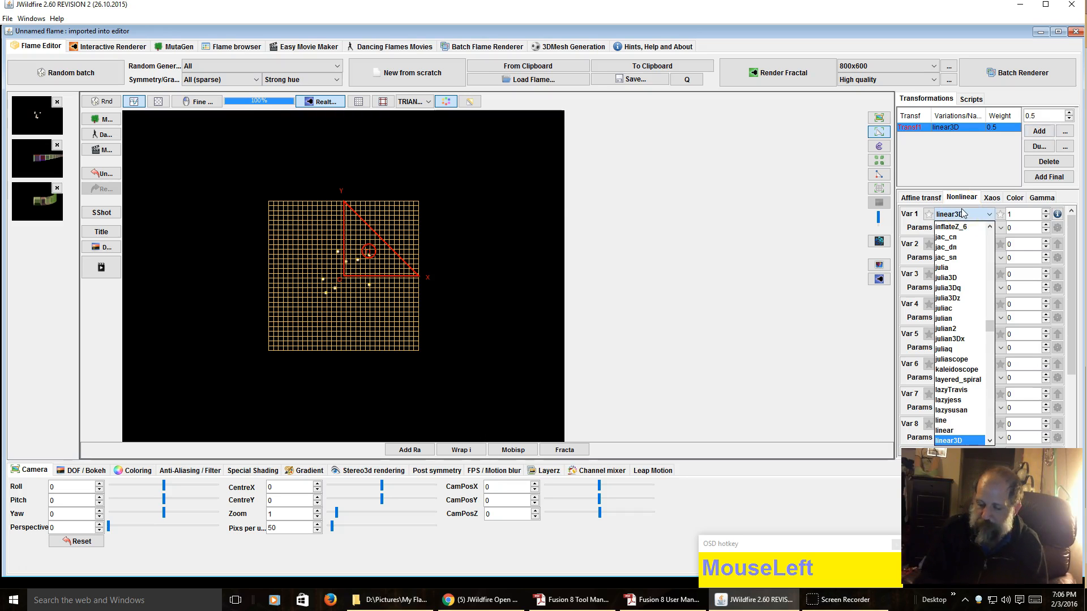
text(spherical)
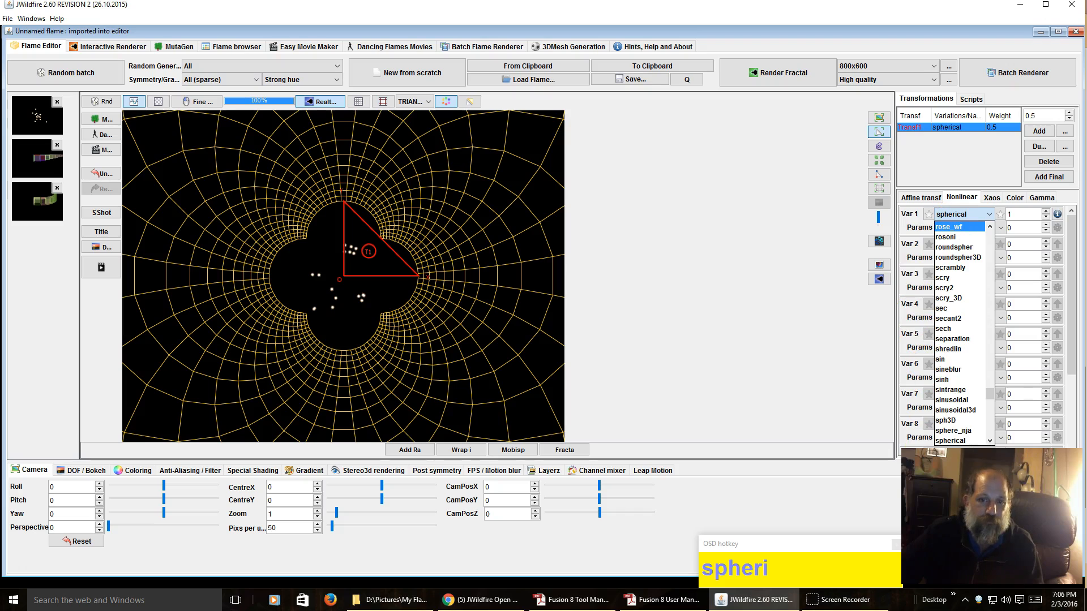
click(951, 440)
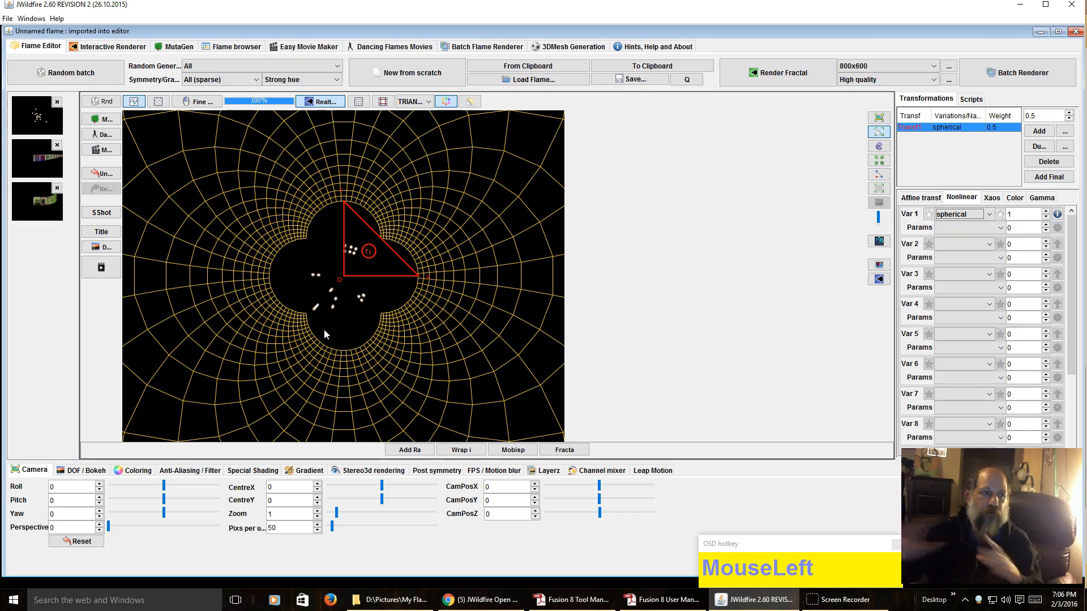
Step: Add a second transform to the flame and move its triangle to the right of the first
click(1038, 133)
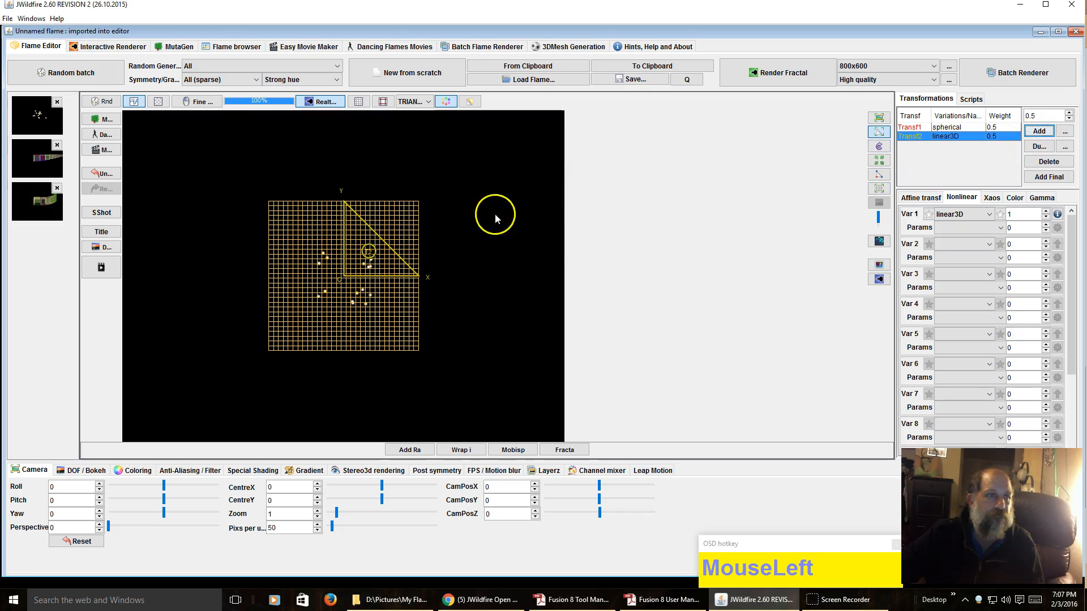
drag(360, 252, 453, 254)
Step: Scale and rotate the spherical transform's triangle to reshape the flame
click(354, 241)
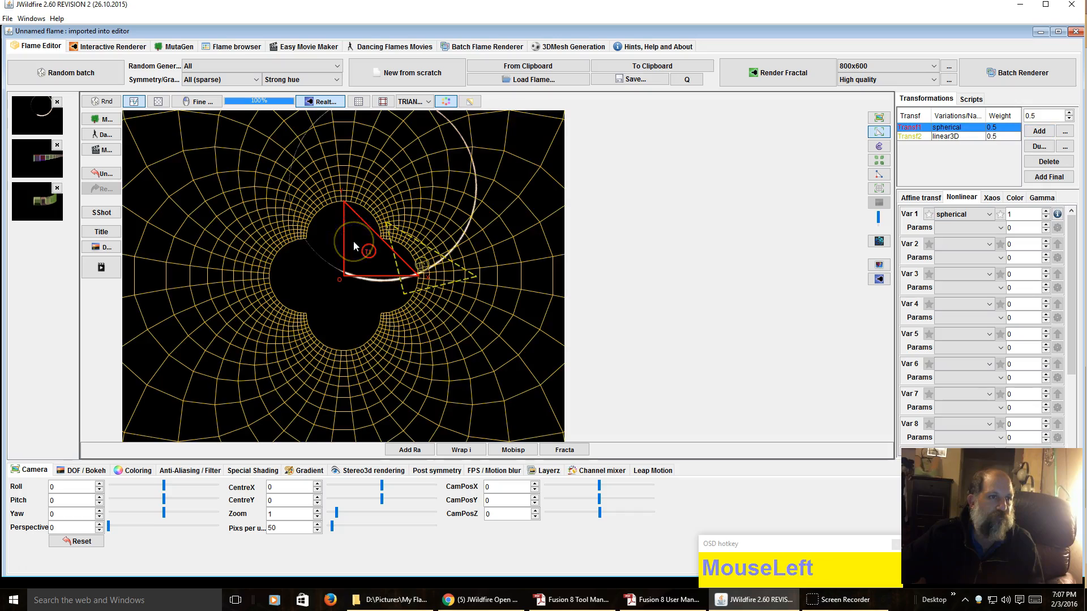
scroll(354, 242, down, 5)
scroll(354, 242, up, 2)
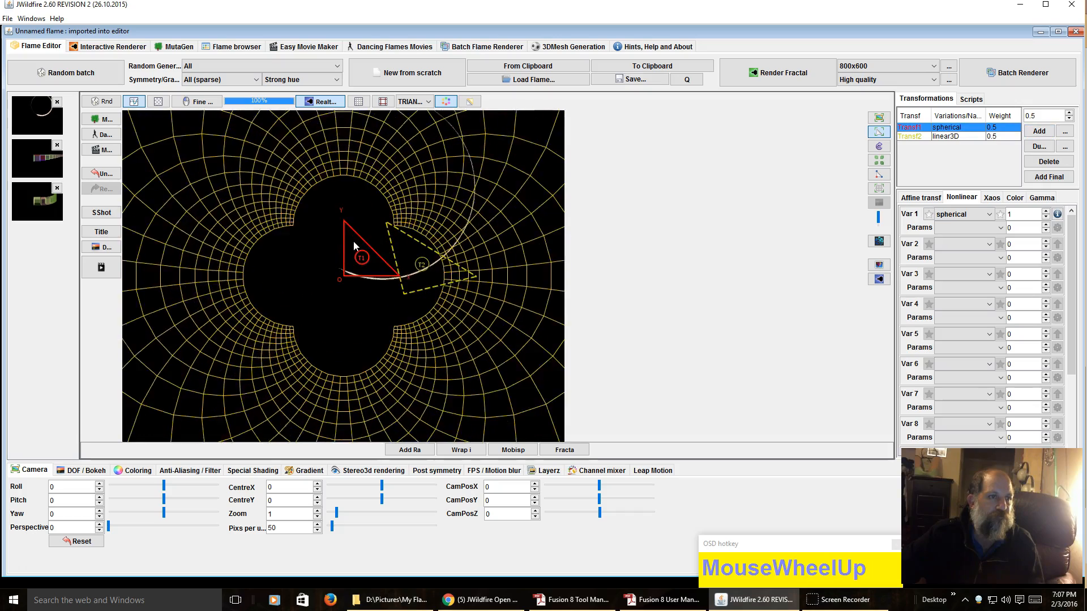
scroll(353, 245, down, 3)
mouse_move(354, 242)
mouse_down()
mouse_move(475, 210)
mouse_move(262, 250)
mouse_move(328, 277)
mouse_move(347, 257)
mouse_up()
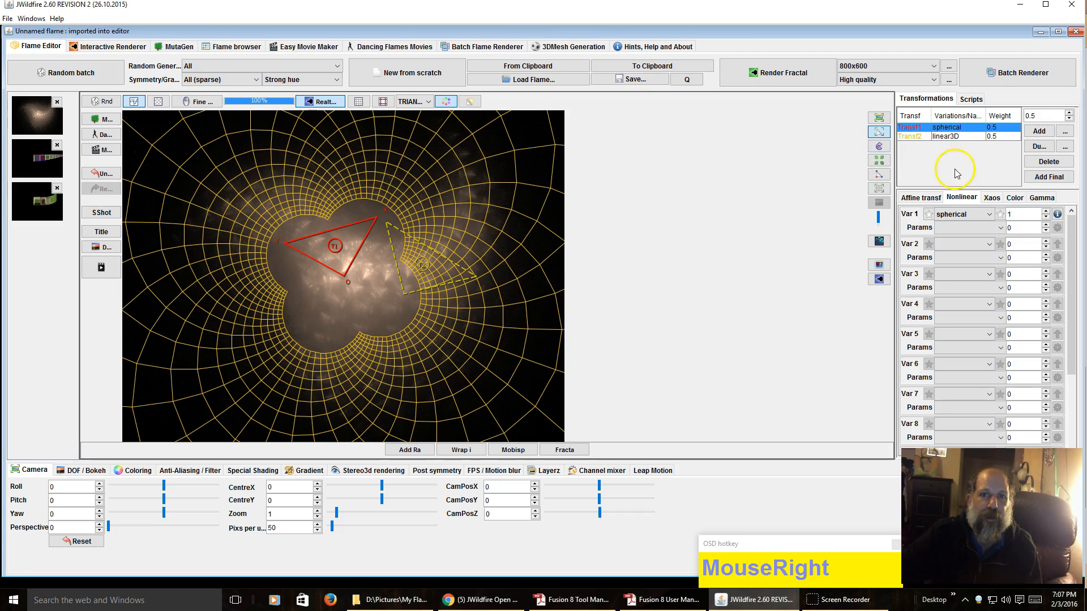
Step: Try the scry2 and rose_wf variations on the first transform
click(962, 217)
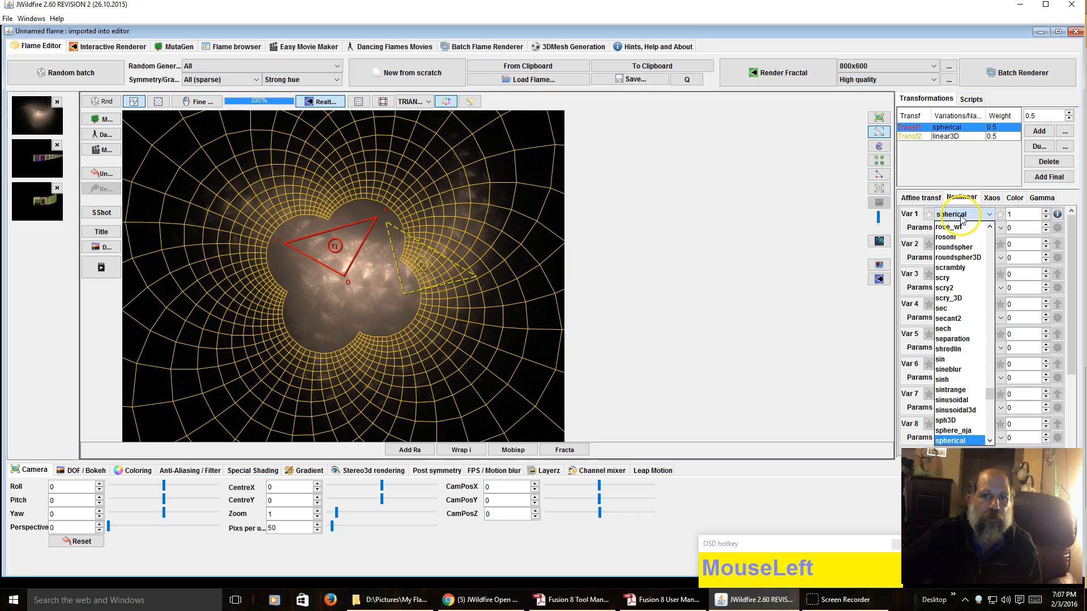
click(967, 291)
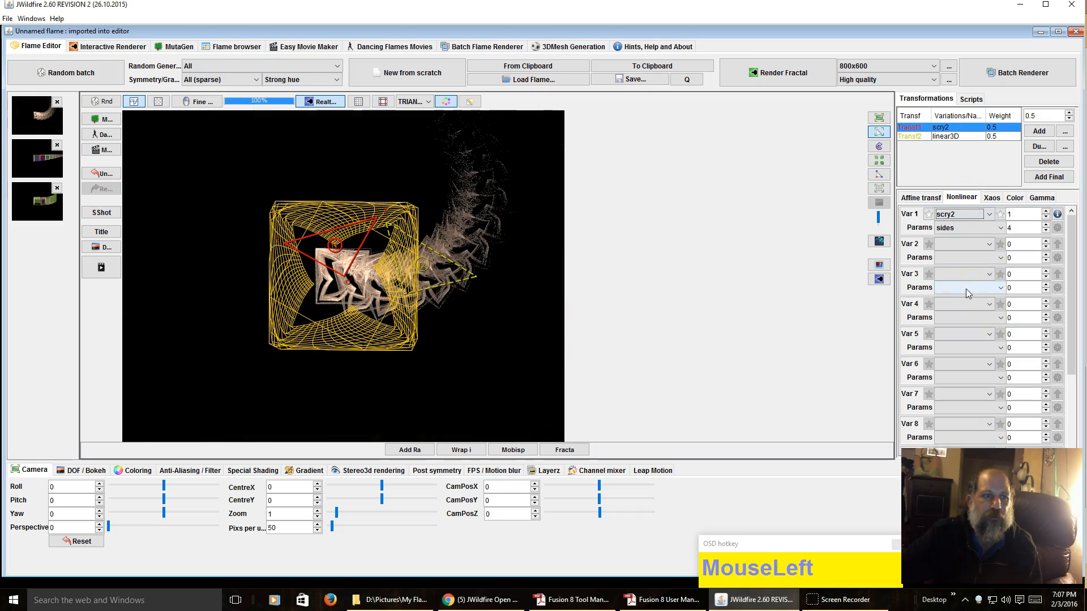
click(964, 218)
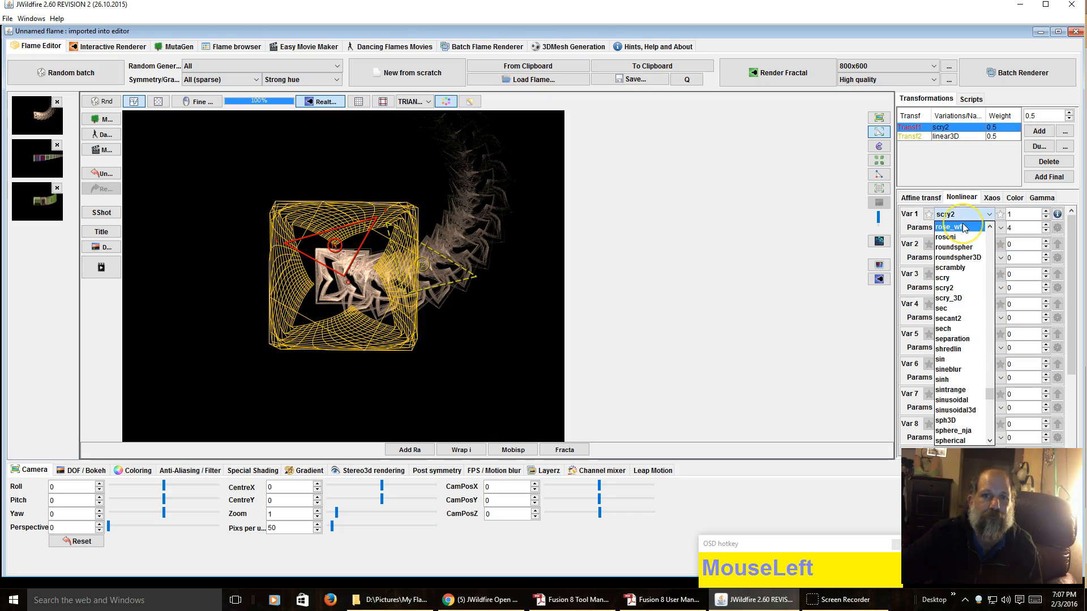
click(962, 226)
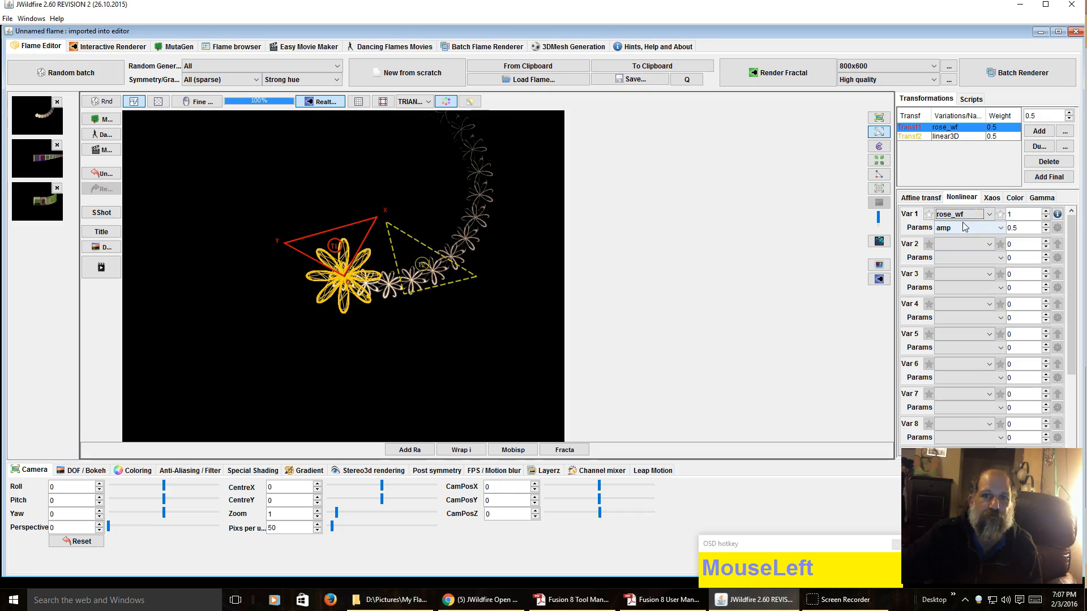
Step: Try the log_apo and log variations on the first transform
click(962, 214)
scroll(962, 247, up, 3)
scroll(962, 247, up, 15)
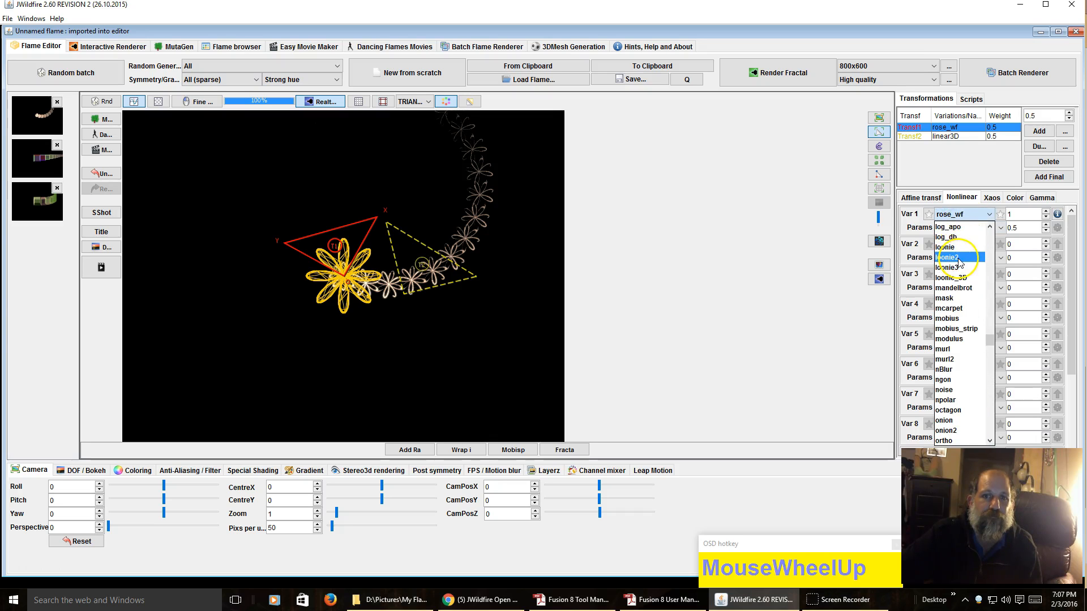
click(964, 229)
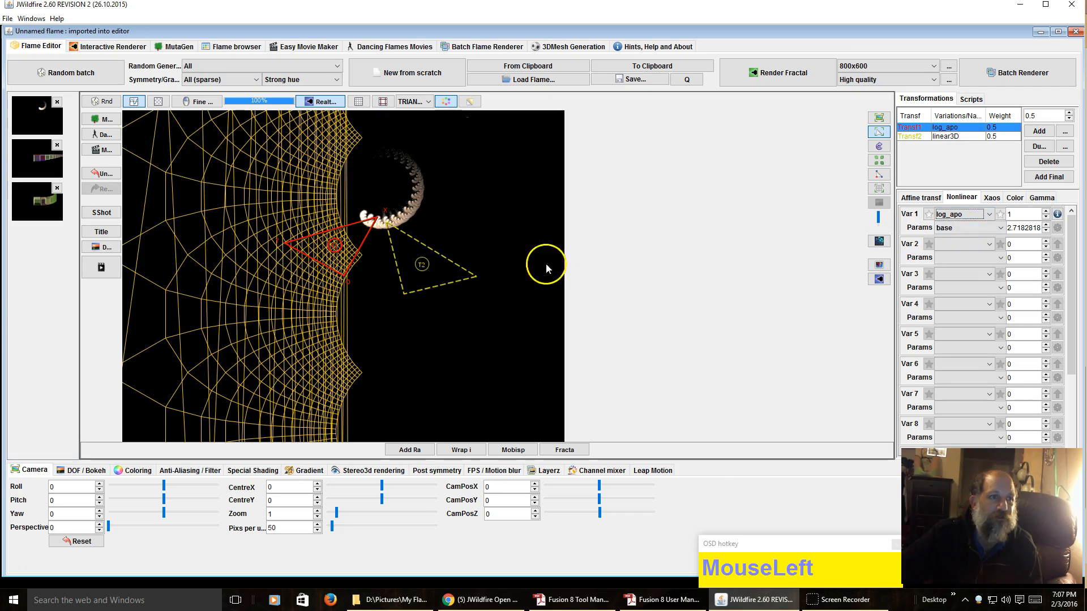
click(956, 215)
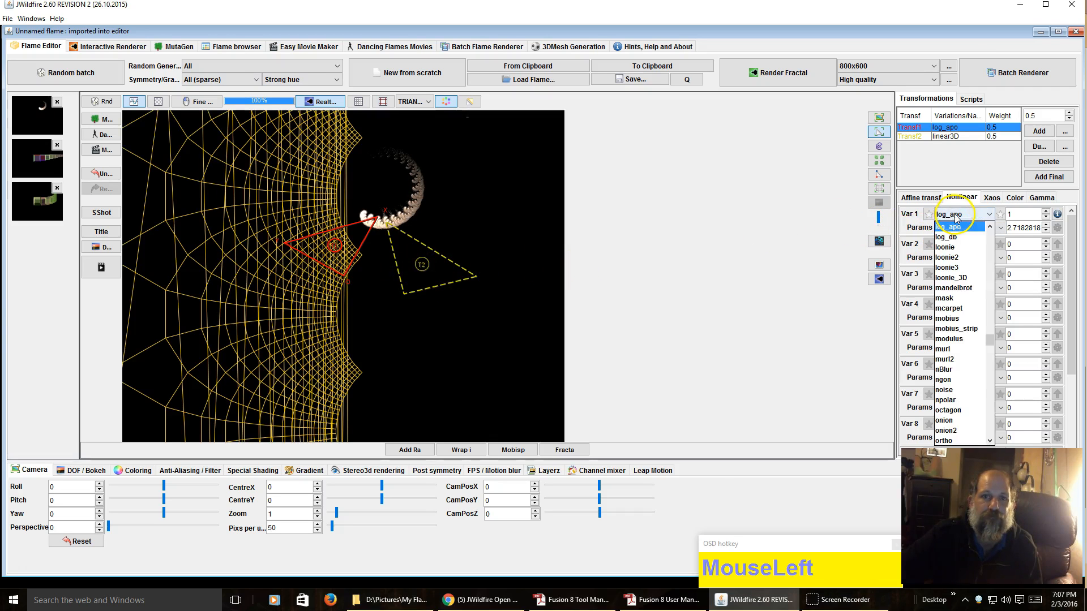
scroll(953, 244, up, 1)
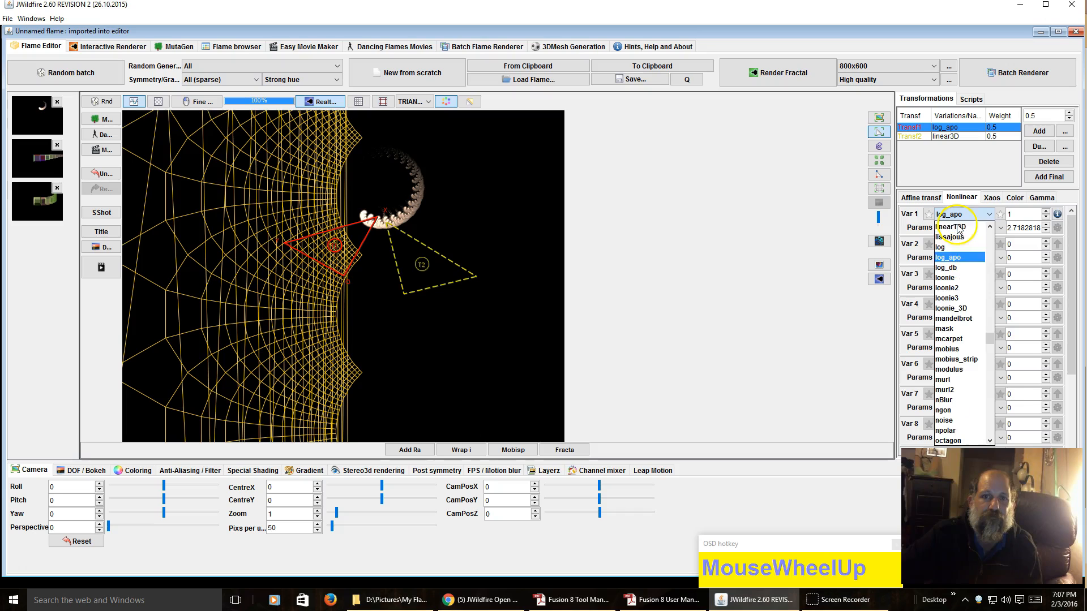
click(954, 248)
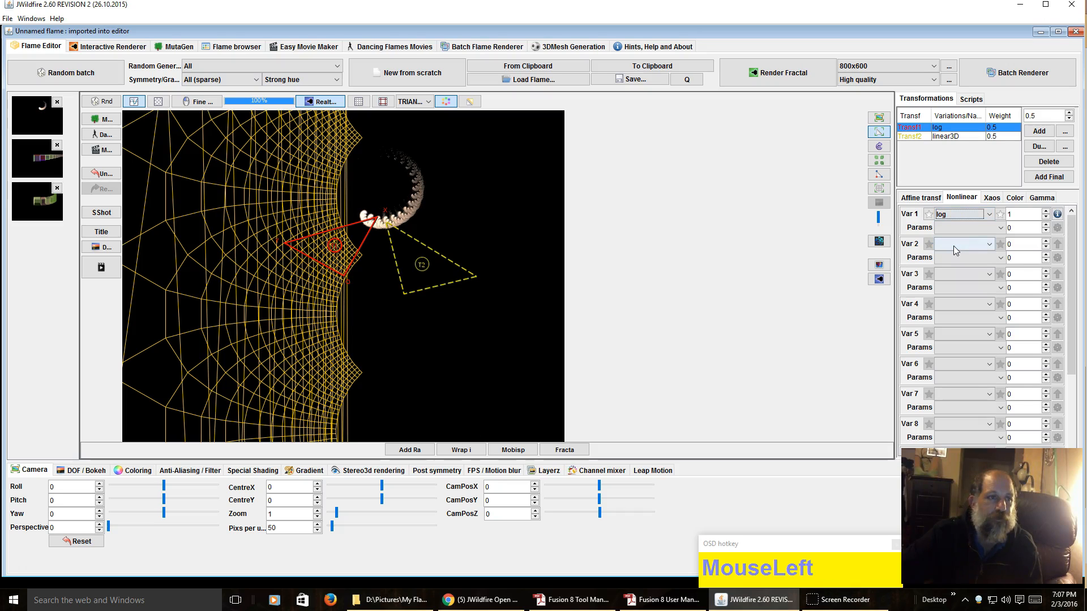
Step: Set the first transform's variation to julian
click(962, 214)
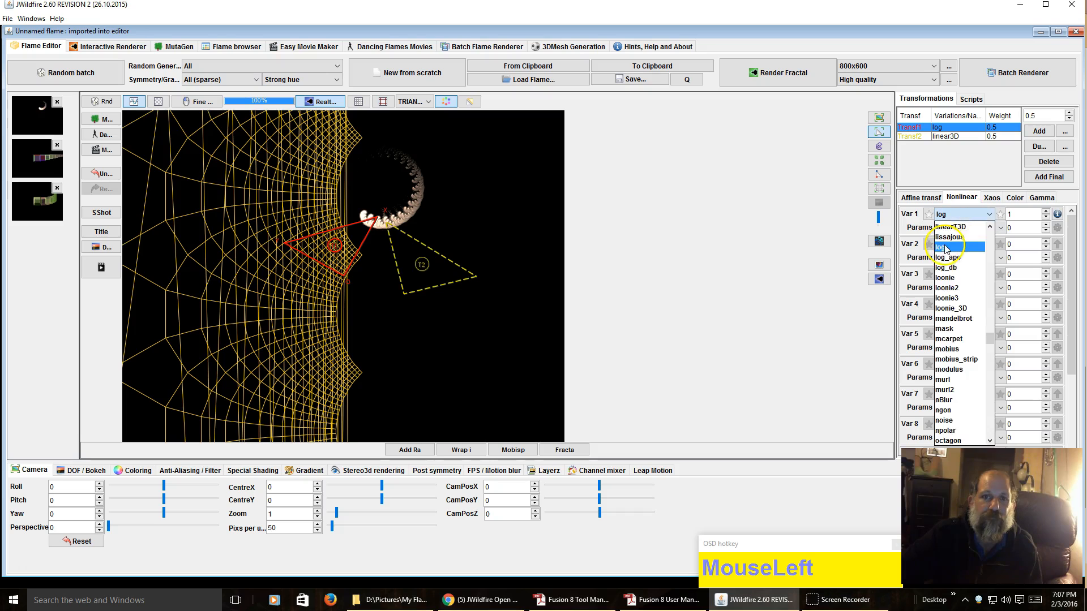
scroll(977, 266, up, 5)
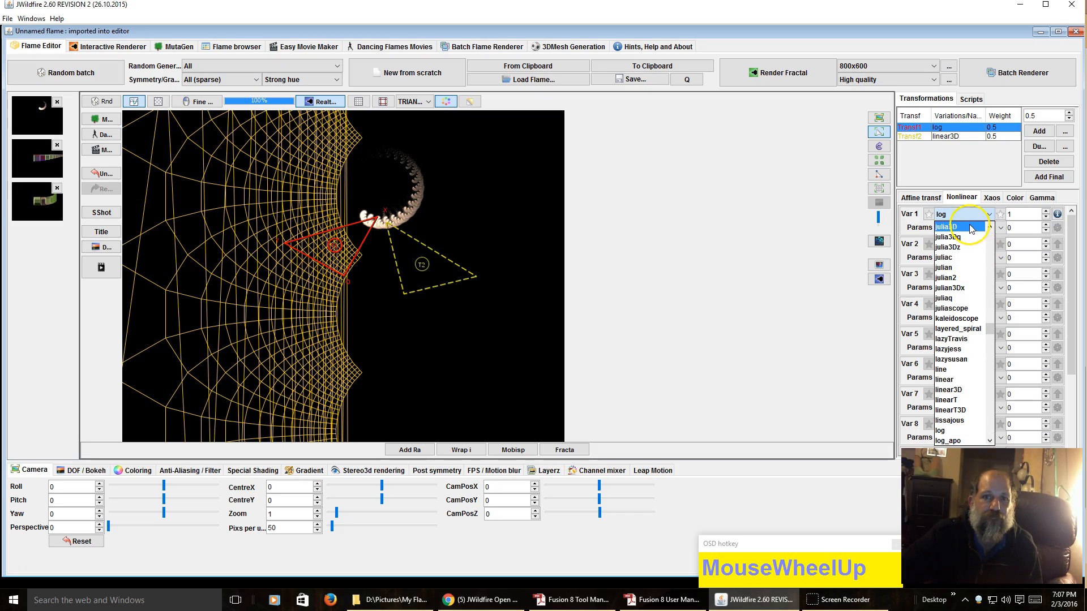
click(961, 270)
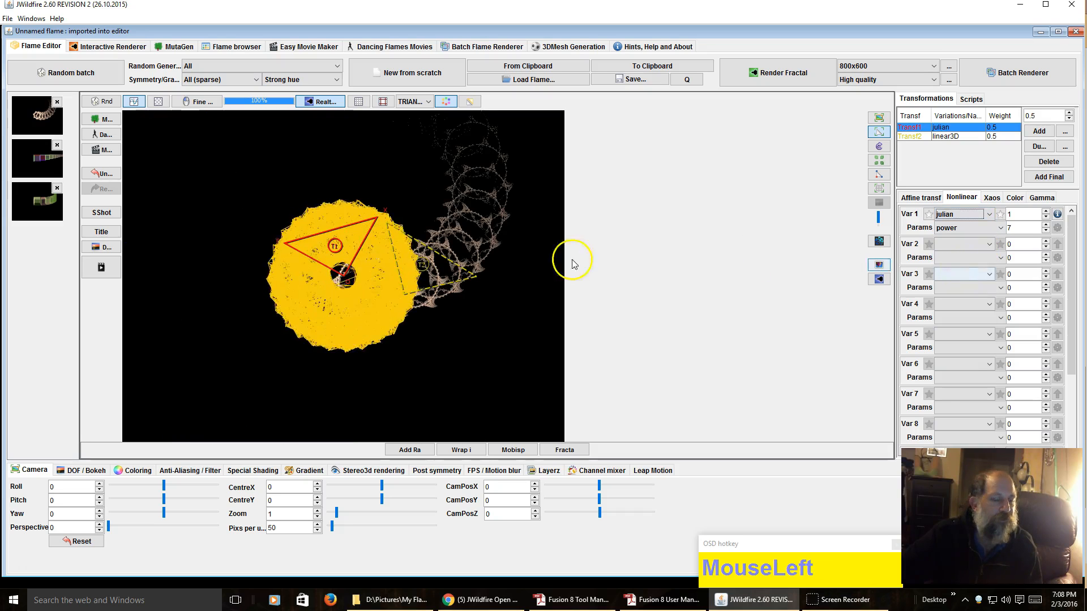
Step: Move the julian transform's triangle up and to the left, shrink it slightly, and hide the variation-effect grid
drag(349, 270, 313, 194)
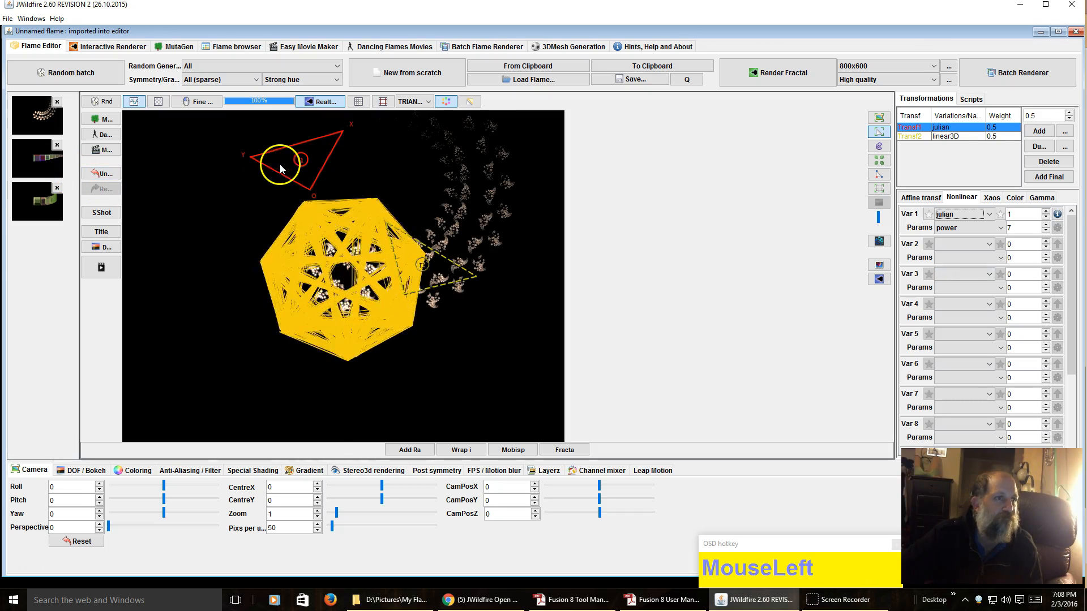
scroll(299, 180, down, 1)
scroll(299, 180, down, 2)
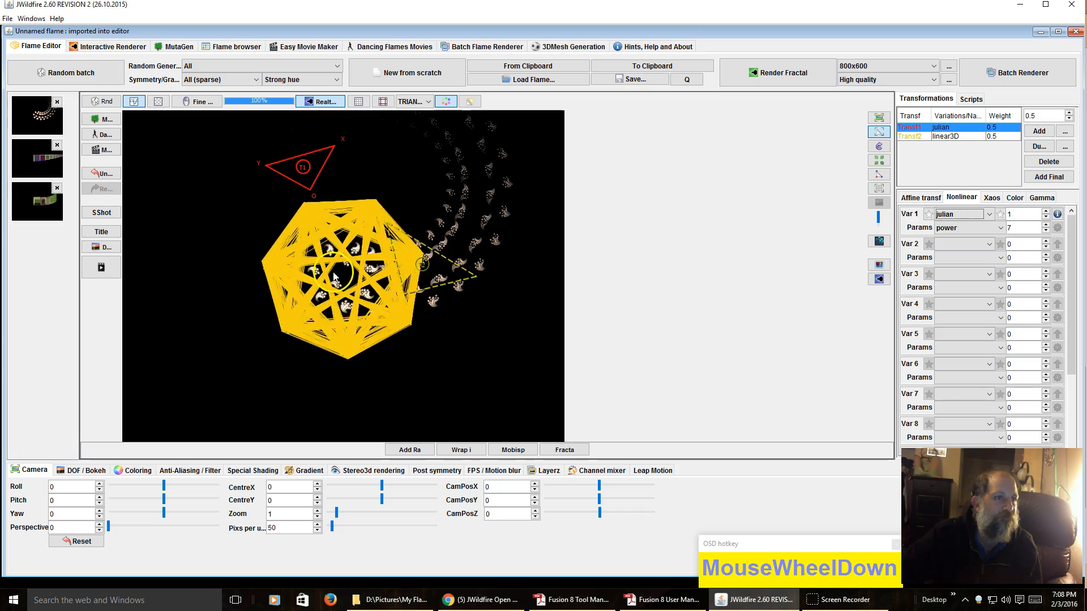
click(133, 104)
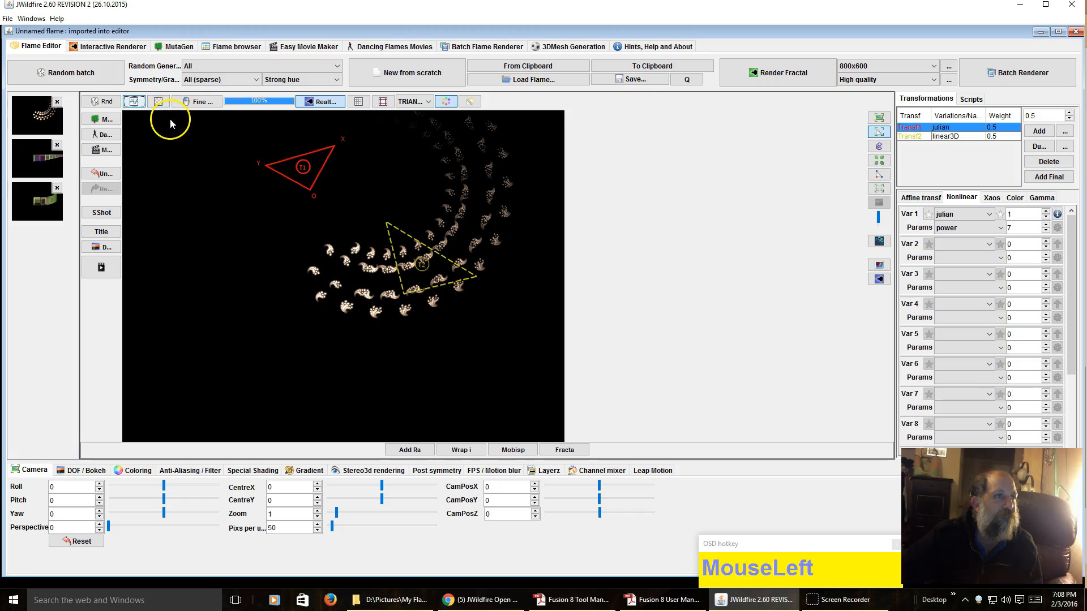
Step: View the progressive preview in the Interactive Renderer and return to the Flame Editor
click(100, 47)
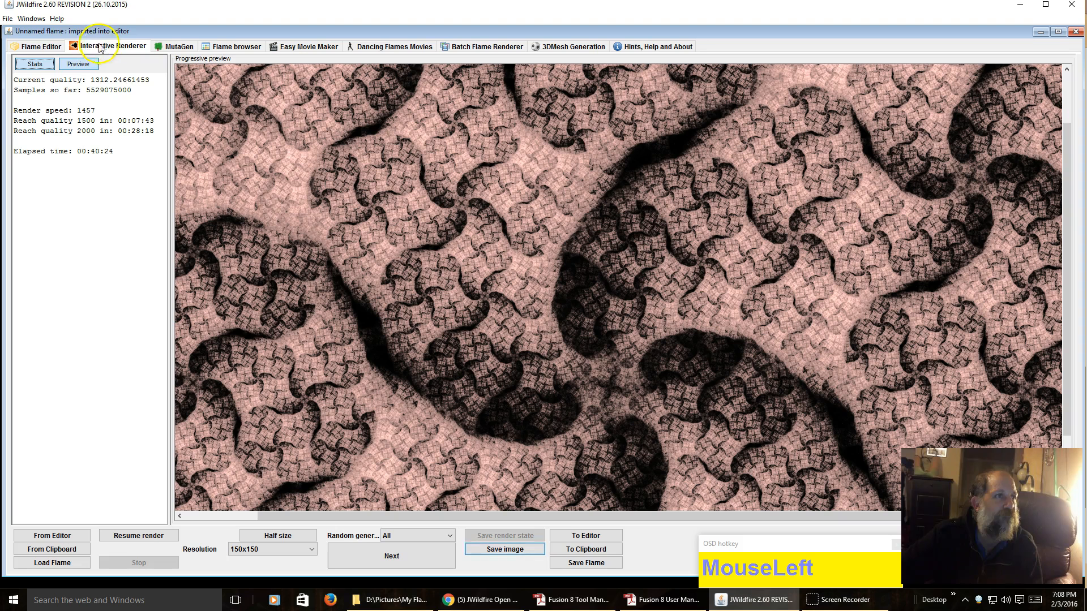
click(32, 47)
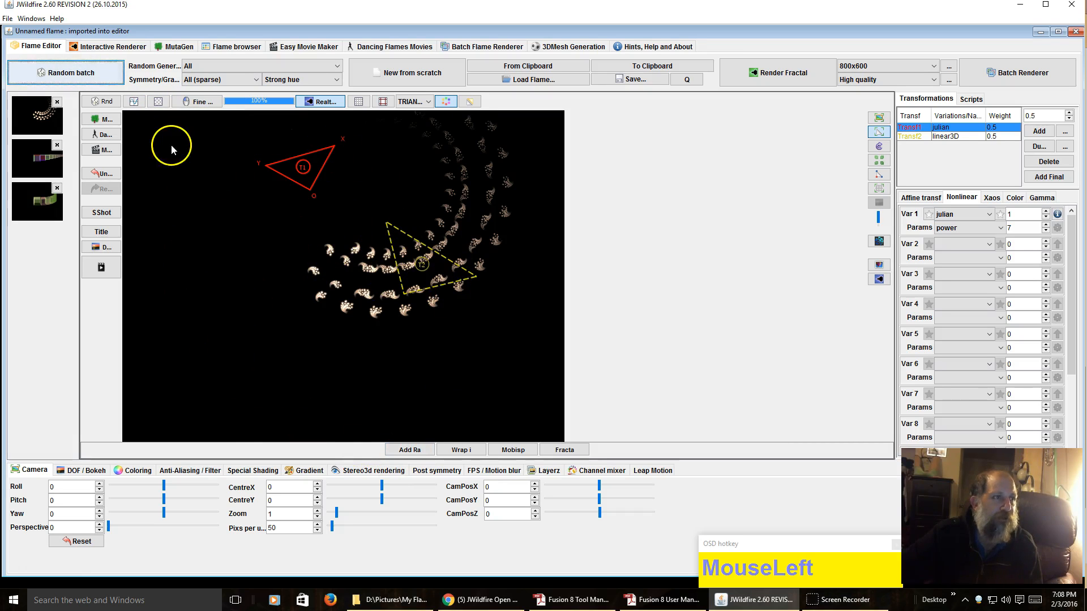
Step: Switch the transparent background display on and off, and toggle the fine triangle adjustment mode
click(159, 102)
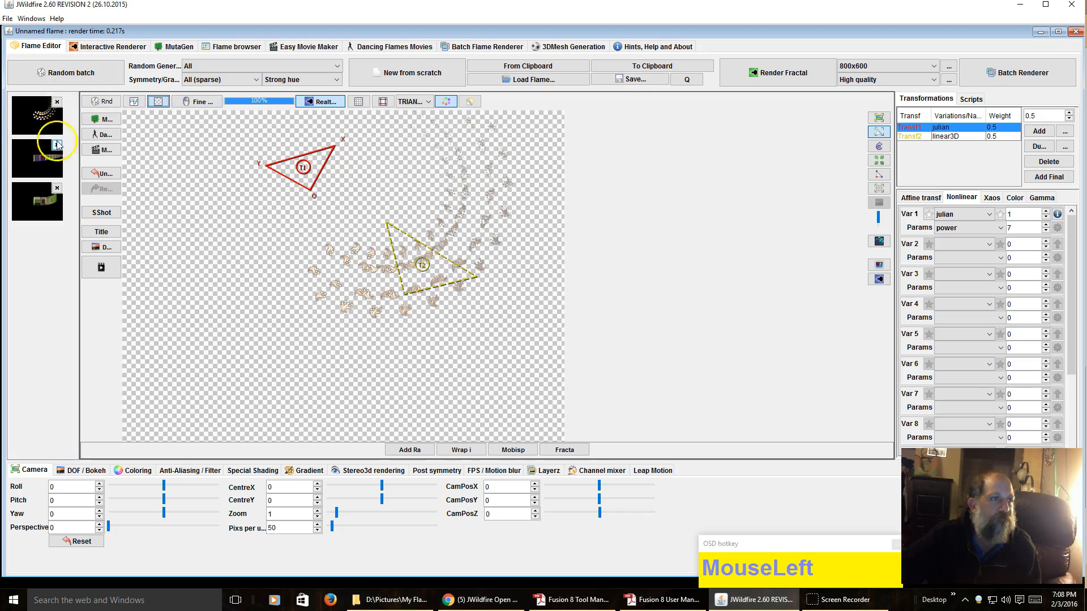
click(157, 102)
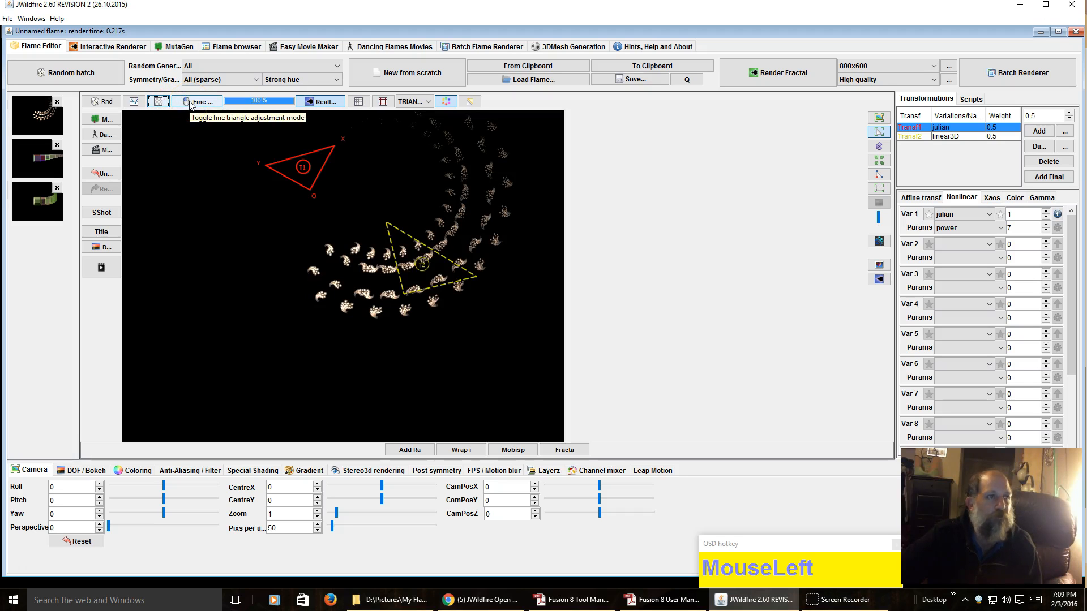
click(185, 100)
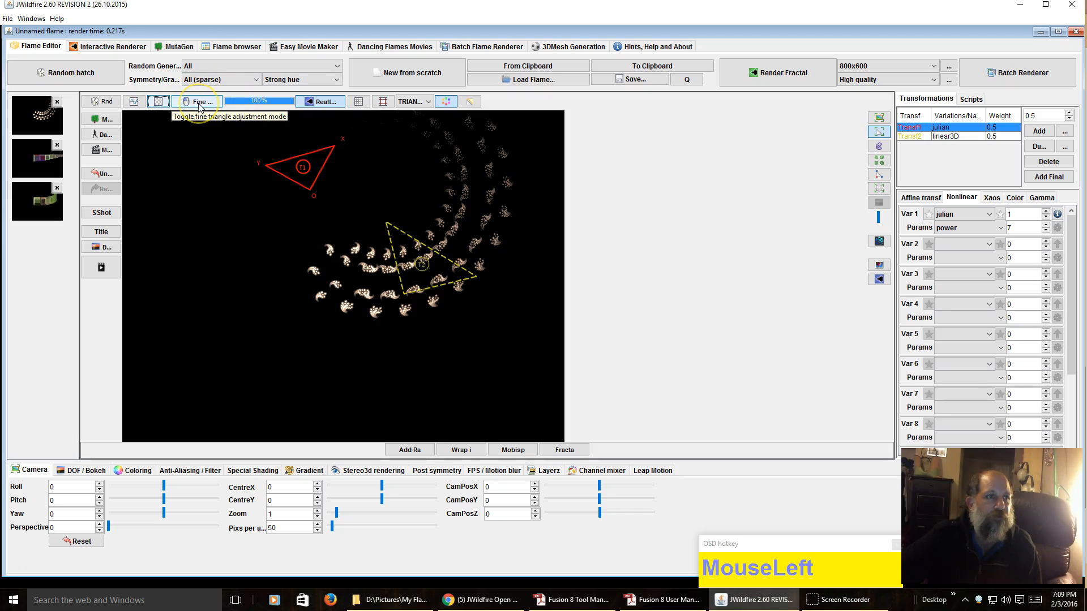
click(199, 107)
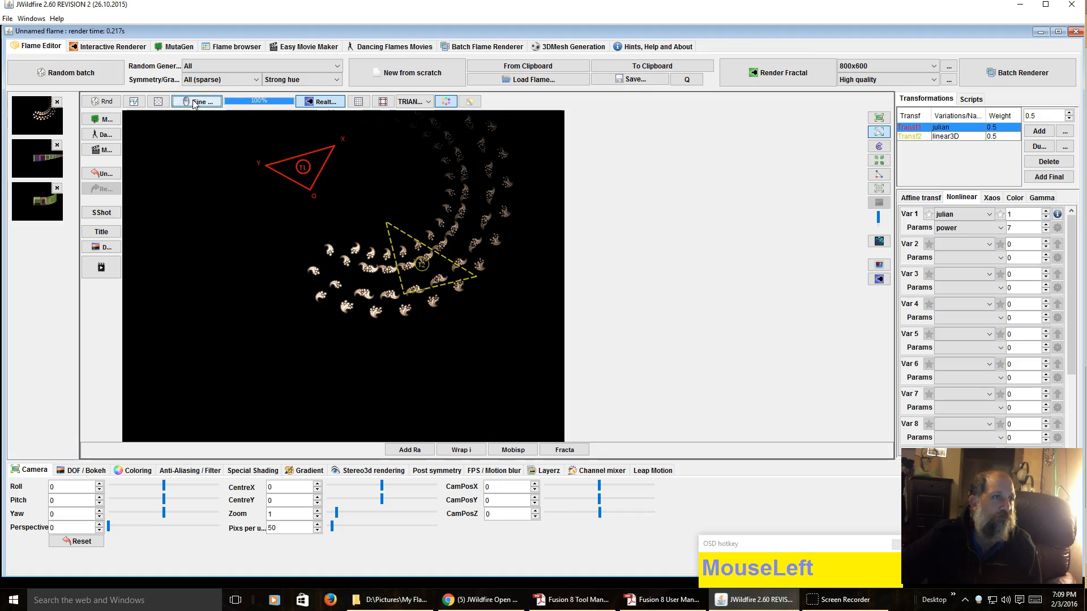
Step: Try adjusting the julian power parameter to 7.08, 6.392 and 7.148 with fine adjustment mode on
drag(281, 166, 297, 195)
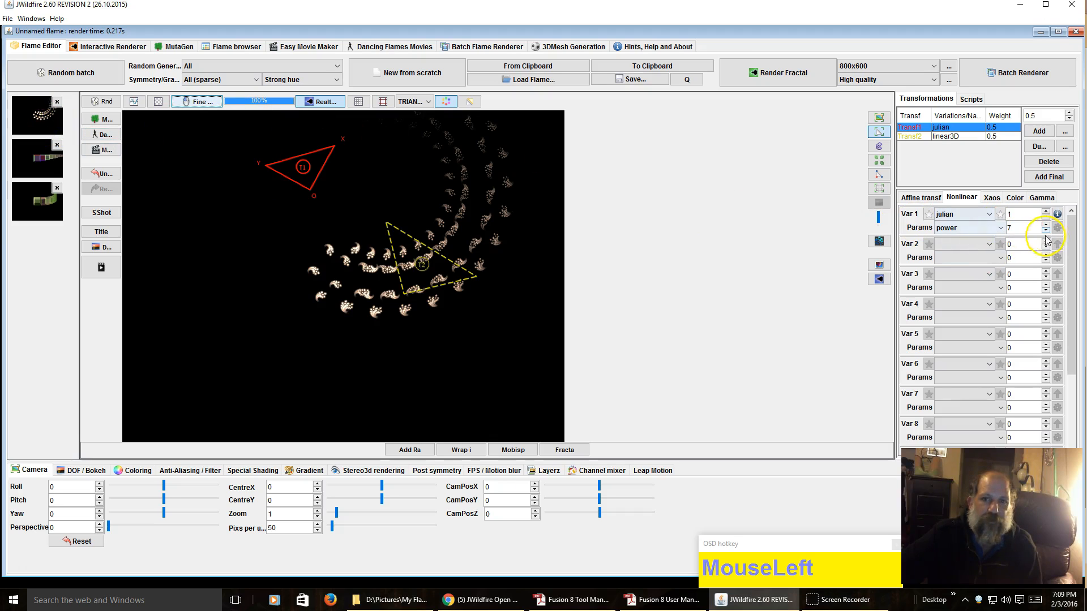
mouse_move(1020, 227)
mouse_down()
mouse_move(959, 218)
mouse_move(909, 242)
mouse_move(869, 232)
mouse_move(874, 240)
mouse_move(985, 217)
mouse_move(1021, 227)
mouse_up()
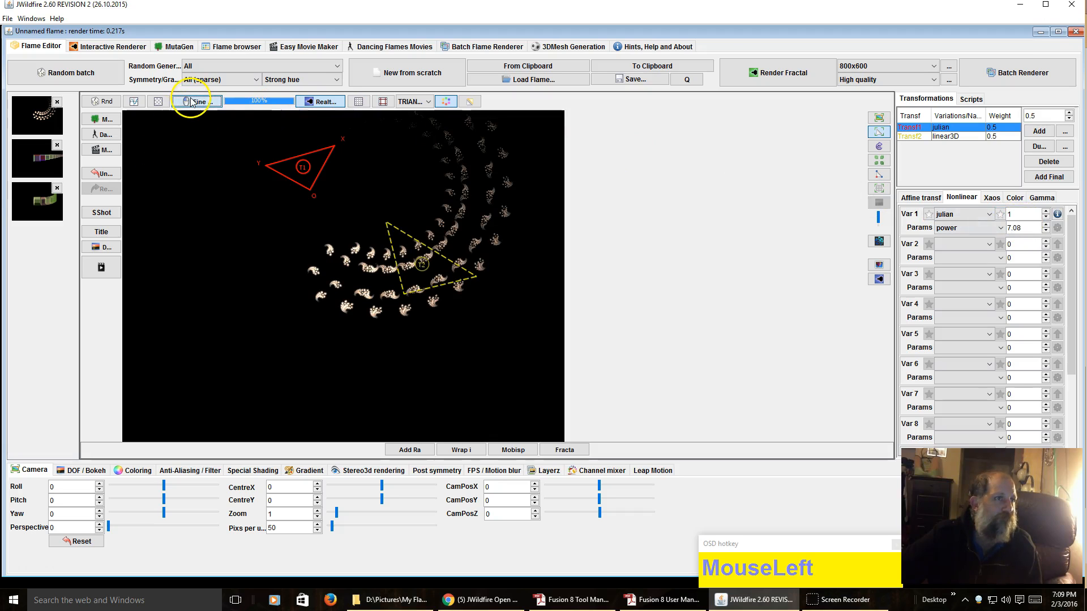
click(1026, 228)
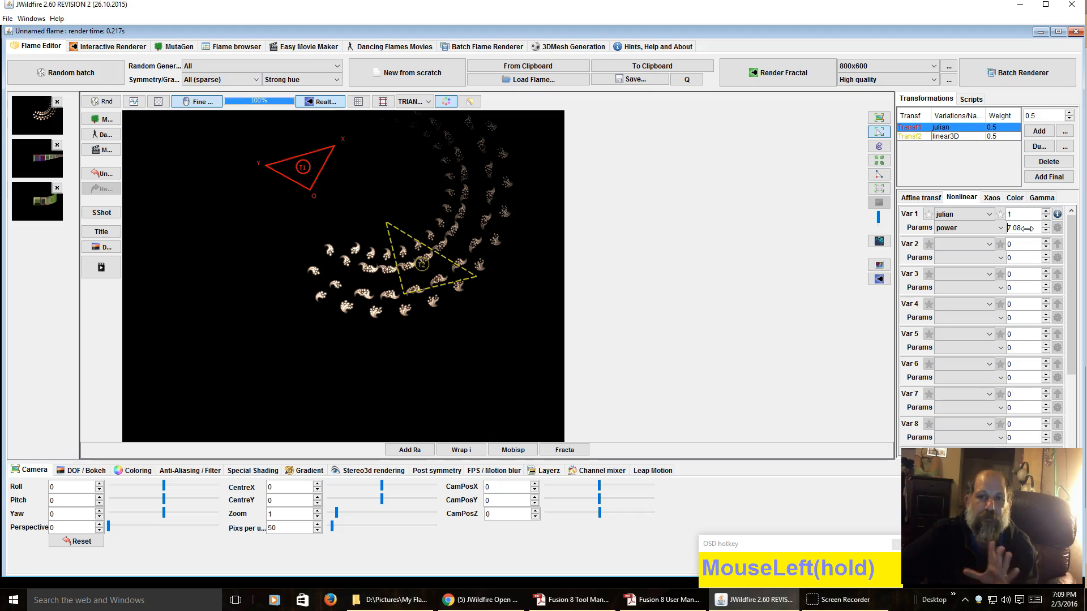
drag(1025, 228, 837, 229)
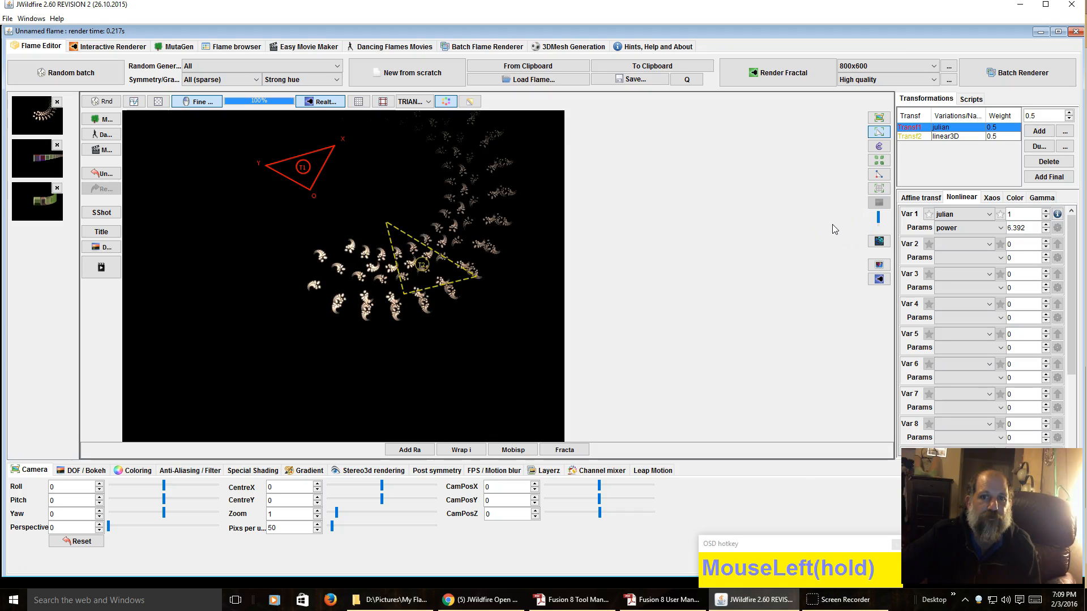
drag(1045, 231, 1047, 240)
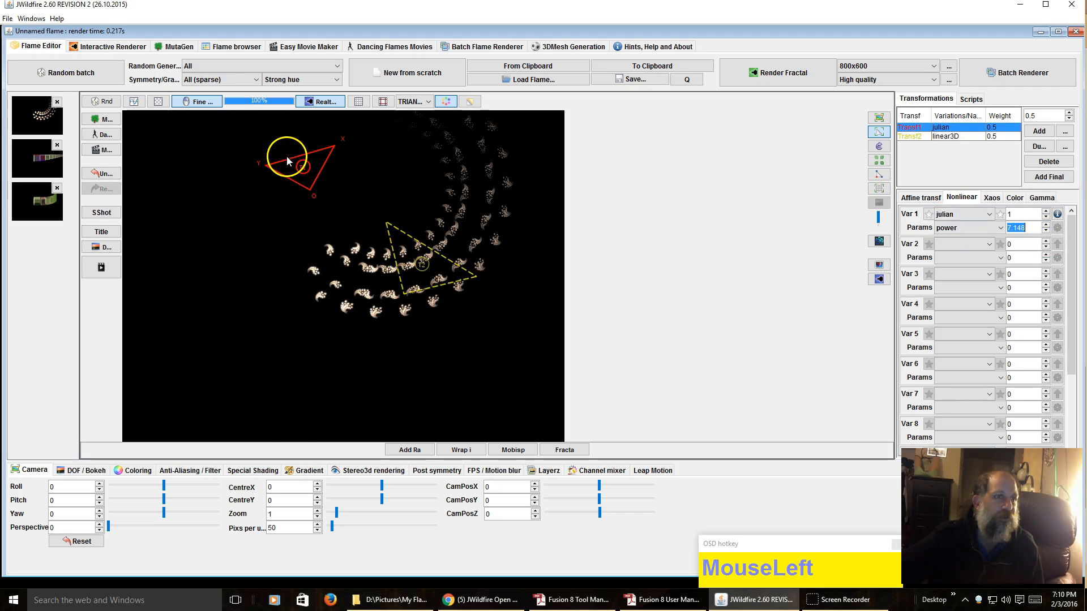
Step: Move the julian triangle down and to the right, and slightly rotate and shrink the linear3D triangle
drag(289, 165, 364, 236)
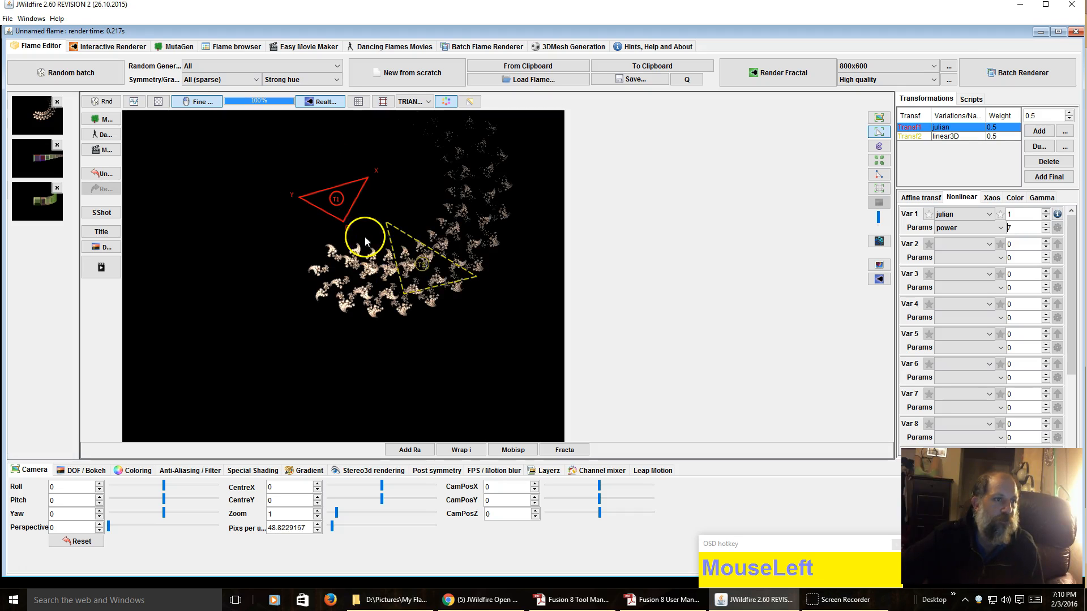
click(422, 264)
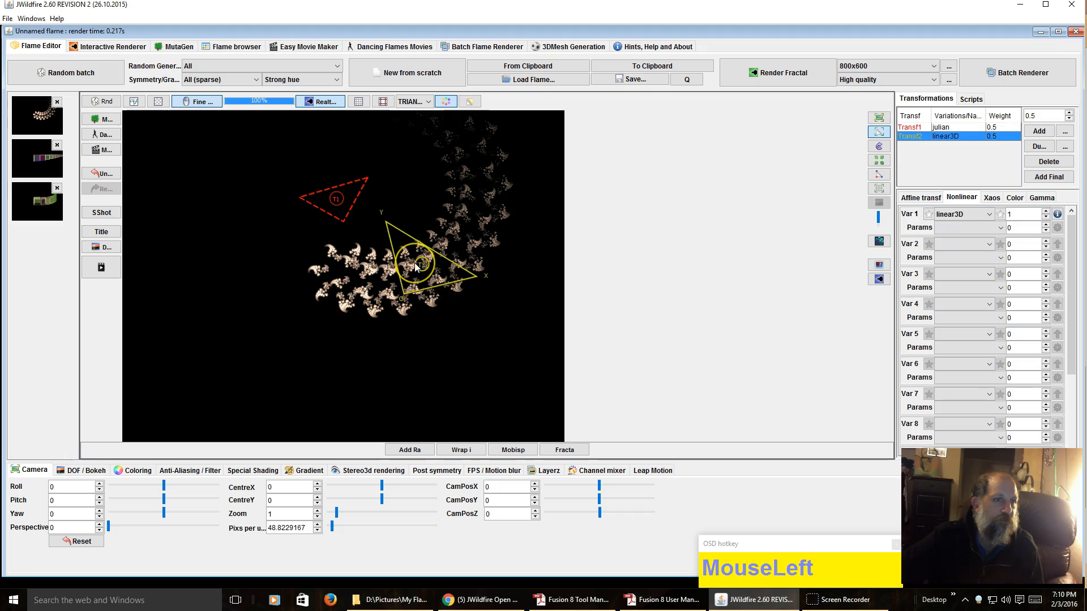
drag(298, 251, 362, 211)
scroll(410, 285, down, 3)
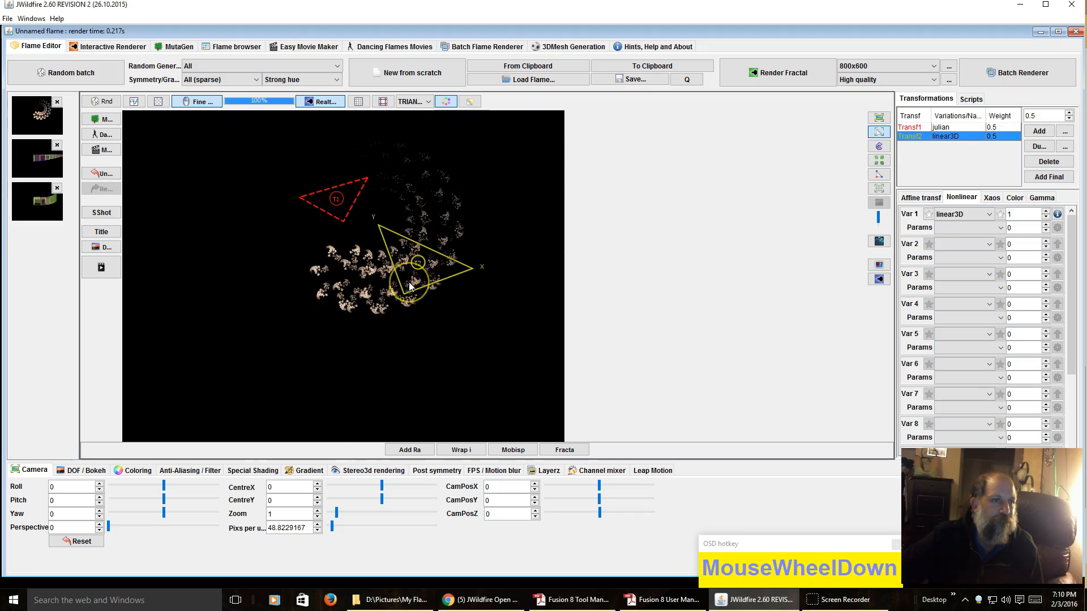
scroll(409, 286, down, 1)
scroll(410, 286, up, 1)
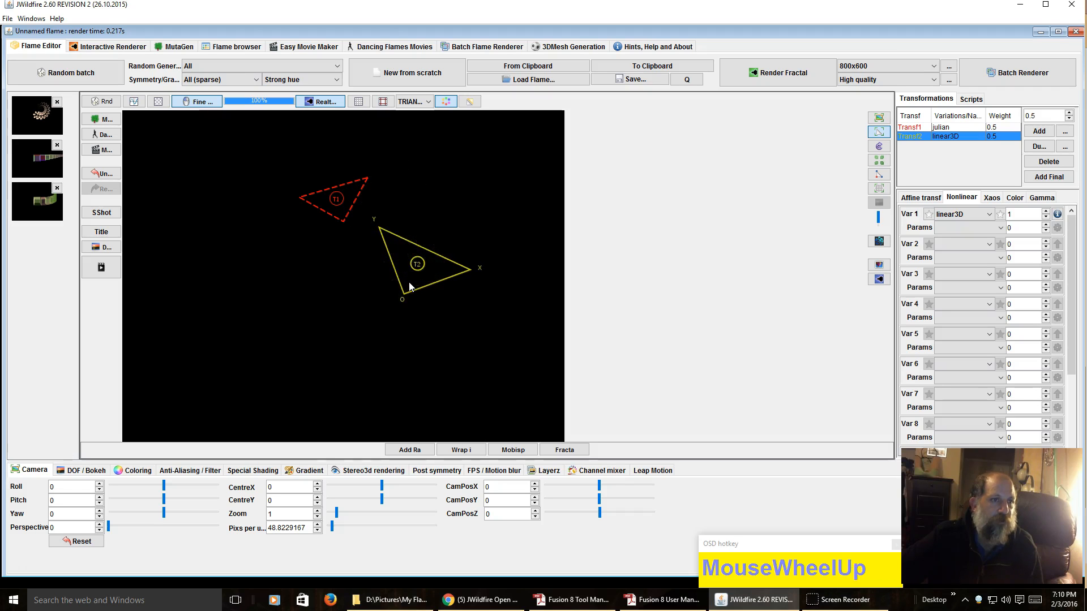
scroll(410, 286, up, 2)
scroll(410, 286, down, 1)
scroll(410, 286, up, 1)
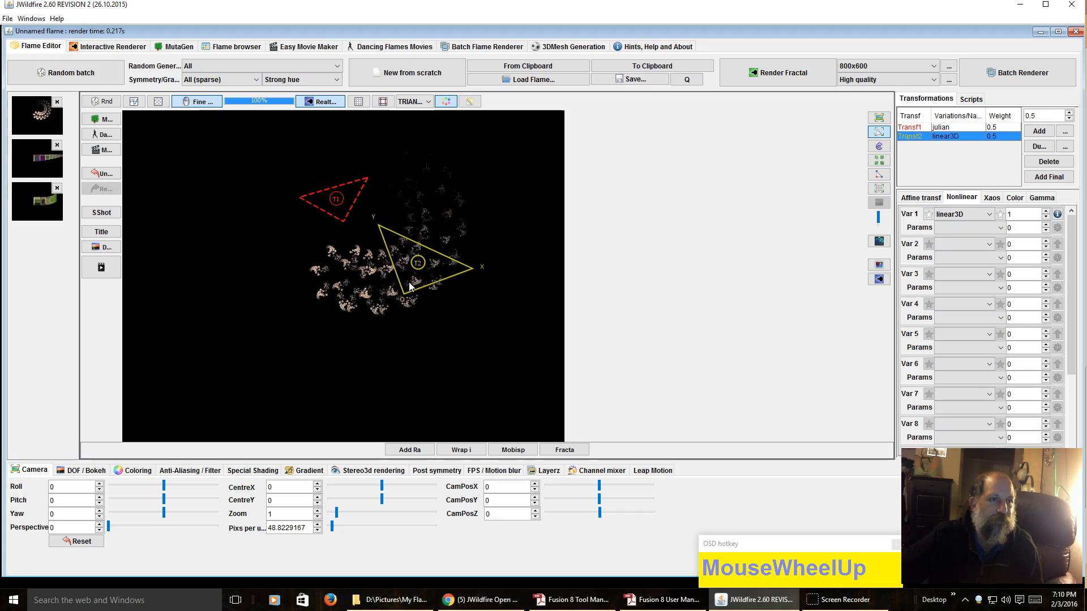
Step: Enlarge the julian triangle and shift it slightly to the left
click(332, 200)
scroll(341, 199, up, 1)
scroll(341, 199, up, 1)
drag(326, 196, 303, 203)
scroll(303, 203, up, 3)
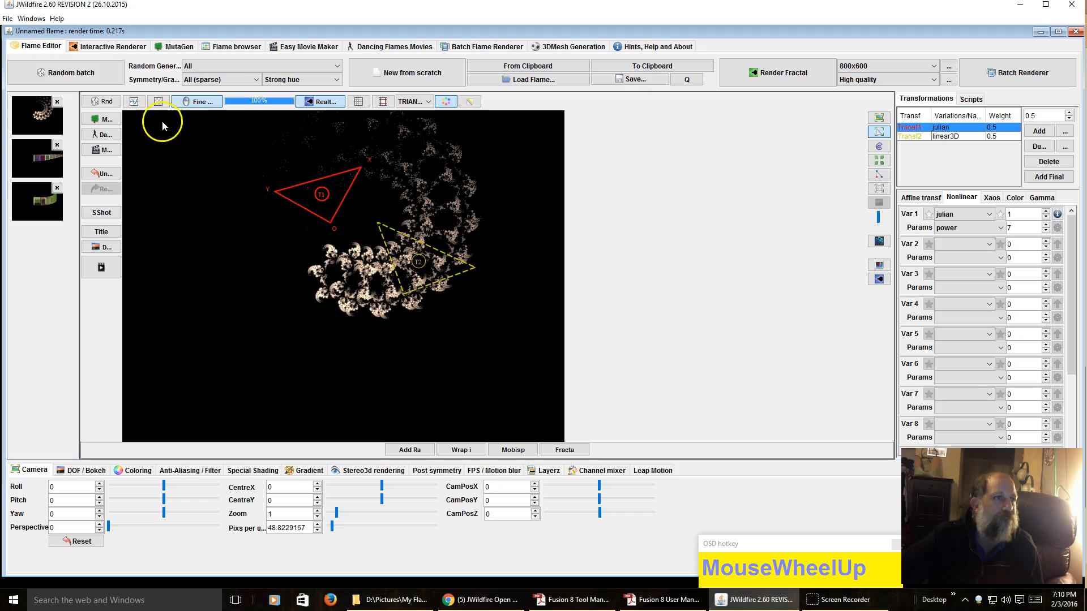
Step: Turn off fine triangle adjustment and render the flame with the progressive preview on
click(189, 103)
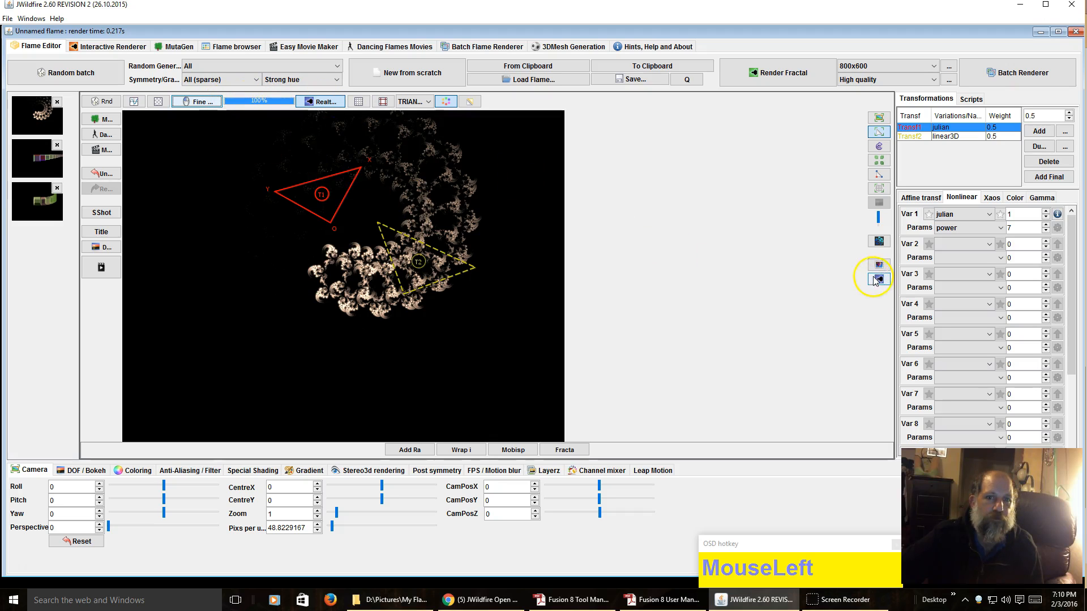
click(880, 281)
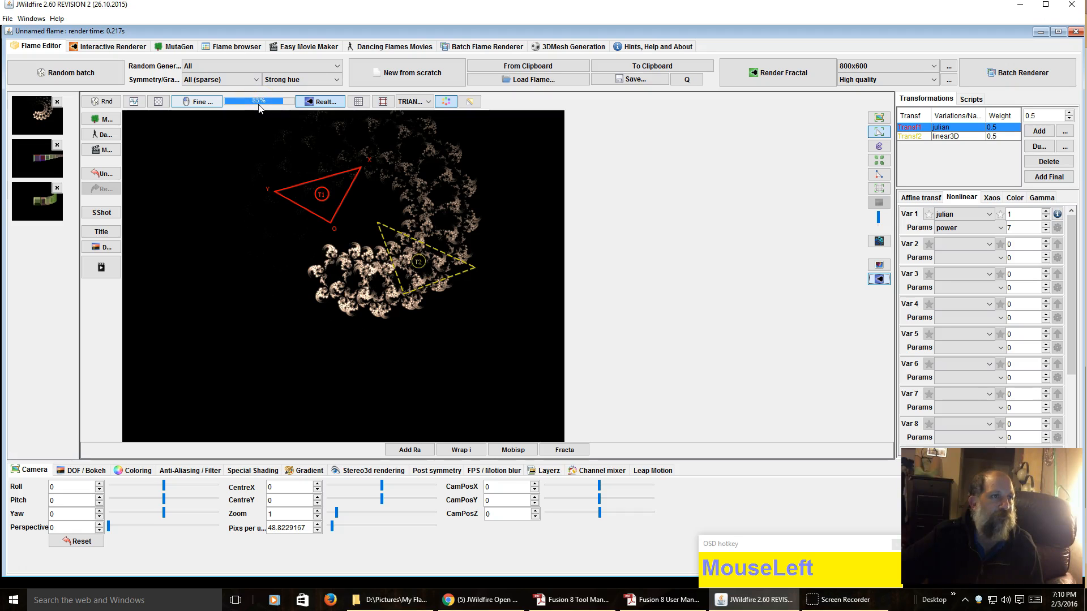
click(399, 299)
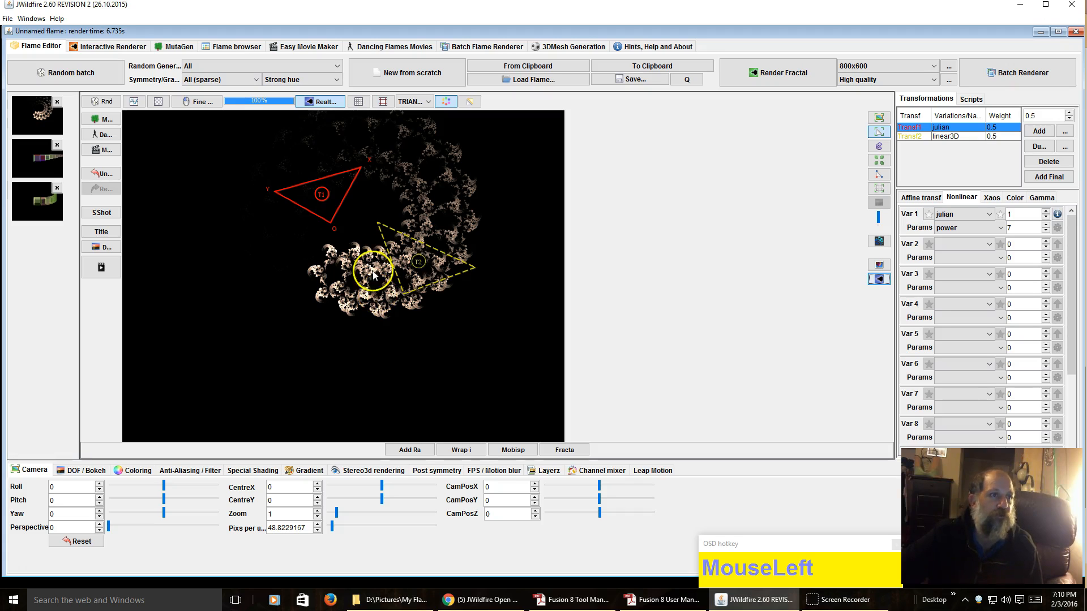
Step: Toggle the realtime preview quality and move the julian triangle down and right towards the linear3D triangle
click(323, 102)
mouse_move(332, 215)
mouse_down()
mouse_move(315, 189)
mouse_move(274, 216)
mouse_move(344, 205)
mouse_up()
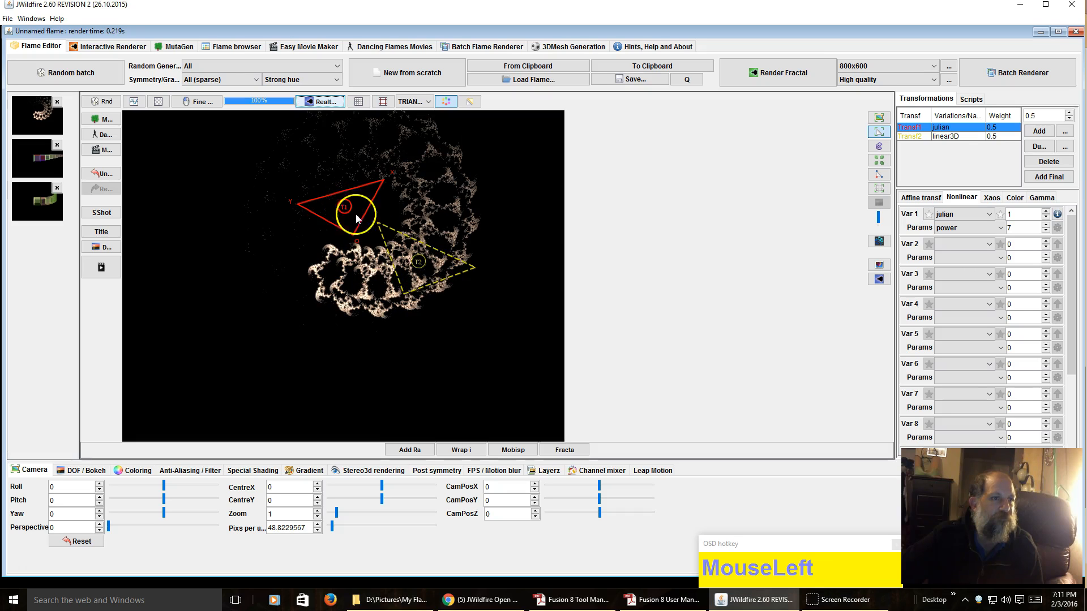
drag(417, 257, 433, 273)
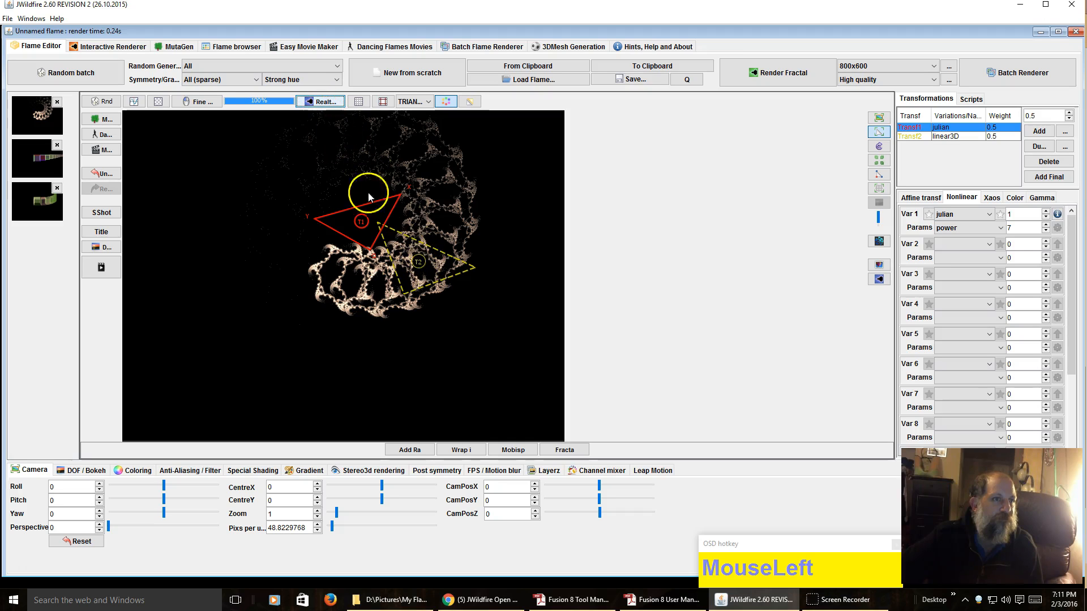
Step: Shrink the linear3D triangle slightly, toggle the realtime preview quality again, and move the triangle a little down and right
click(419, 261)
scroll(420, 257, down, 1)
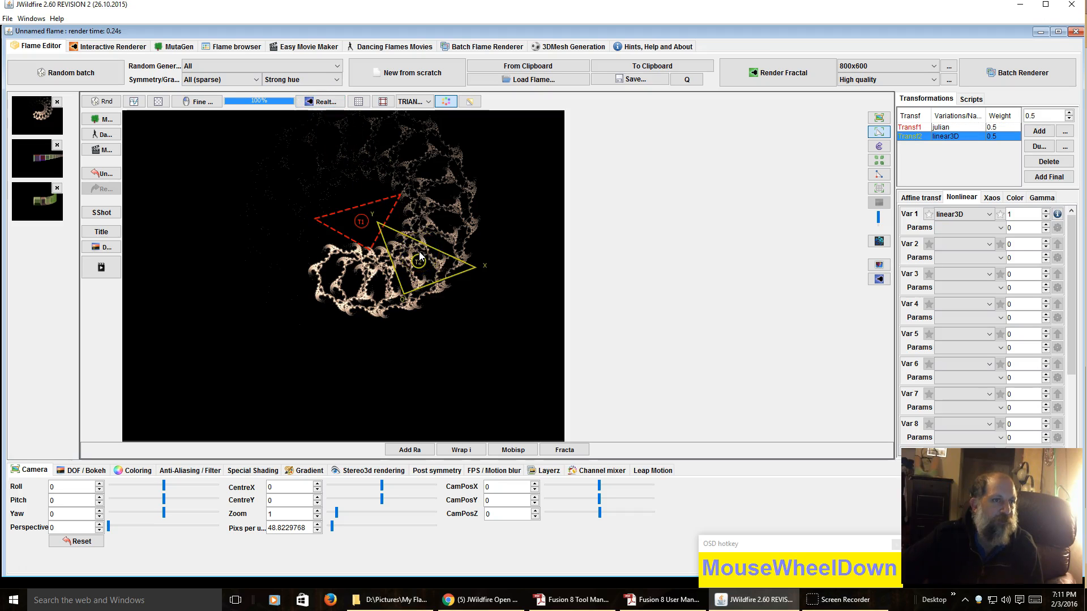
scroll(420, 257, up, 1)
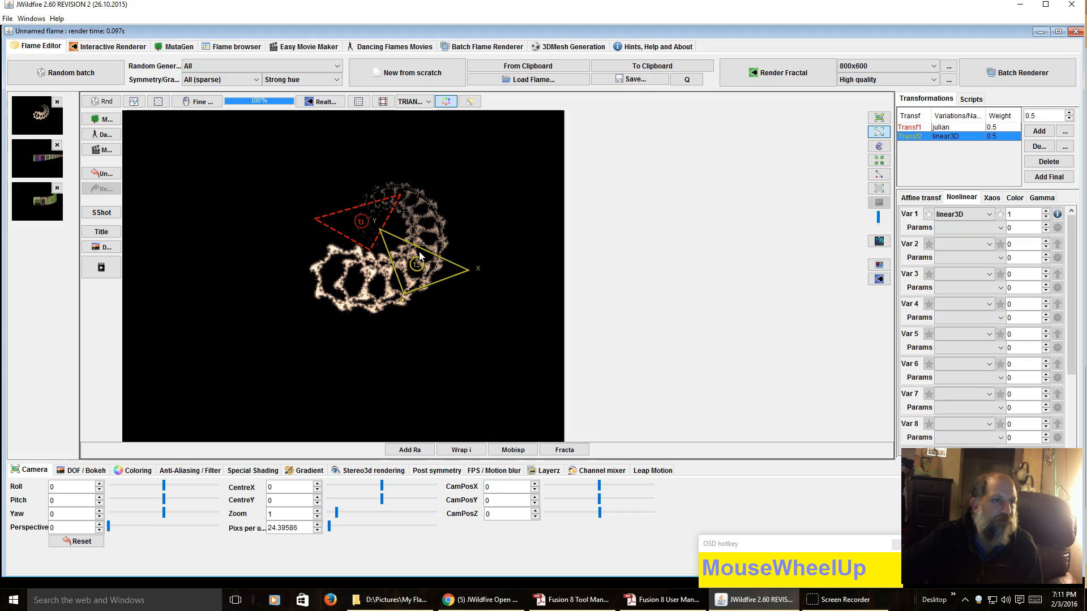
drag(376, 250, 373, 285)
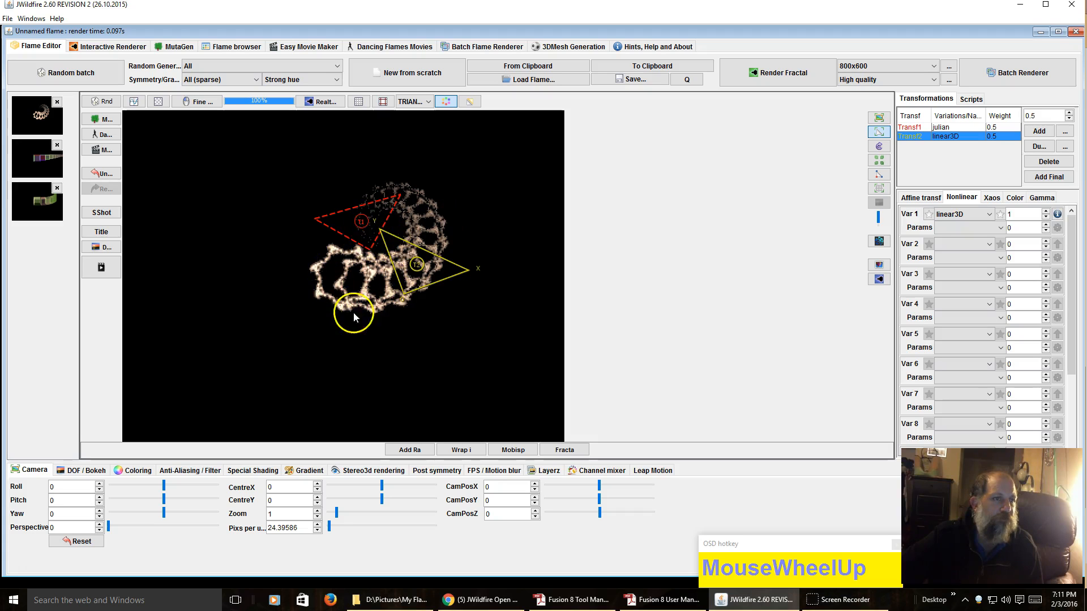
click(323, 102)
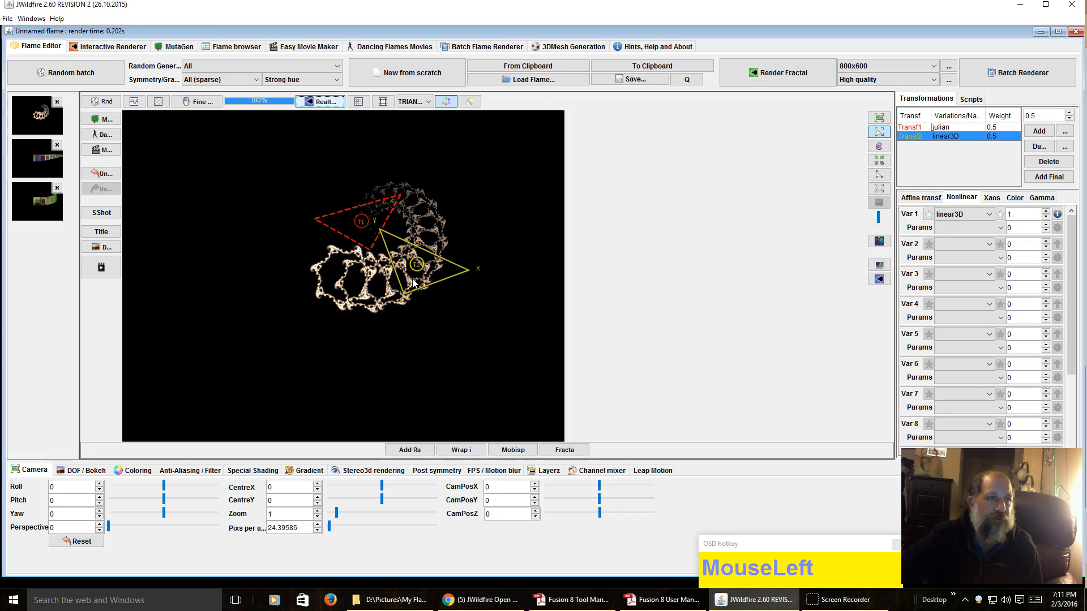
mouse_move(414, 283)
mouse_down()
mouse_move(420, 268)
mouse_move(469, 288)
mouse_move(420, 279)
mouse_up()
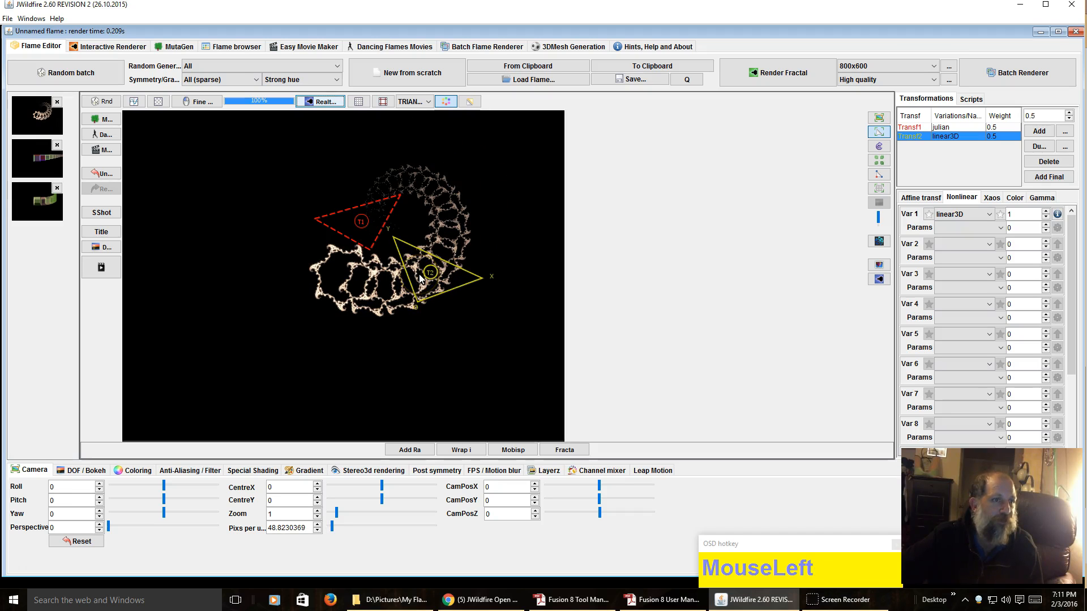
Step: Display the editor grid and move the linear3D triangle's origin corner close to the grid centre
click(360, 104)
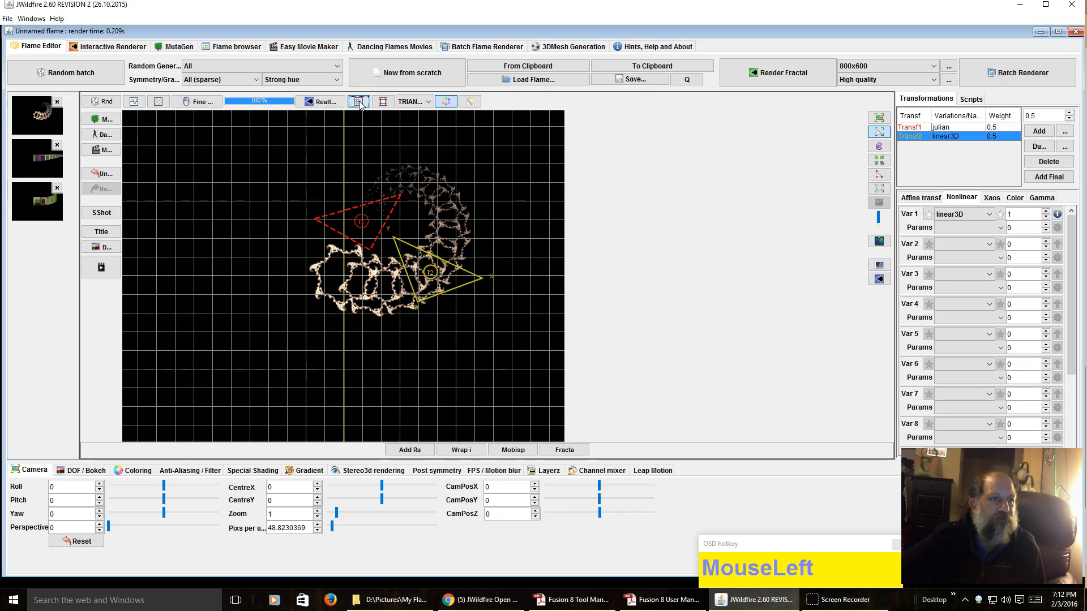
drag(418, 286, 344, 267)
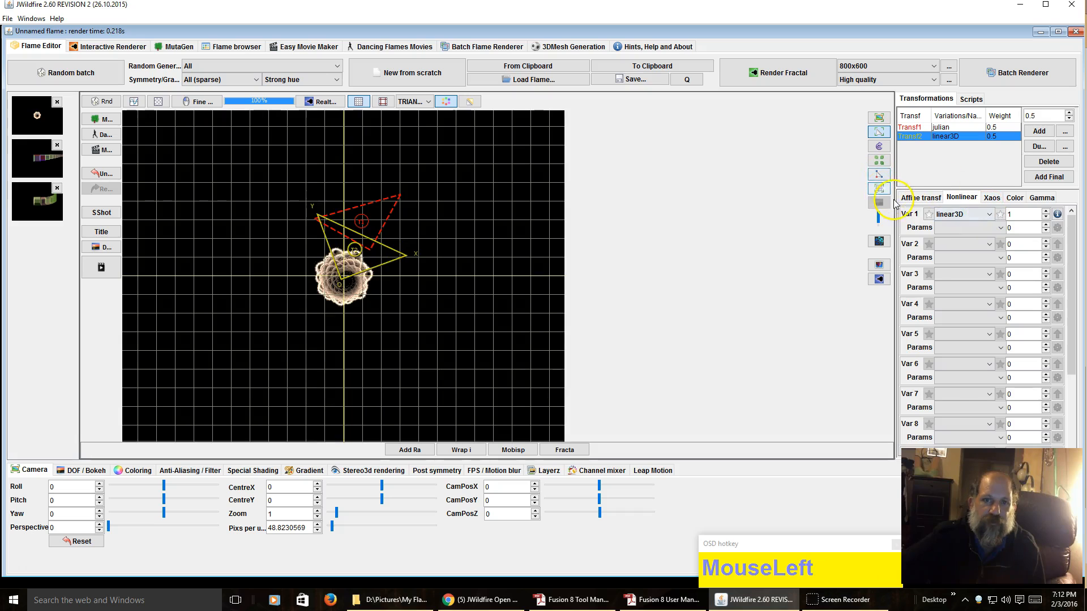
Step: Reset the linear3D transform's affine values and move its triangle about 0.76 to the right along the horizontal axis
click(913, 197)
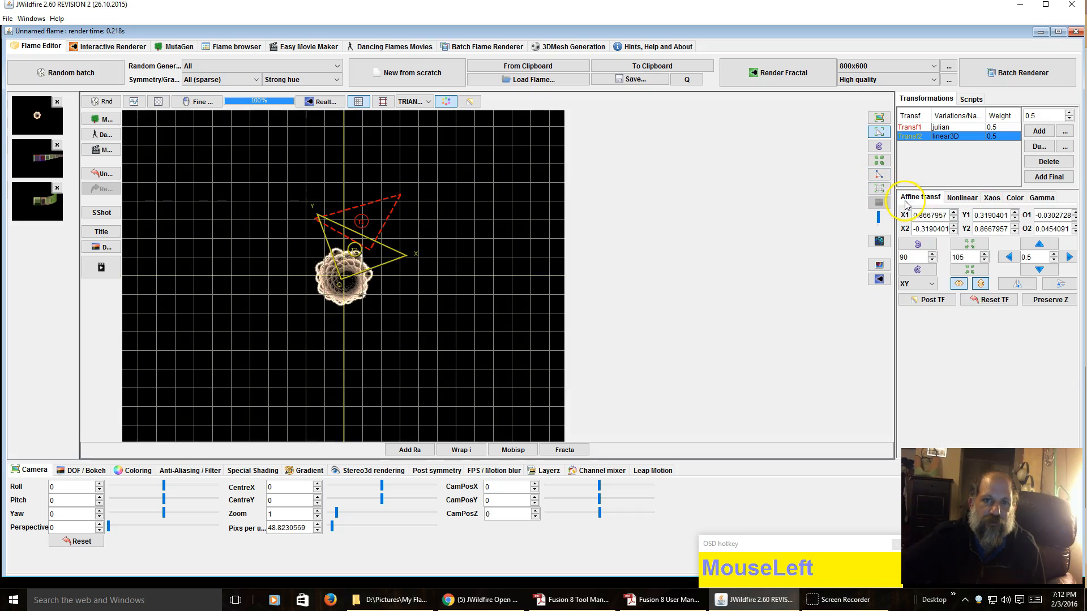
click(985, 300)
drag(369, 266, 411, 261)
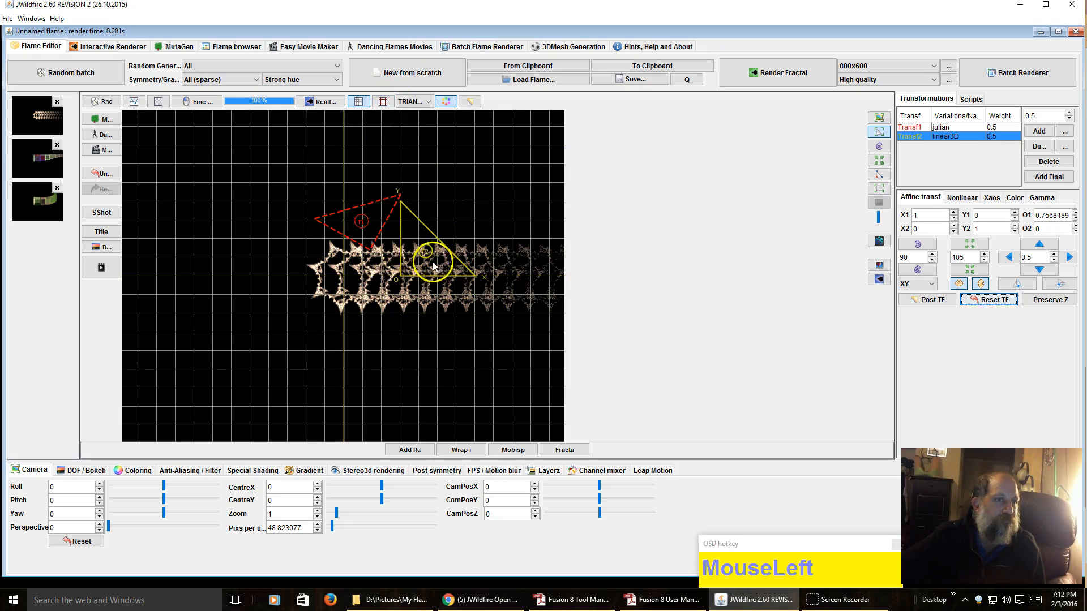
Step: Rotate the julian triangle nearly upright and place its origin corner on the vertical axis, about 0.73 above the grid centre
click(364, 227)
drag(364, 227, 222, 165)
drag(373, 207, 361, 205)
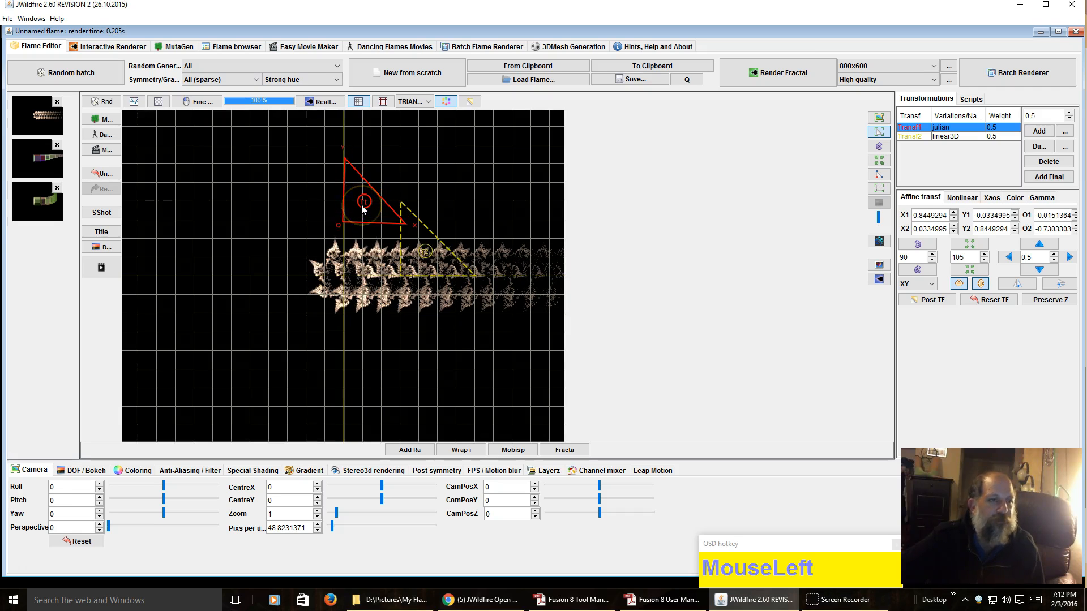
Step: Open the Preferences and look through the tina settings for the editor's grid and guide options
click(31, 18)
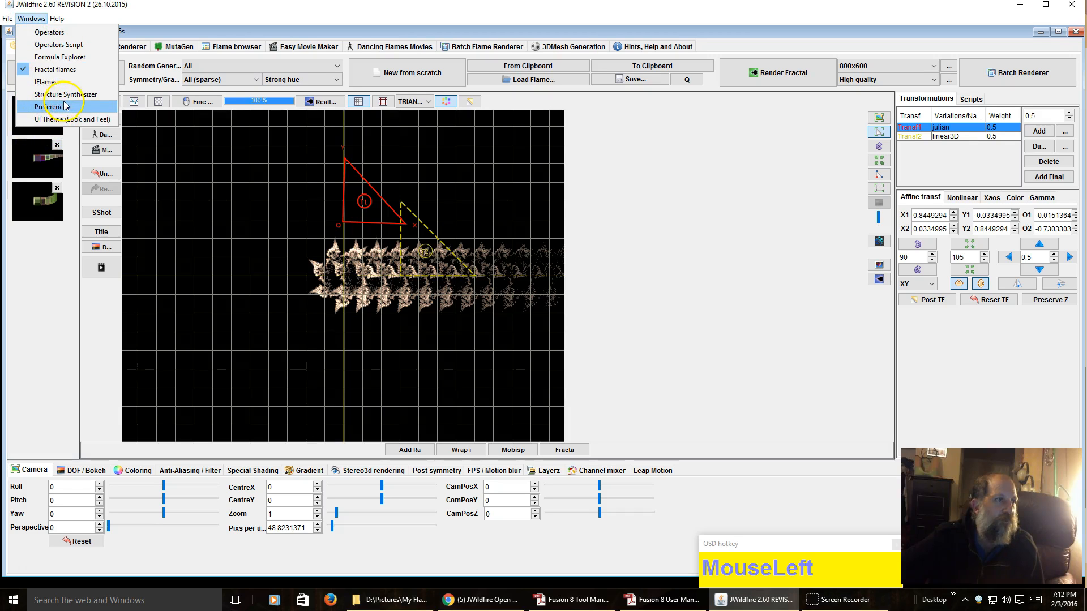
click(51, 106)
scroll(400, 243, down, 10)
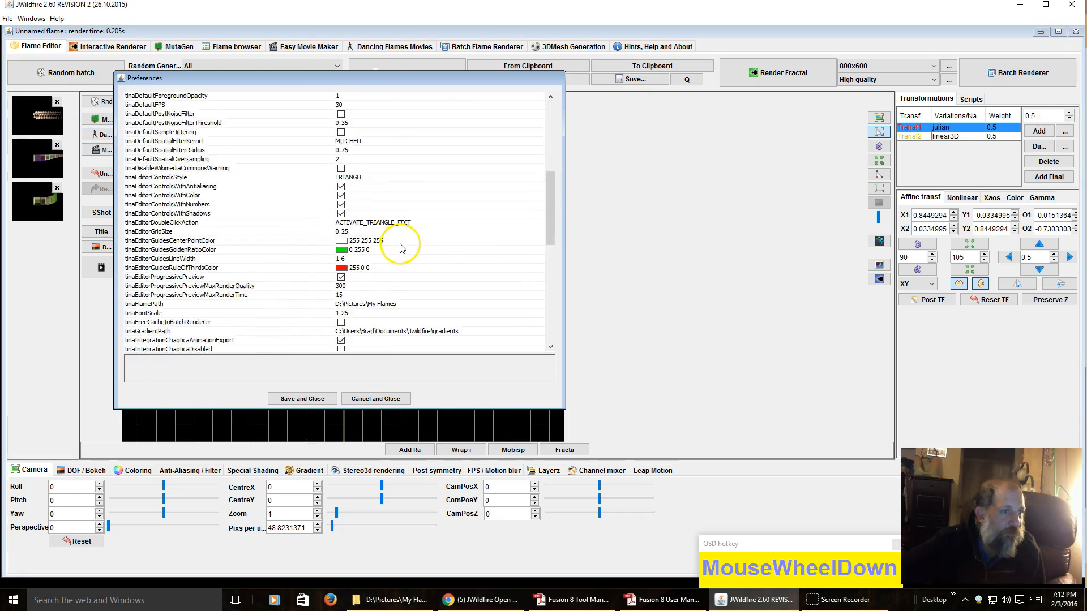
scroll(400, 256, up, 6)
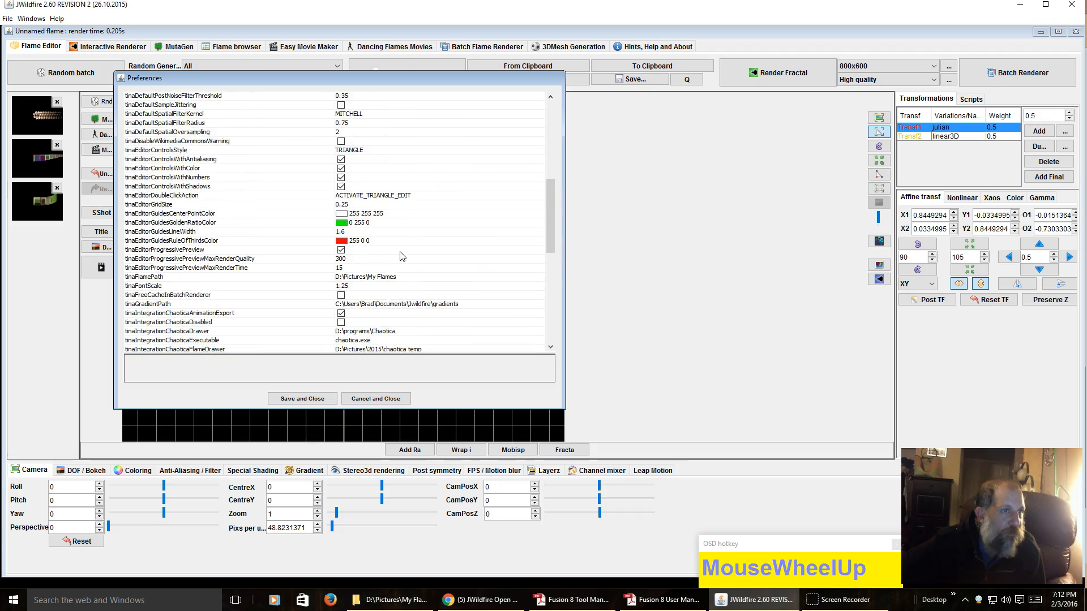
scroll(402, 255, up, 1)
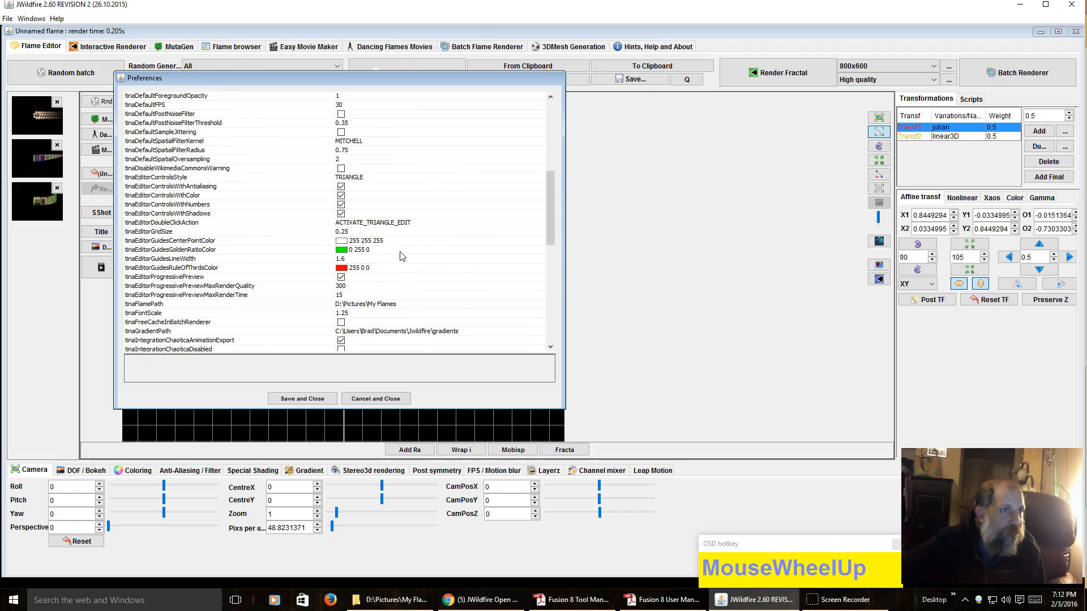
scroll(400, 256, down, 10)
scroll(363, 213, down, 3)
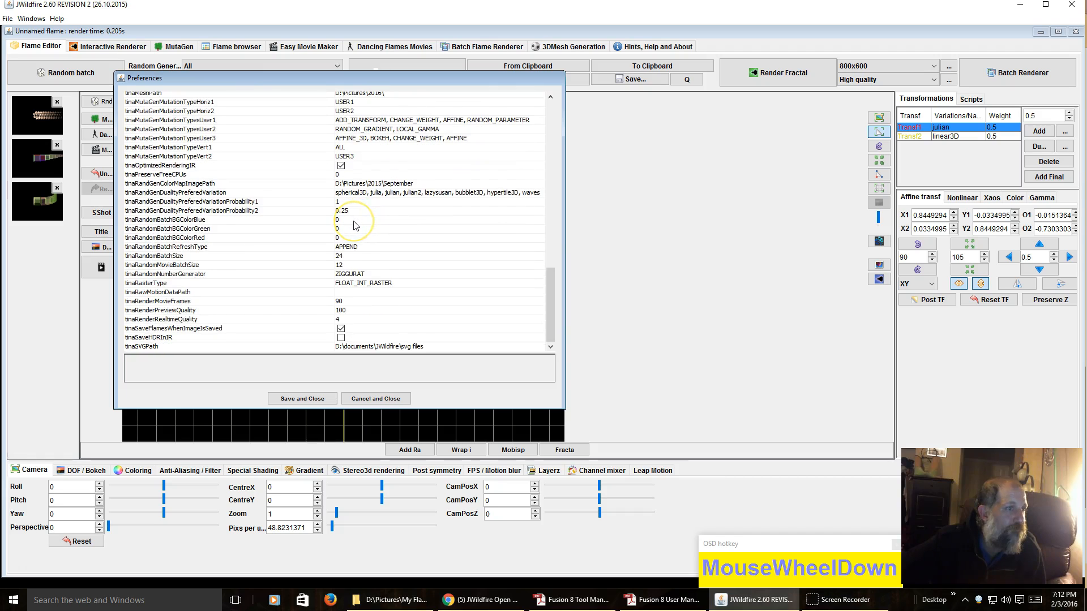
click(347, 234)
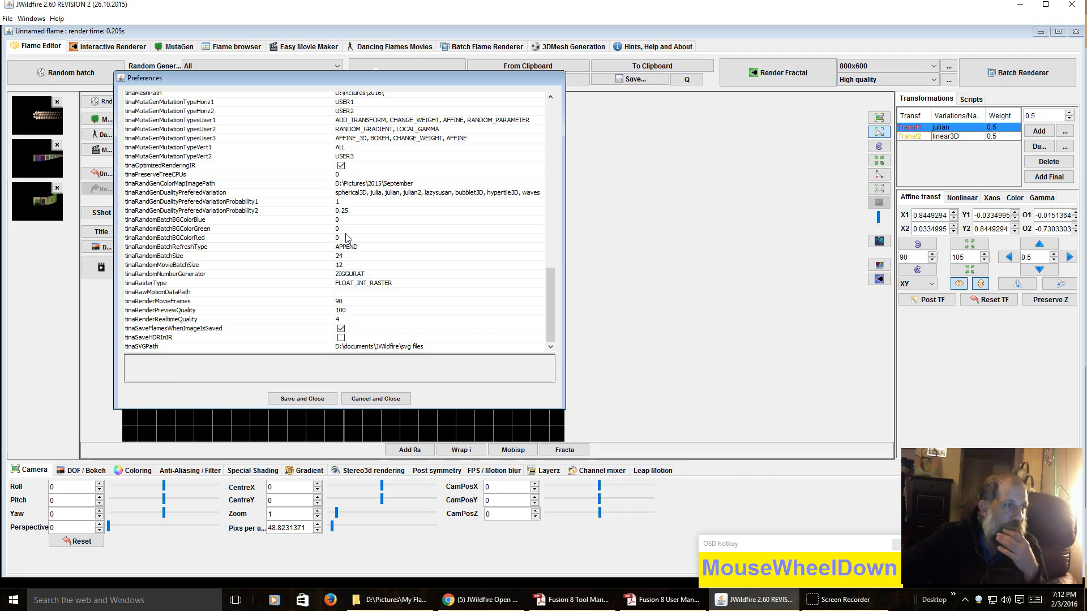
click(262, 295)
scroll(339, 287, up, 2)
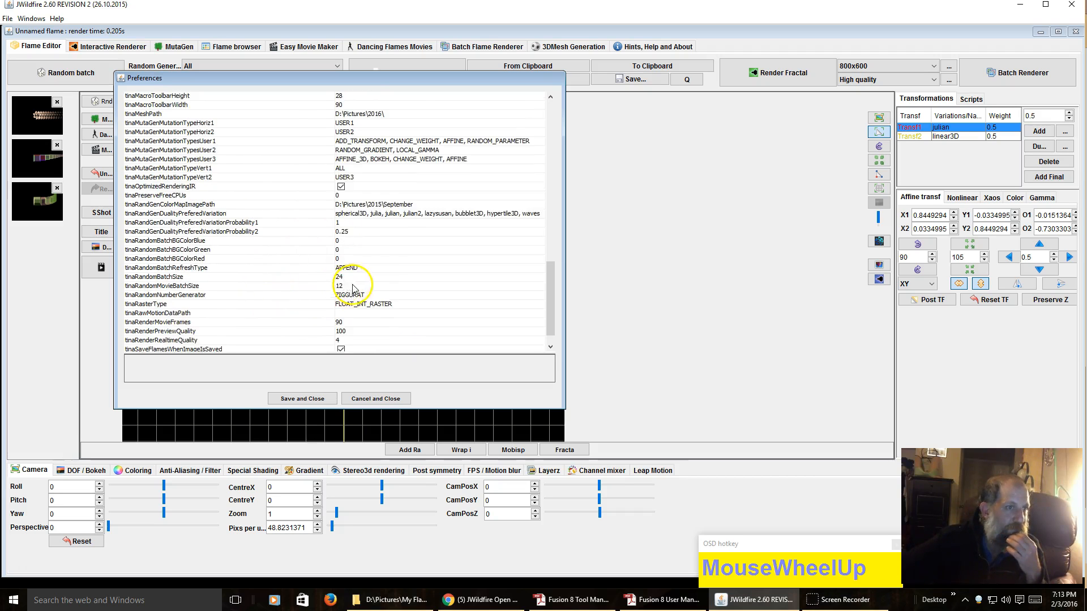
scroll(368, 284, up, 1)
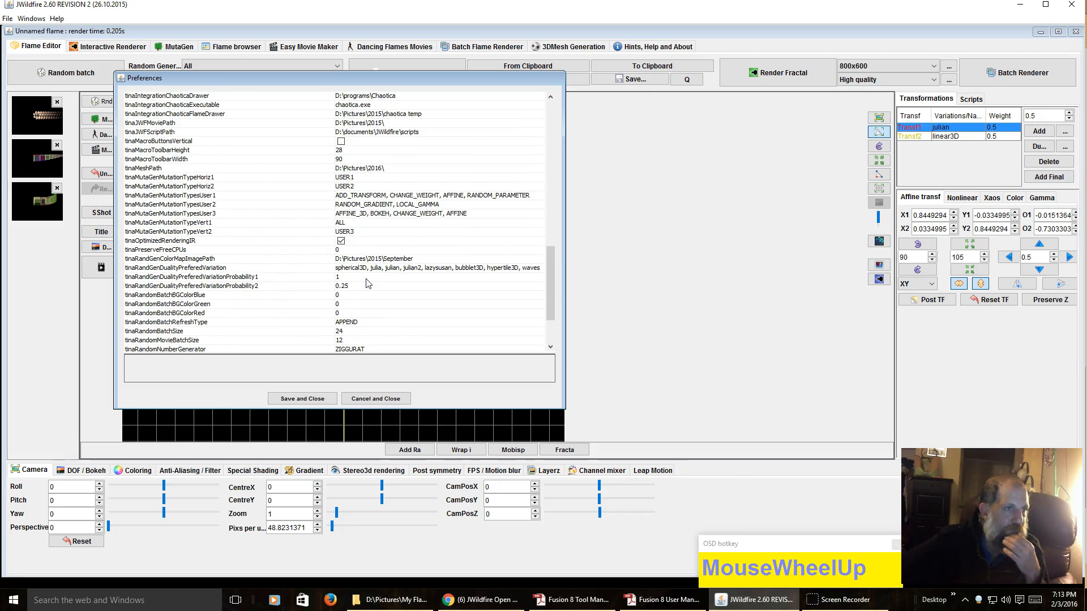
scroll(368, 284, up, 4)
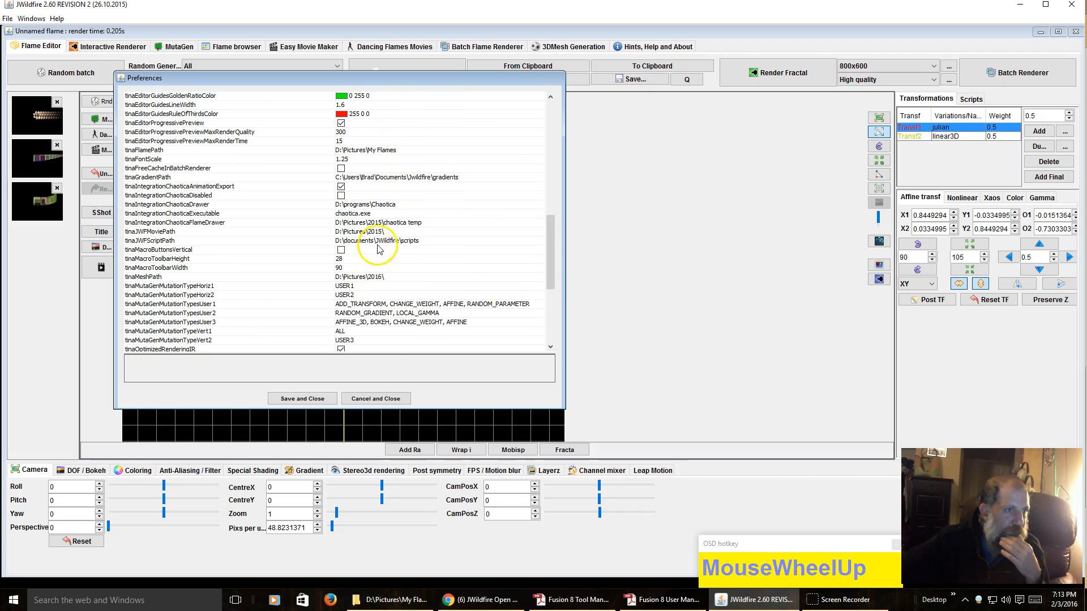
scroll(379, 250, up, 1)
scroll(379, 249, up, 1)
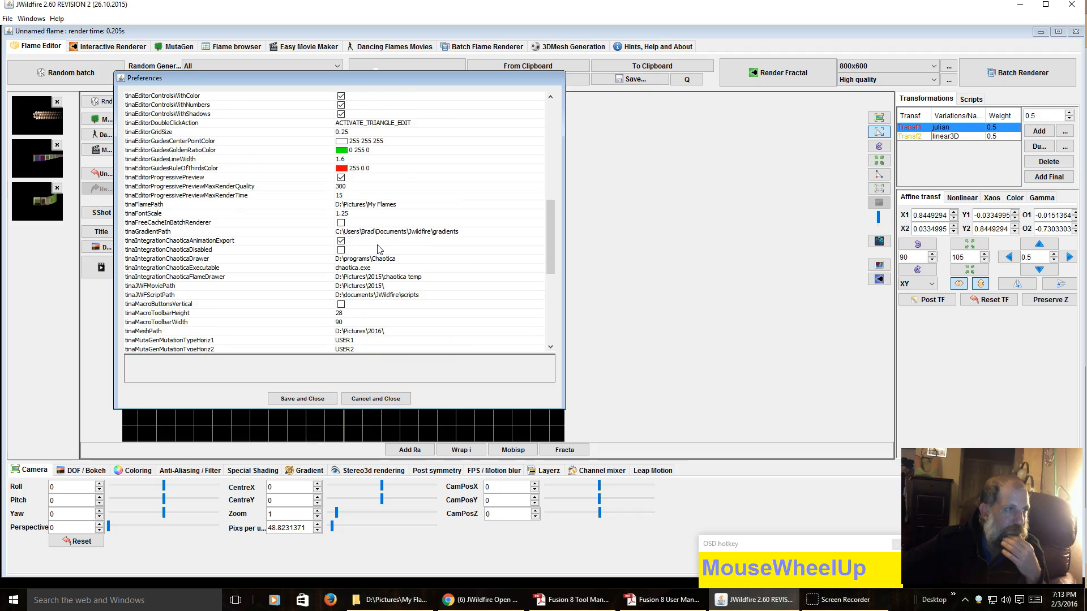
Step: Read the descriptions of tinaEditorGuidesLineWidth and tinaEditorGridSize, and save and close the Preferences
click(155, 160)
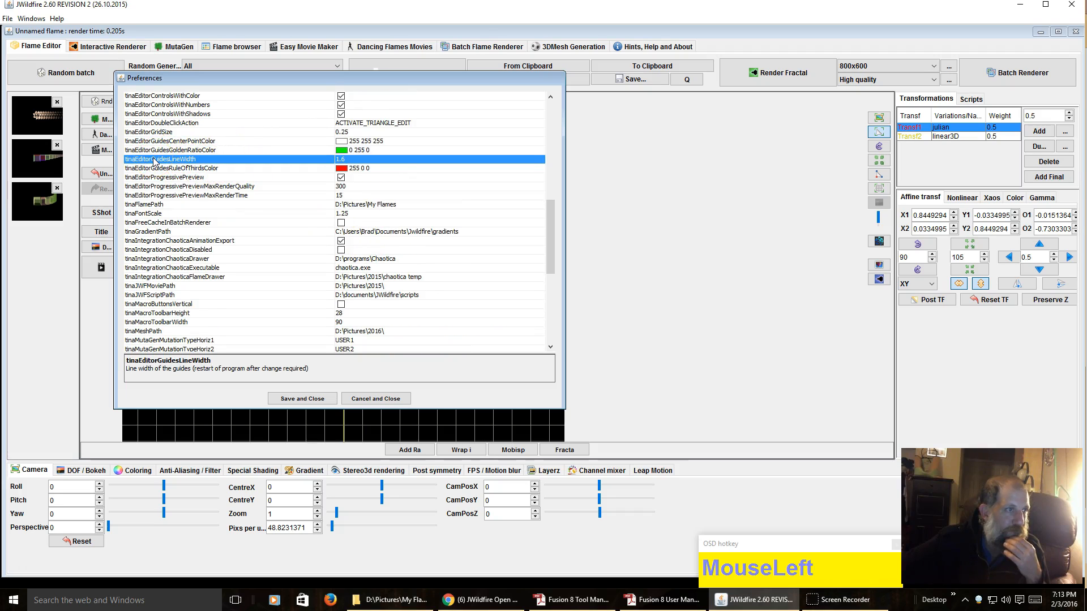
click(158, 133)
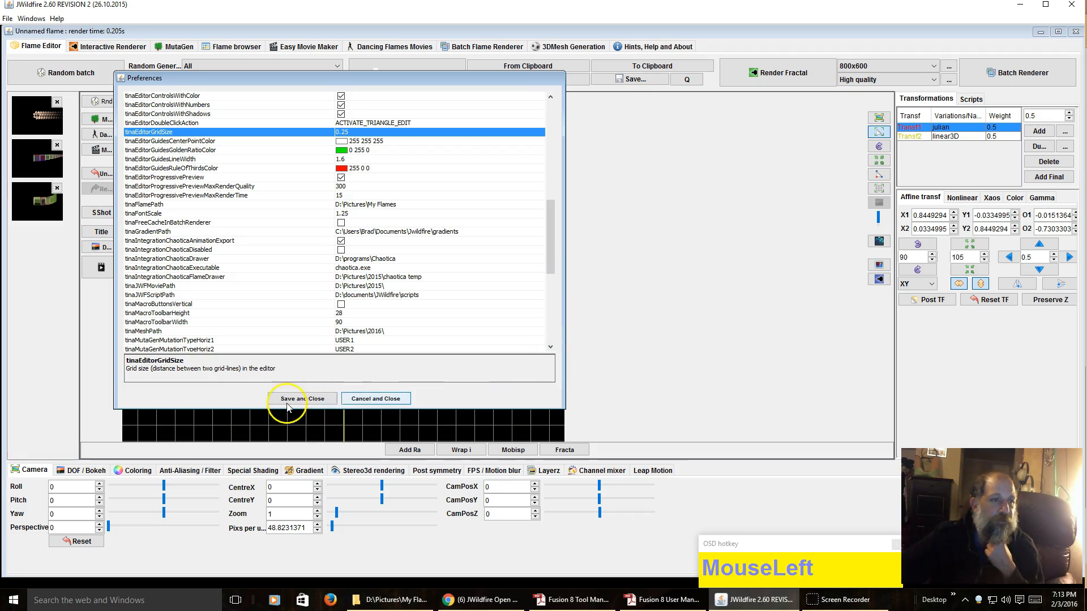
click(309, 403)
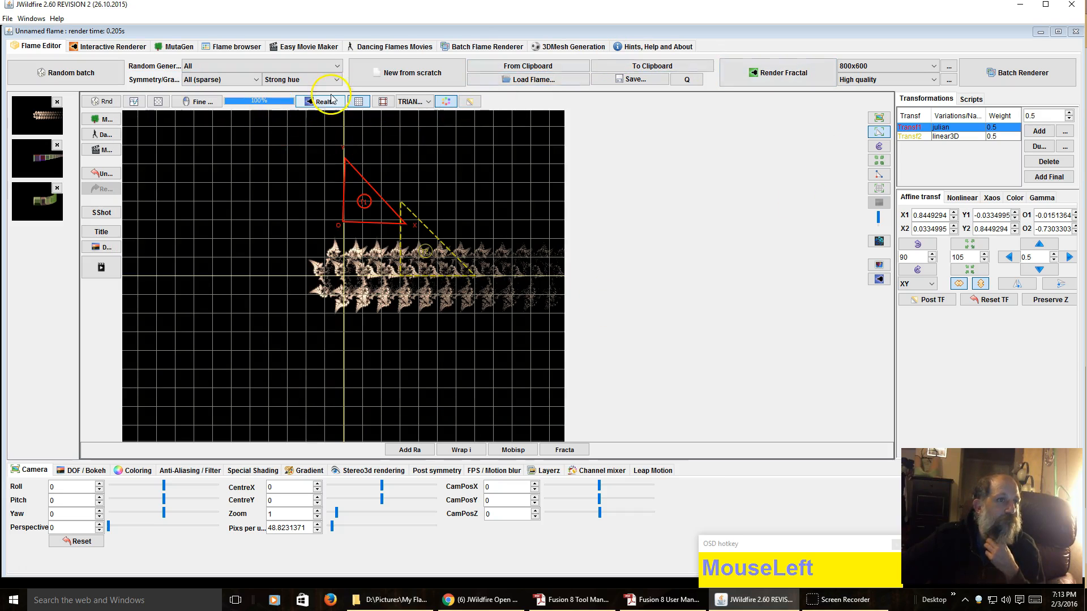
Step: Hide the editor grid and toggle the centre point, rule of thirds and golden ratio guides on and off
click(358, 103)
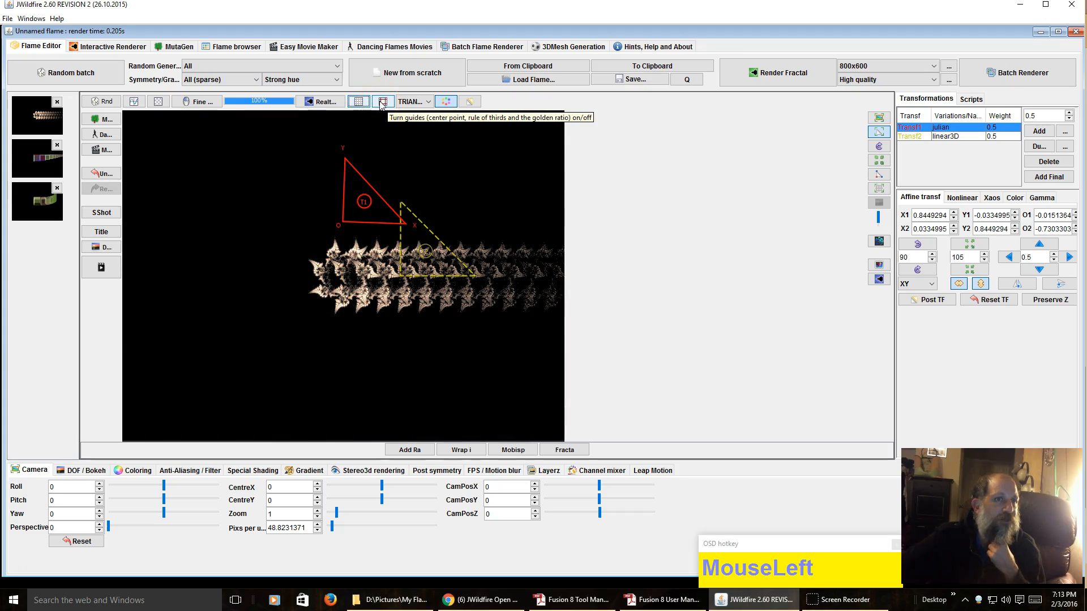
click(383, 102)
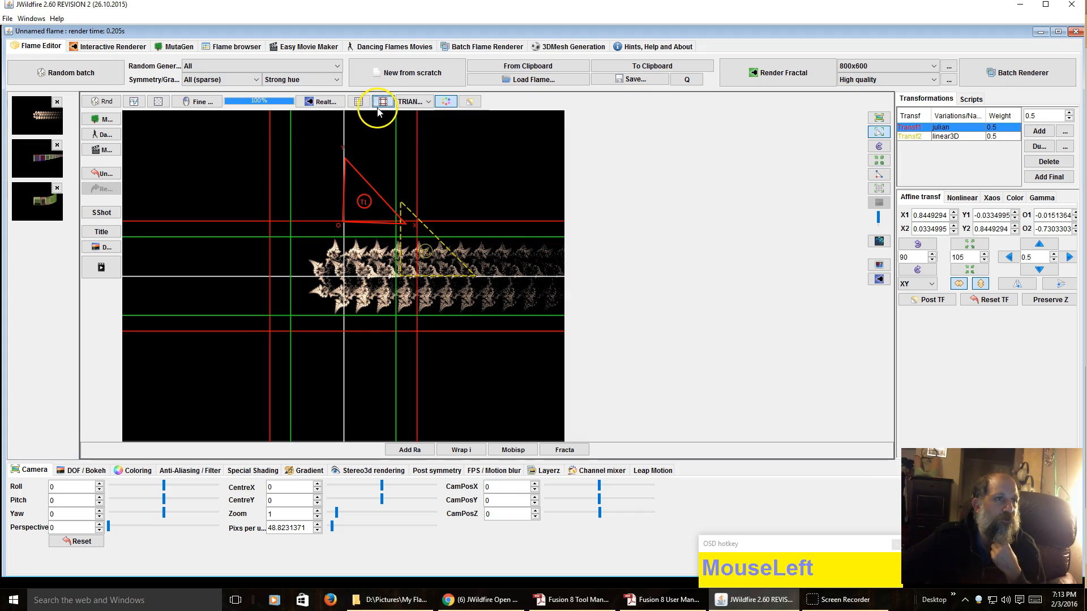
click(383, 101)
click(383, 102)
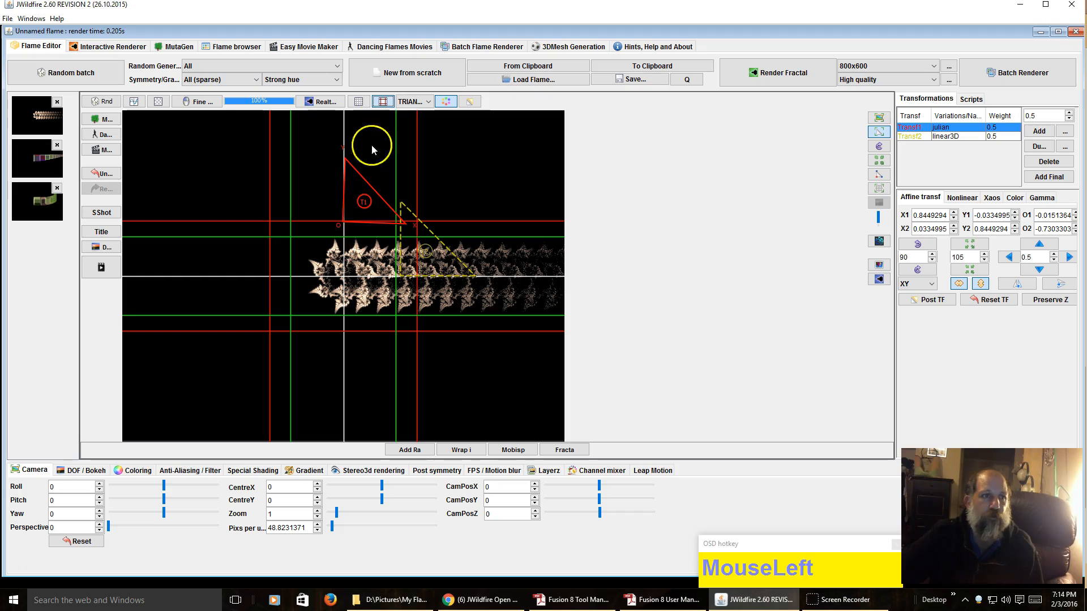
click(383, 102)
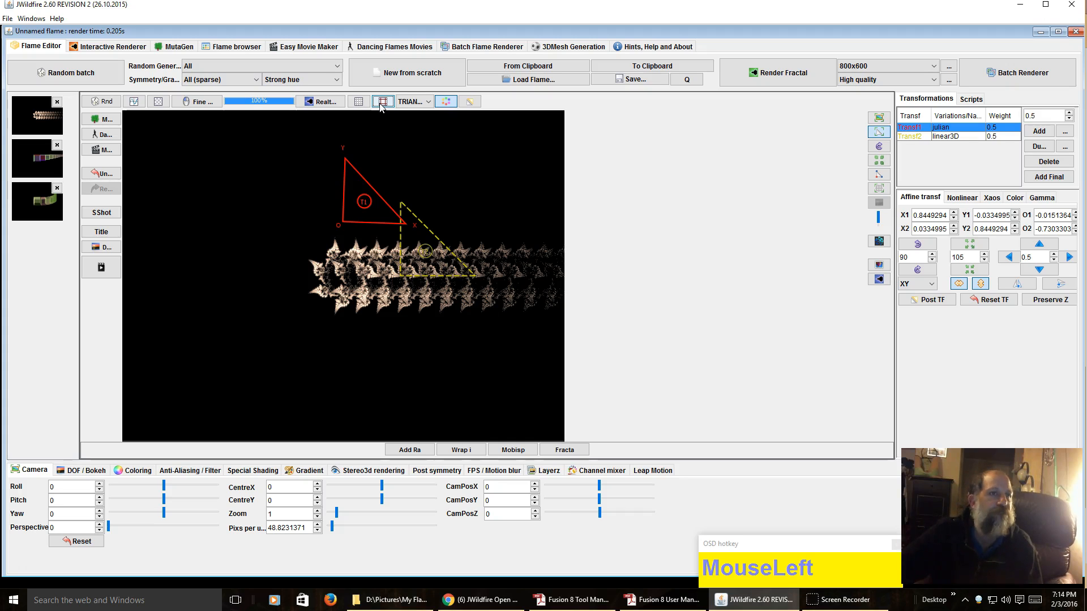
Step: Display the transform controls in the AXIS style and in the CROSSHAIR style
click(405, 103)
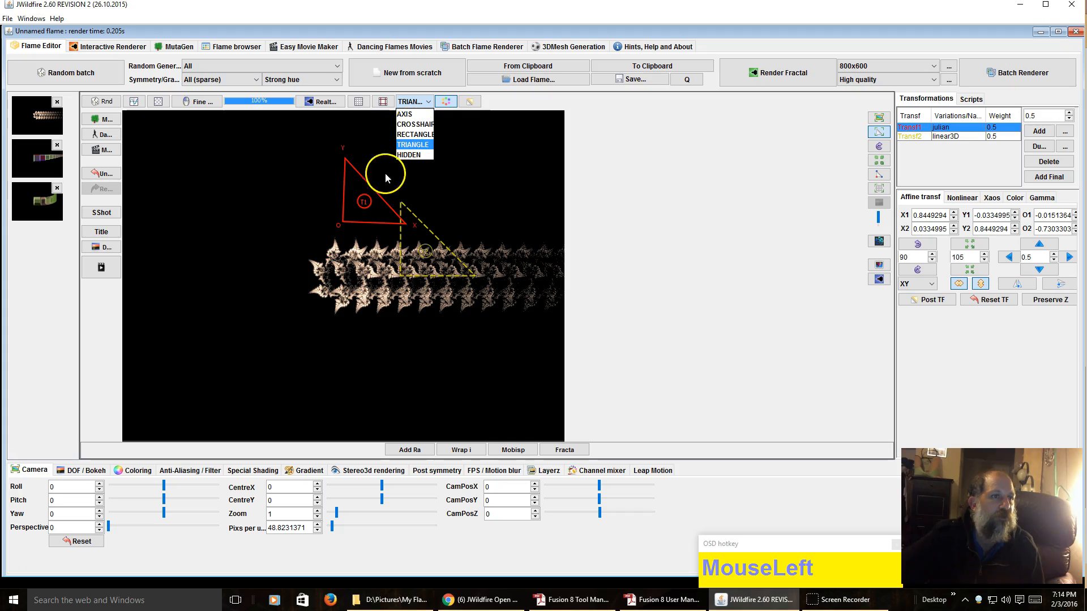
click(351, 151)
click(355, 210)
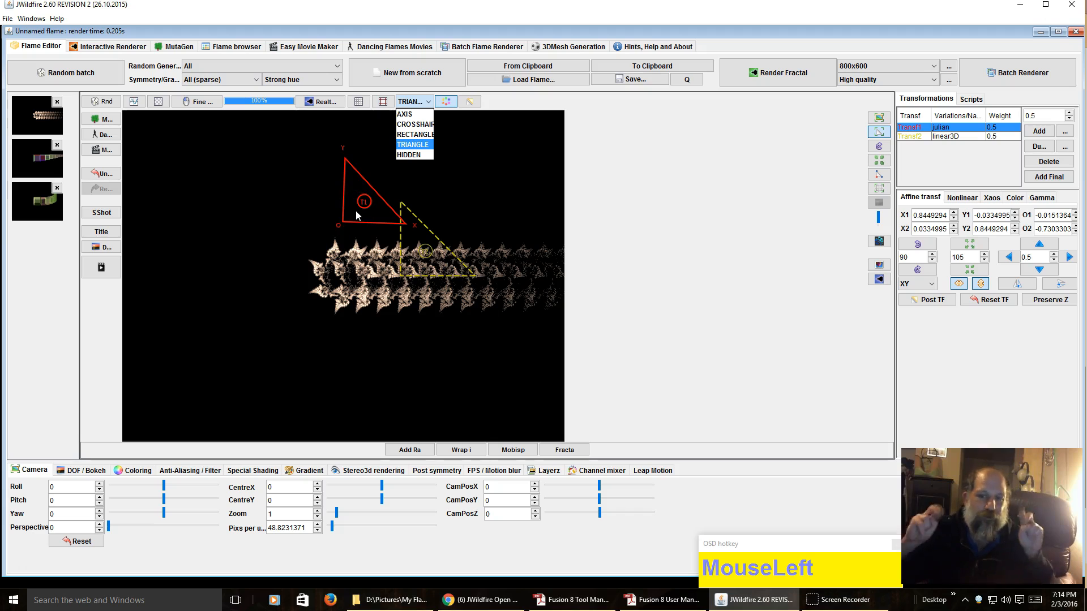
click(434, 135)
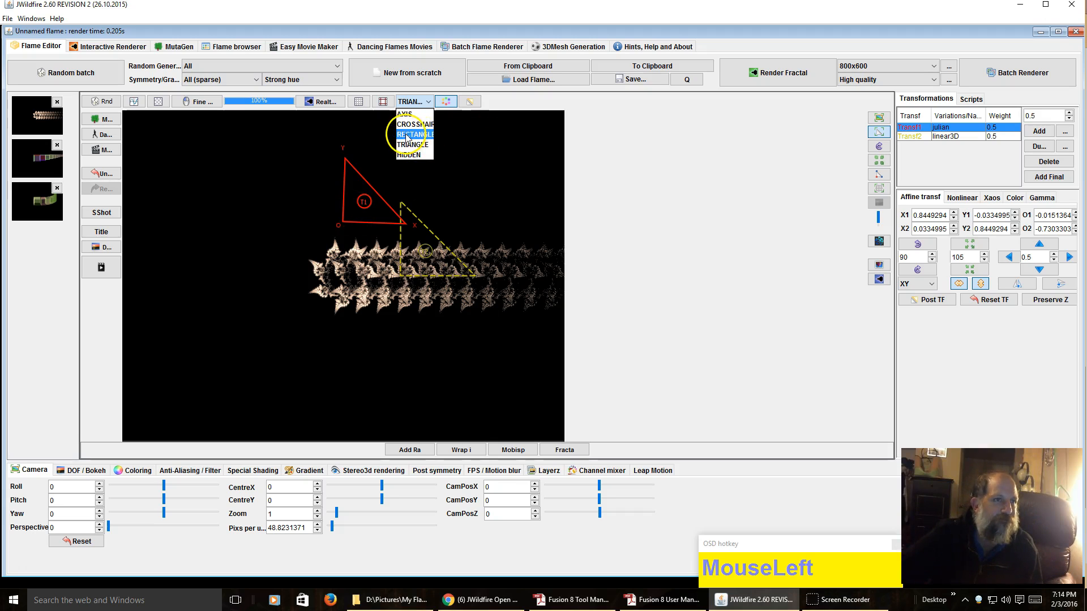
click(413, 115)
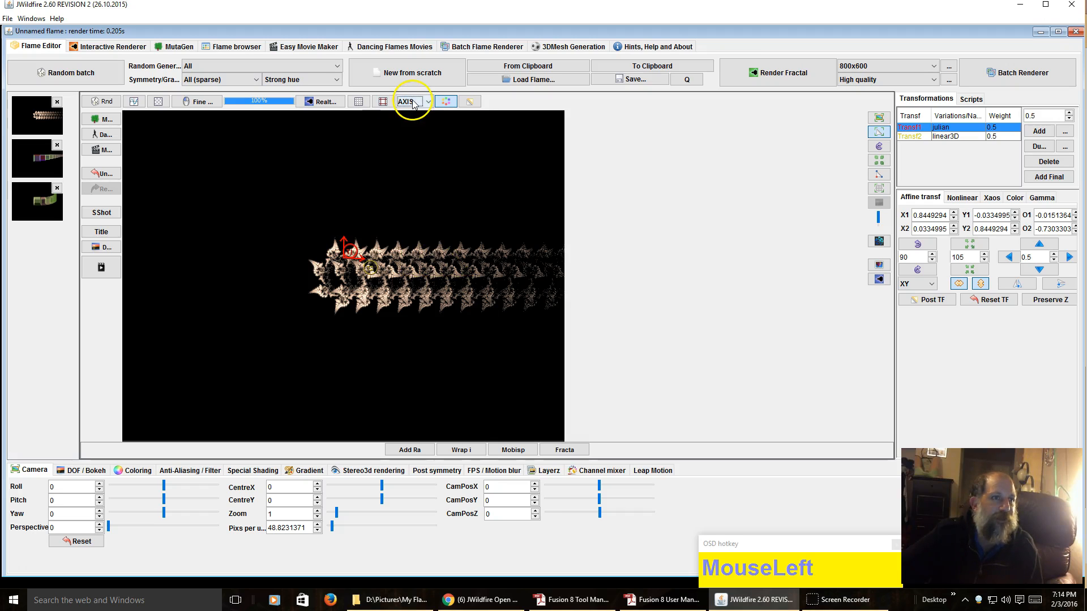
click(414, 104)
click(409, 121)
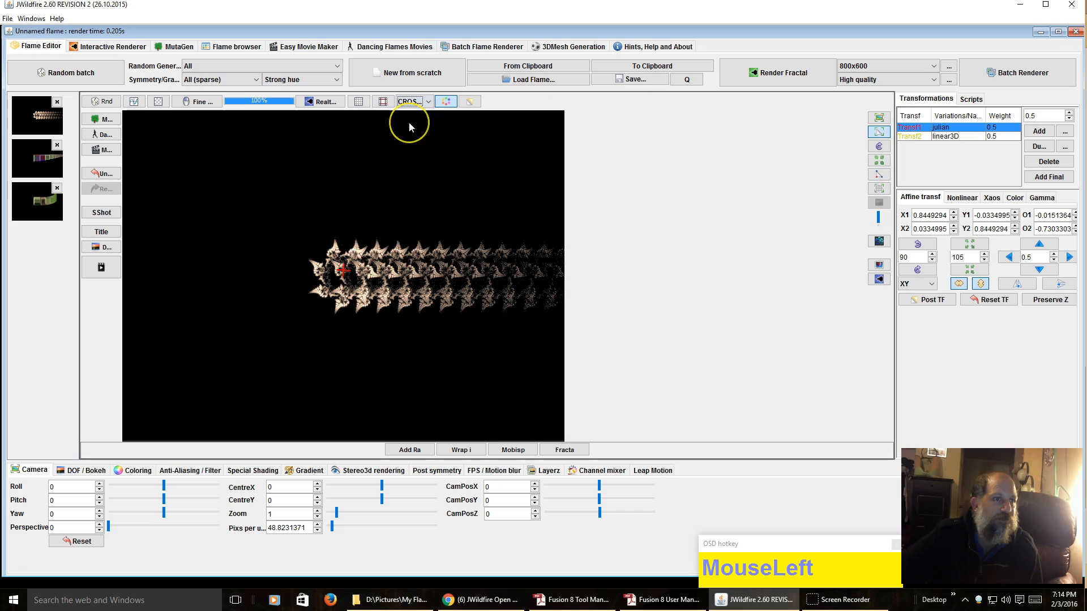
Step: Try the RECTANGLE and HIDDEN styles for the transform controls and return to the TRIANGLE style
click(407, 103)
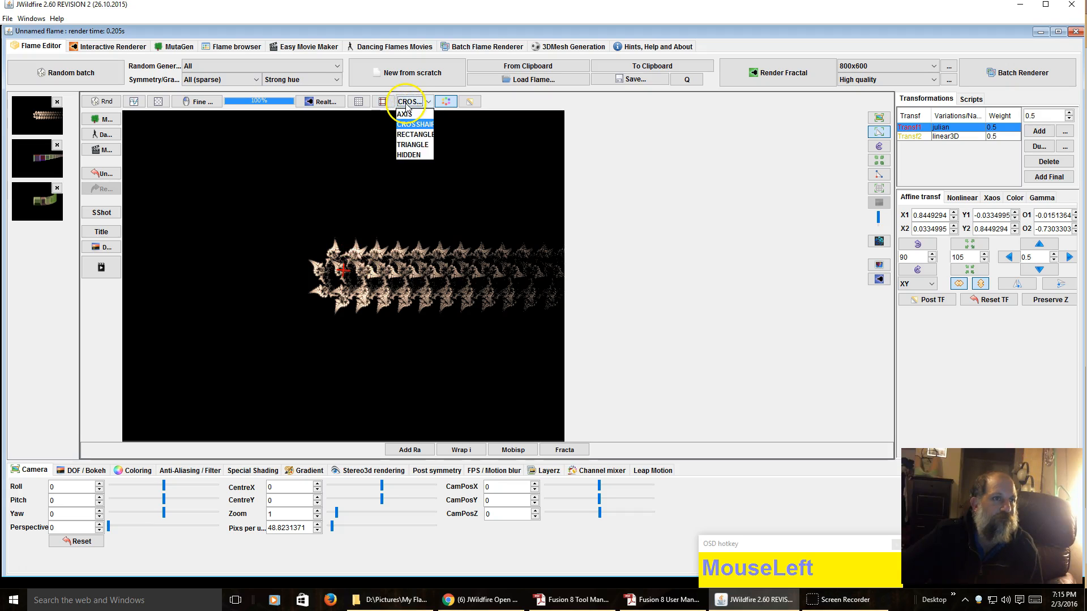
click(413, 135)
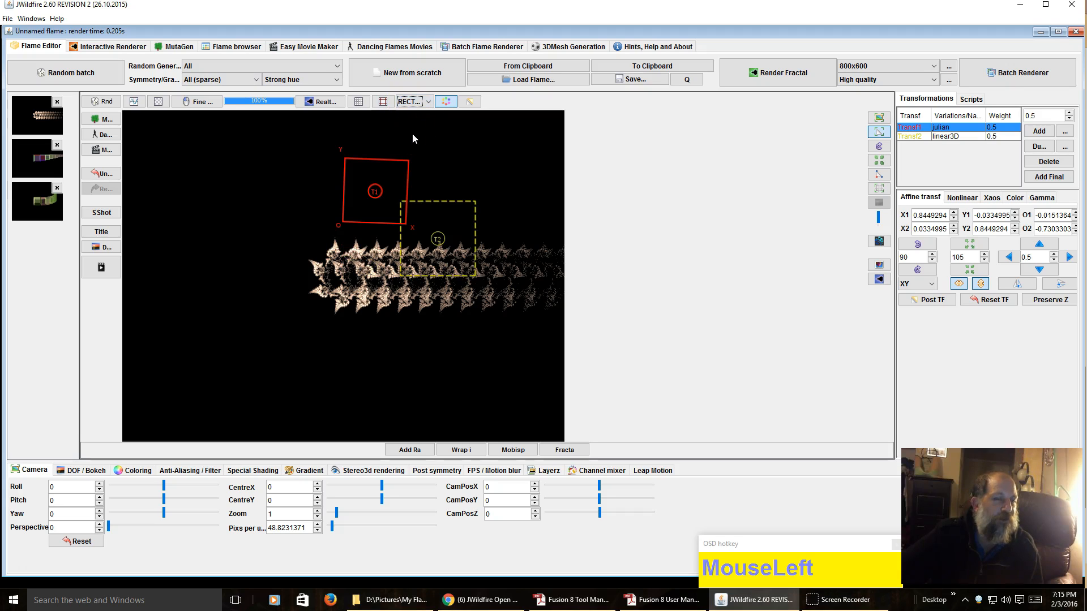
click(414, 102)
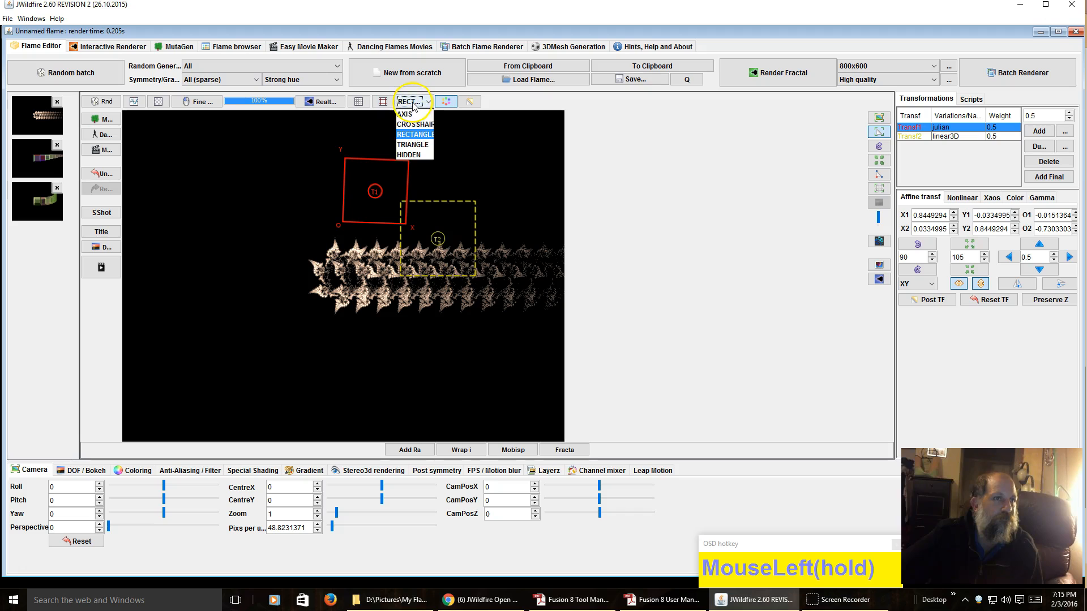
click(419, 153)
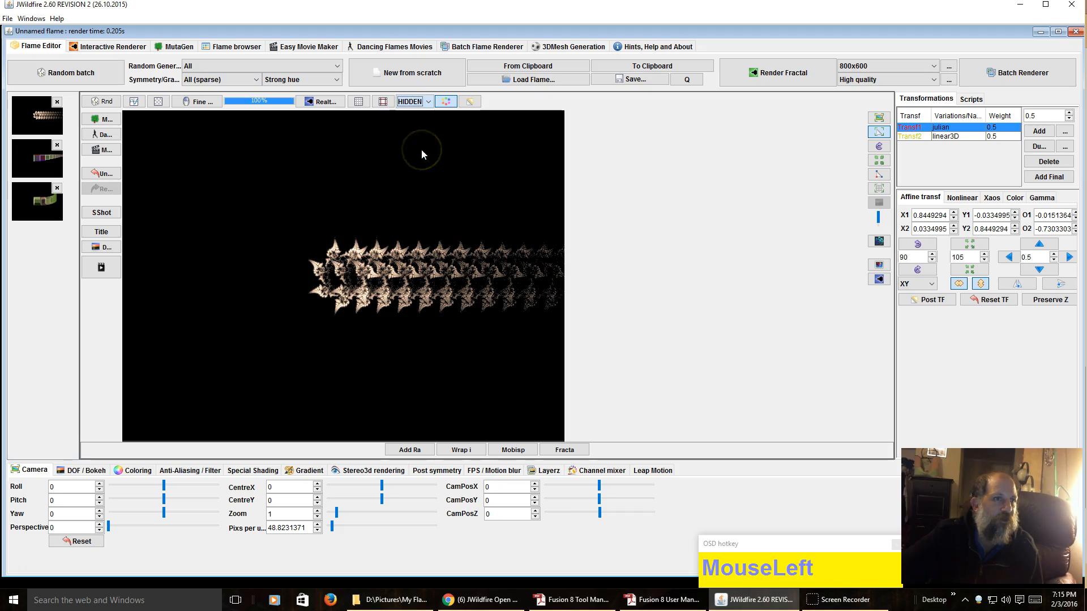
click(409, 107)
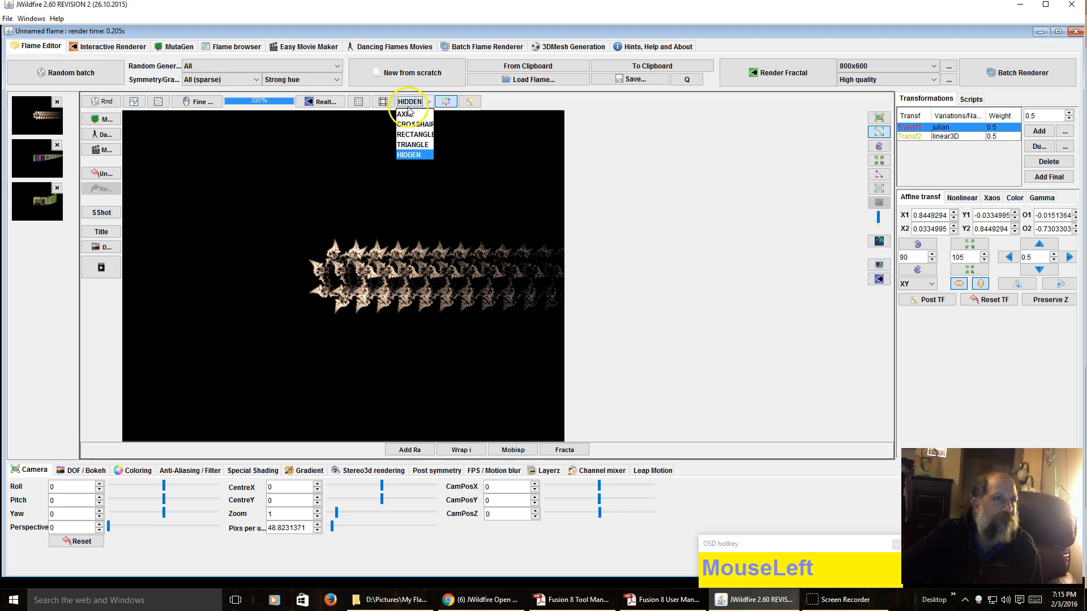
click(417, 148)
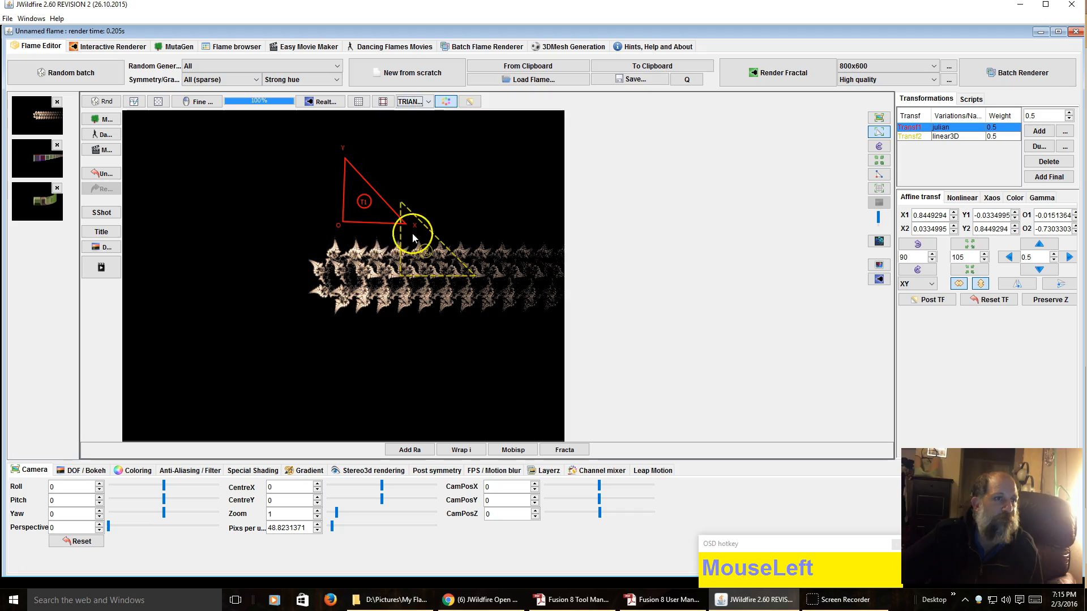
Step: Switch the transform controls to monochrome and back to coloured
click(446, 102)
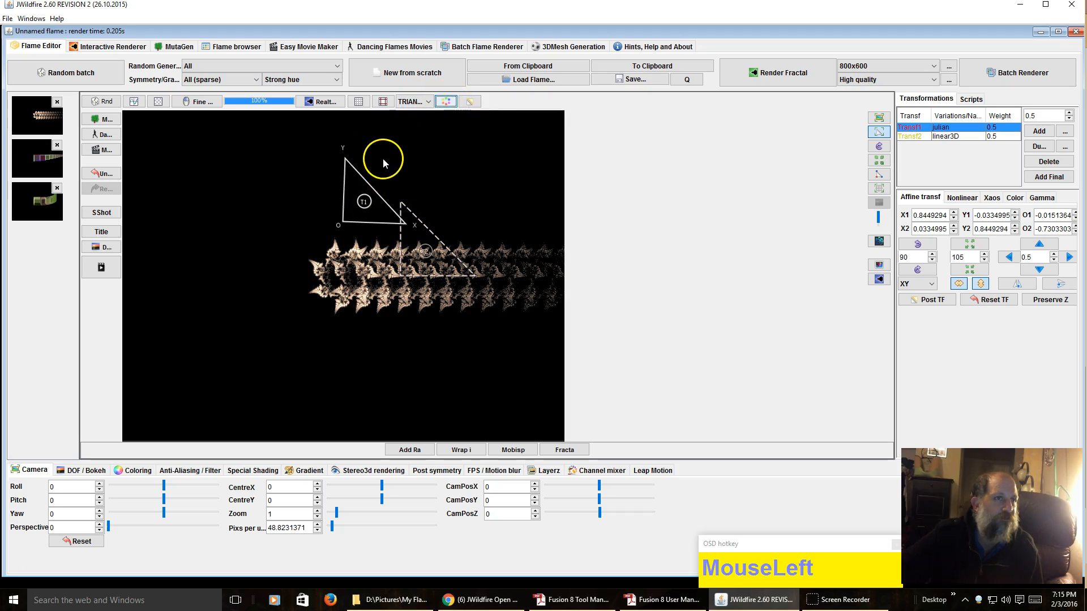
click(470, 102)
click(469, 105)
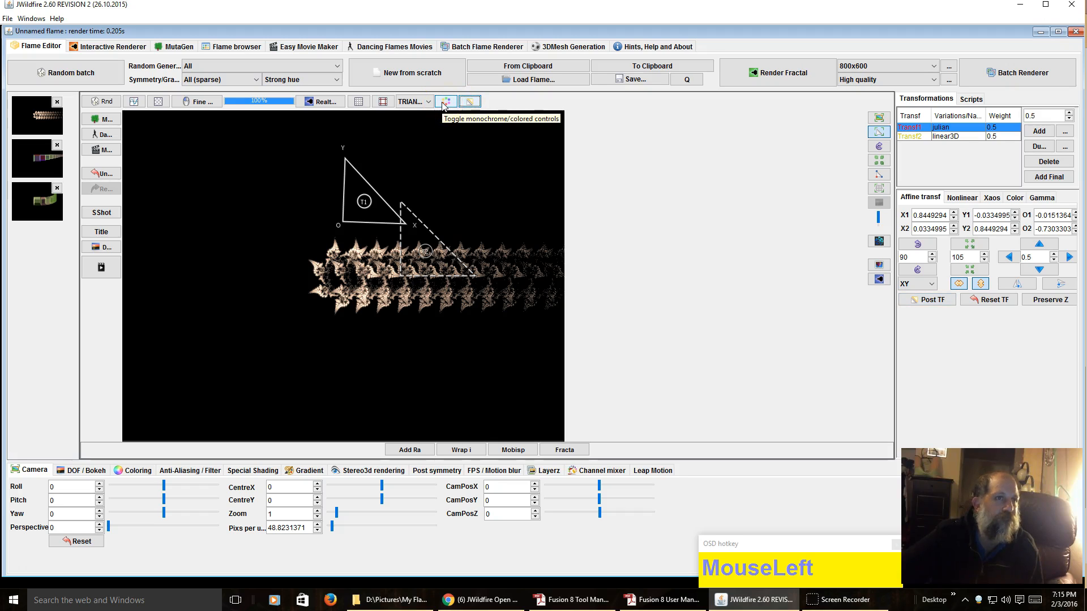
click(445, 102)
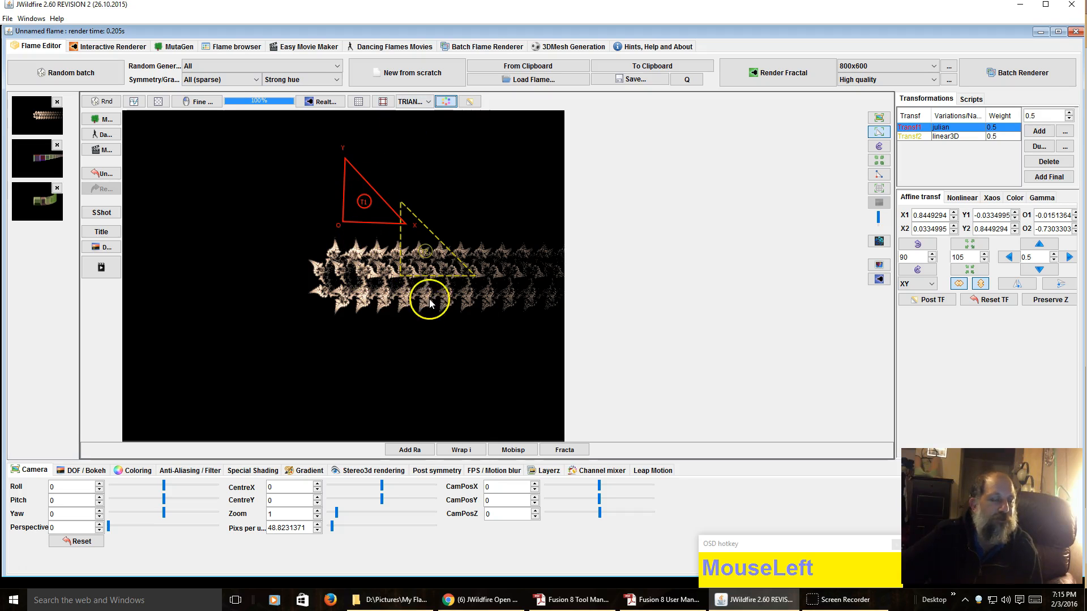
Step: Move the julian post-transform triangle about 0.24 right and 0.03 down, and return to editing the regular transform triangles
click(469, 103)
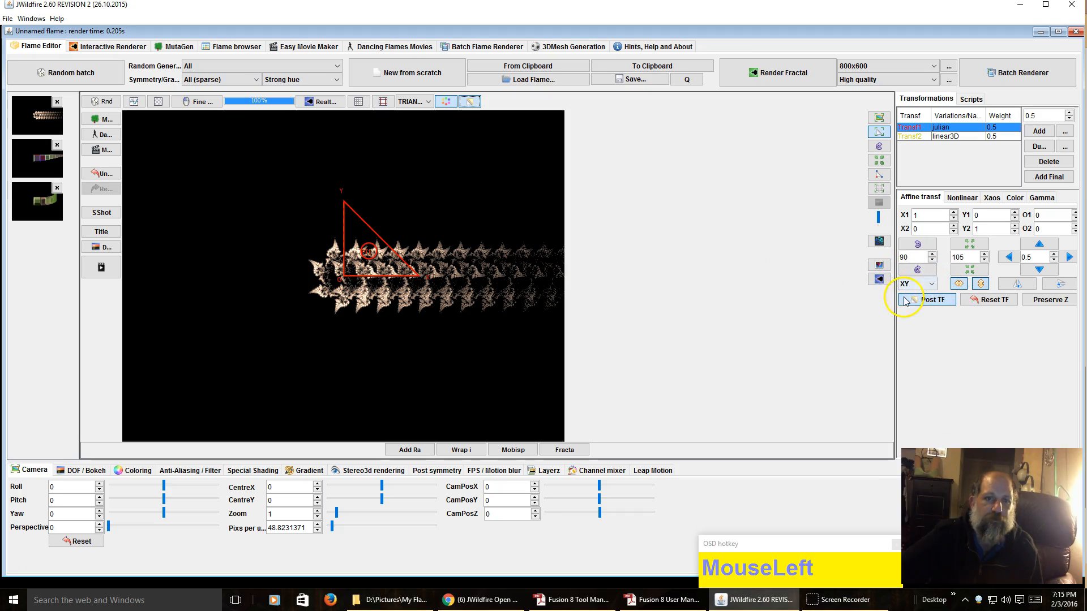
drag(393, 272, 433, 191)
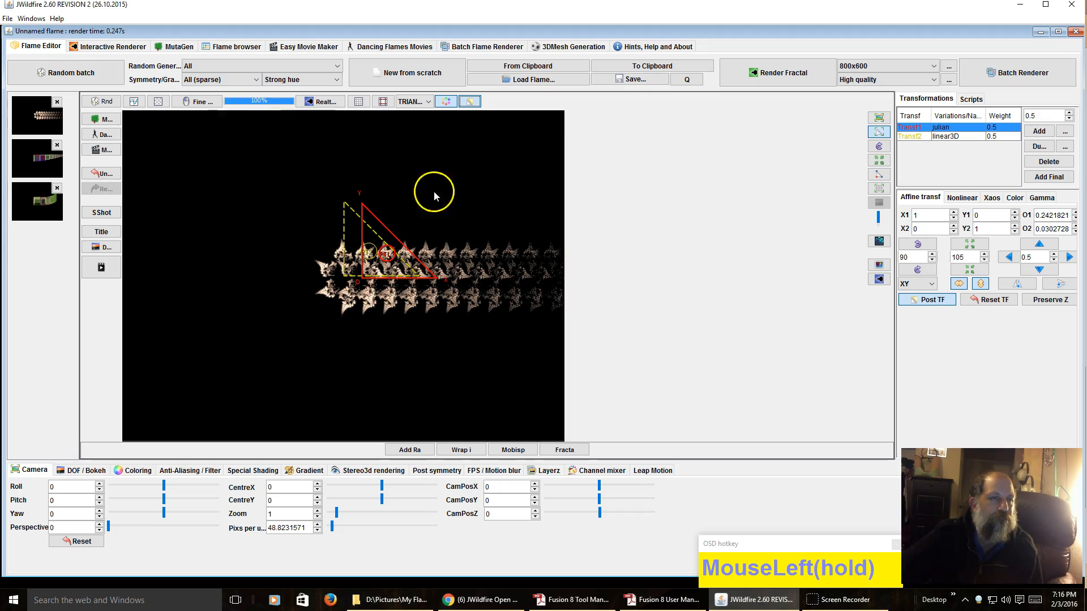
click(471, 105)
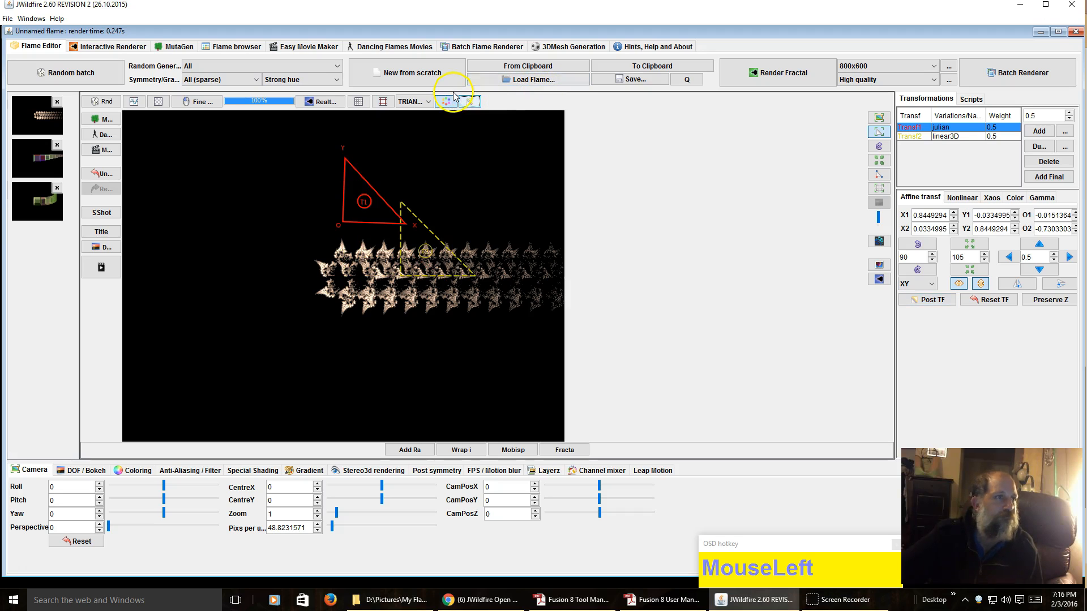
click(435, 253)
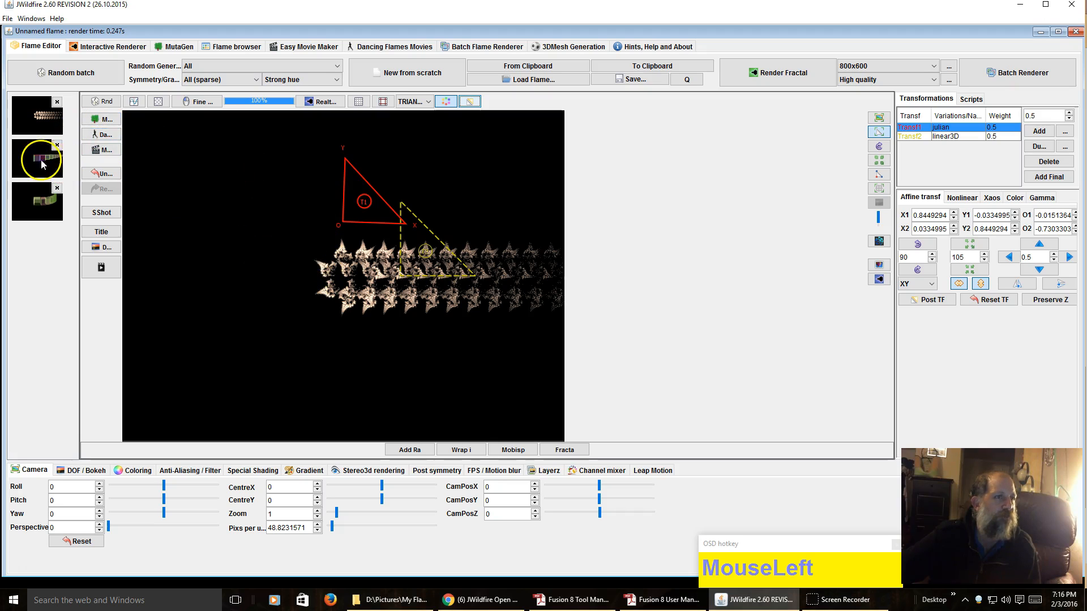
Step: Send the current flame to MutaGen, create a new generation from the spiky-row mutation in the second row, and return to the Flame Editor
click(95, 120)
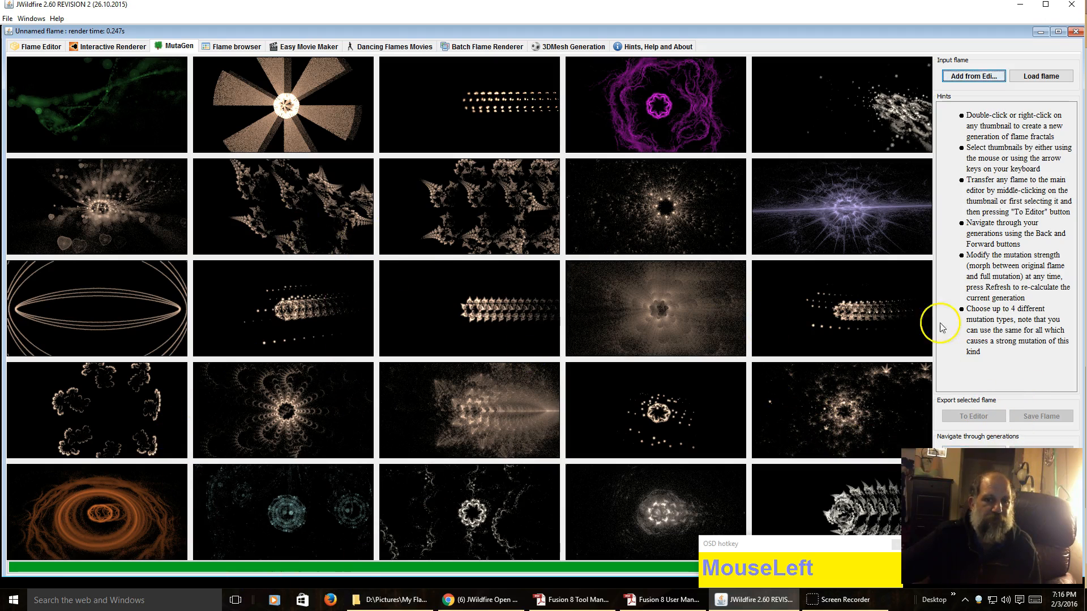
click(477, 217)
double_click(478, 216)
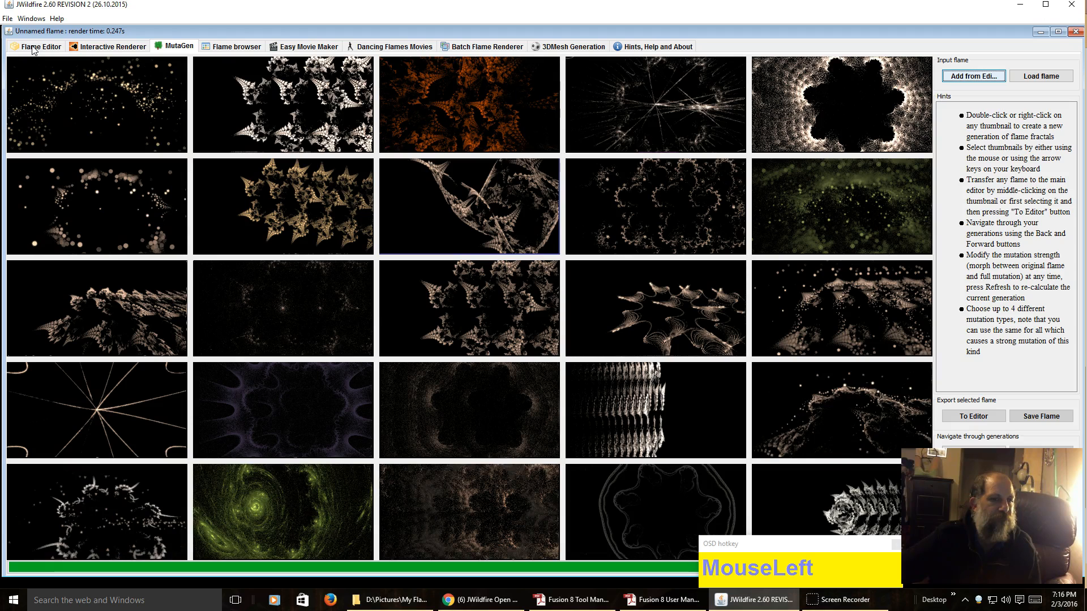
click(33, 50)
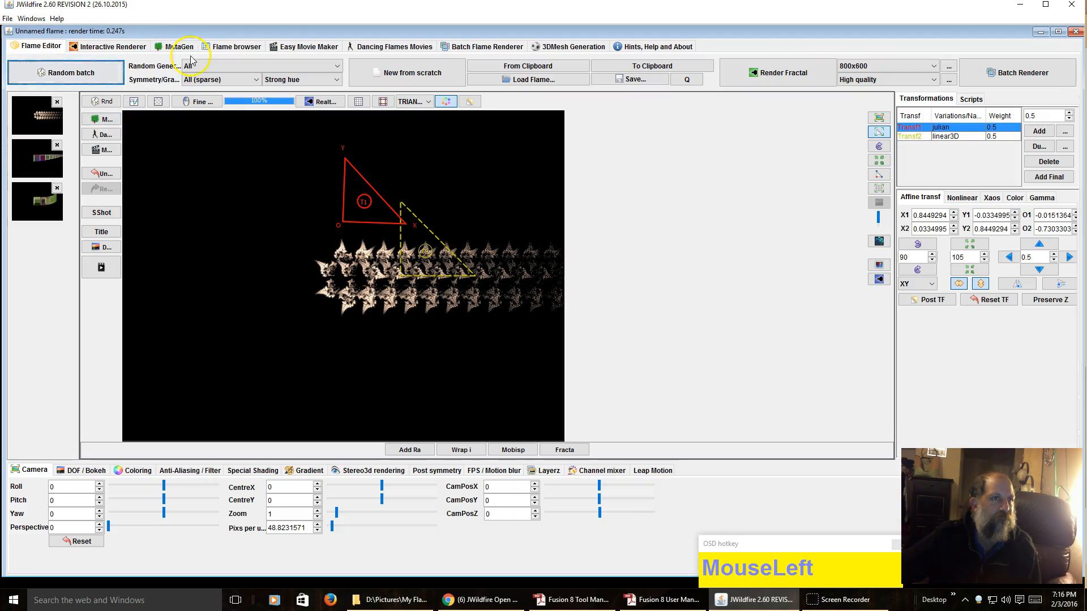
Step: Send the current flame to Dancing Flames Movies and to the Easy Movie Maker, returning to the Flame Editor after each
click(104, 136)
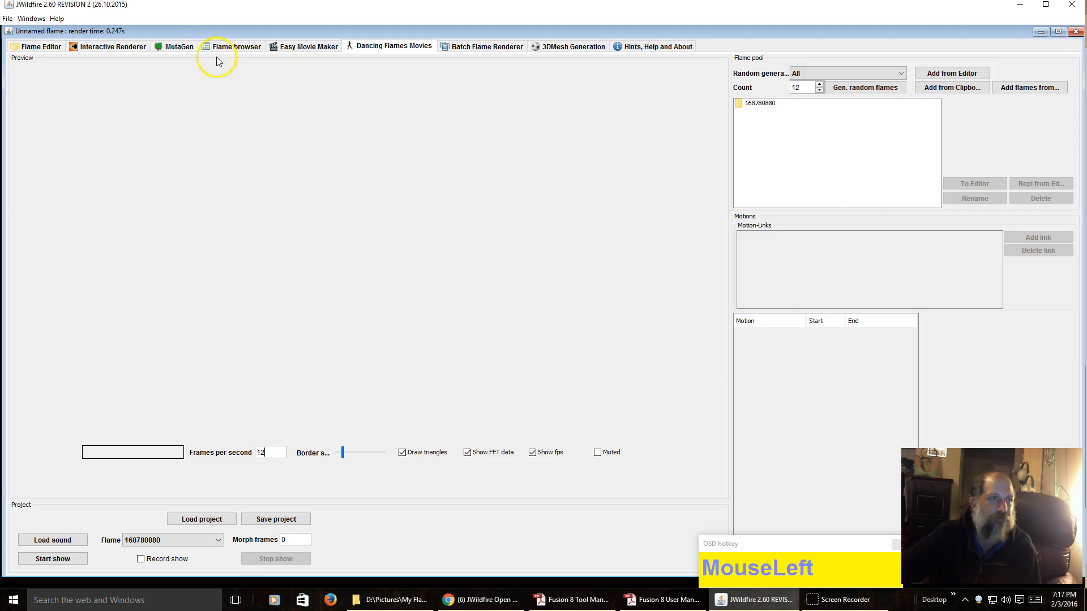
click(53, 55)
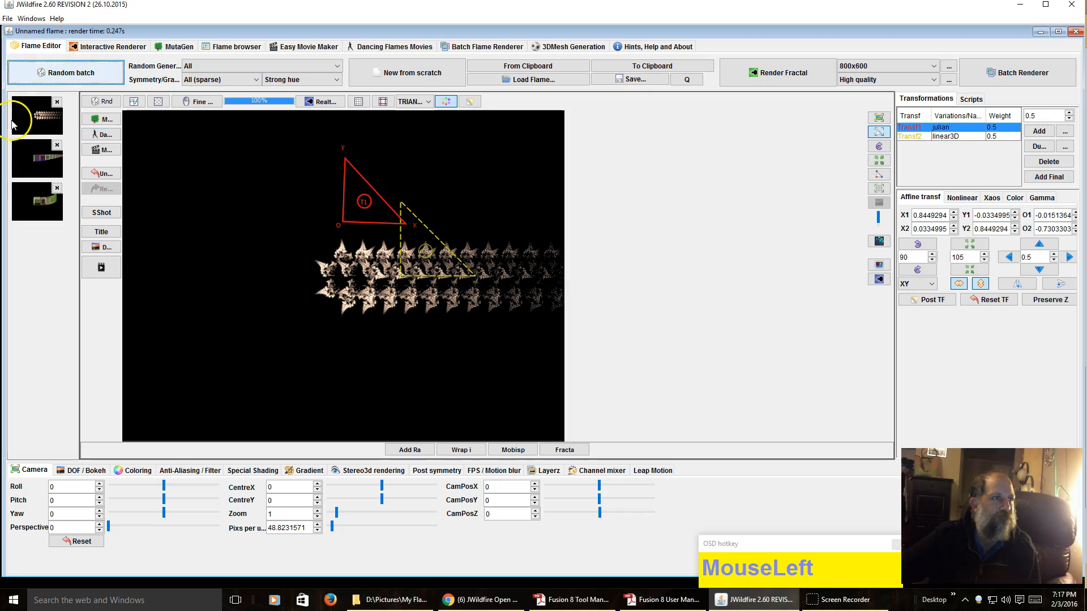
click(98, 151)
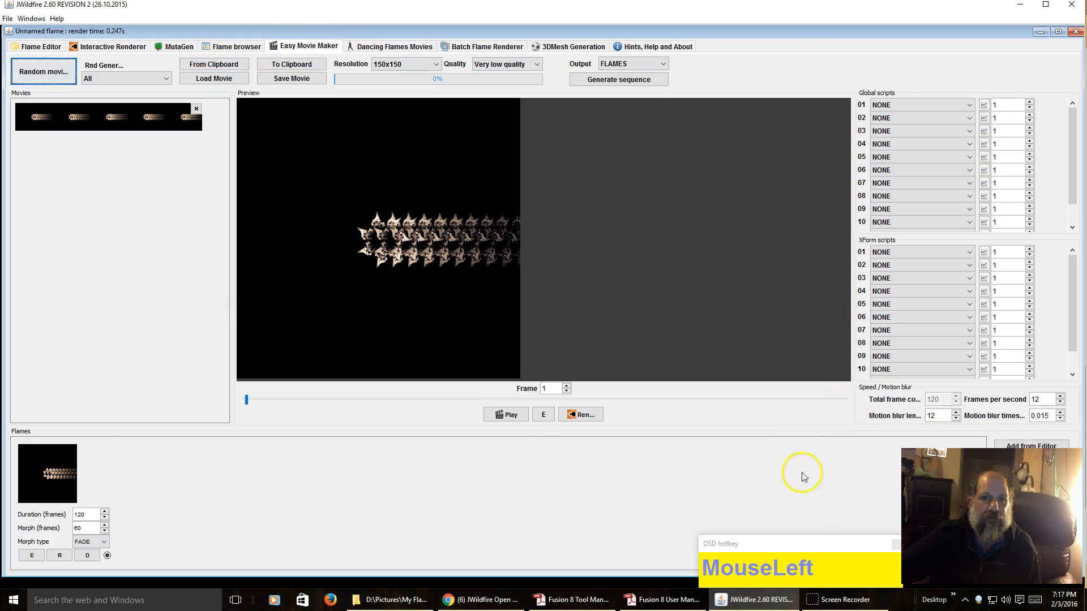
click(33, 47)
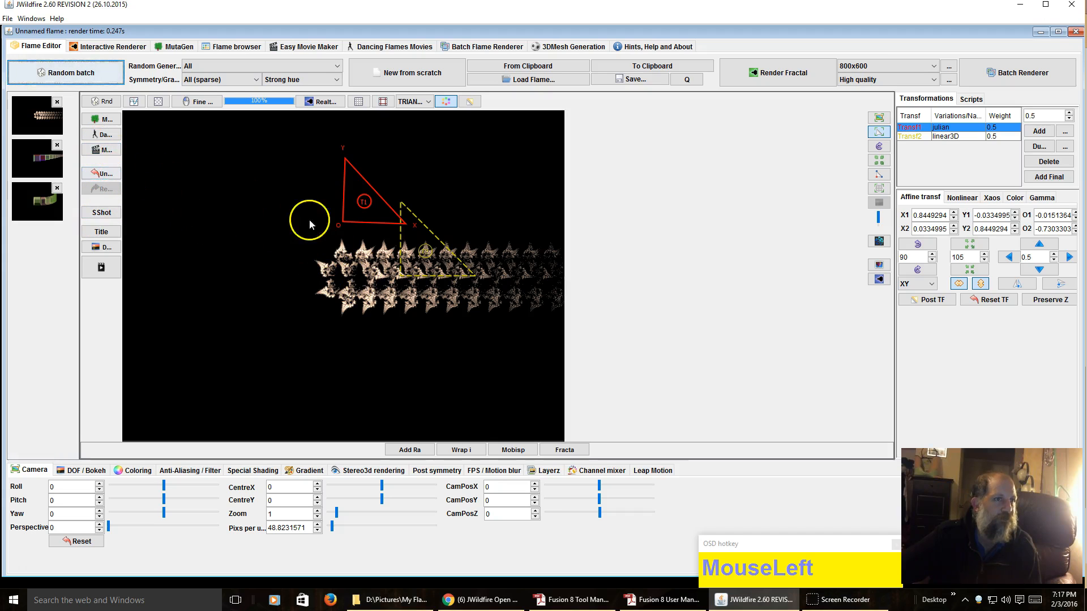
Step: Undo the most recent flame edits one by one and redo them all
click(107, 182)
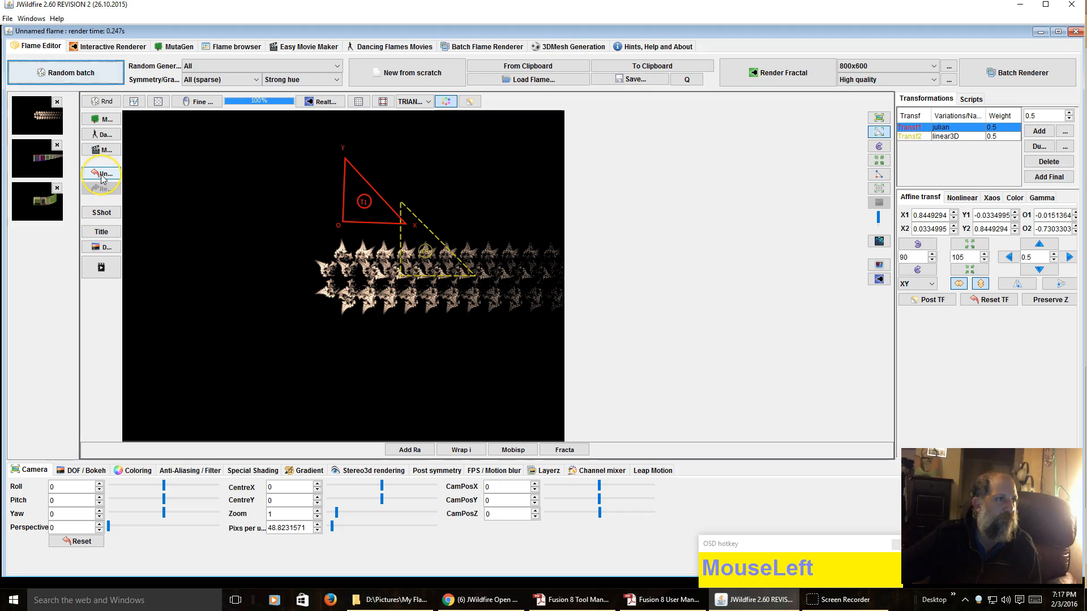
click(103, 176)
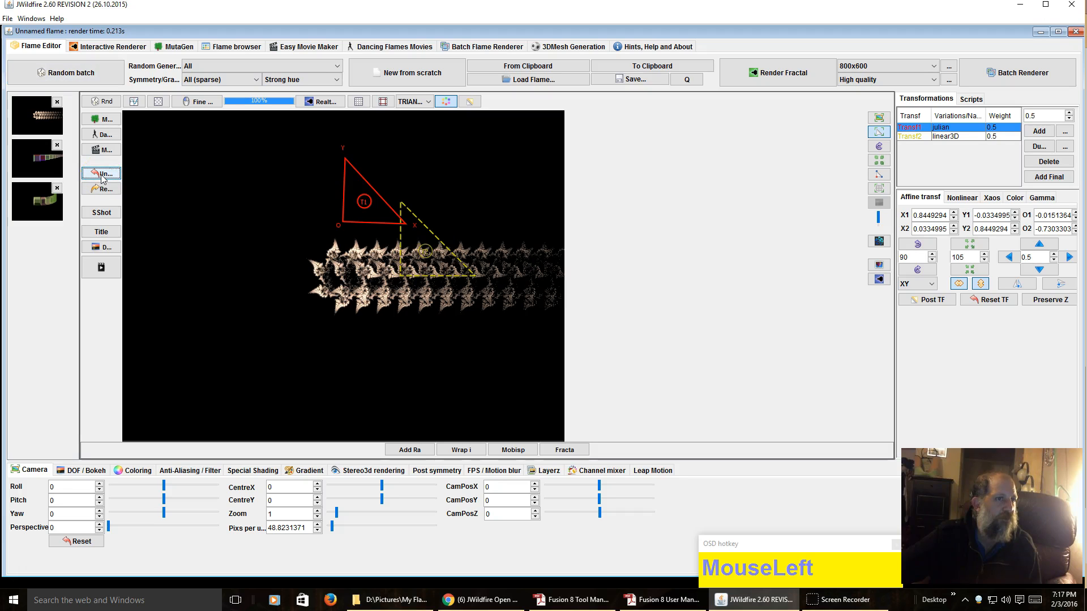
click(102, 177)
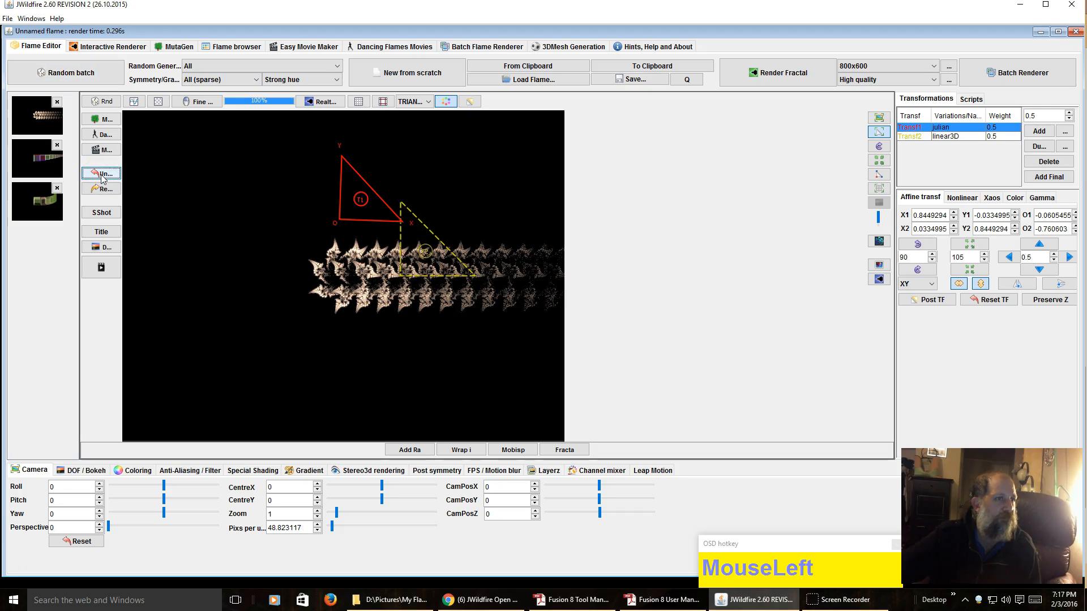
click(102, 177)
click(101, 192)
click(101, 192)
click(101, 192)
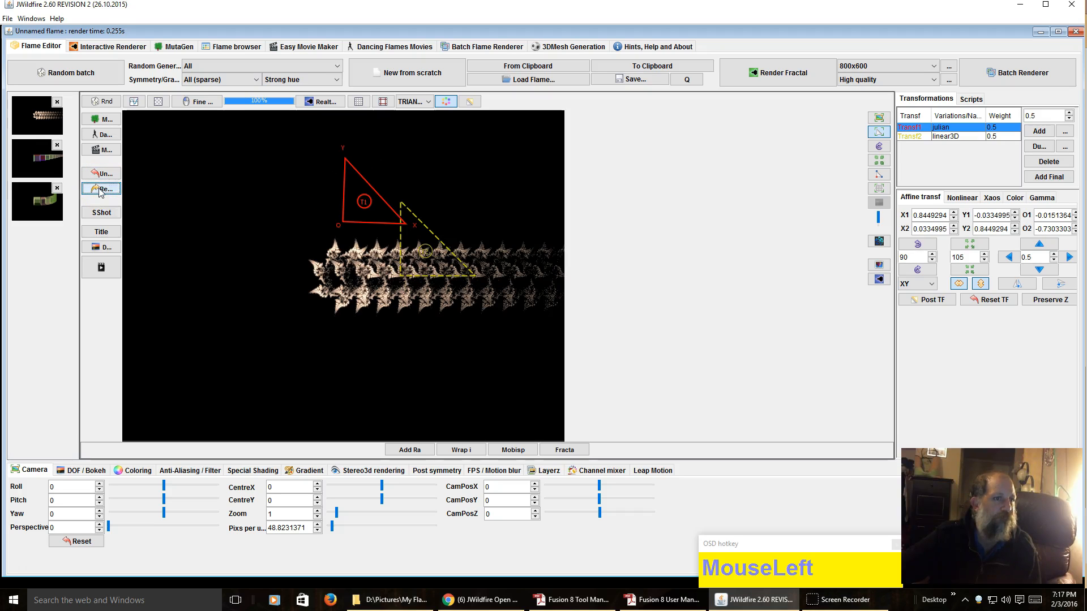
click(101, 192)
Step: Move the julian transform triangle's origin to about -0.89, -0.67 and store a snapshot of the flame in the thumbnail ribbon
drag(364, 201, 230, 222)
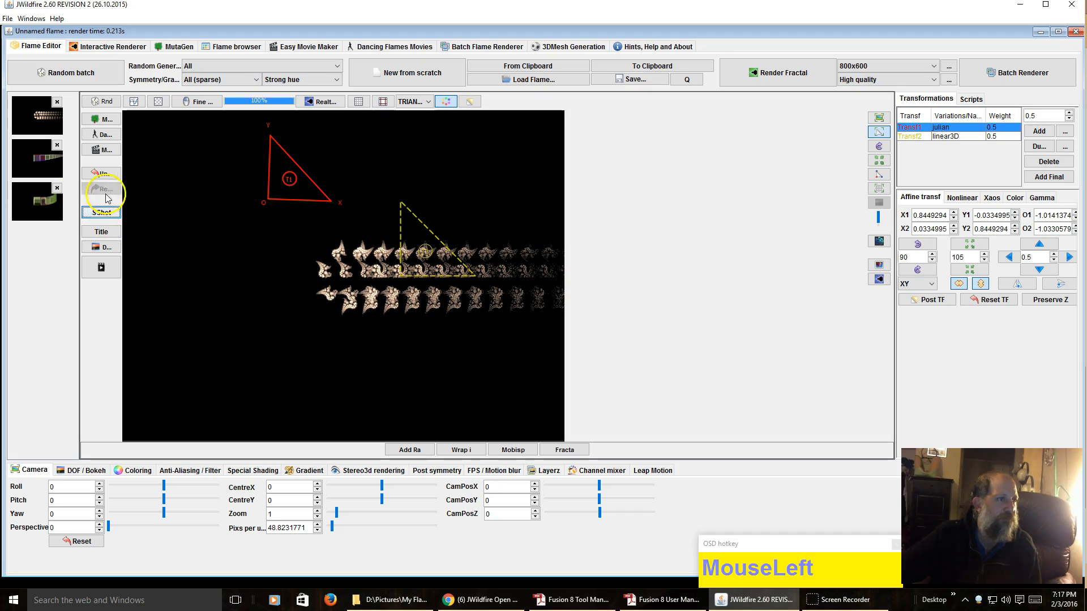
click(119, 220)
mouse_move(286, 202)
mouse_down()
mouse_move(291, 192)
mouse_move(286, 226)
mouse_move(269, 211)
mouse_move(281, 209)
mouse_up()
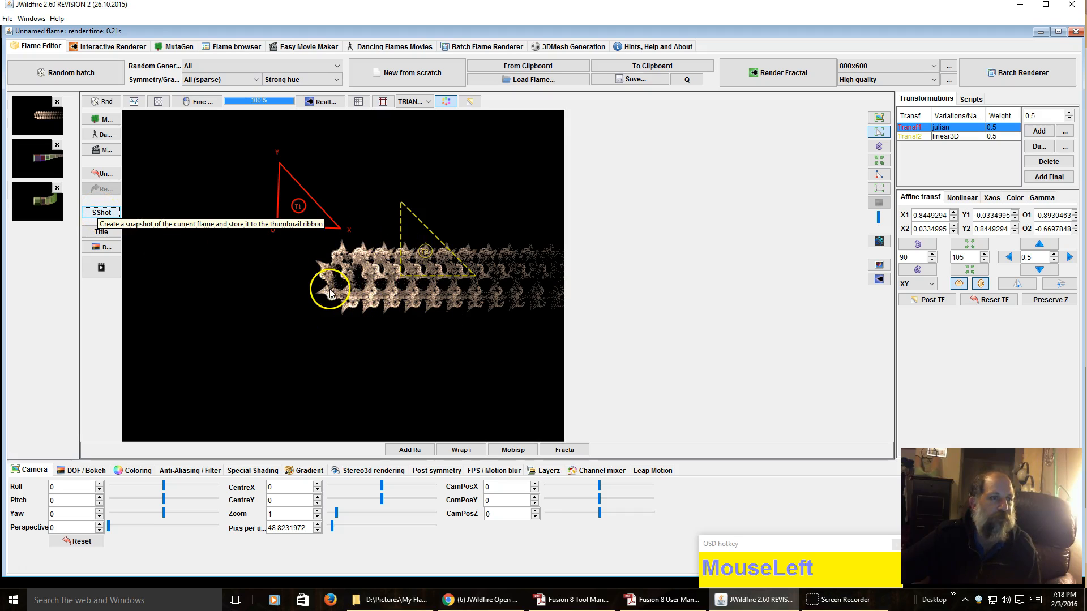
click(100, 215)
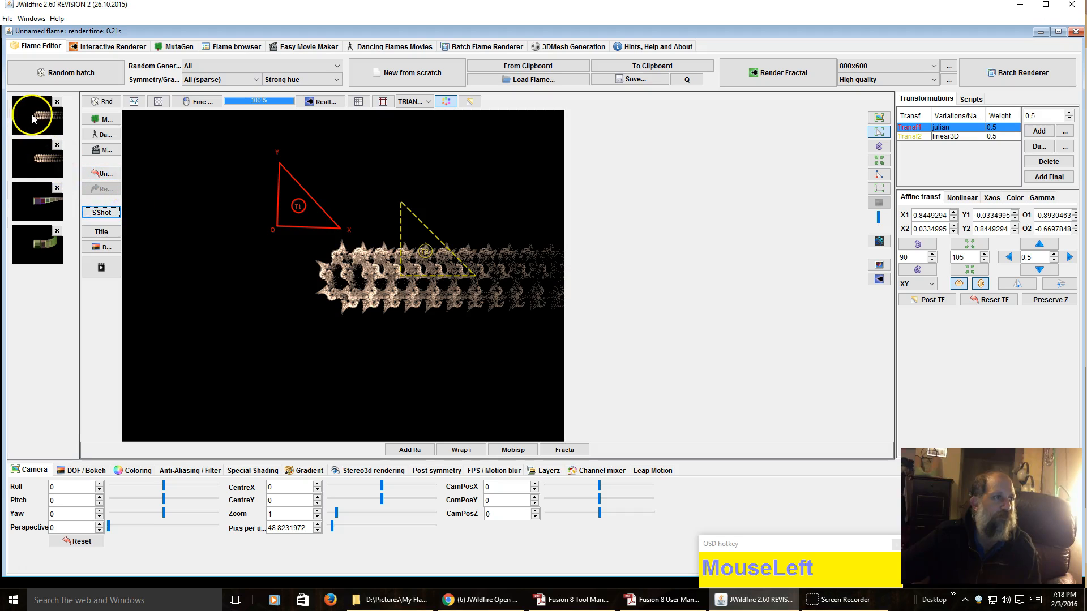
Step: Load the green dc_cube flame from the thumbnail ribbon and store a snapshot of it
click(35, 245)
double_click(34, 243)
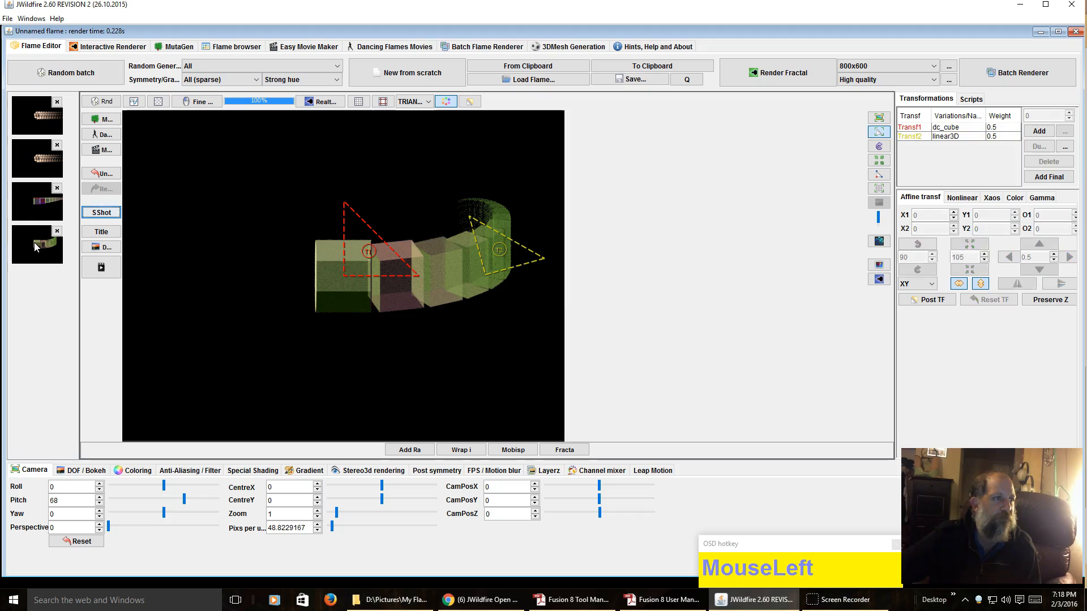
click(101, 209)
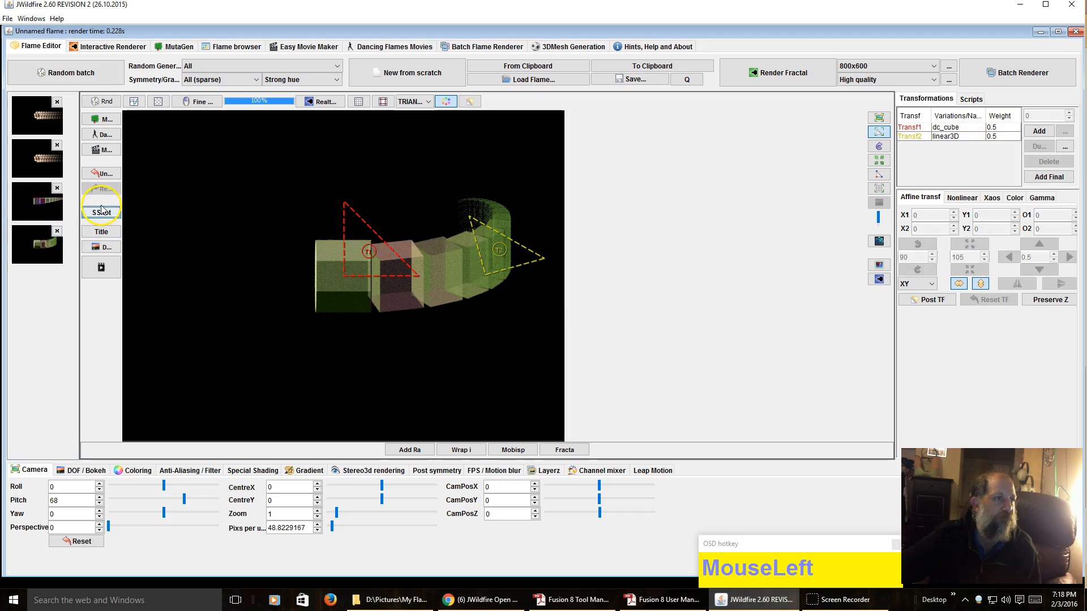
click(40, 116)
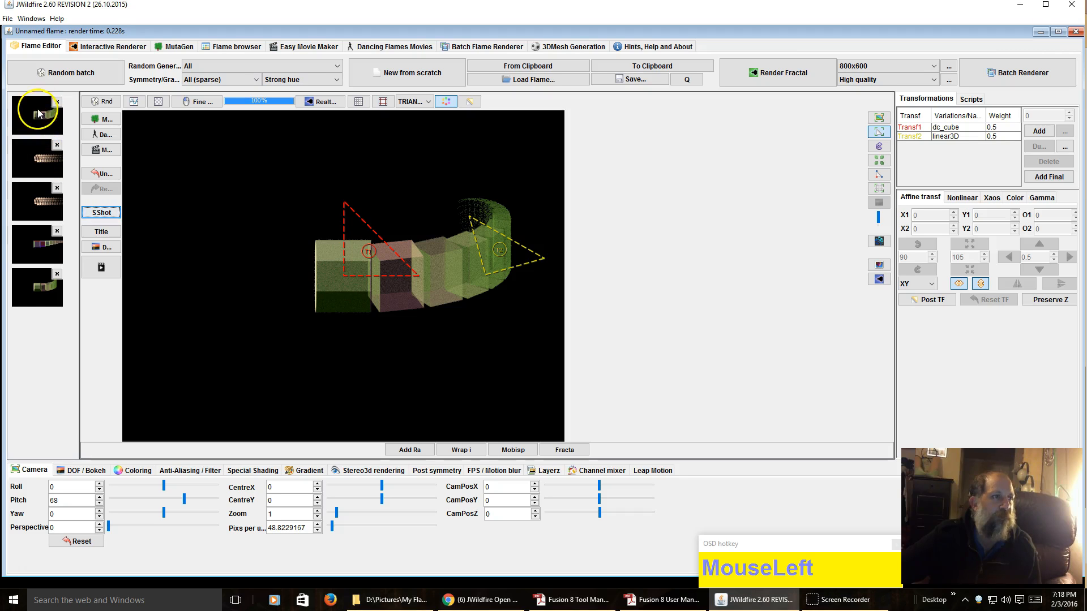
Step: Load the spiky julian flame from the third thumbnail and title it "made by" plus the author's first name and a smiley
click(41, 199)
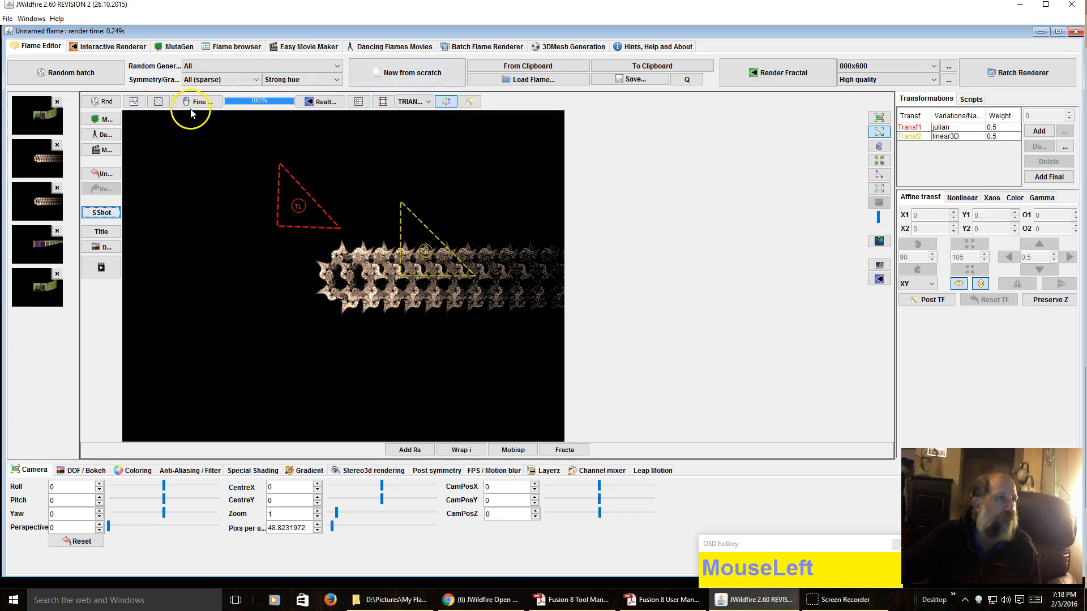
click(102, 232)
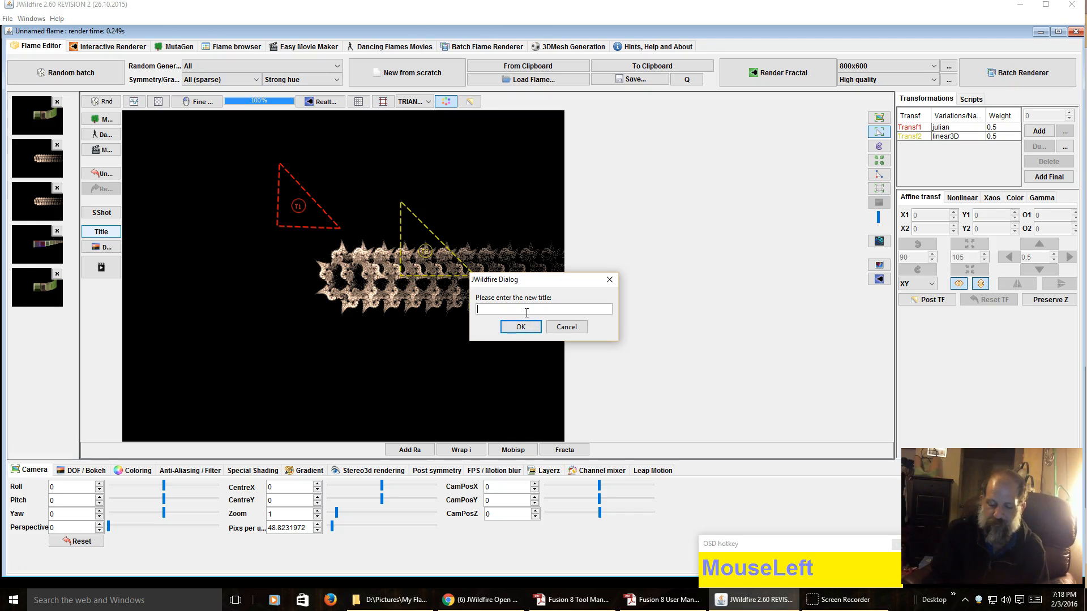
text(m)
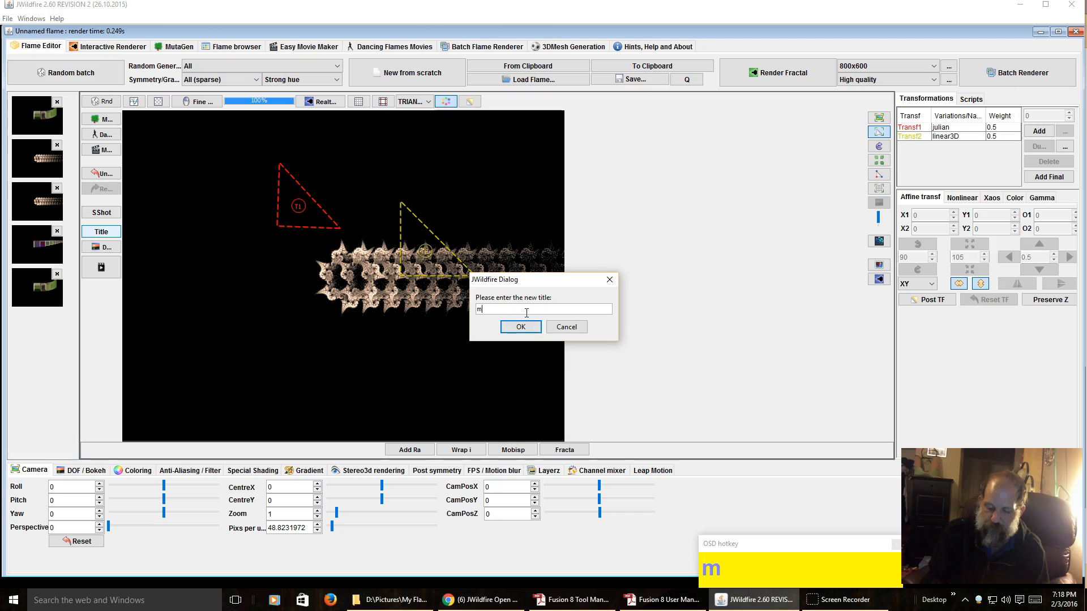
text(ade by Brad )
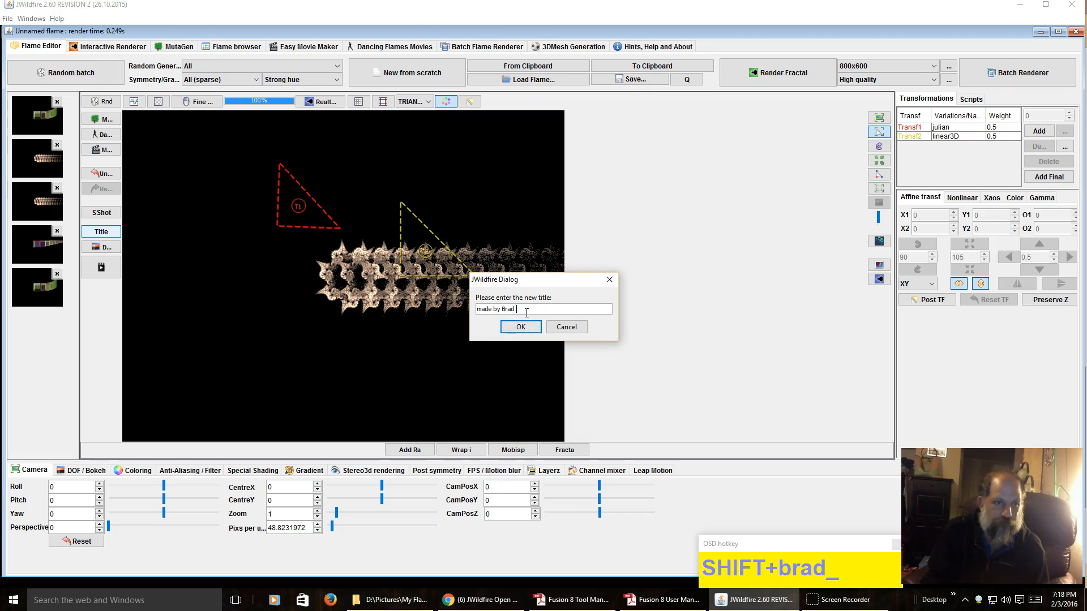
text(:)
key(Return)
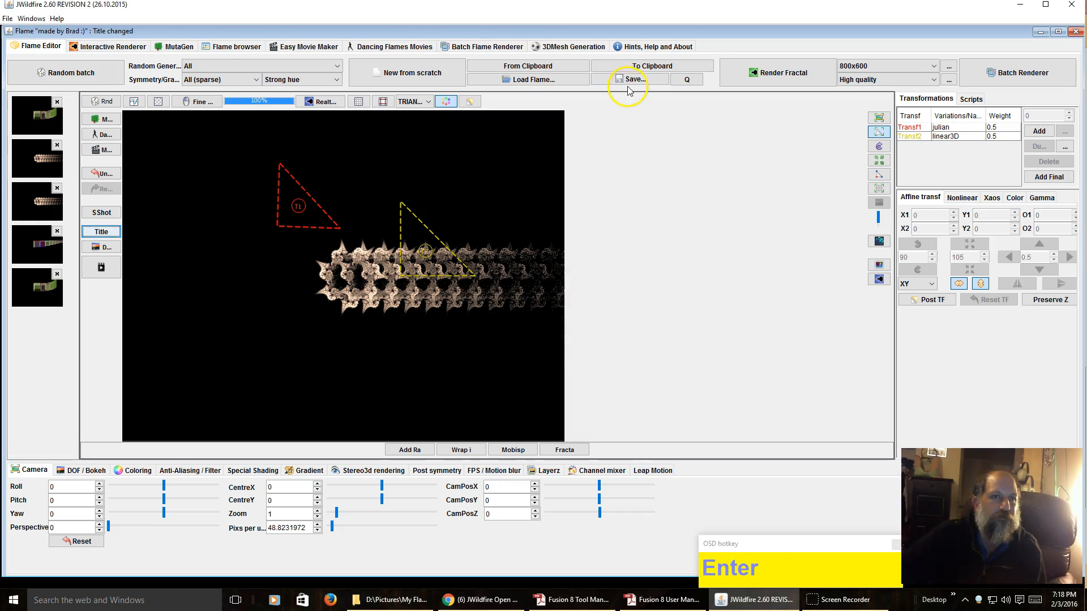
Step: Copy the titled flame to the clipboard and open a blank Notepad document
click(654, 67)
click(11, 597)
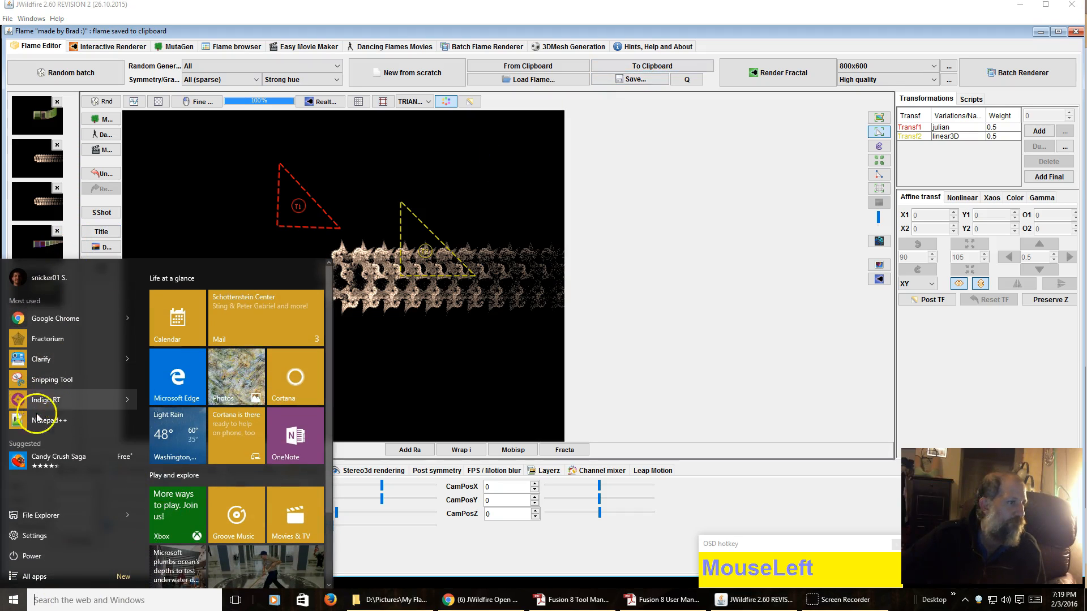
click(56, 604)
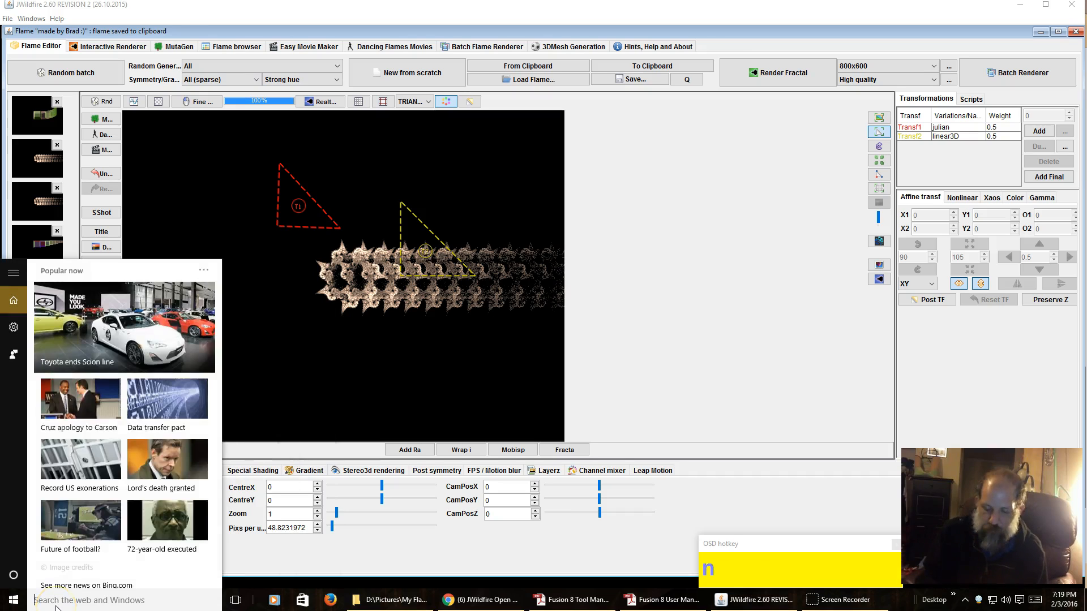
text(not)
key(Return)
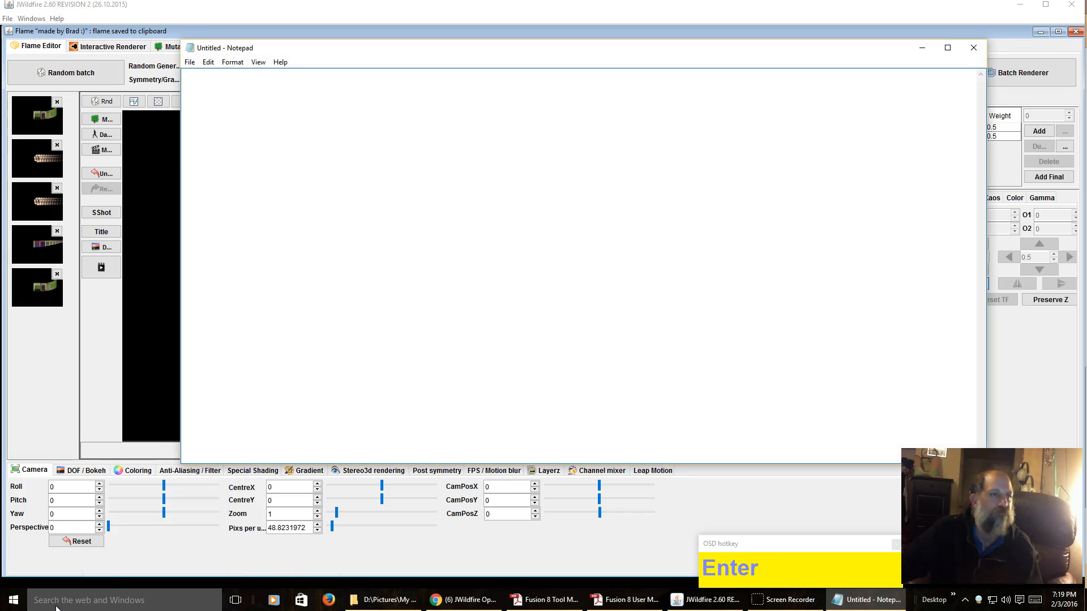
Step: Paste the flame's code into Notepad, highlight its flame name attribute at the beginning, and switch back to JWildfire
right_click(392, 156)
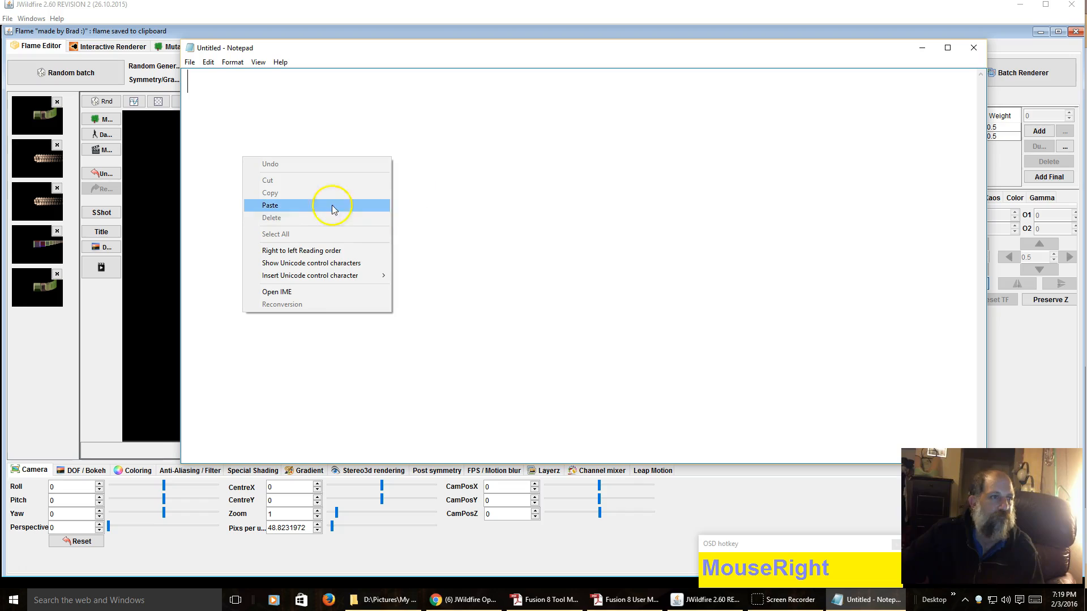
click(292, 204)
scroll(330, 221, up, 12)
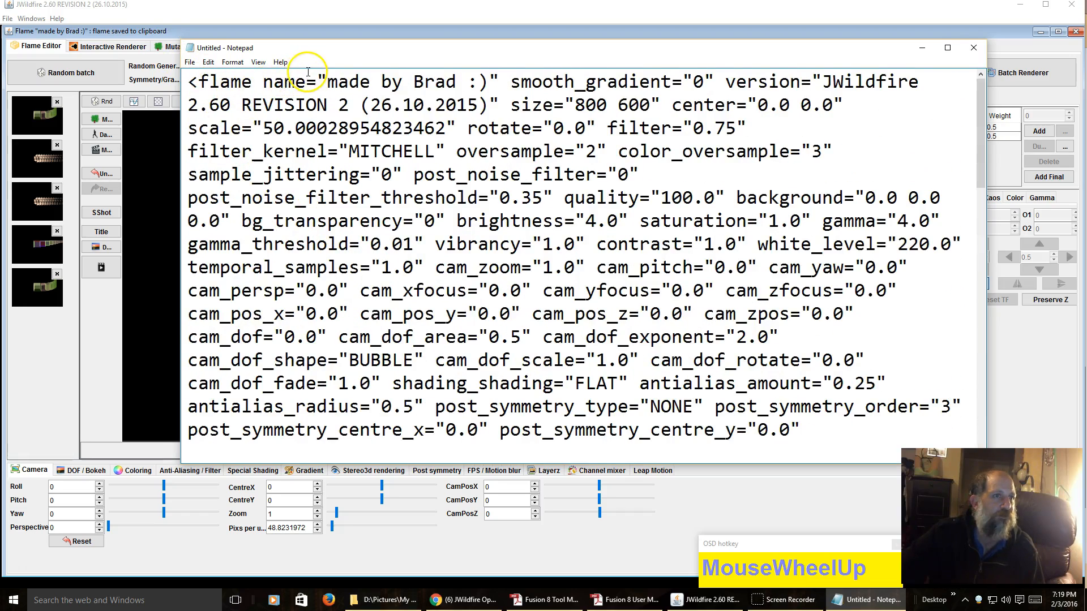
drag(200, 82, 499, 81)
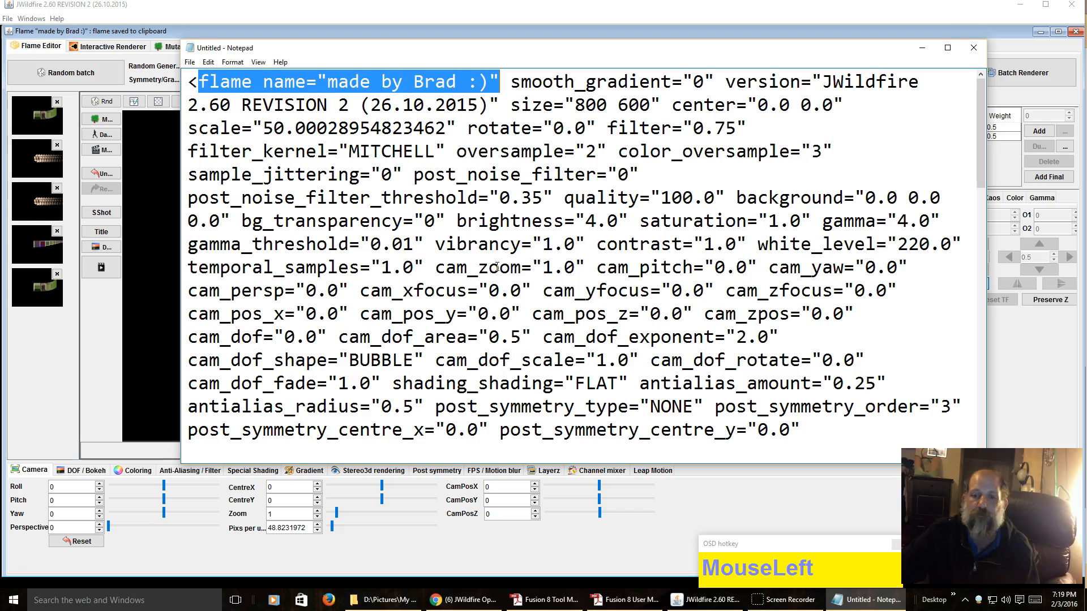
click(36, 396)
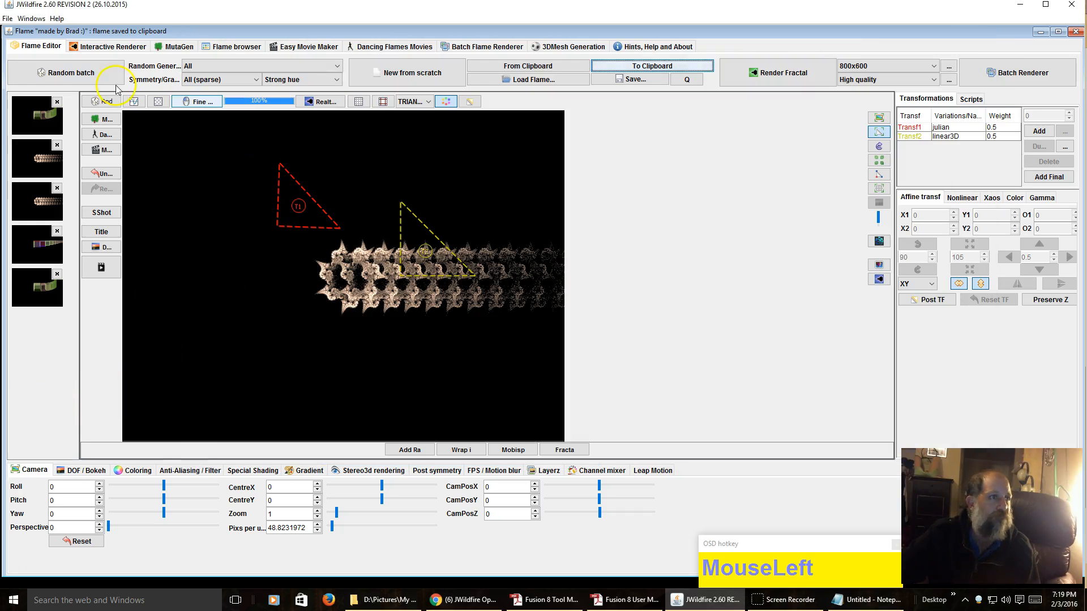
Step: Apply random depth-of-field (bokeh) settings to the titled flame repeatedly to generate different variations
click(95, 250)
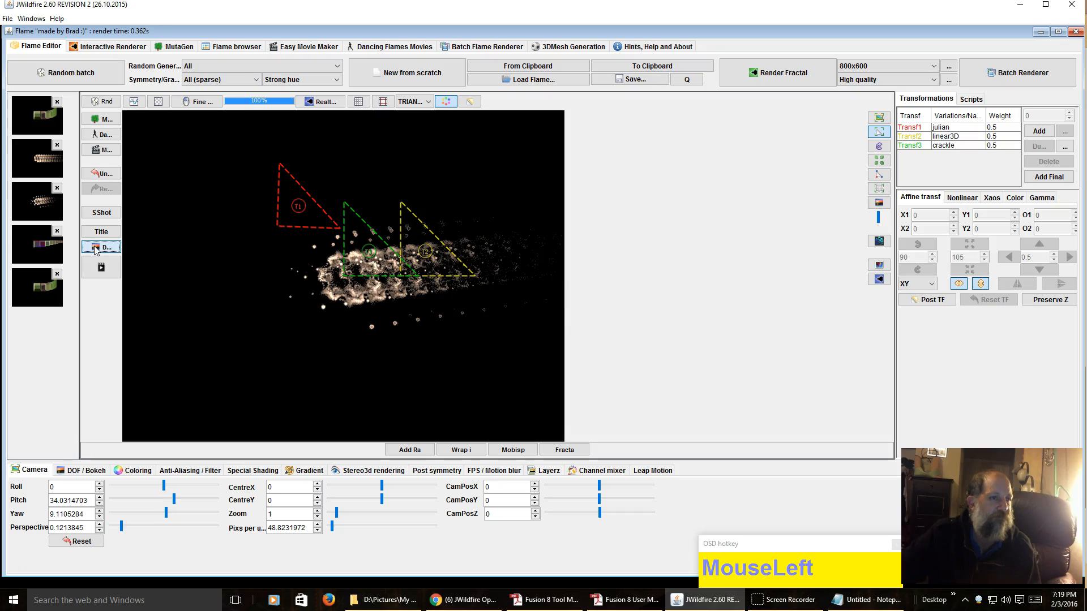
click(95, 251)
click(95, 250)
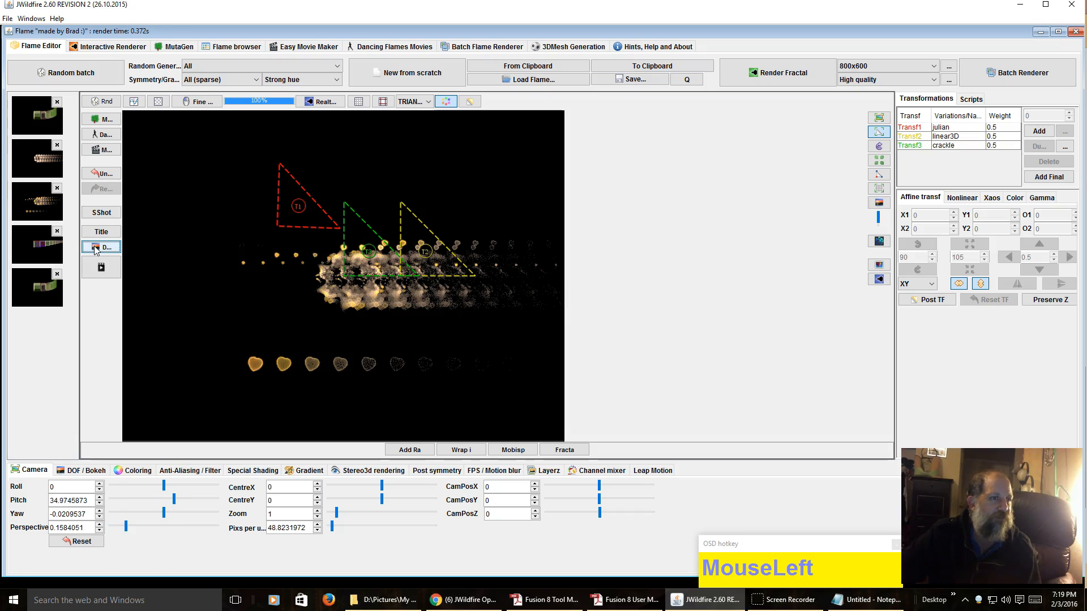
click(95, 250)
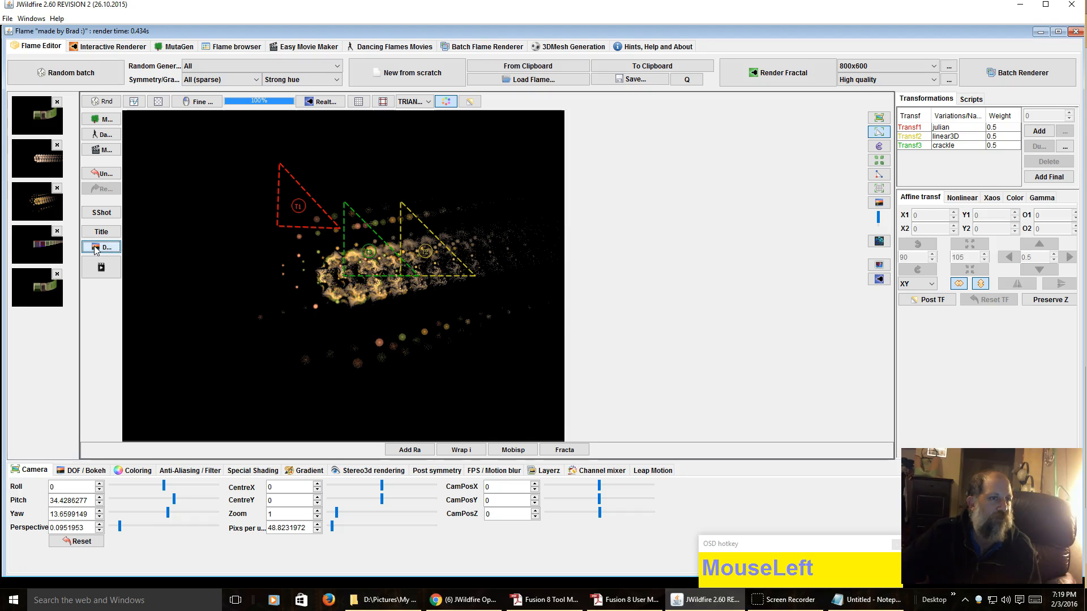
click(95, 247)
click(95, 248)
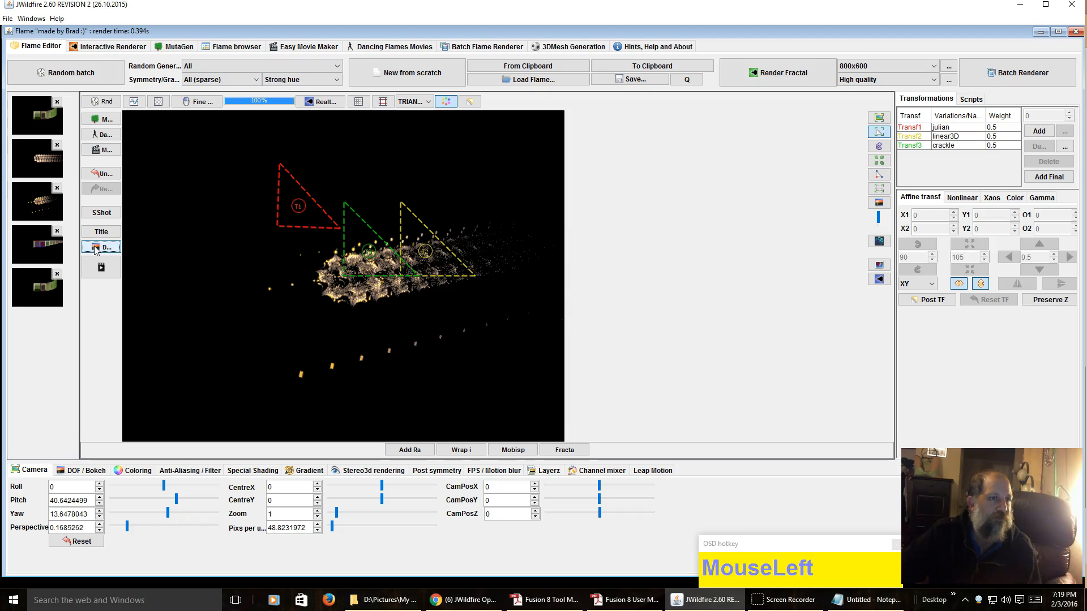
click(95, 247)
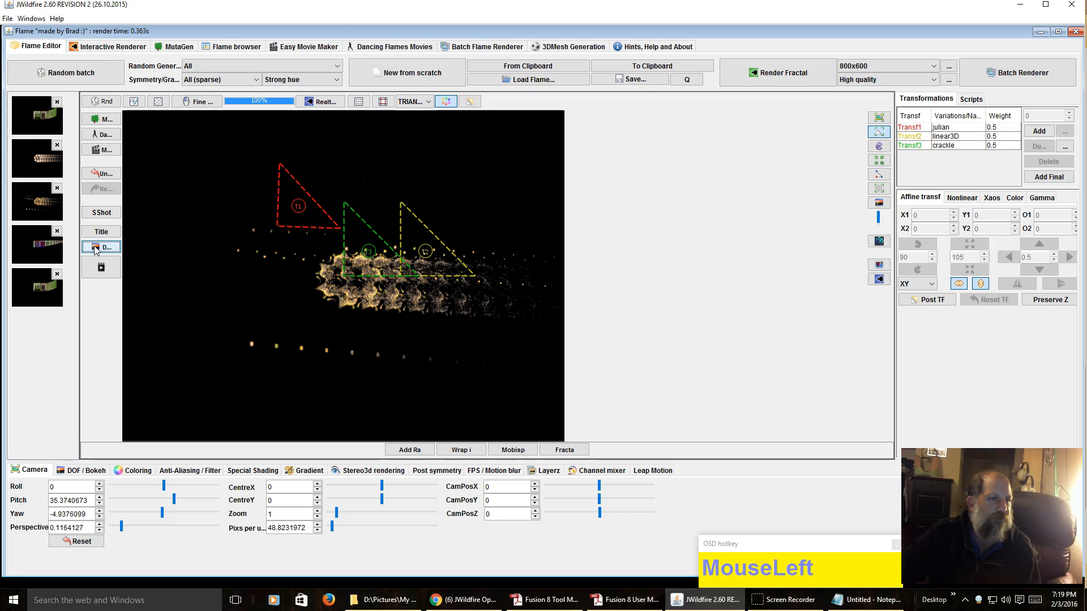
click(95, 248)
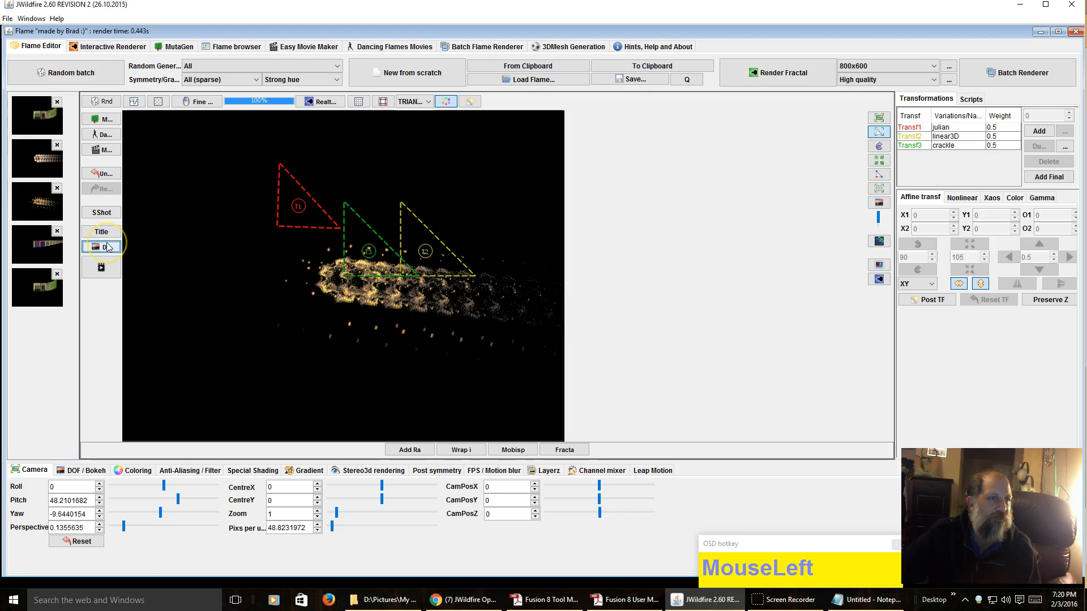
click(108, 247)
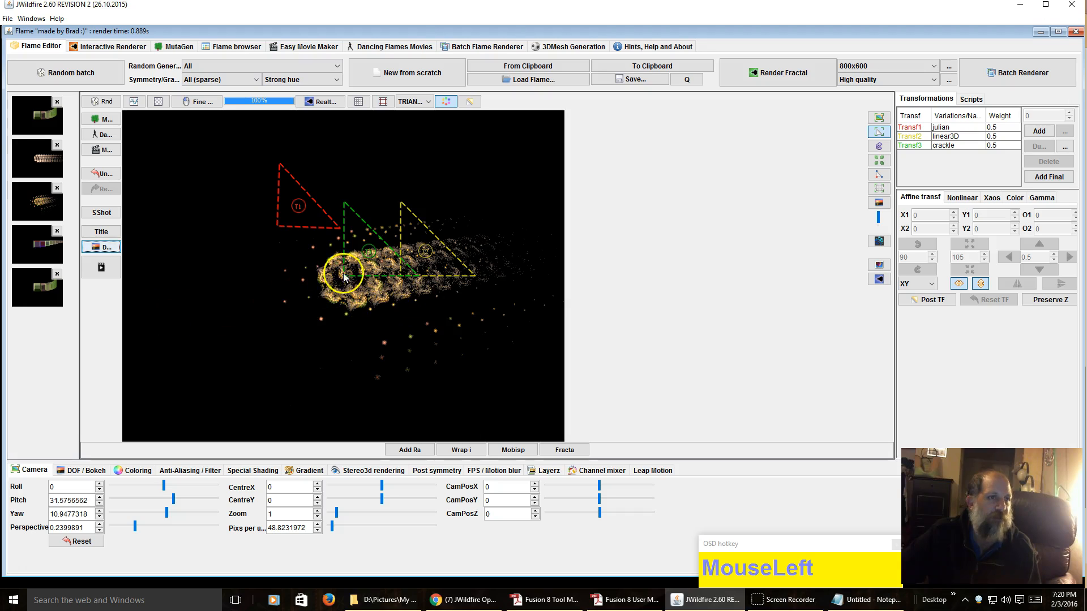
scroll(351, 269, up, 1)
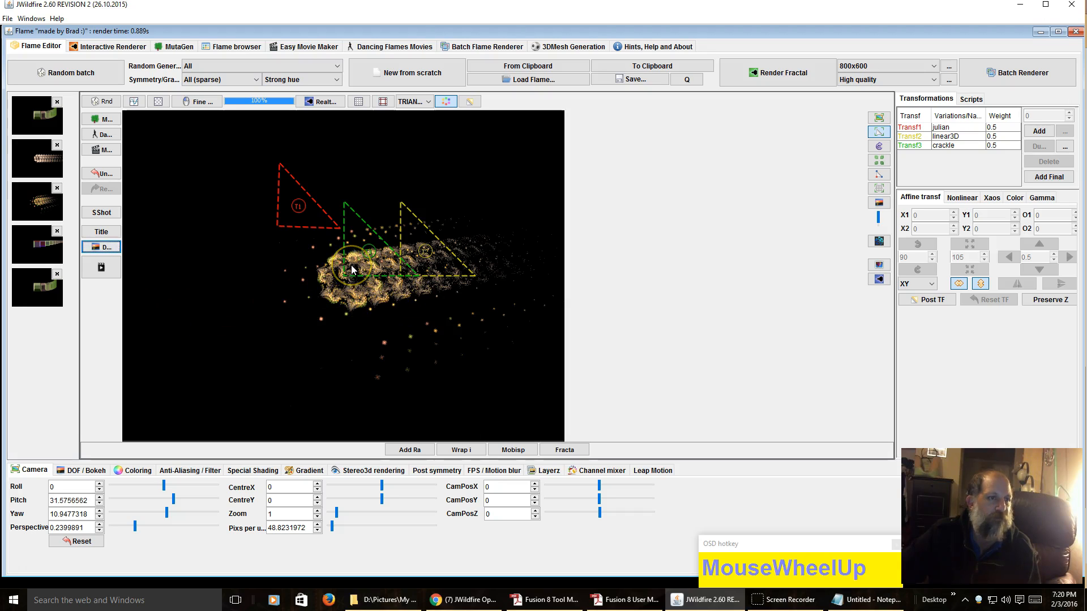
Step: Load the untitled julian flame from the second thumbnail, store a snapshot of it, and reload its plain version from the thumbnails
click(34, 163)
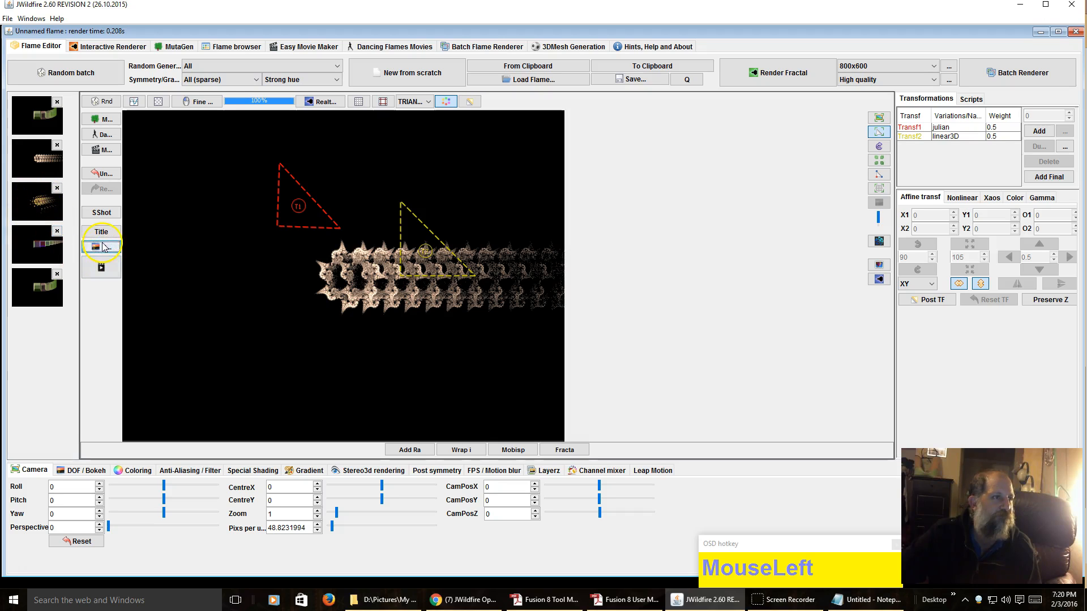
click(100, 218)
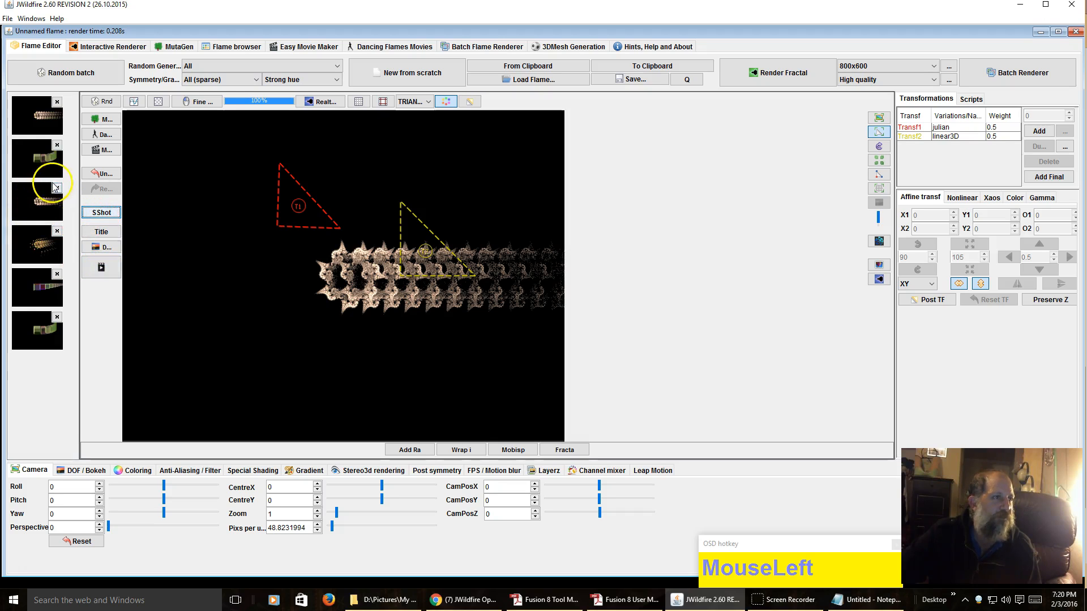
double_click(44, 201)
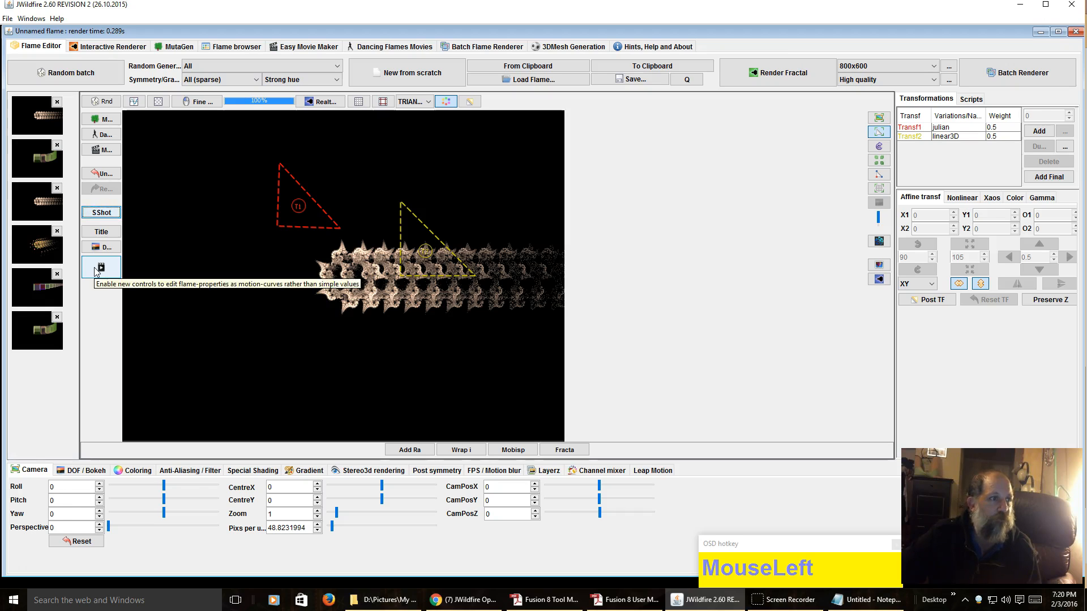
Step: Enable the motion-curve controls and open the rotation curve of Transf1 (julian) for editing
click(98, 268)
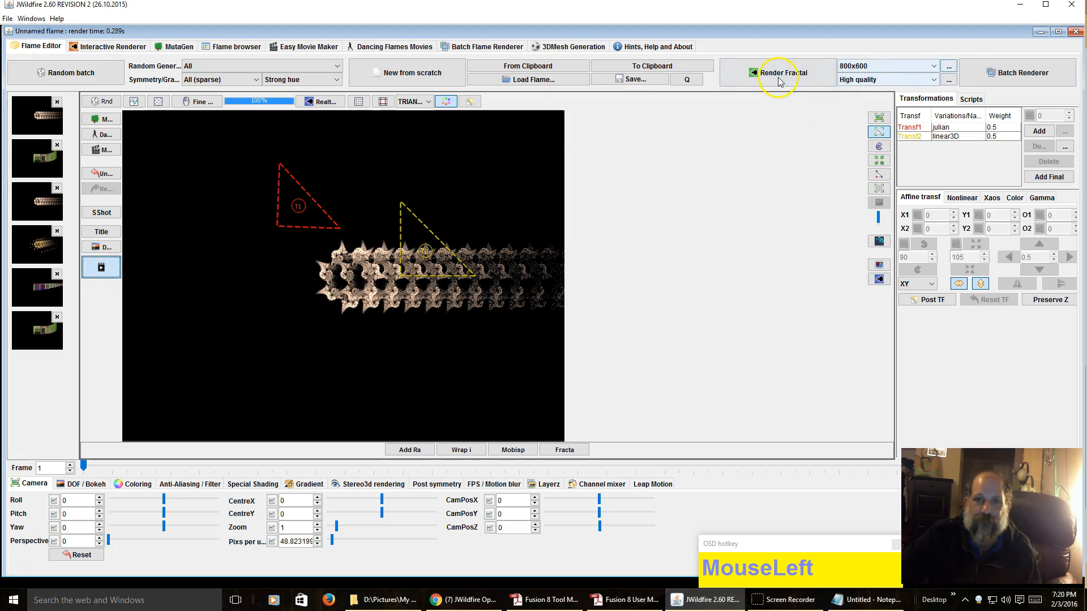
click(941, 128)
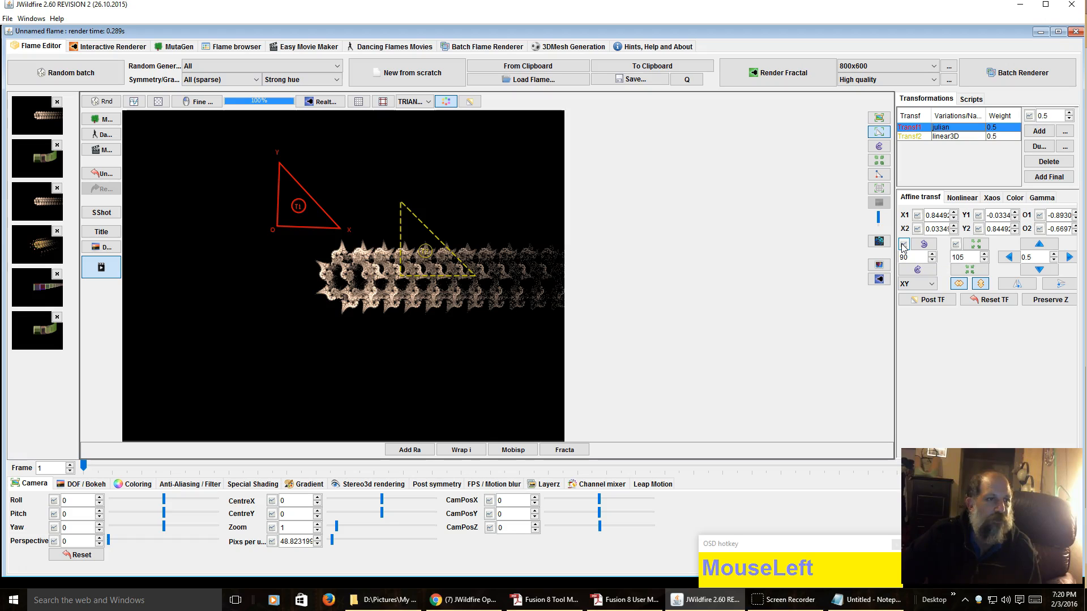
click(902, 246)
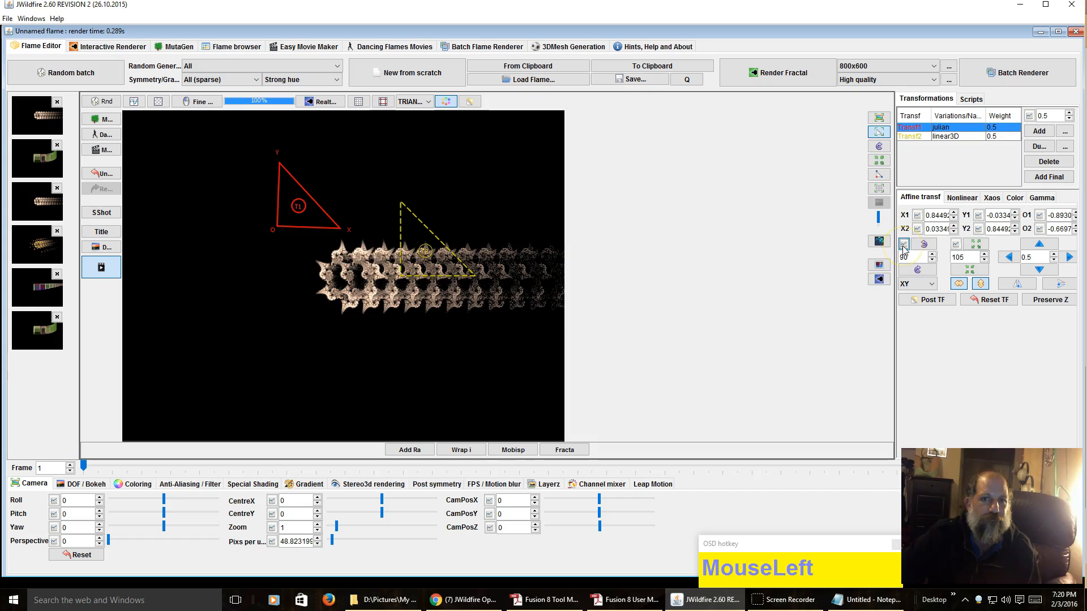
Step: Add points to the xyRotate curve at frame 60 with value about 54 and frame 200 with value about -64, and apply it
click(585, 371)
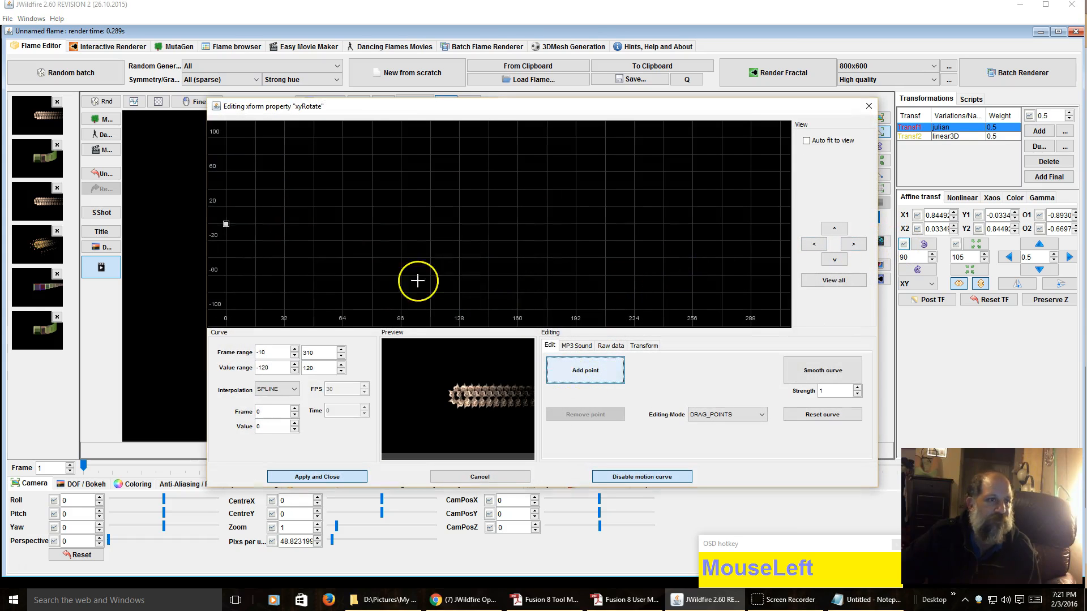
click(335, 178)
click(609, 374)
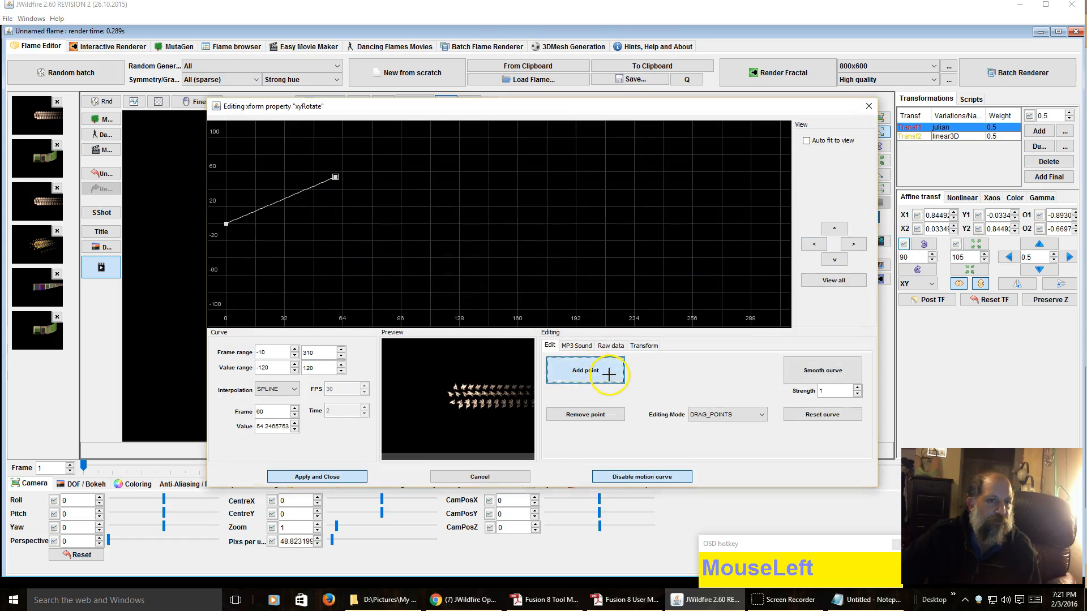
click(590, 278)
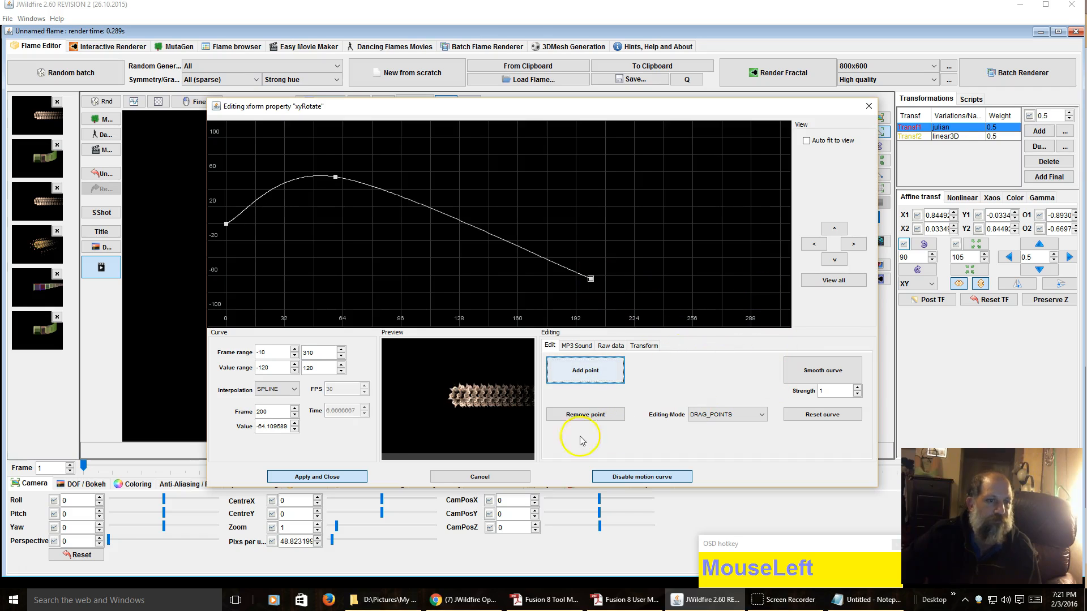
click(304, 476)
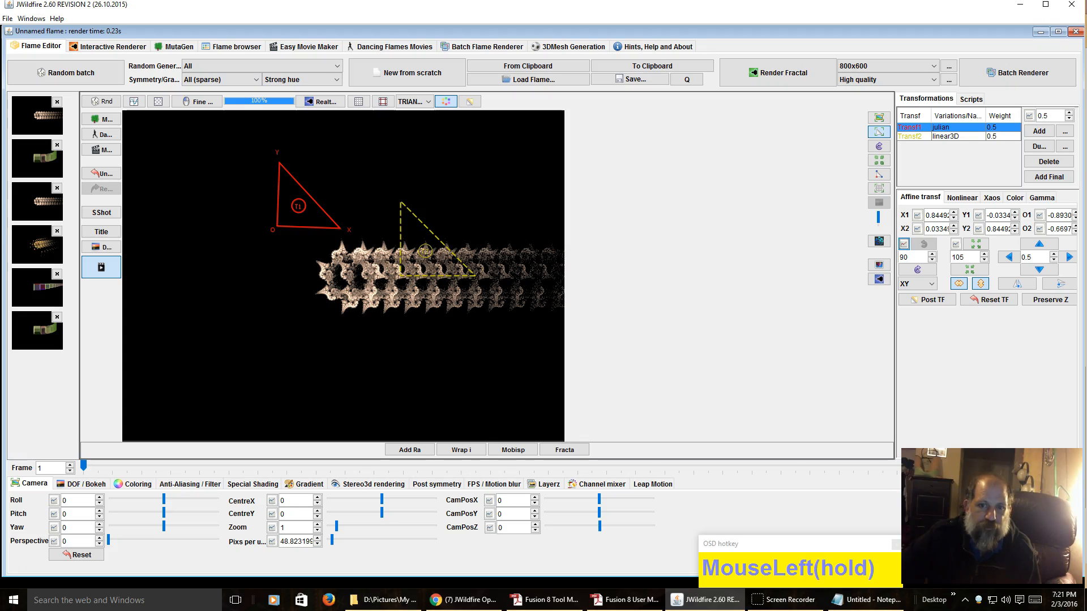
Step: Play the flame's rotation animation for a while, stop it, and turn the motion-curve controls off
drag(990, 516, 983, 384)
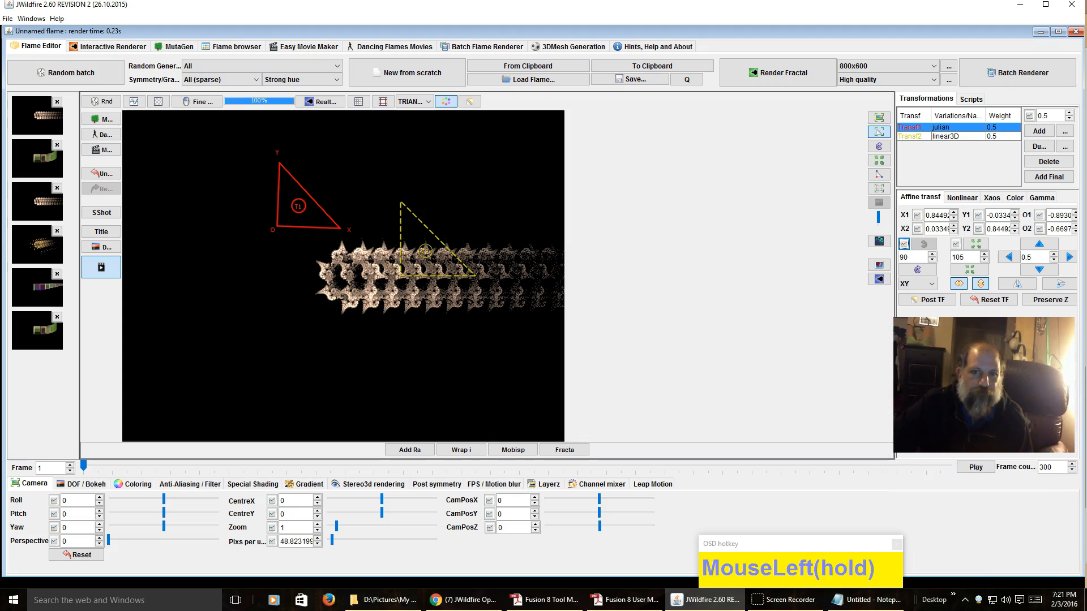
click(972, 467)
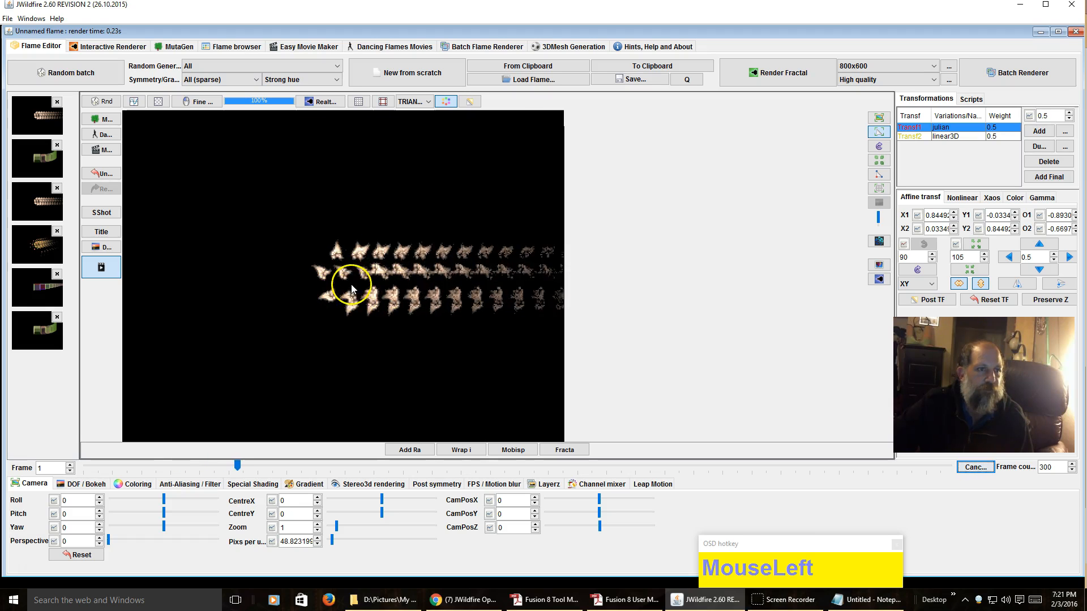
click(972, 467)
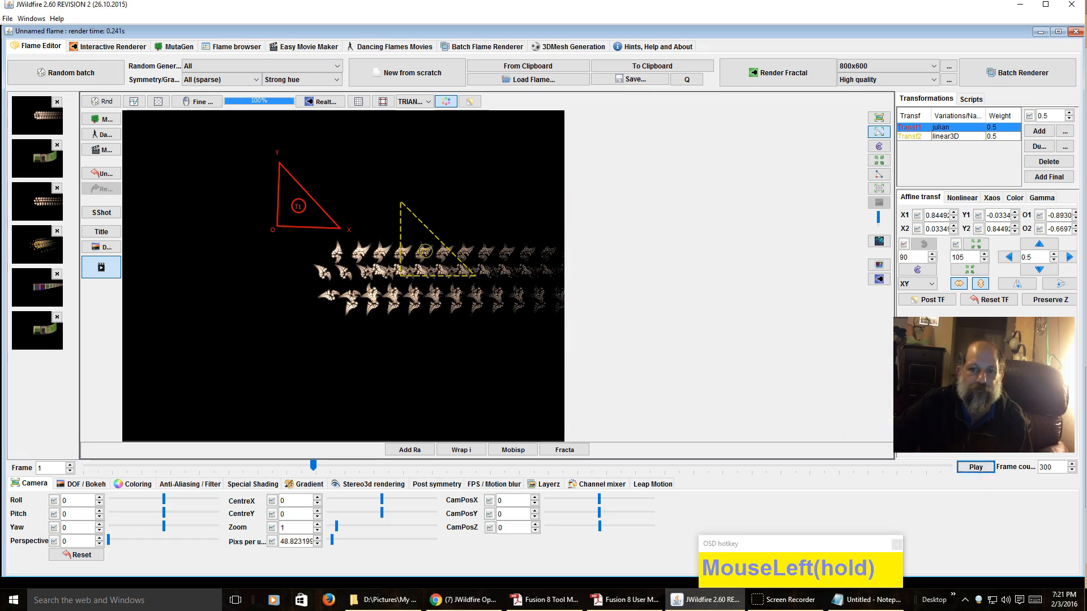
drag(984, 385, 987, 508)
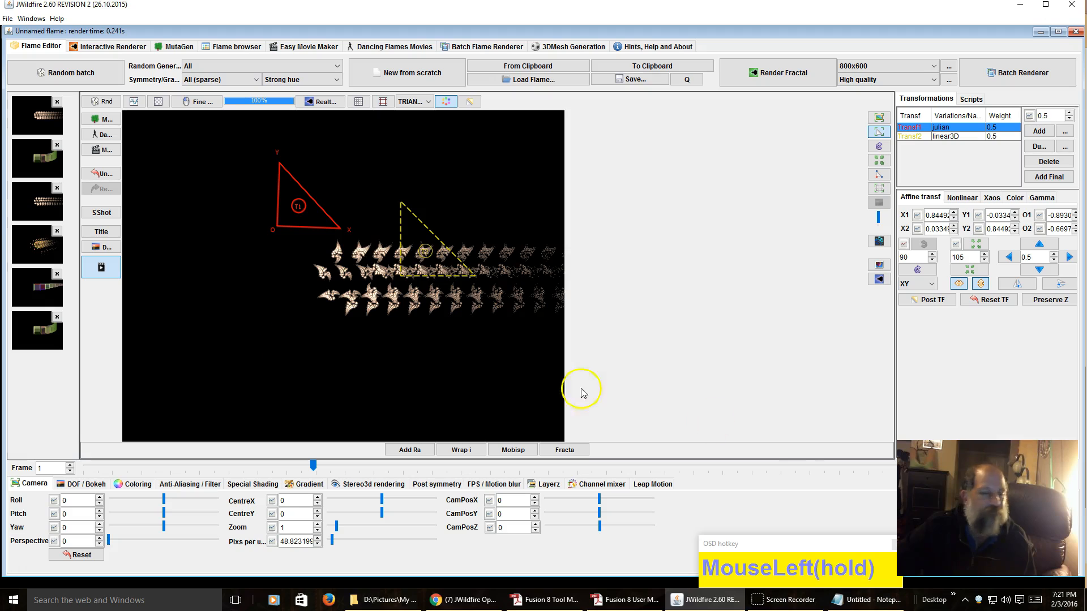
click(98, 275)
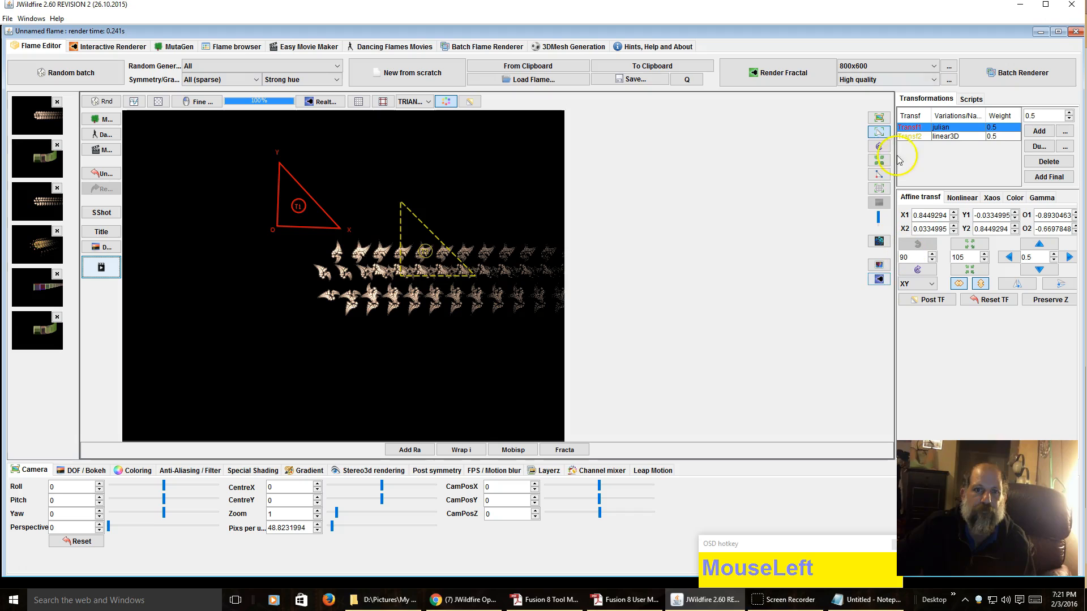
Step: Pan and zoom the flame's camera to a centre of about X 1.69, Y 0.17 and about 82 pixels per unit
click(881, 120)
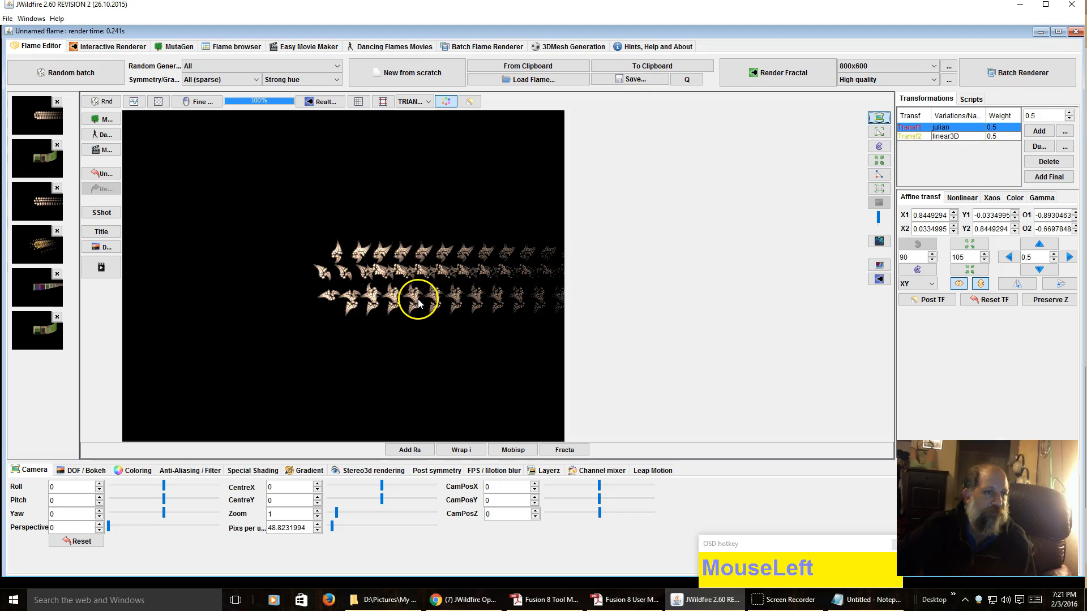
mouse_move(391, 289)
mouse_down()
mouse_move(215, 259)
mouse_move(24, 207)
mouse_move(36, 400)
mouse_move(475, 313)
mouse_move(351, 121)
mouse_move(38, 241)
mouse_move(43, 204)
mouse_move(387, 292)
mouse_up()
scroll(372, 285, up, 1)
scroll(372, 283, up, 1)
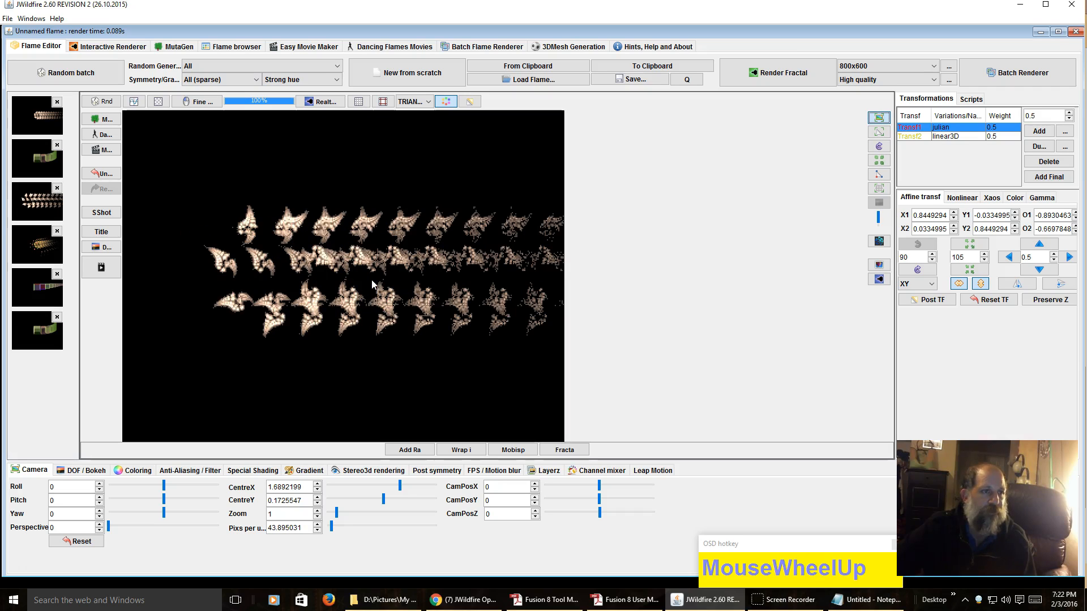
scroll(335, 244, up, 2)
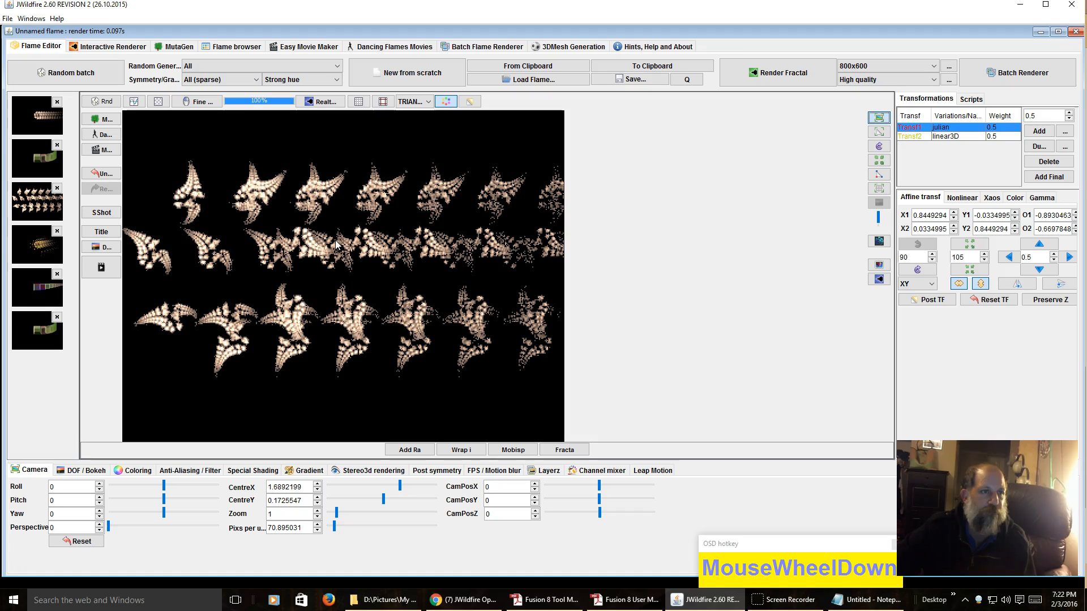
scroll(336, 245, down, 6)
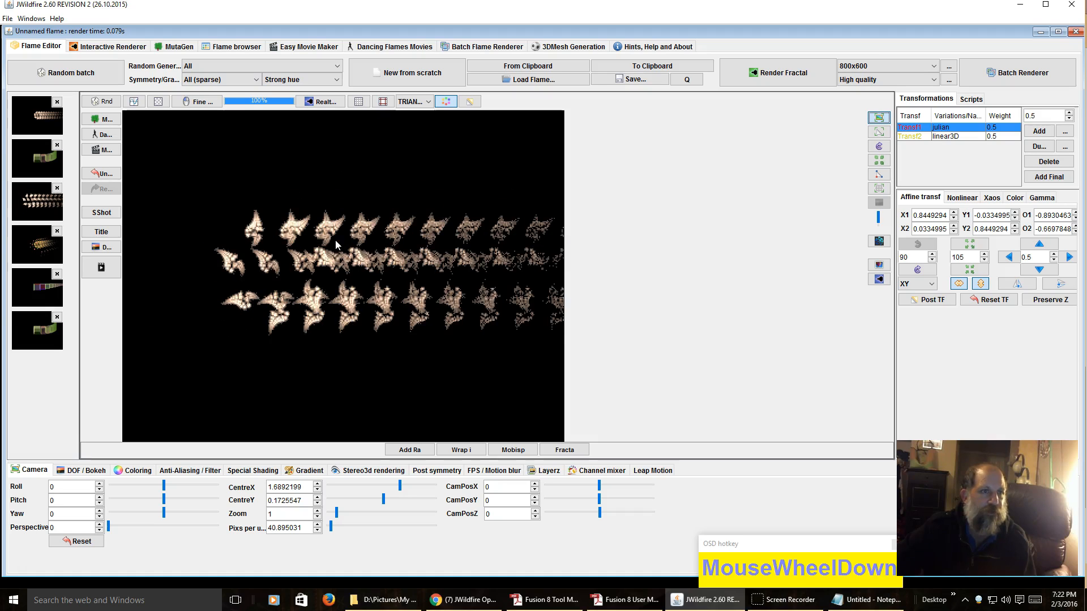
scroll(347, 298, up, 2)
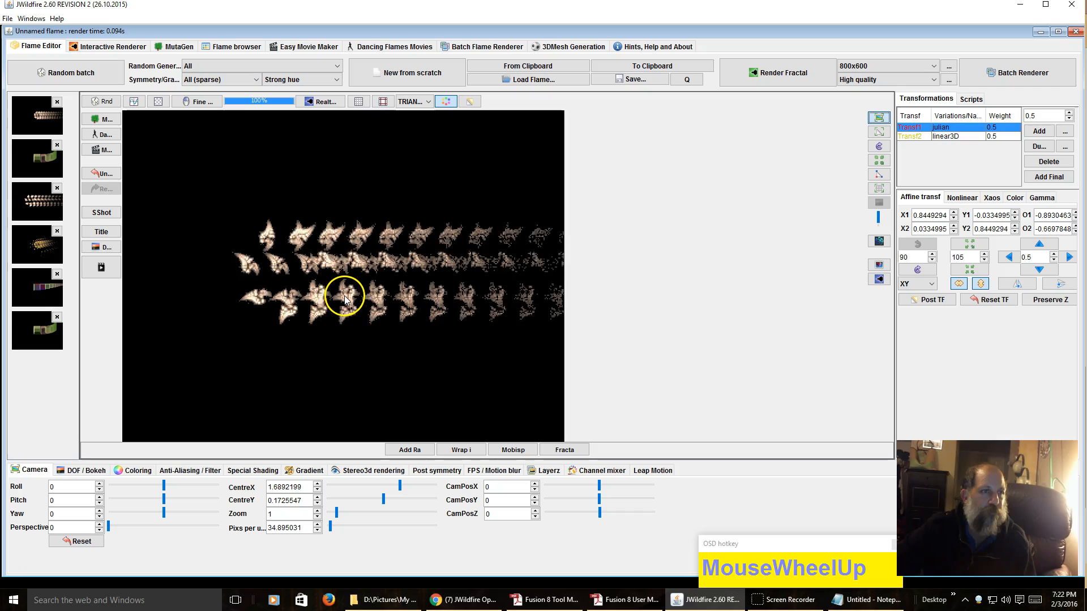
Step: Move the Transf1 triangle to an origin of about O1 -1.09, O2 0.07, and rotate it
click(879, 132)
drag(302, 237, 313, 271)
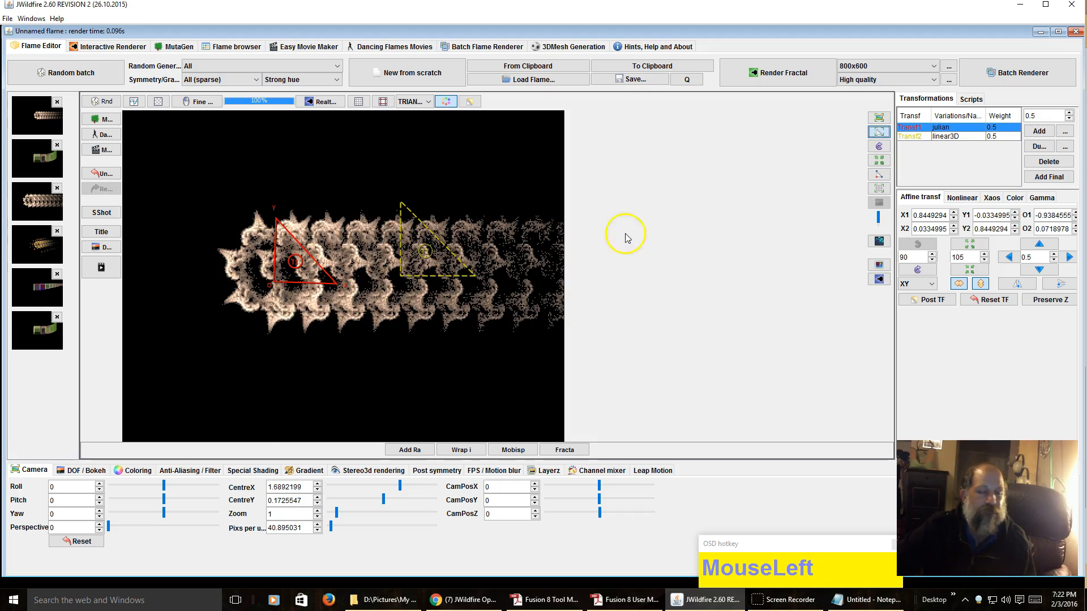
click(877, 148)
click(283, 271)
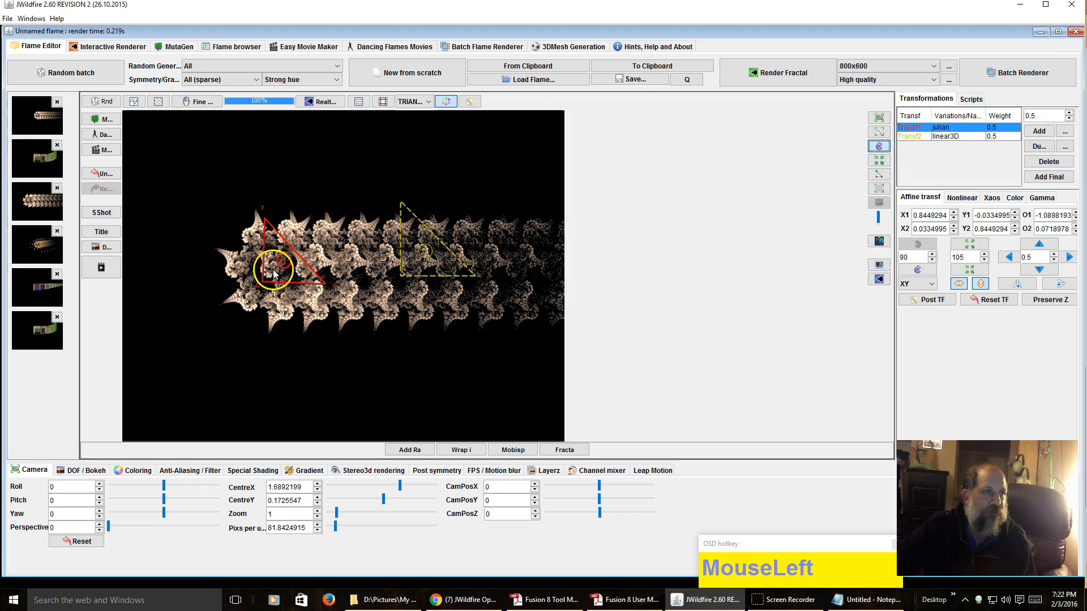
drag(283, 272, 712, 208)
Step: Rotate the Transf2 (linear3D) triangle slightly and scale it down to X1 about 0.87 and Y2 about 0.87
click(406, 245)
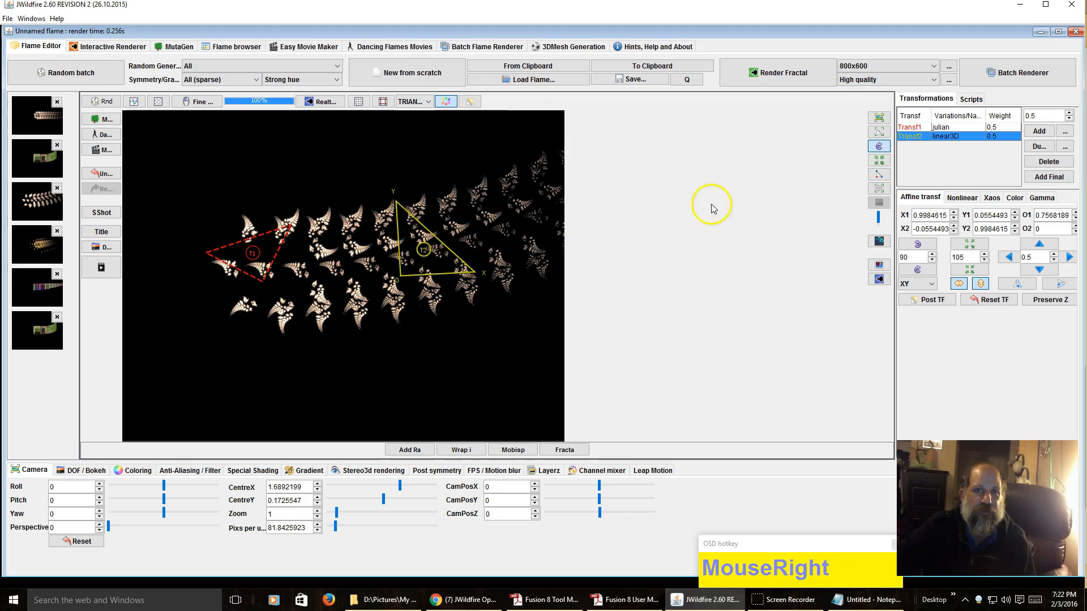
click(871, 173)
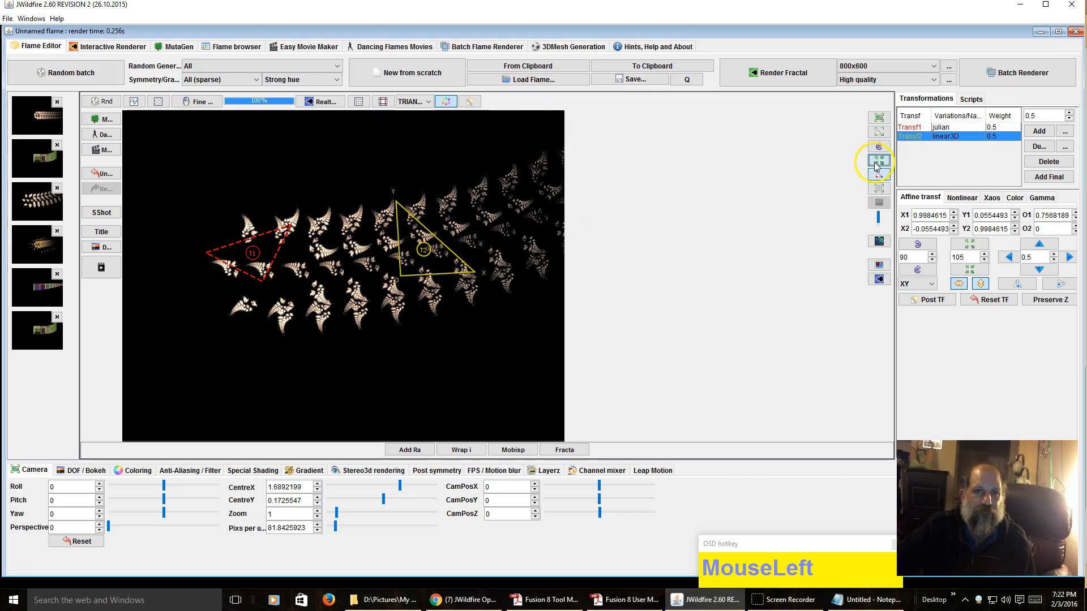
scroll(348, 256, down, 1)
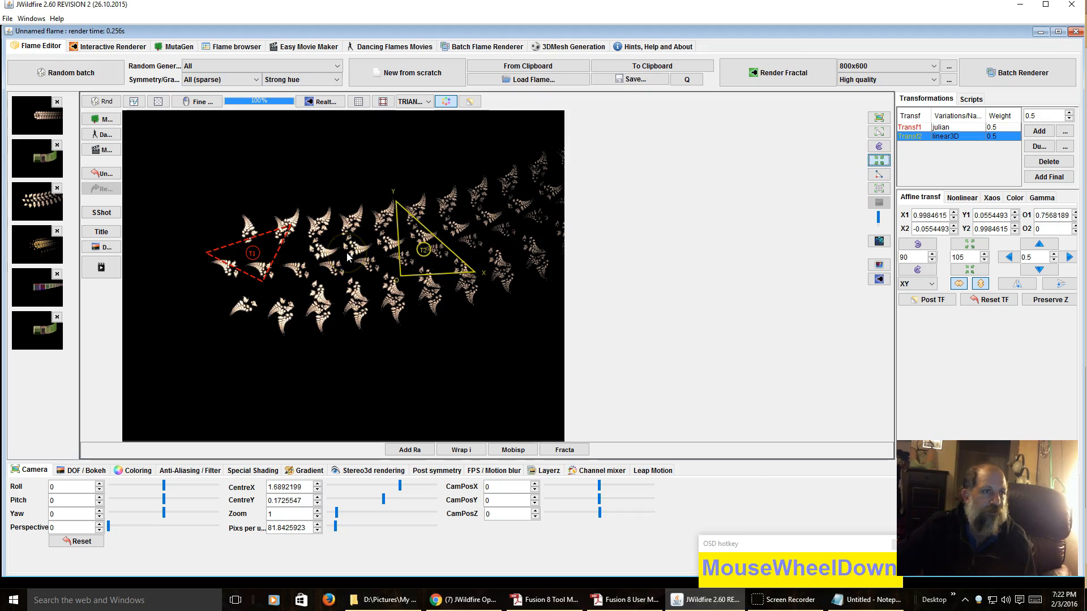
drag(415, 269, 508, 197)
click(878, 165)
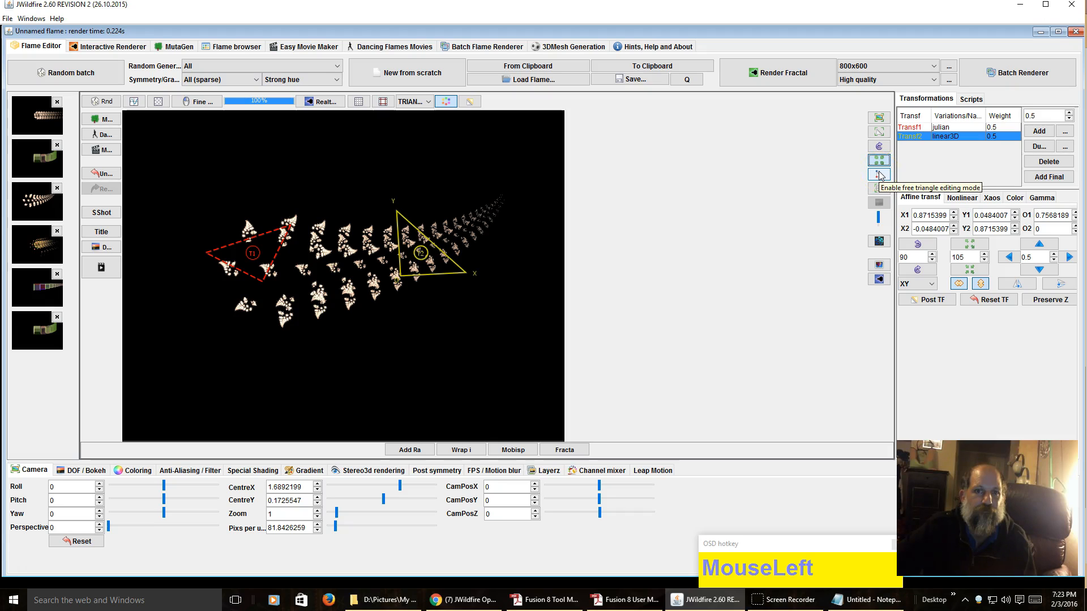
Step: Reshape Transf2 by its corners in free triangle editing mode to about X1 0.92, Y1 -0.24, X2 -0.11, Y2 0.86
click(879, 175)
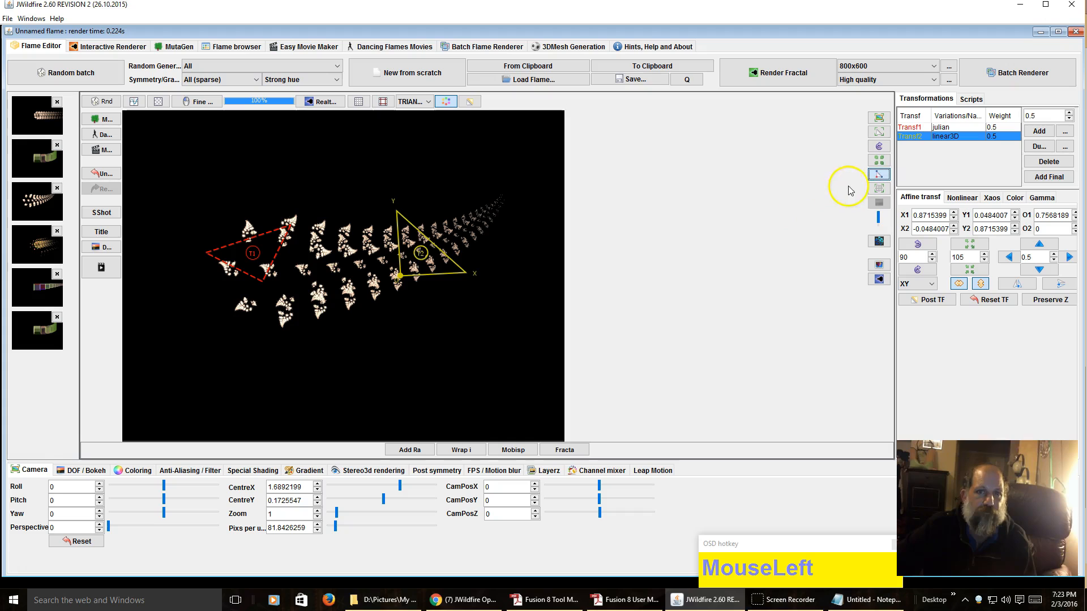
click(880, 174)
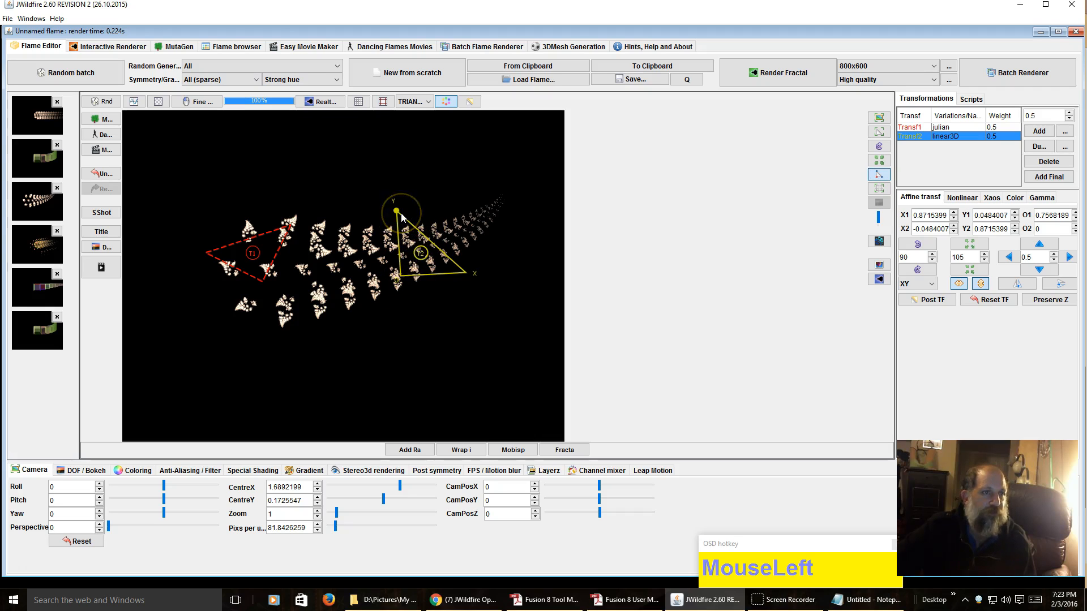
drag(401, 214, 396, 285)
drag(371, 209, 423, 227)
mouse_move(456, 260)
mouse_down()
mouse_move(448, 287)
mouse_move(479, 278)
mouse_move(440, 284)
mouse_move(466, 276)
mouse_up()
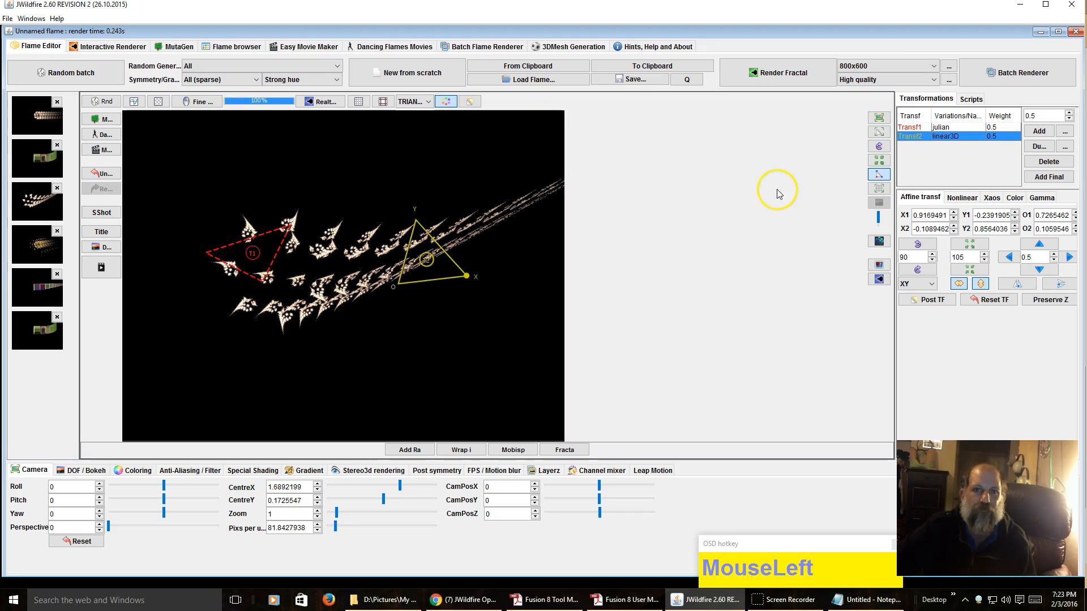
Step: Resize the view of the triangle controls without changing the flame, ending with small triangles shifted slightly over the canvas
click(879, 190)
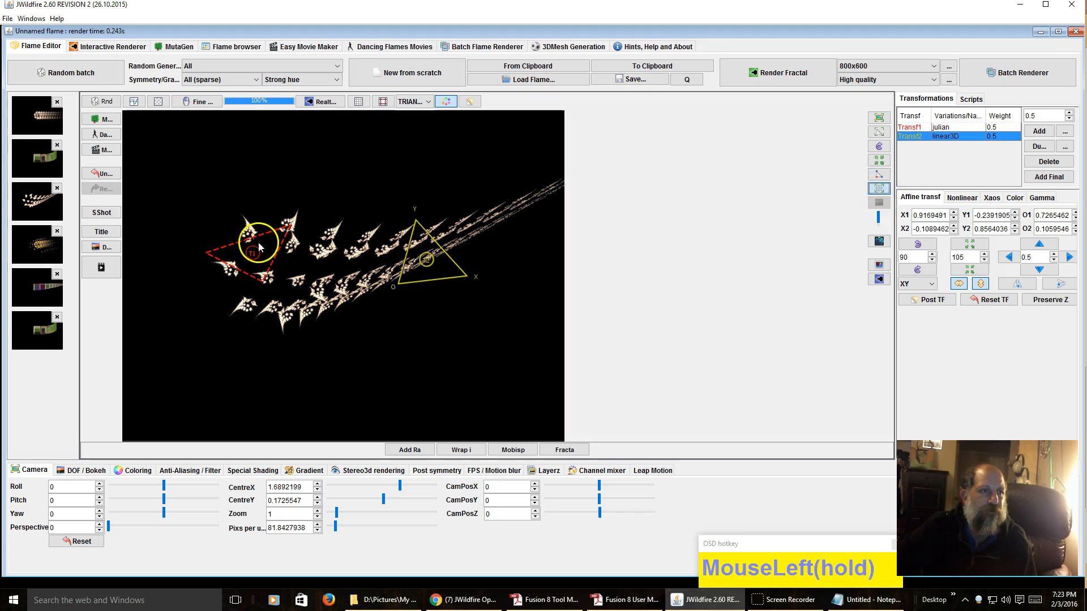
scroll(384, 265, down, 1)
scroll(385, 265, down, 2)
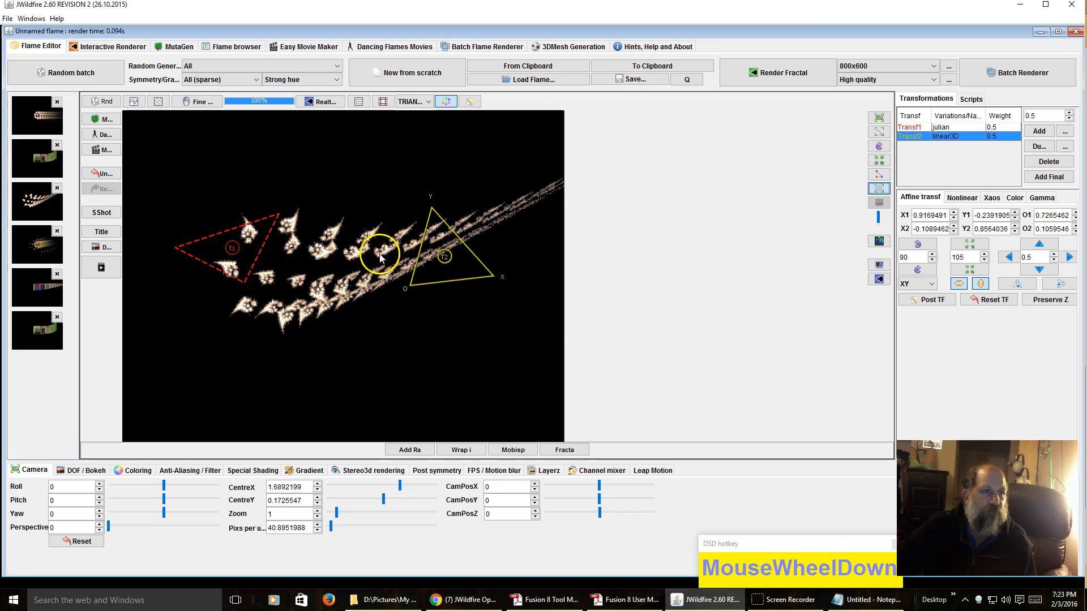
scroll(362, 249, down, 3)
scroll(356, 249, up, 3)
scroll(355, 249, up, 1)
scroll(356, 249, up, 1)
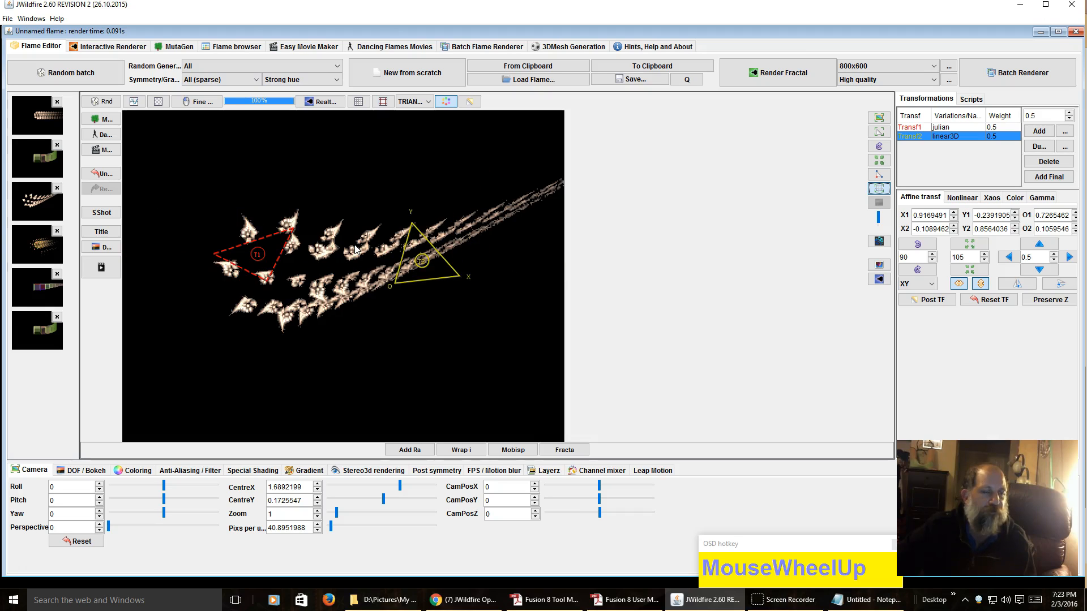
scroll(357, 250, up, 1)
scroll(355, 249, up, 1)
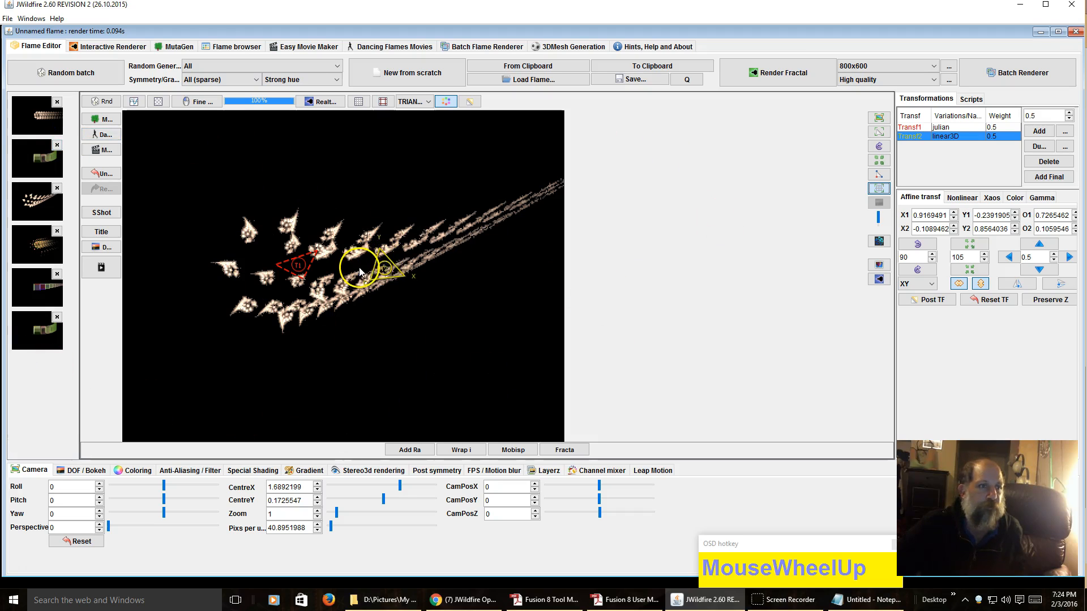
click(383, 269)
mouse_move(383, 270)
mouse_down()
mouse_move(553, 247)
mouse_move(386, 265)
mouse_up()
Step: Move Transf2 far out to about O1 8.13, O2 0.29, and shrink and shift the controls view to bring its triangle into sight
click(875, 131)
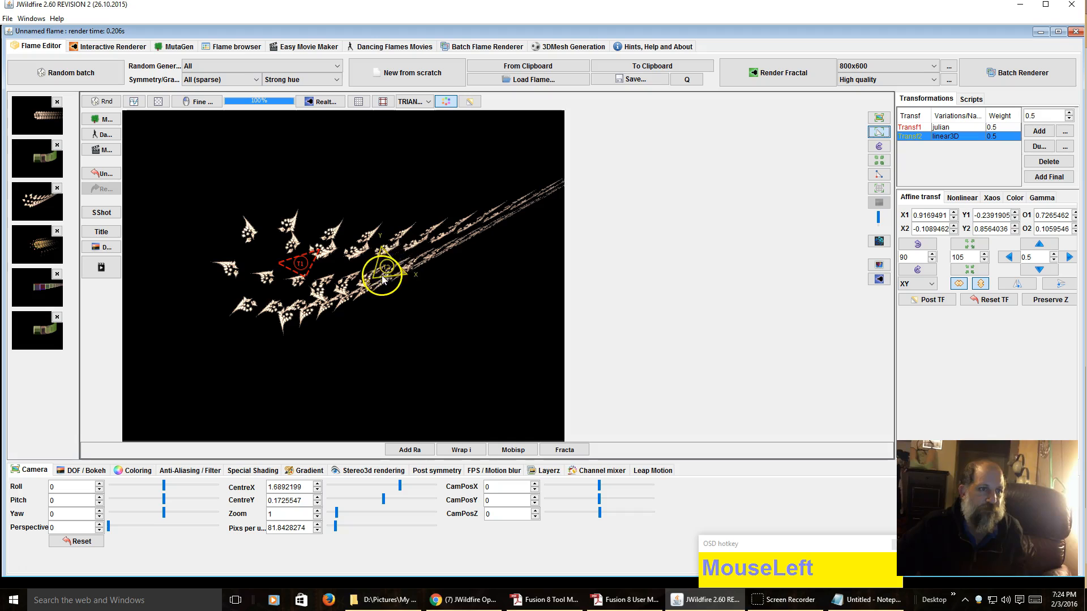
drag(391, 267, 666, 279)
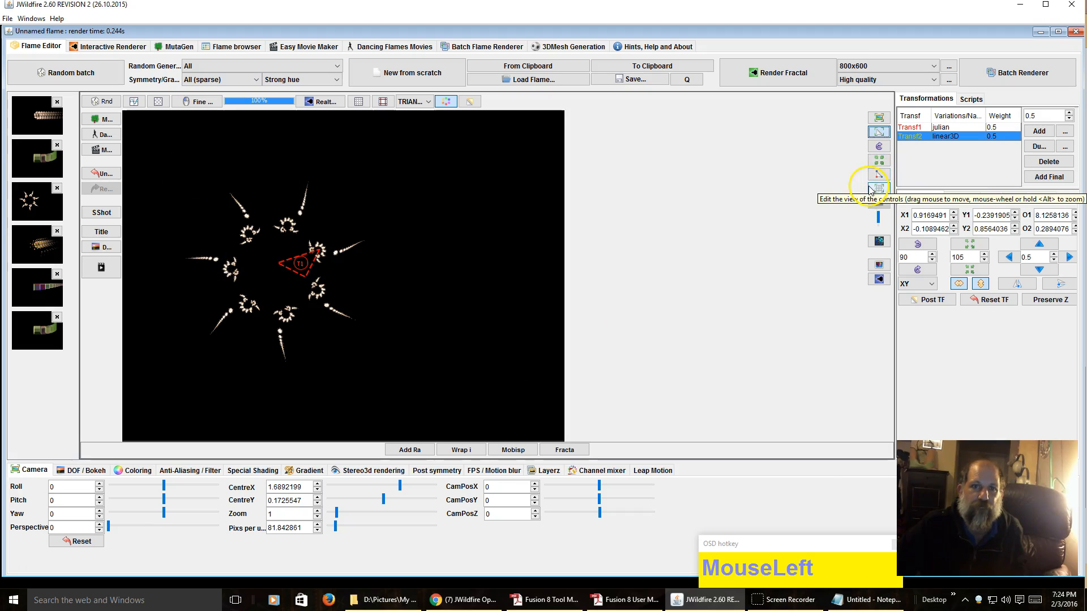
click(879, 189)
scroll(338, 268, up, 3)
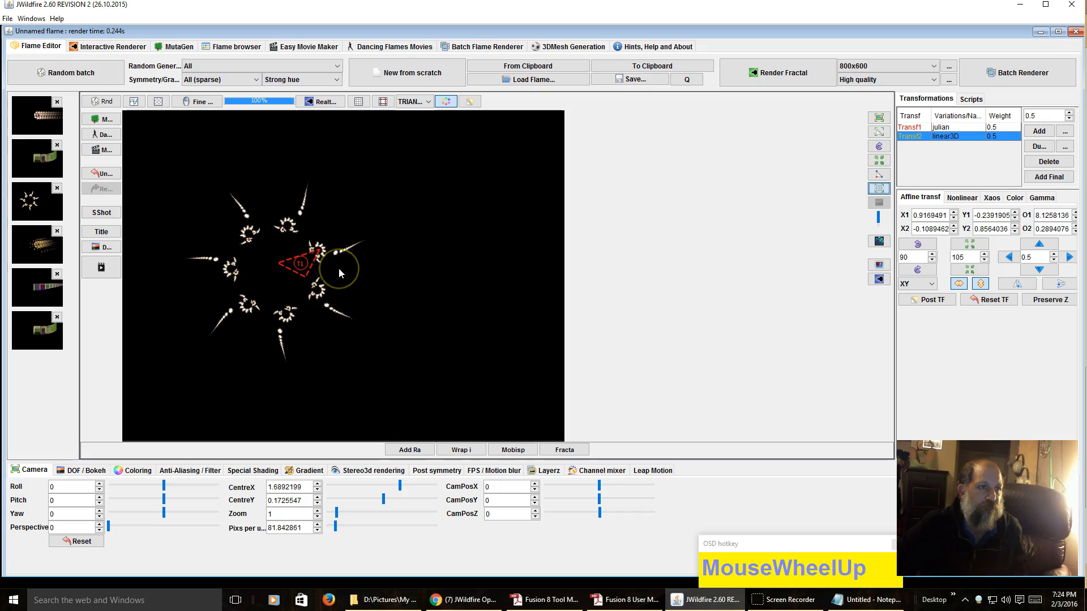
scroll(339, 269, up, 3)
scroll(338, 270, up, 2)
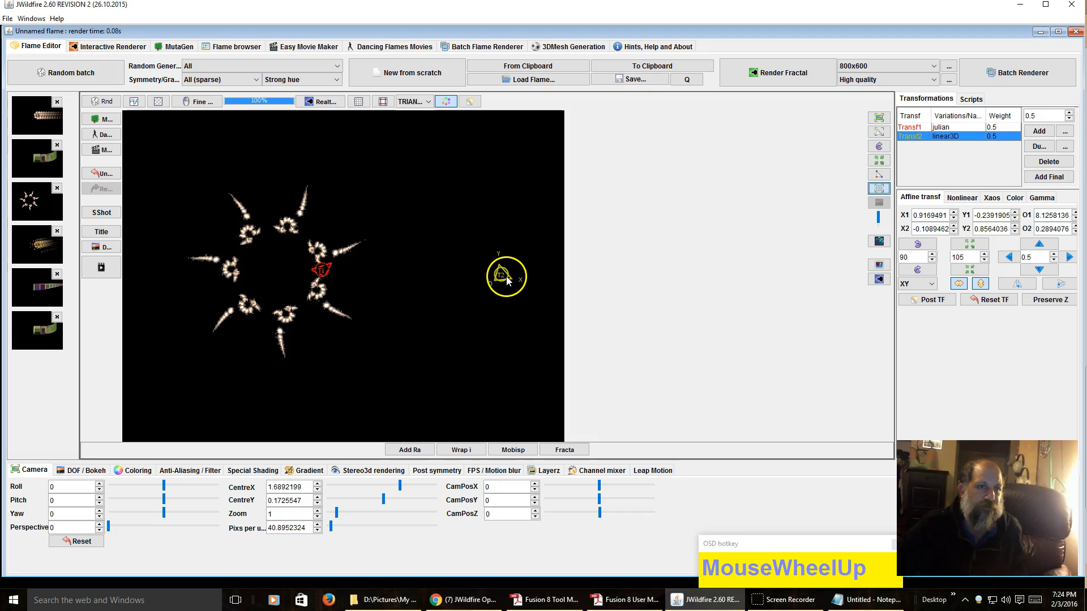
drag(507, 278, 438, 283)
Step: Move the Transf2 triangle back near Transf1, to about O1 0.94, O2 0.35
click(878, 132)
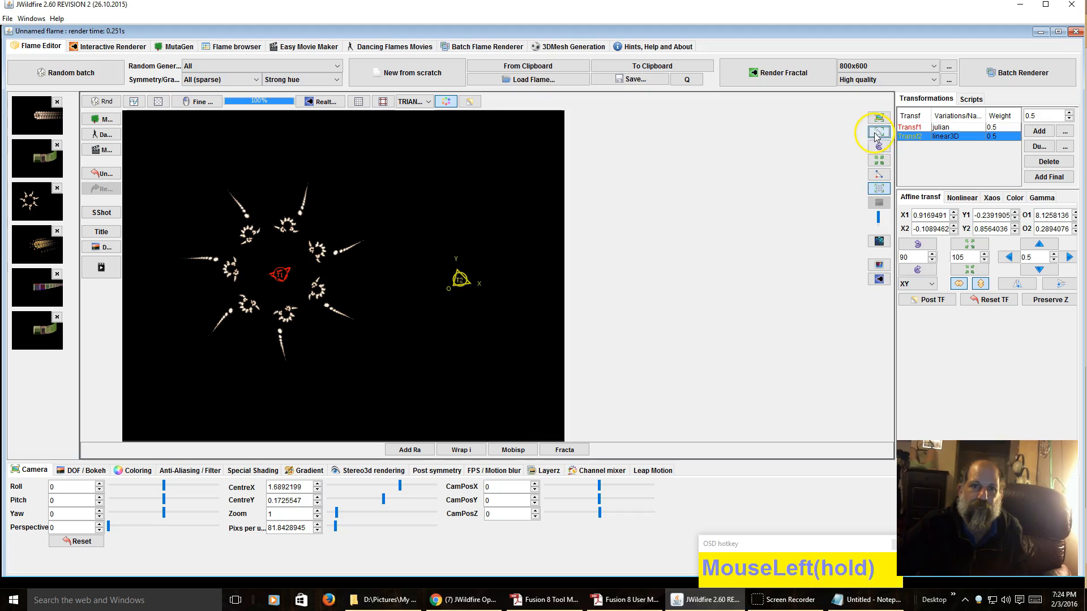
drag(456, 279, 332, 284)
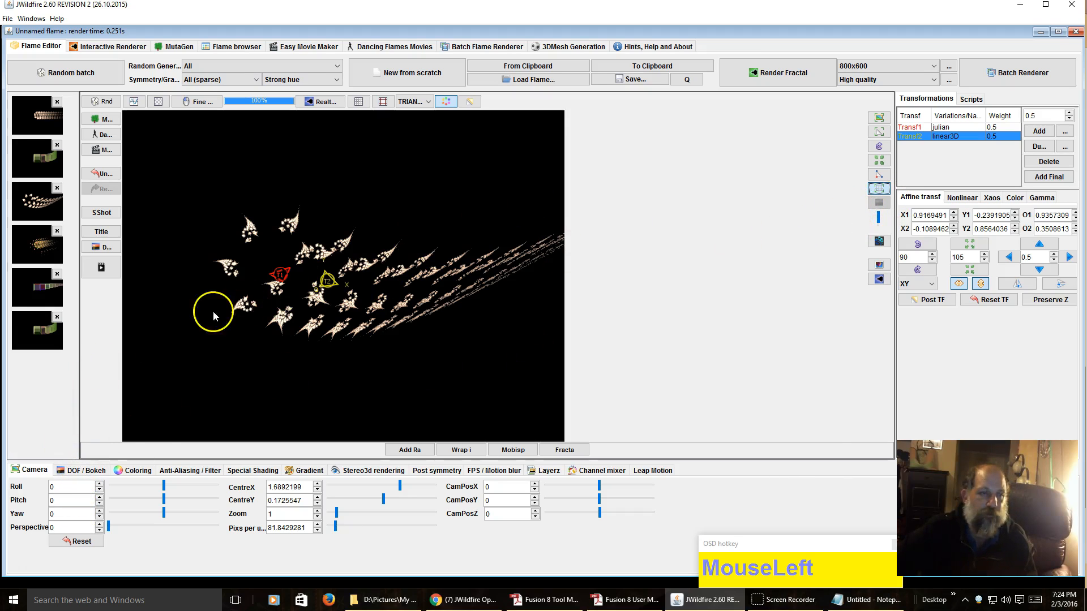
Step: Export the flame to Chaotica, view its render there, and close Chaotica
click(875, 244)
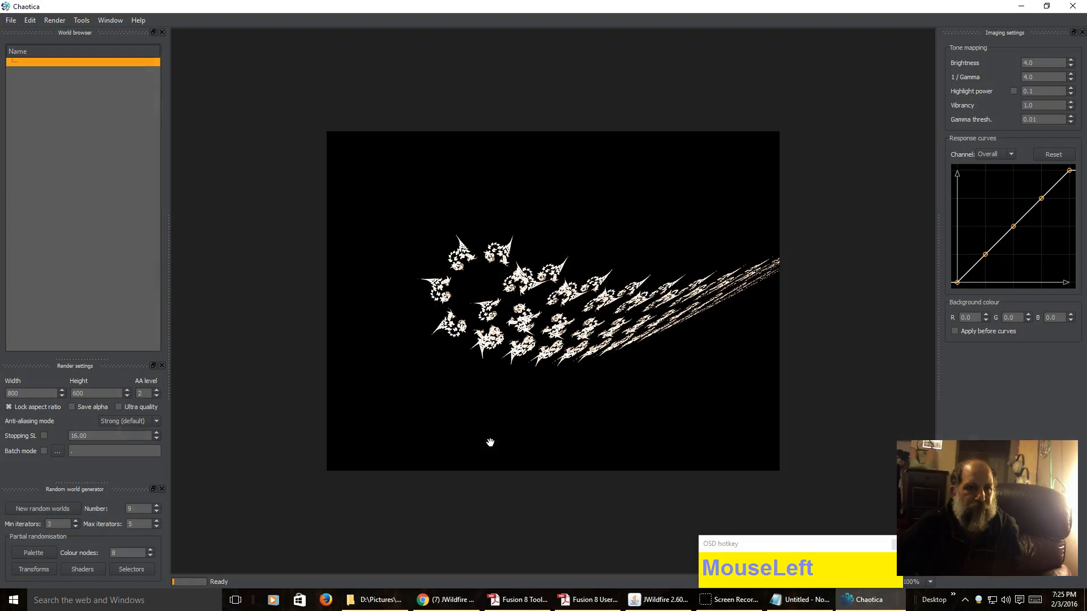
click(456, 429)
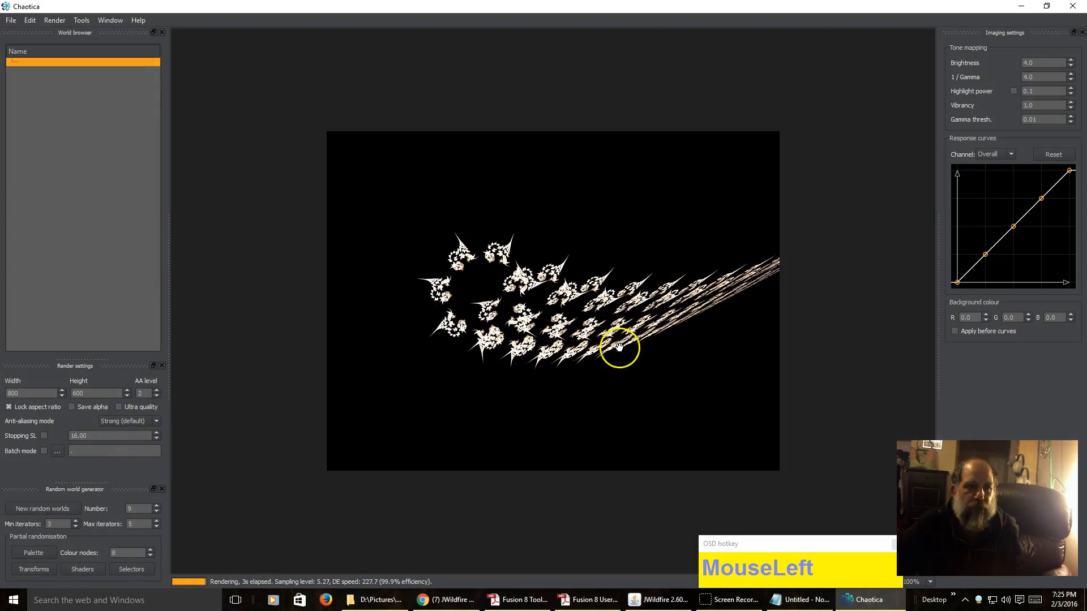
click(746, 32)
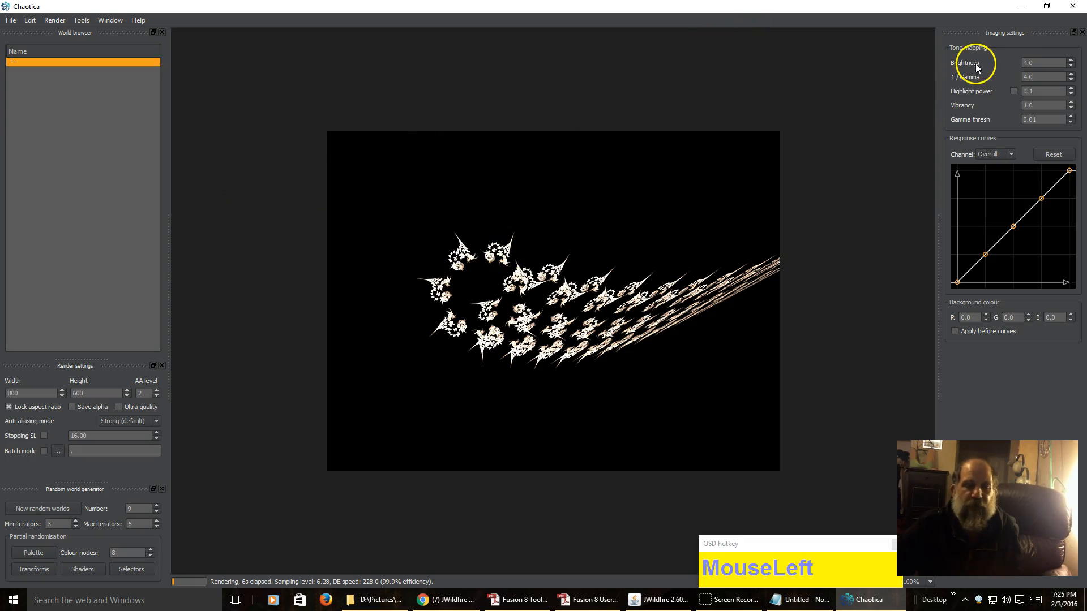
click(1074, 7)
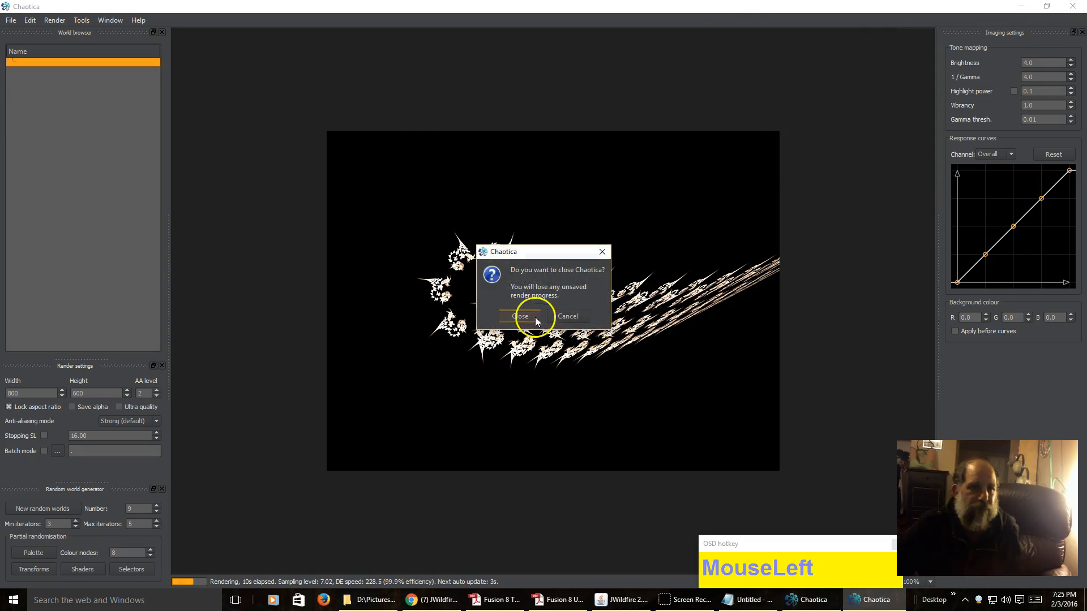
click(534, 313)
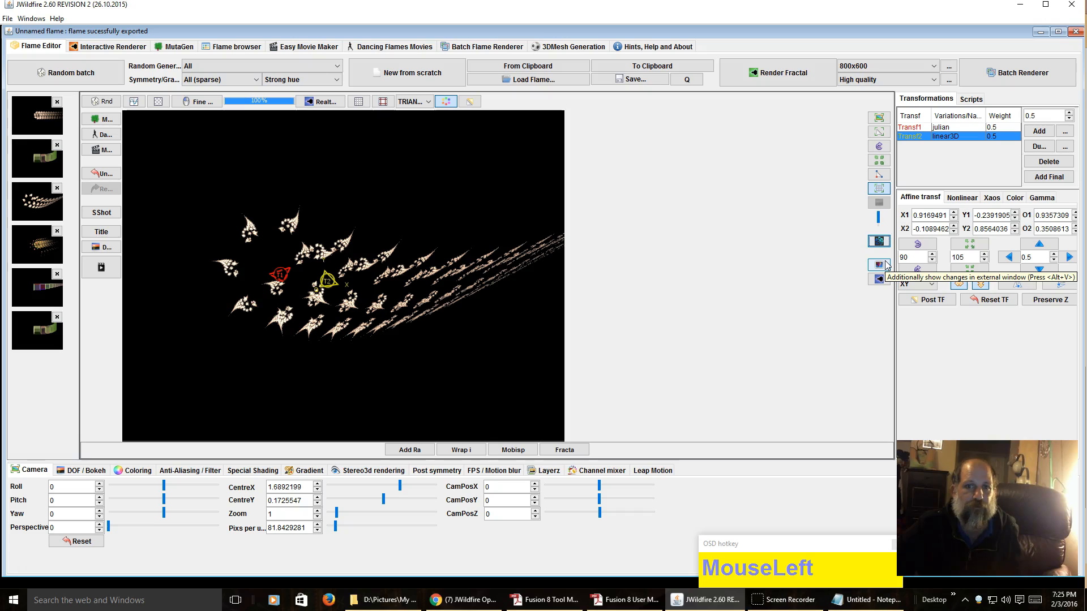
Step: Open the external preview window beside the canvas, and move and rotate Transf2 to about O1 0.94, O2 -0.33, X1 0.19, Y1 -0.87
click(886, 265)
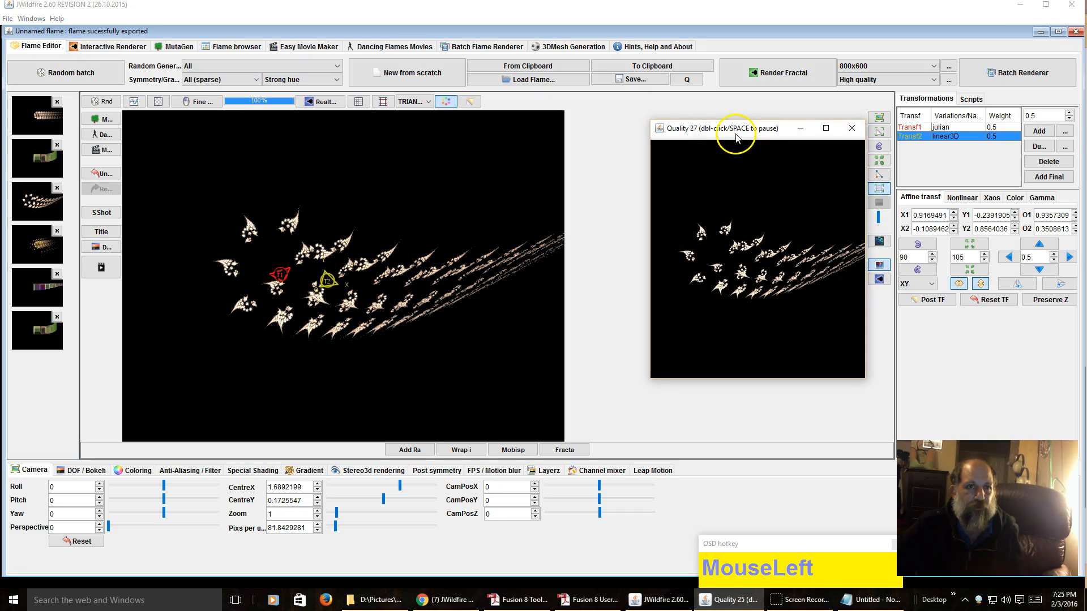
drag(736, 138, 690, 133)
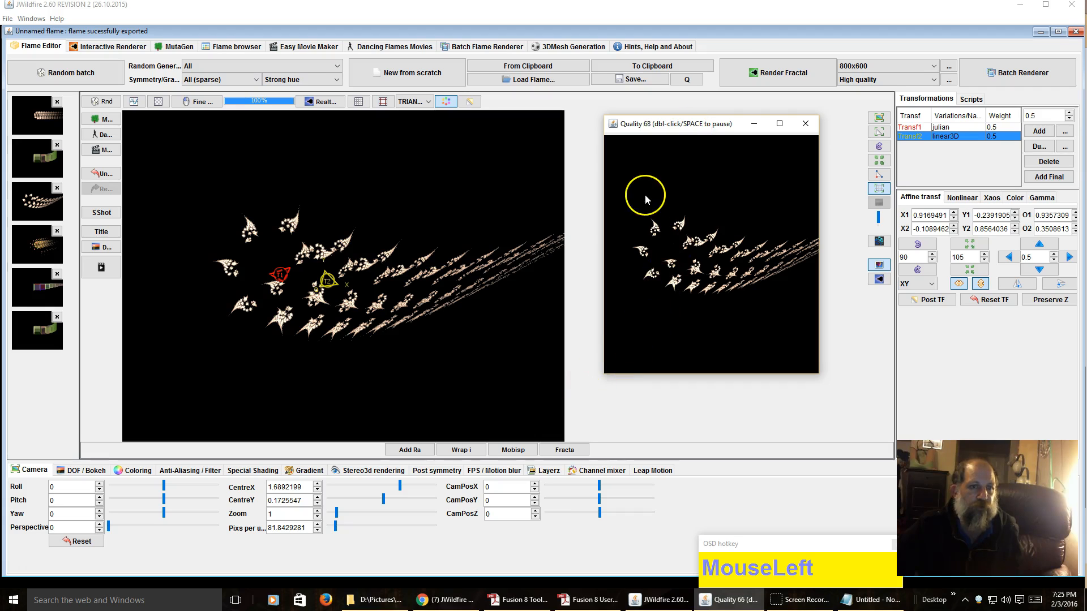
drag(325, 279, 364, 281)
click(878, 132)
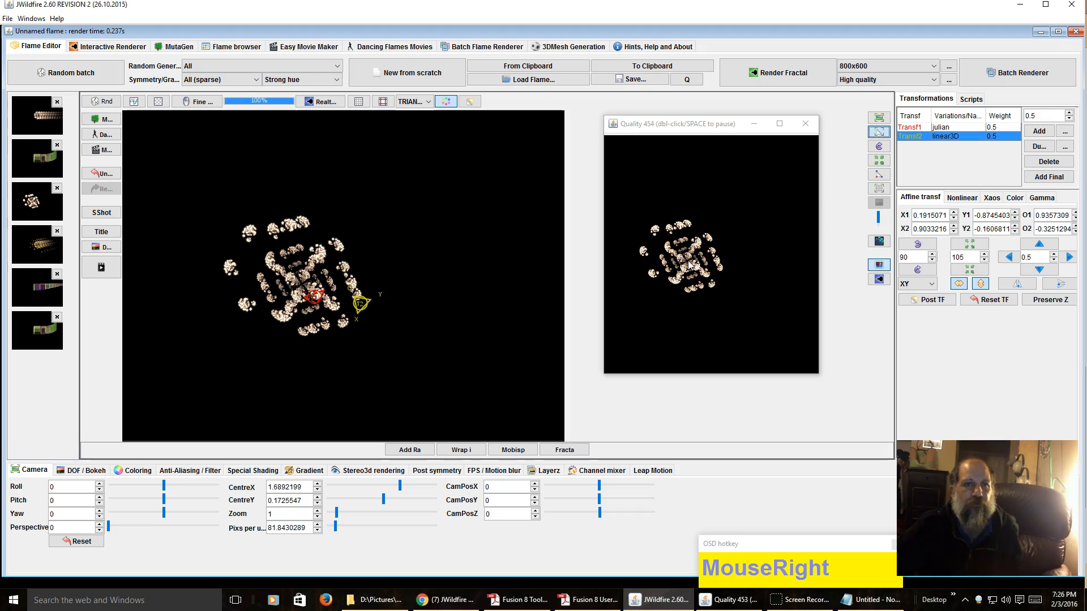
Step: Close the external preview window and render the flame in the editor's own preview area
click(805, 124)
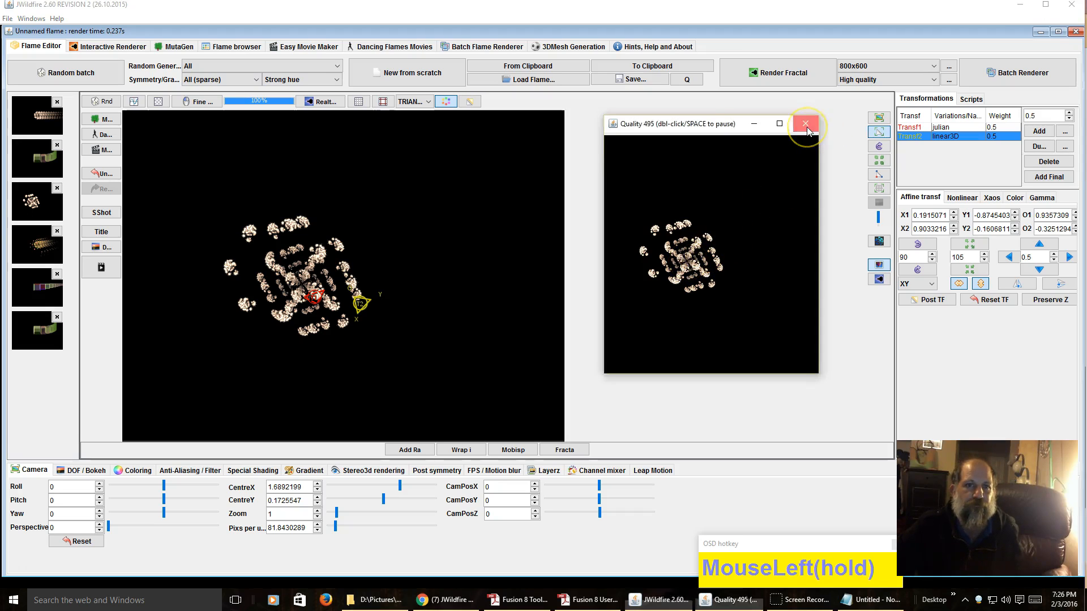
click(874, 285)
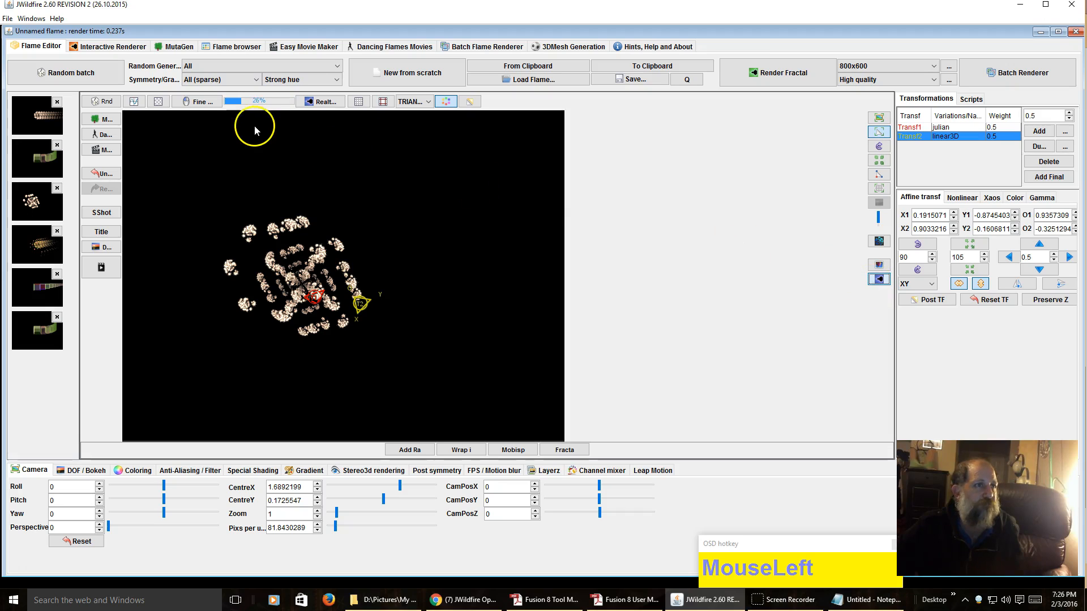
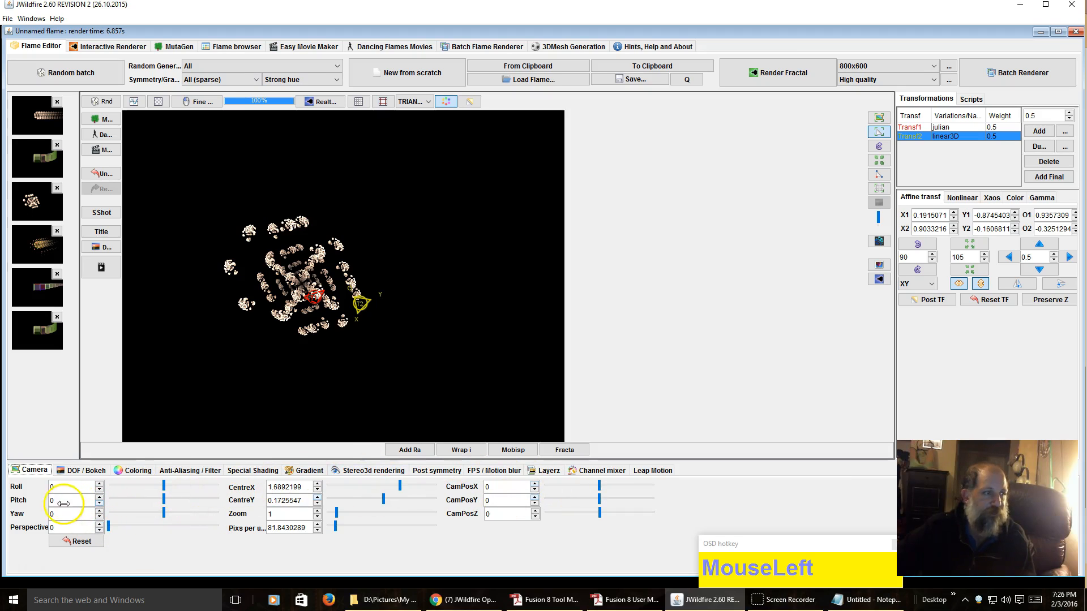
Step: Set the flame's camera pitch to 43.2, zoom to 1.496 and pixels per unit to about 100.24, and adjust CentreX to reposition the flame
drag(75, 503, 133, 497)
drag(288, 515, 358, 510)
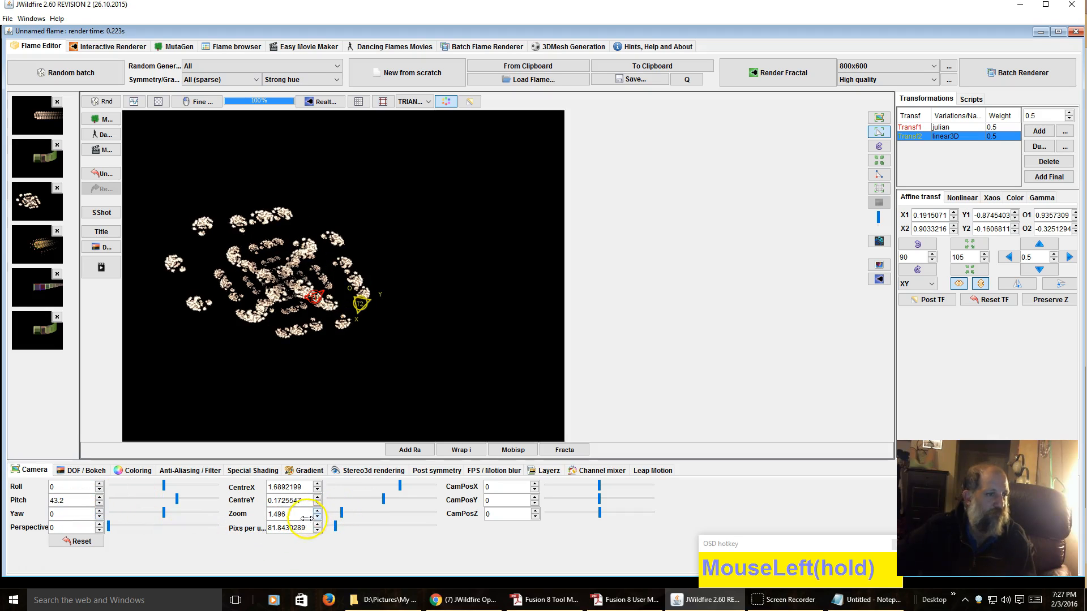
drag(291, 528, 382, 498)
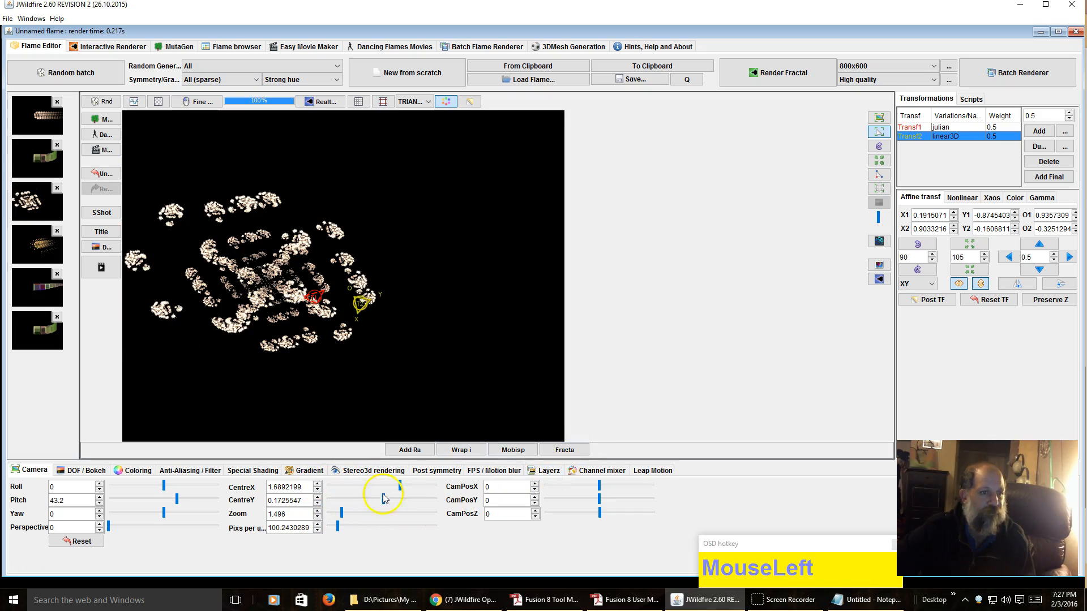
drag(297, 489, 73, 512)
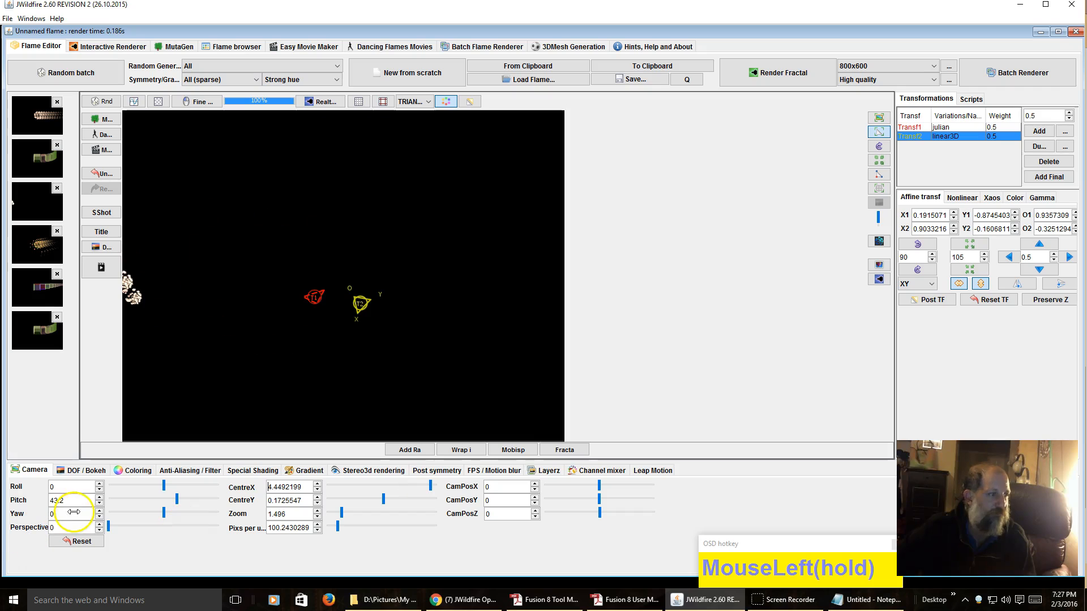
drag(287, 486, 62, 506)
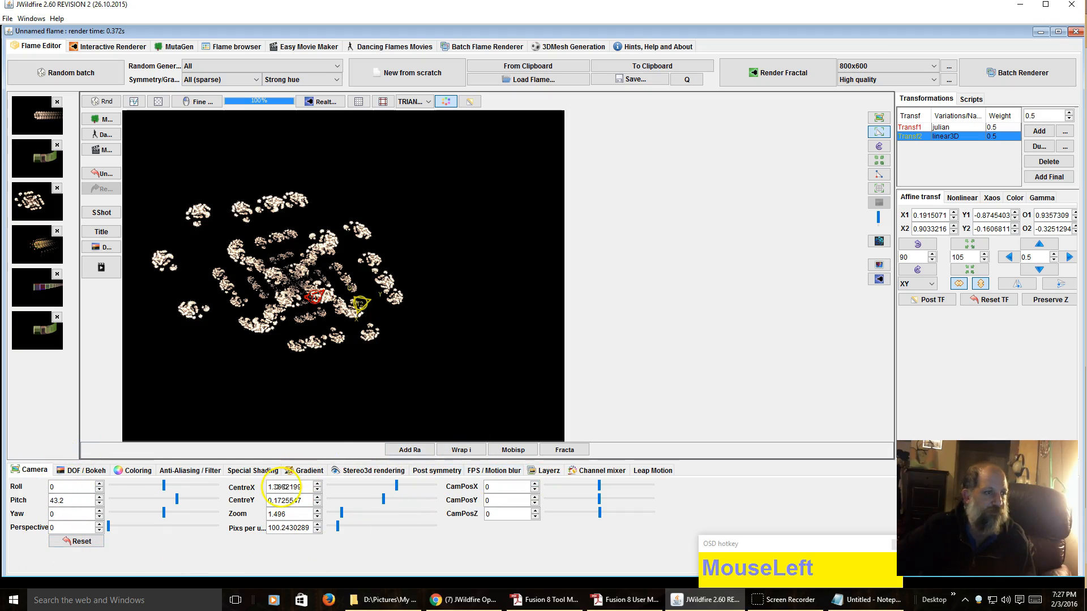
Step: Load the flame from the fourth thumbnail and change its bokeh shape to HEART
click(77, 470)
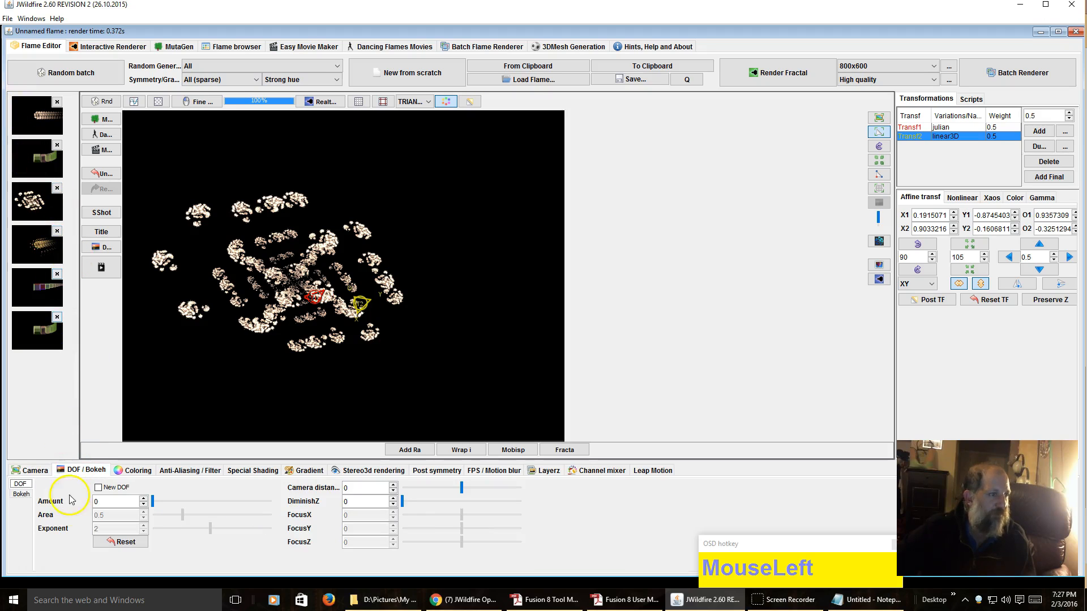
right_click(39, 249)
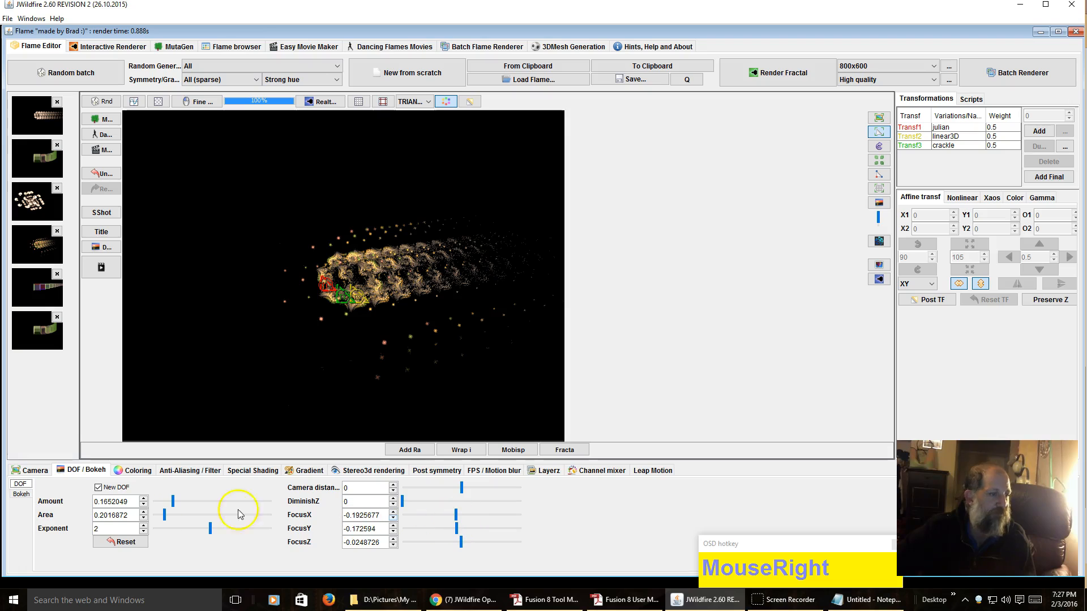
click(21, 495)
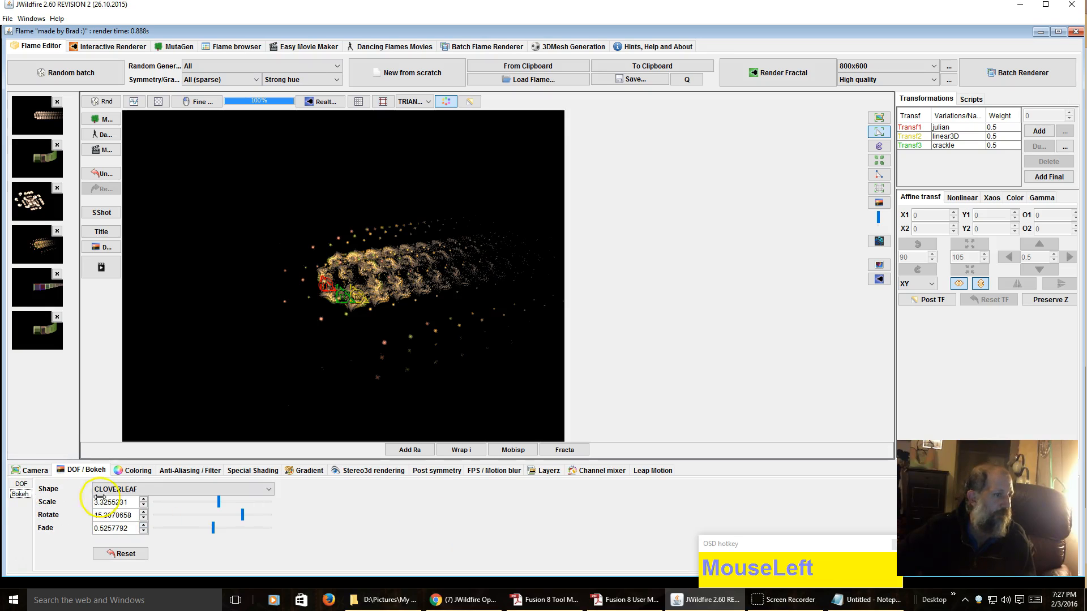
click(160, 493)
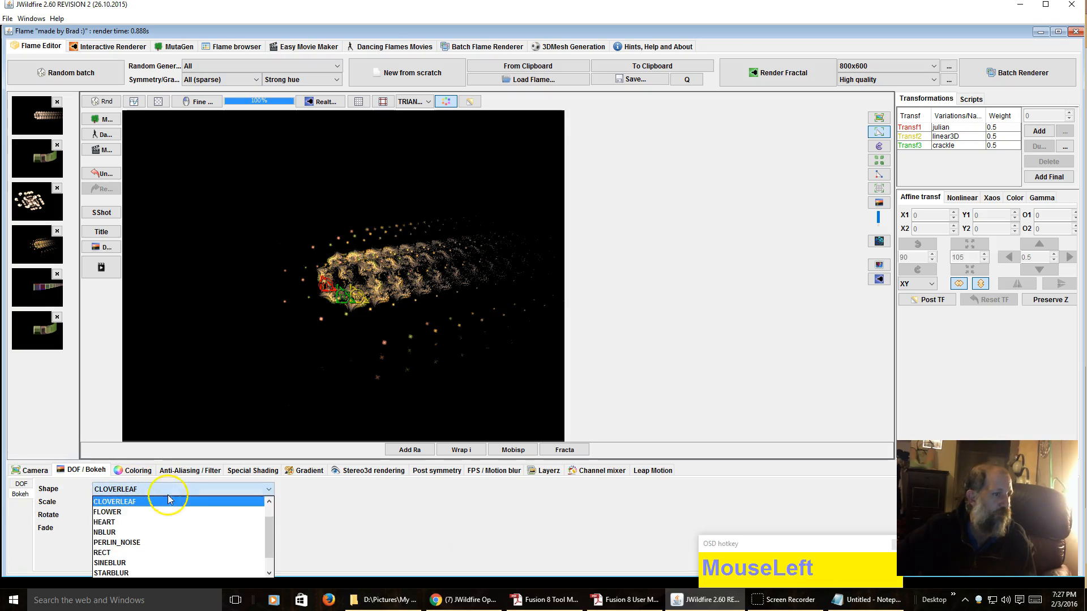
click(164, 522)
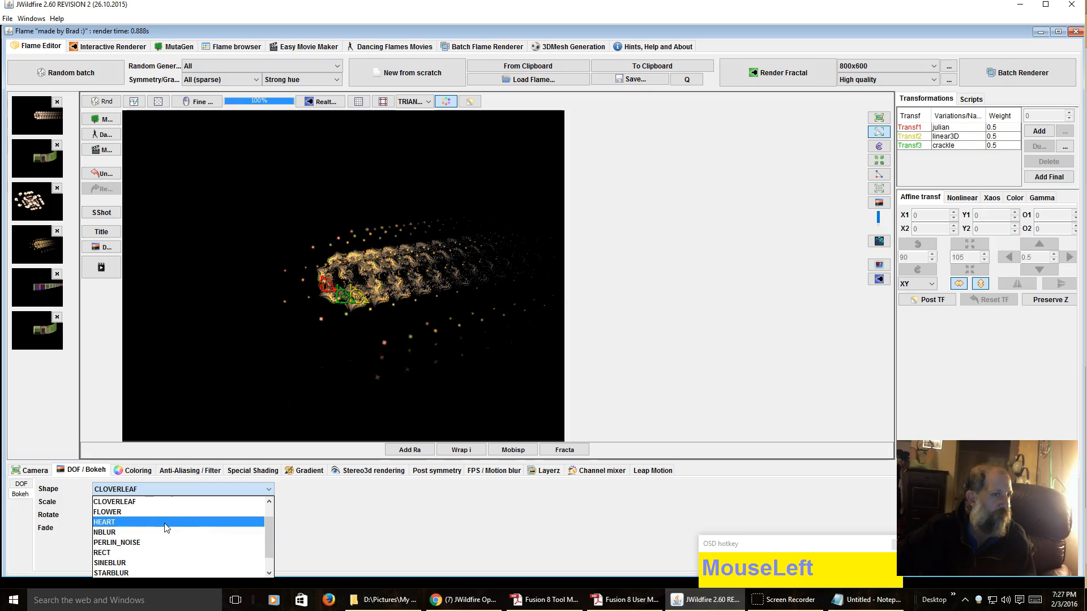
click(167, 528)
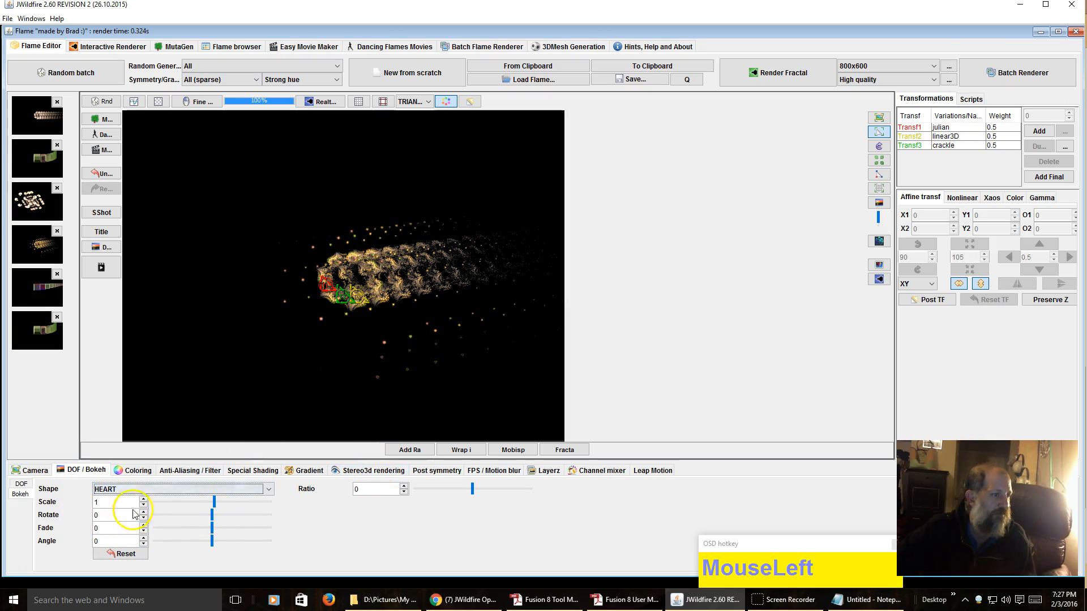
Step: Set the flame's background colour to a light purple swatch
click(134, 473)
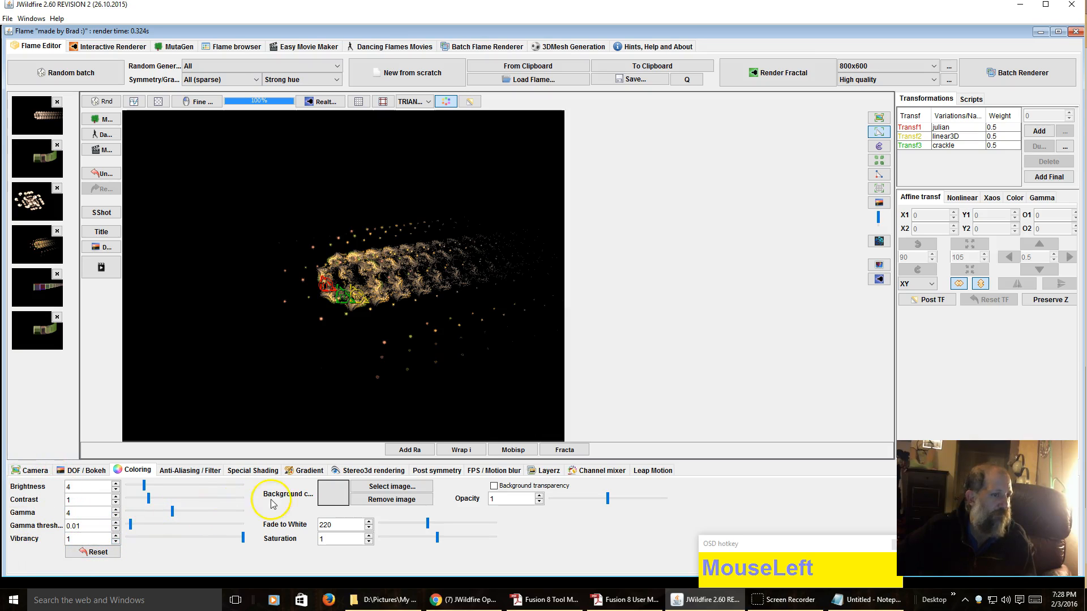
click(336, 496)
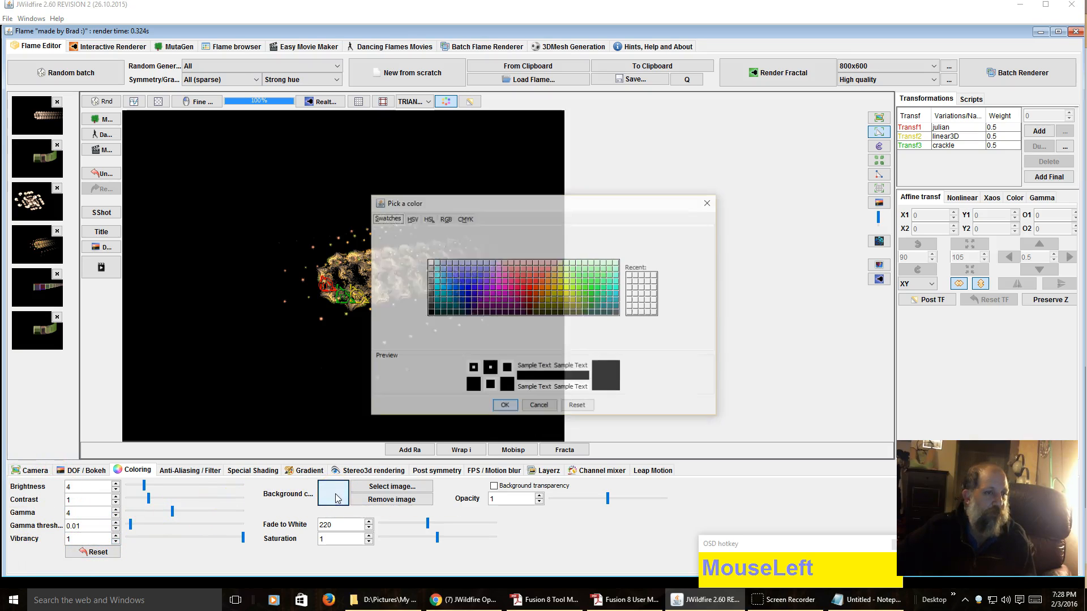
click(498, 277)
click(504, 407)
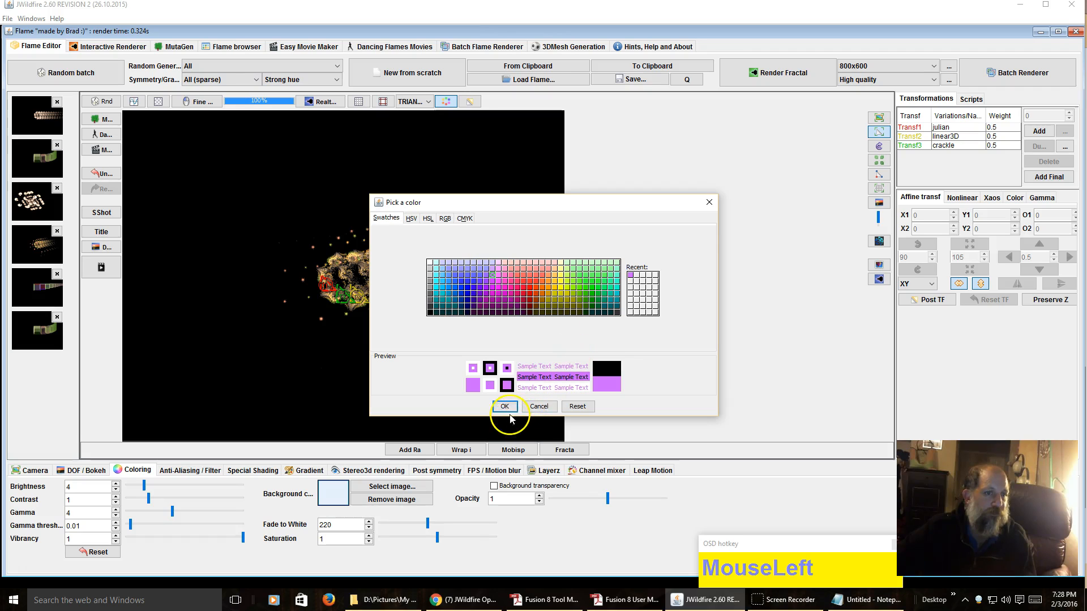
Step: Change the flame's background colour back to black
click(333, 493)
click(436, 312)
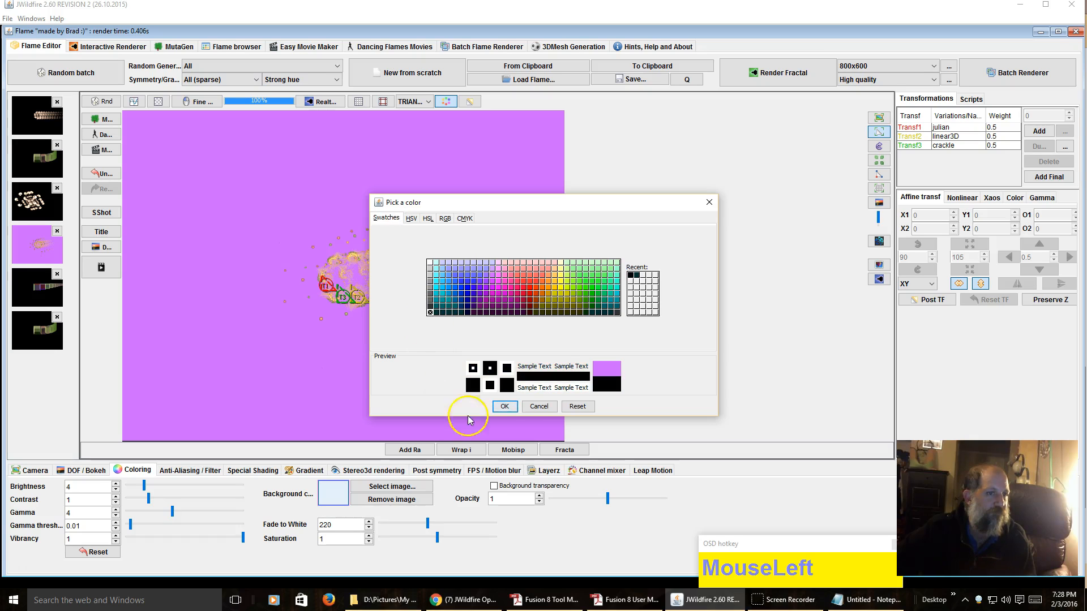
click(505, 405)
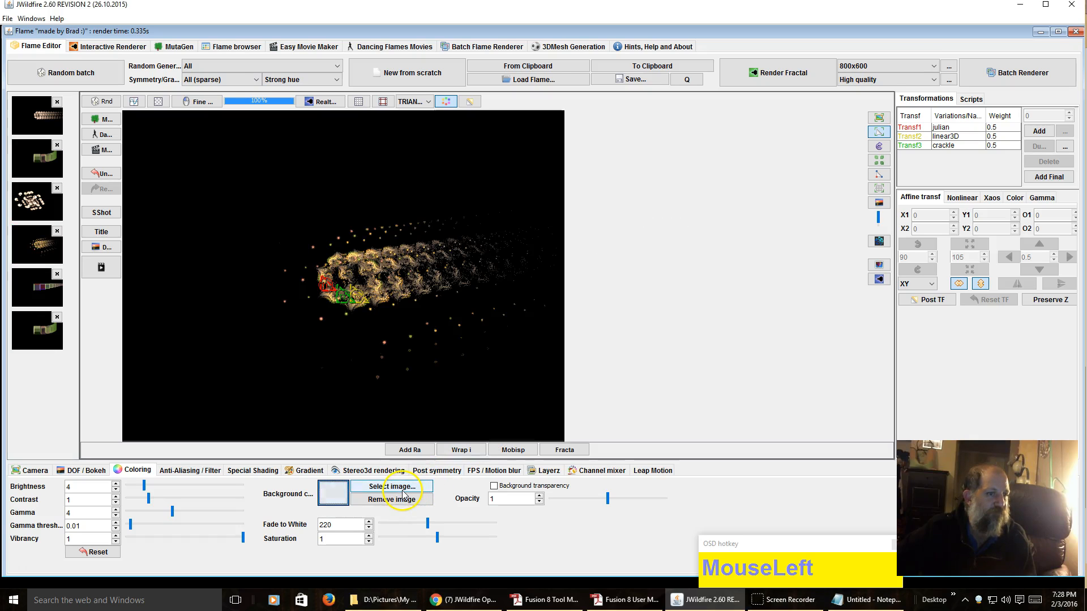
Step: Try 1602022034.png from the 2February folder as the flame's background image and remove it again
click(403, 487)
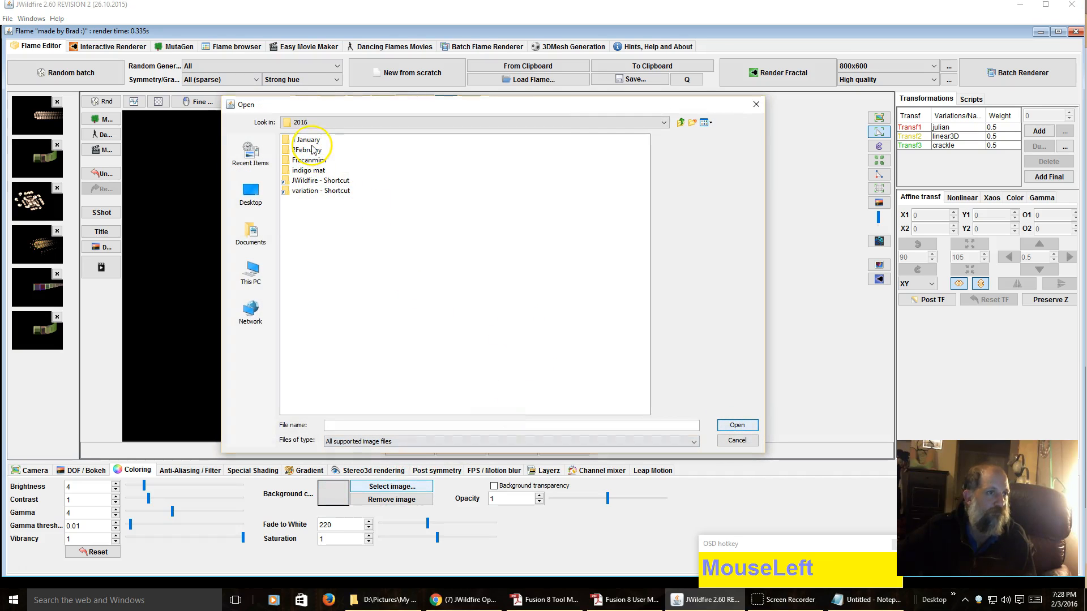
double_click(312, 149)
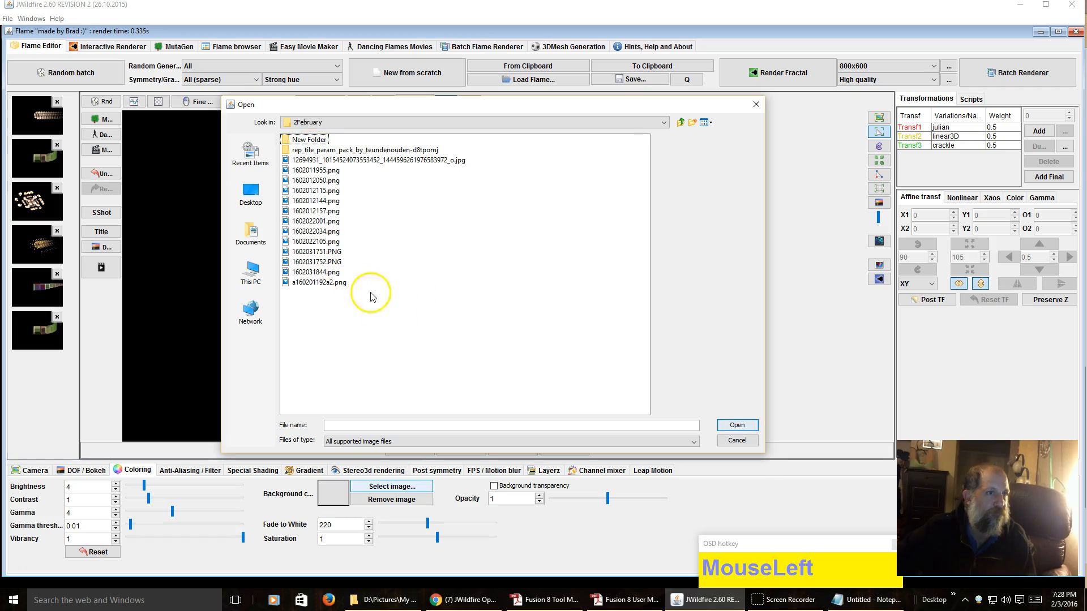
click(316, 231)
click(734, 425)
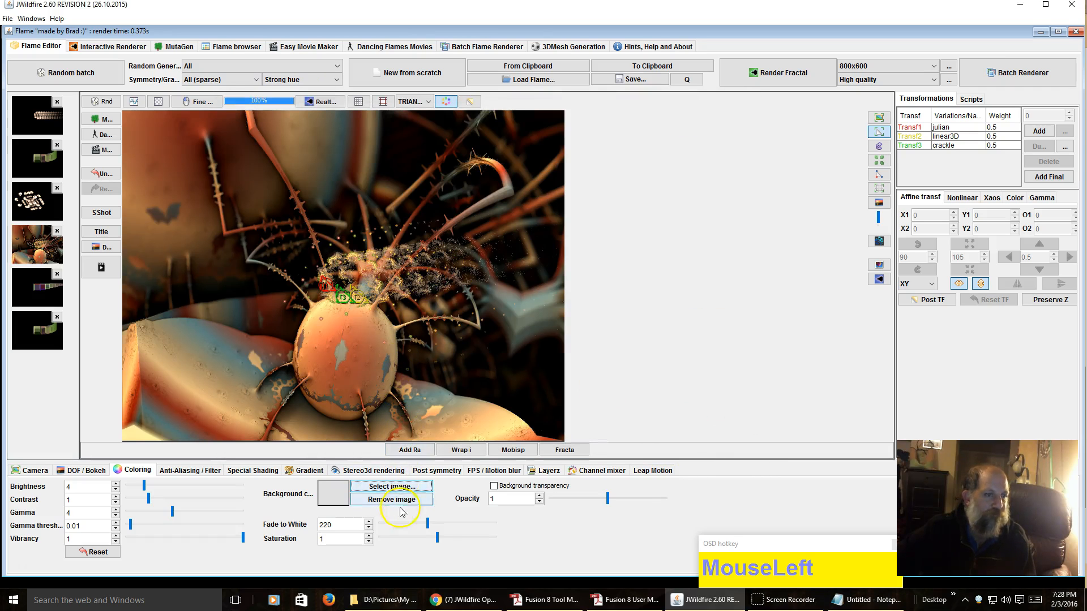
click(389, 486)
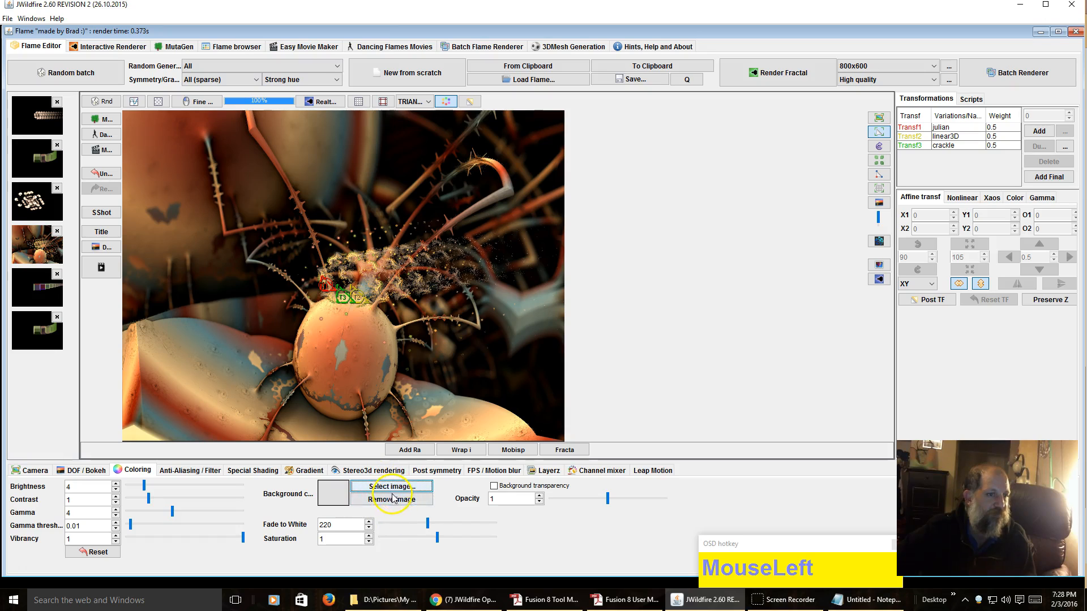
click(401, 500)
Step: Try background transparency with the transparency display toggled on and off, and disable background transparency again
click(492, 485)
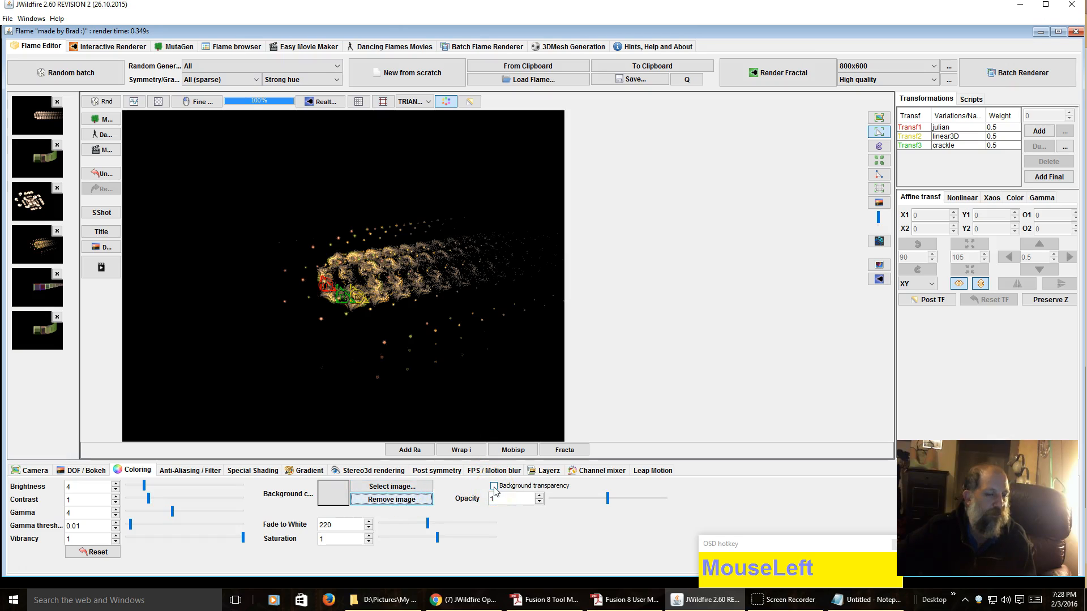
click(494, 488)
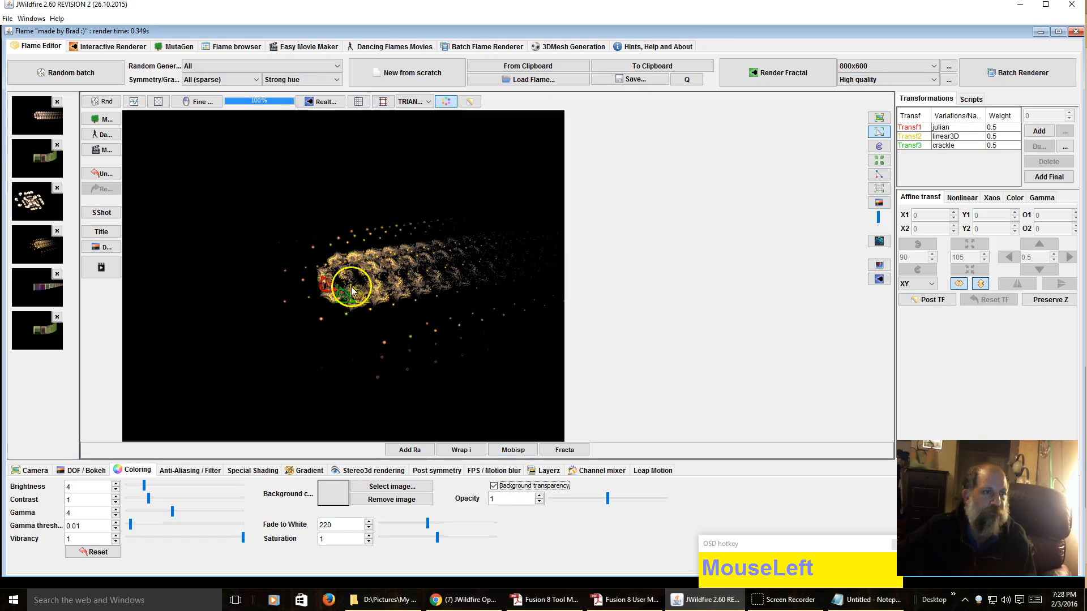
click(163, 101)
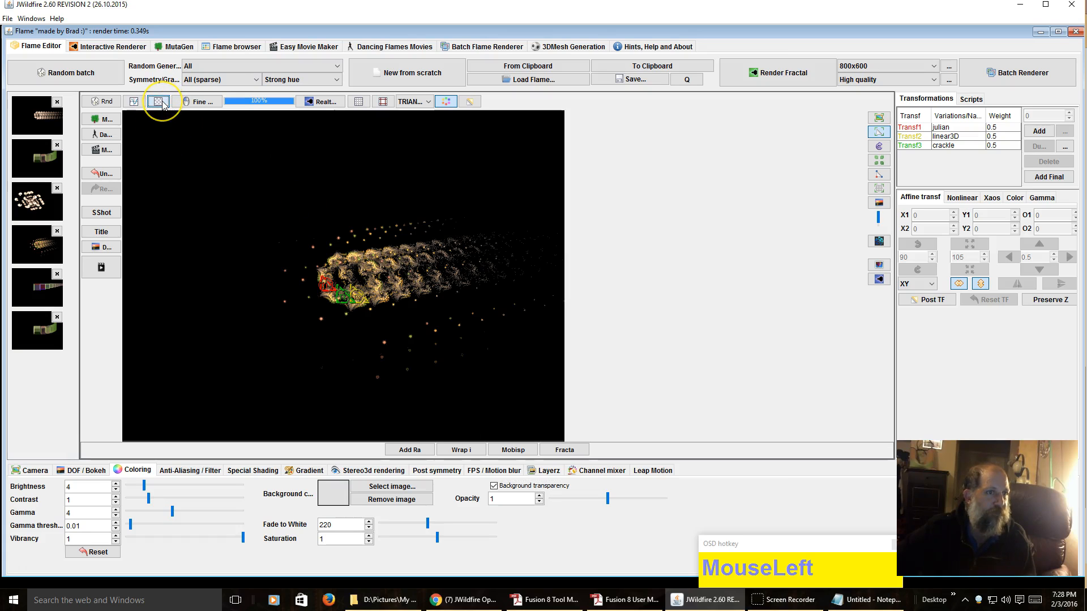
click(163, 103)
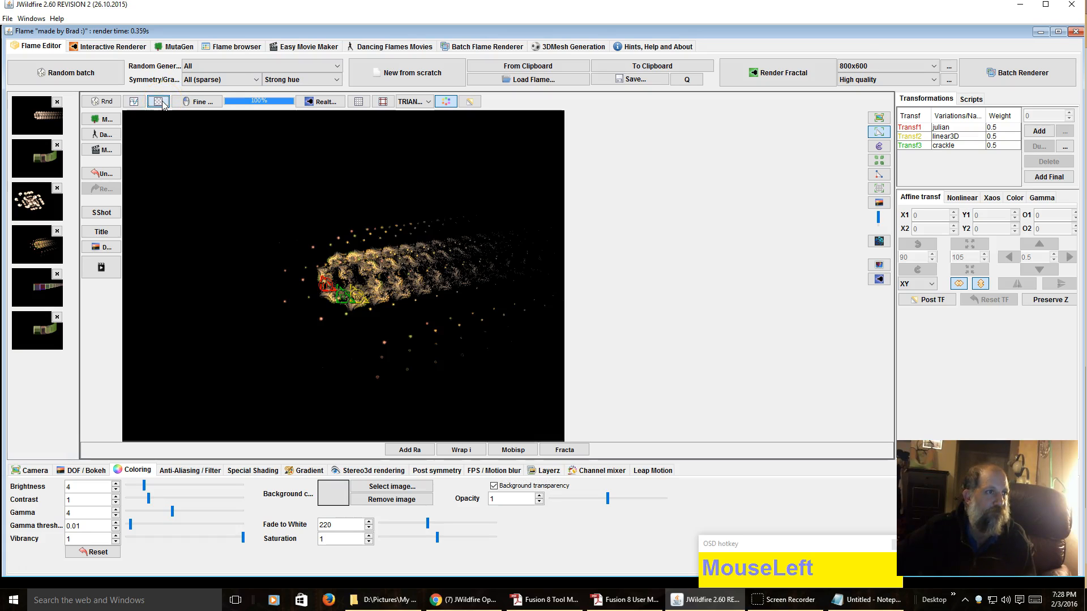
click(495, 490)
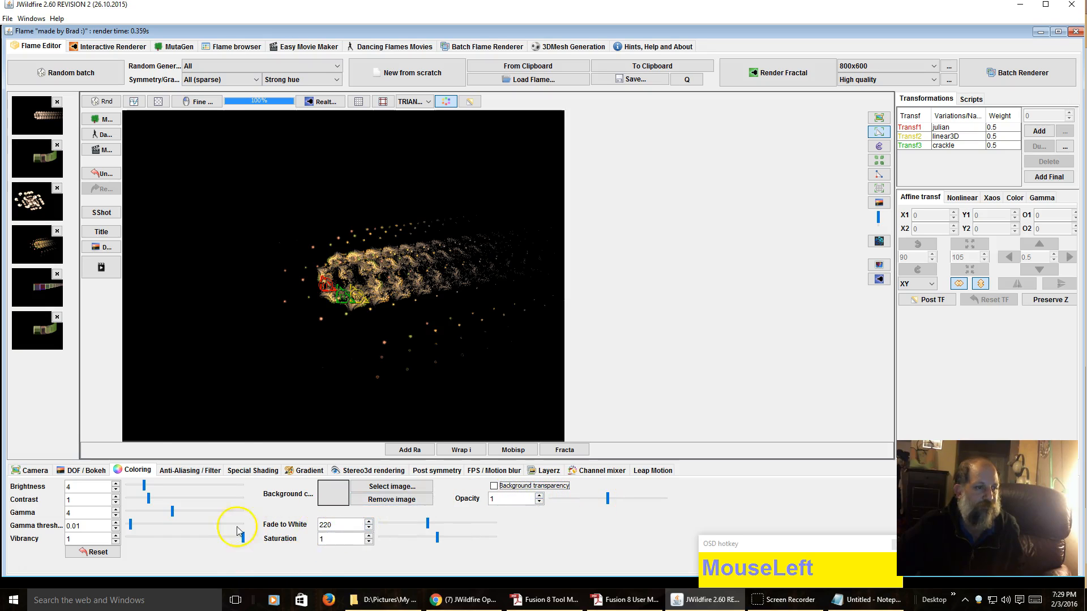
Step: Try the HERMITE spatial filter kernel in the anti-aliasing settings and switch back to MITCHELL
click(177, 471)
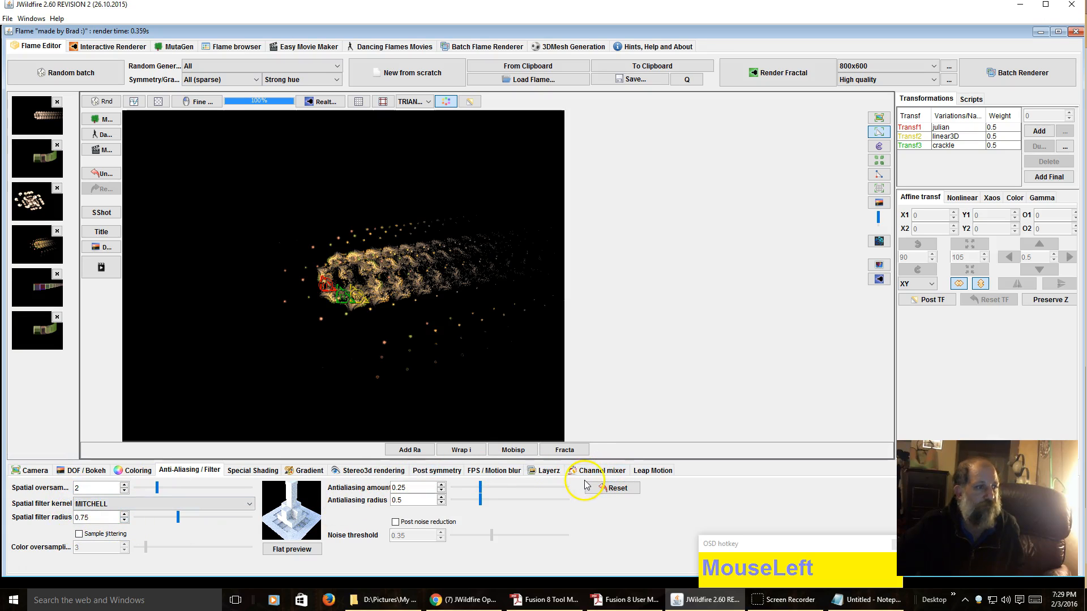
click(139, 508)
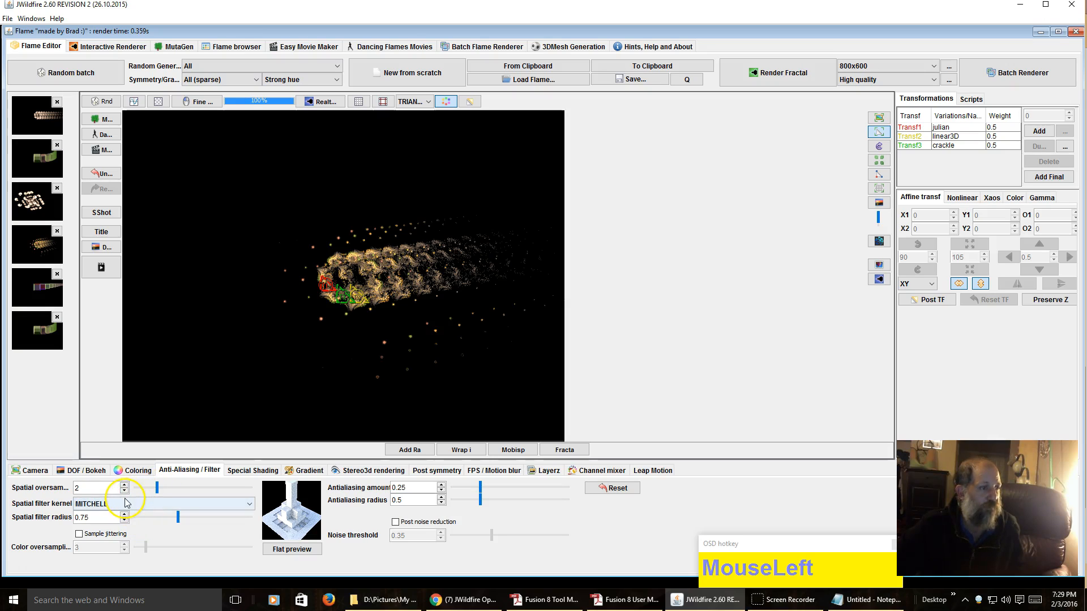
click(126, 503)
click(128, 446)
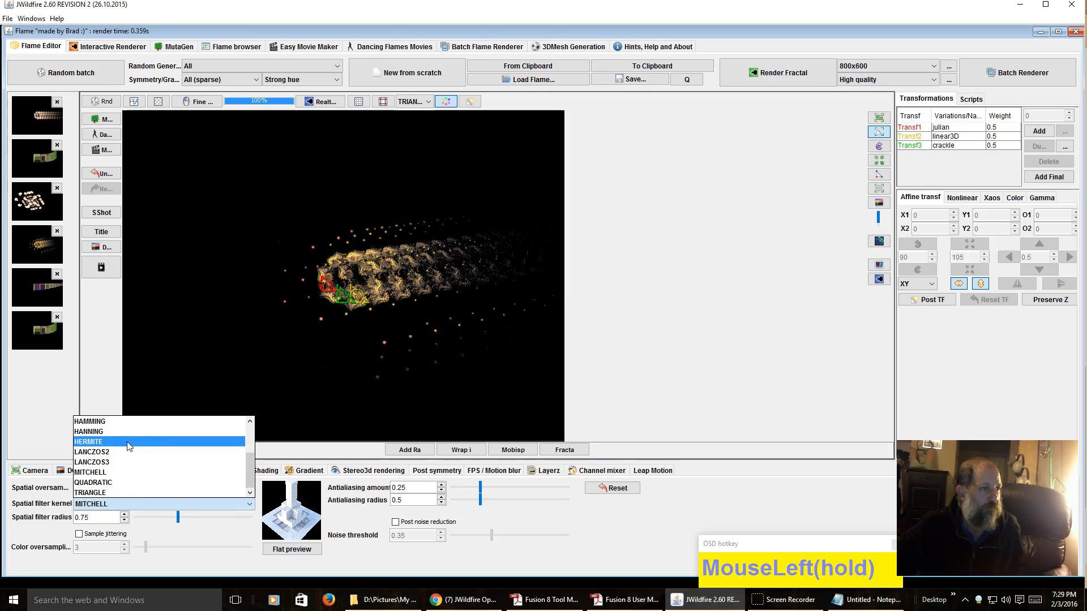
click(111, 509)
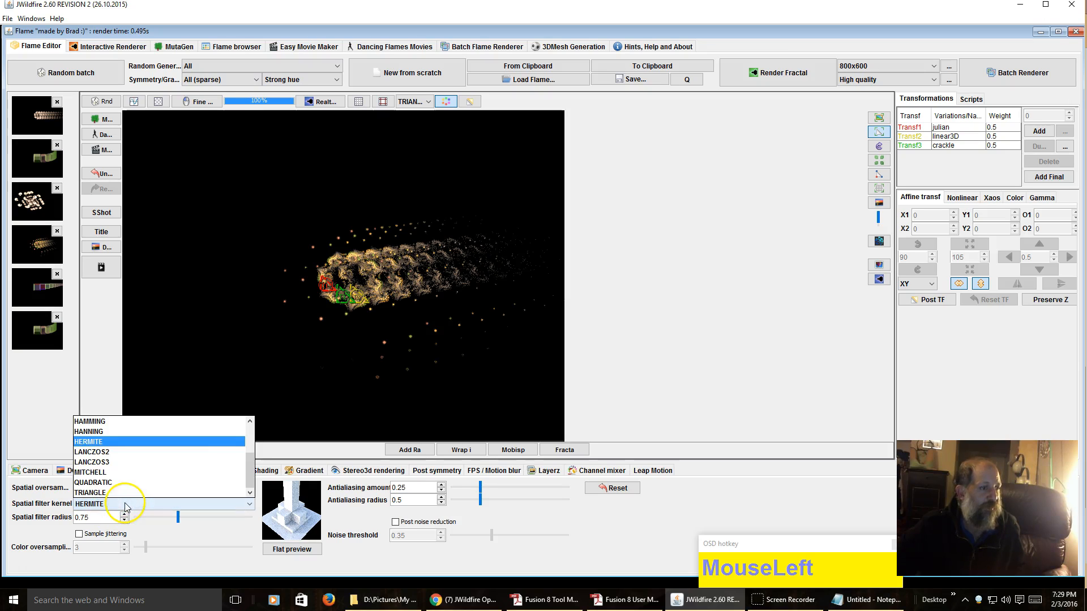
click(124, 472)
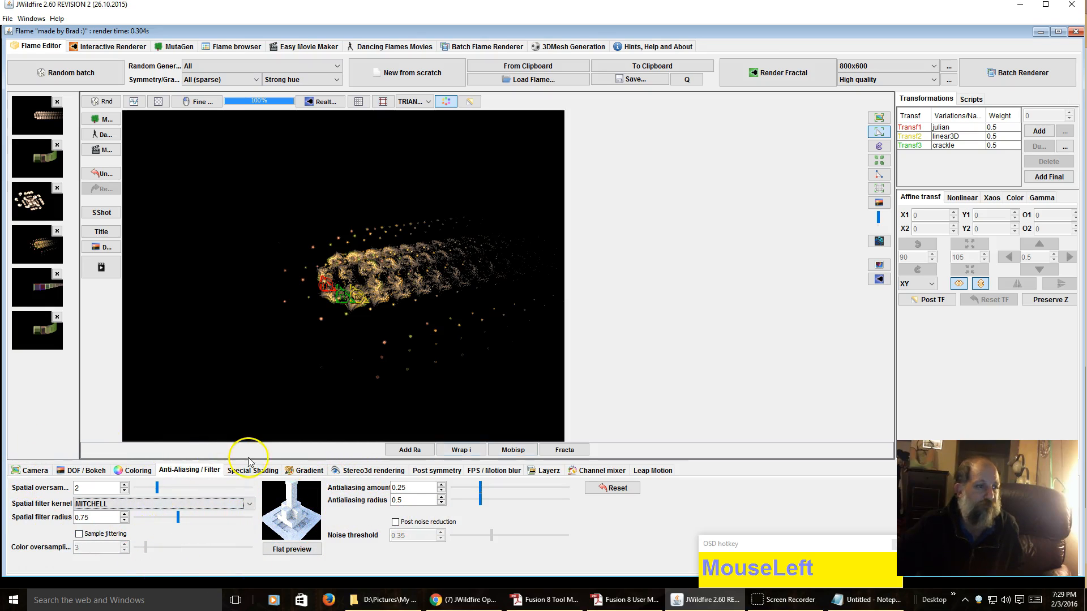
Step: Set the flame's special shading to PSEUDO3D and open its lighting parameters
click(258, 474)
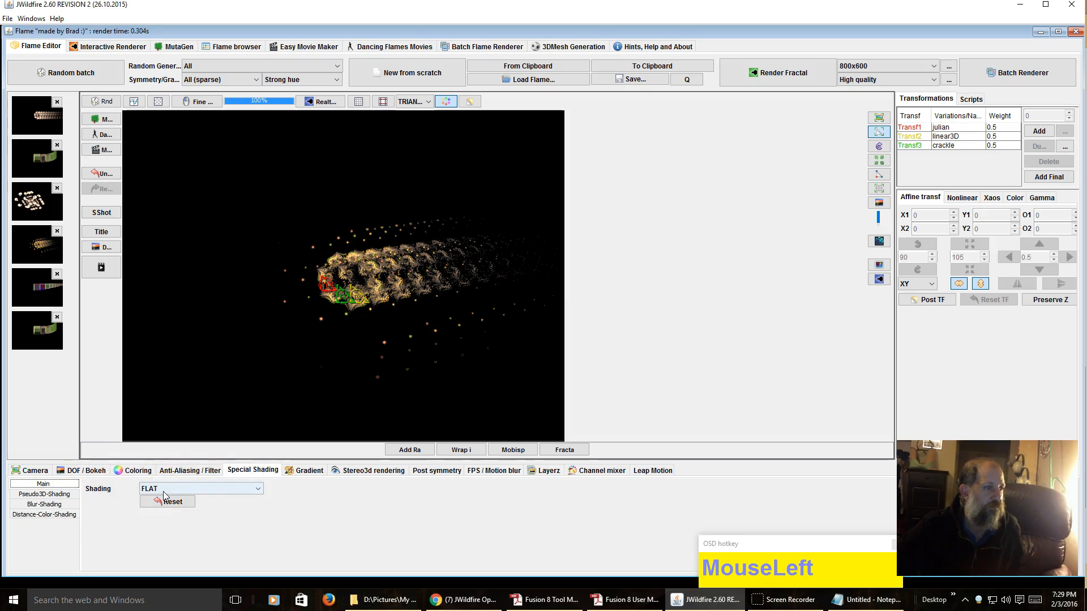
click(230, 490)
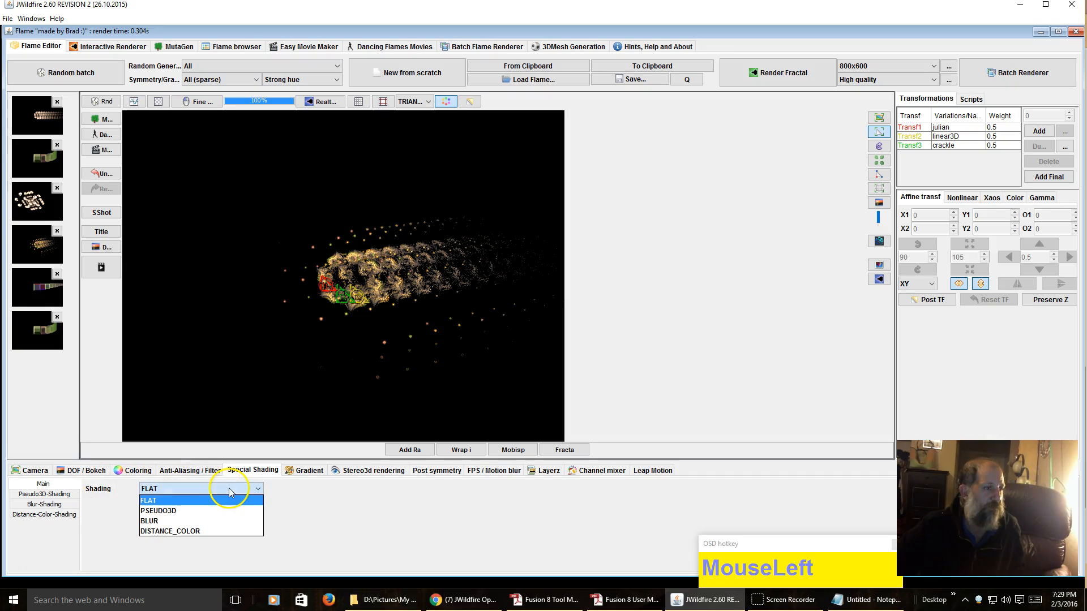
click(201, 511)
click(34, 488)
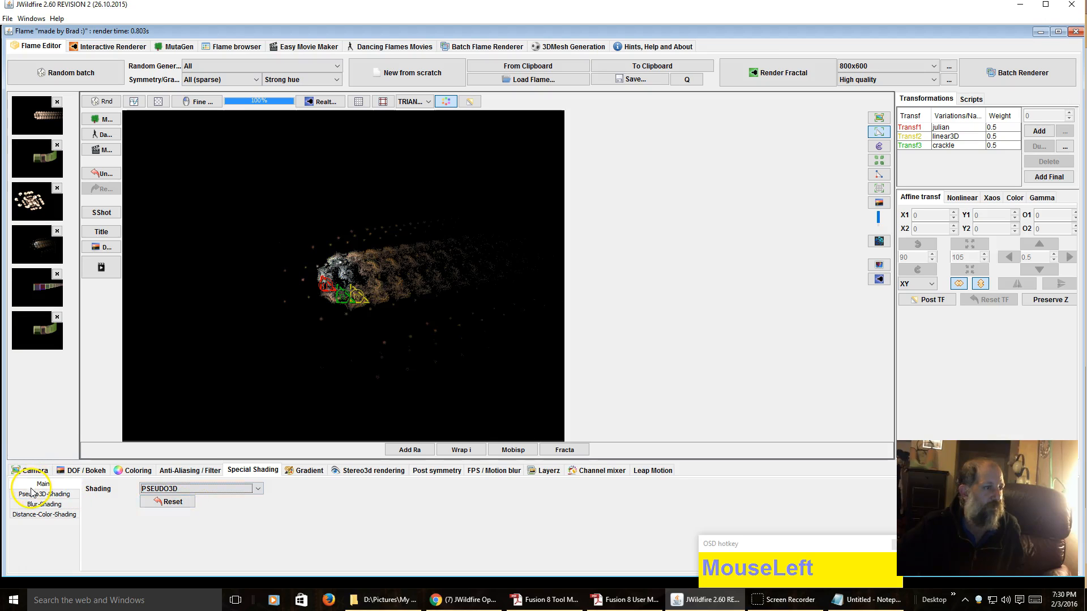
click(33, 494)
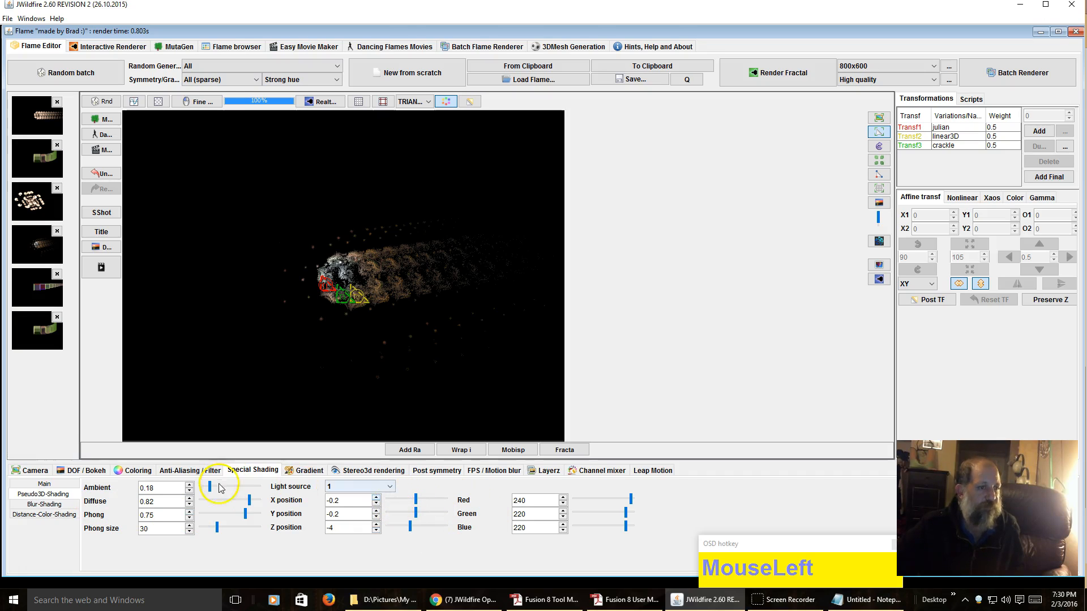
Step: Change the flame's special shading type to BLUR
click(45, 484)
click(181, 489)
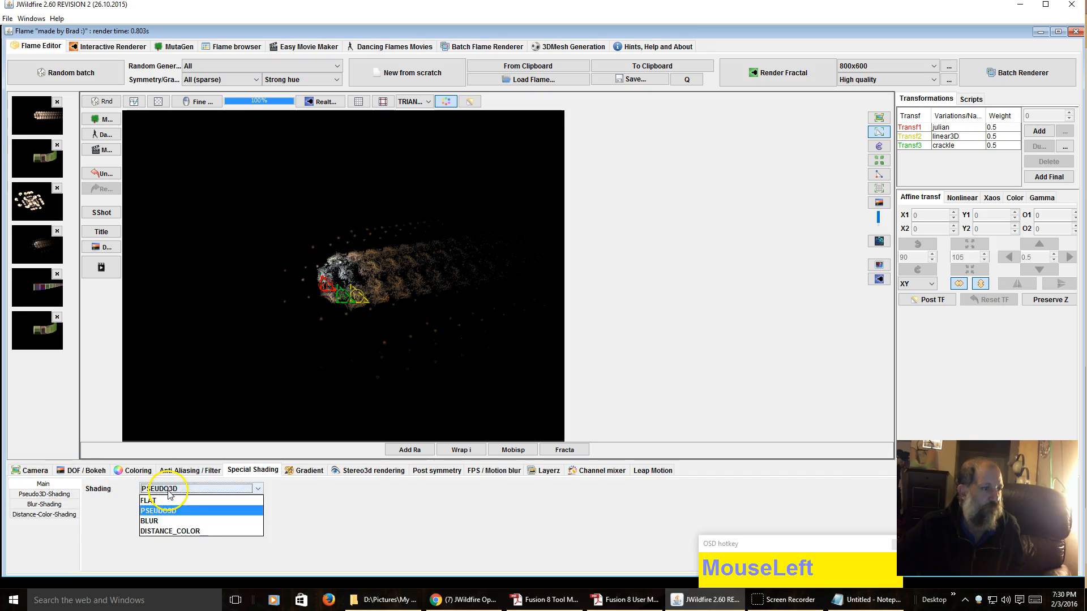
click(187, 520)
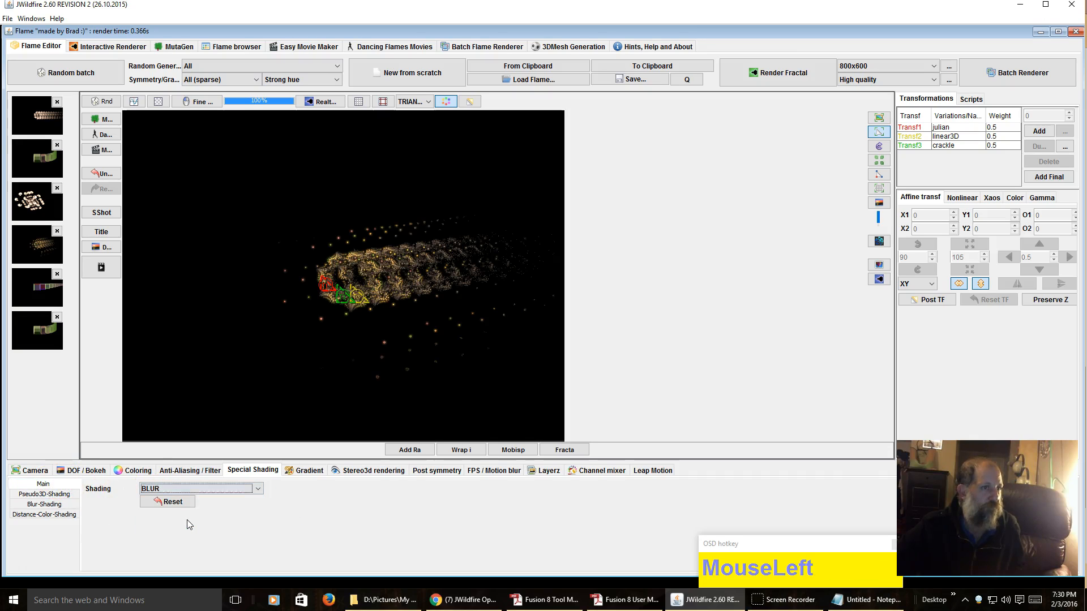
Step: View the blur shading parameters and change the flame's special shading type to DISTANCE_COLOR
click(48, 505)
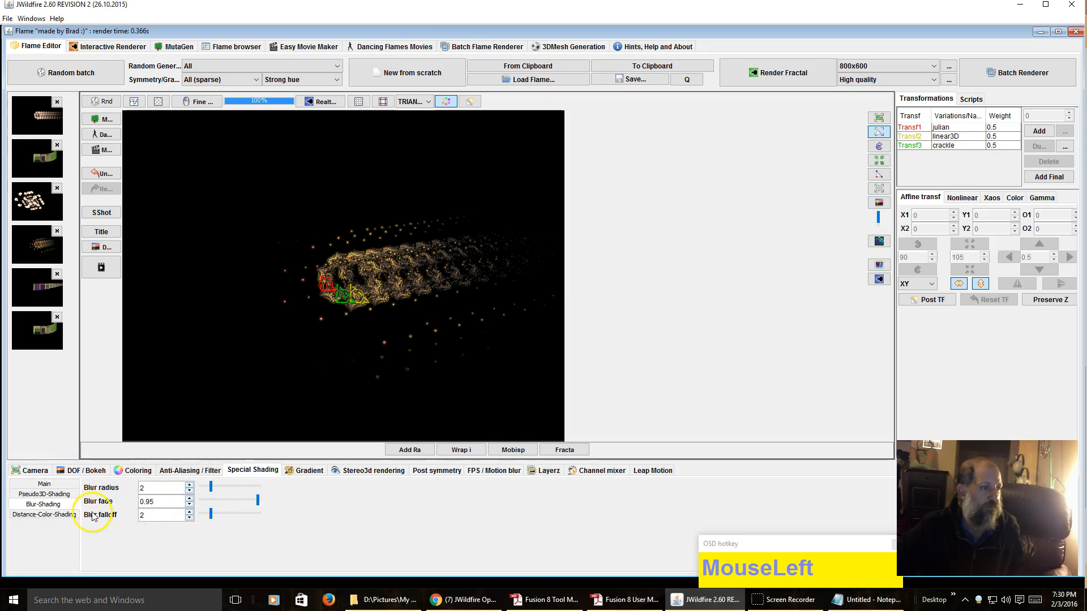
click(59, 486)
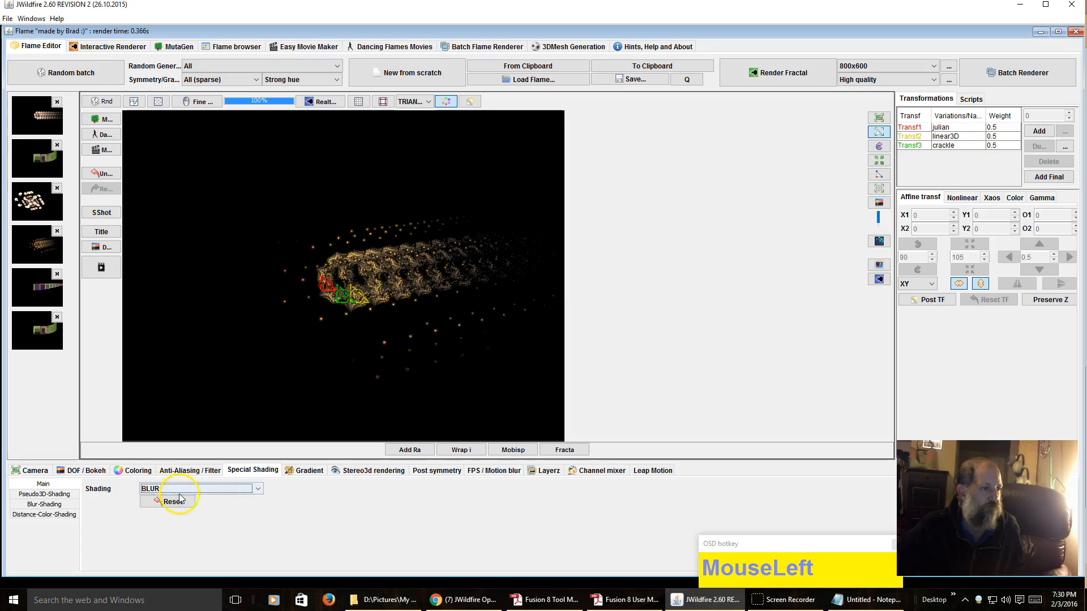
drag(179, 490, 179, 533)
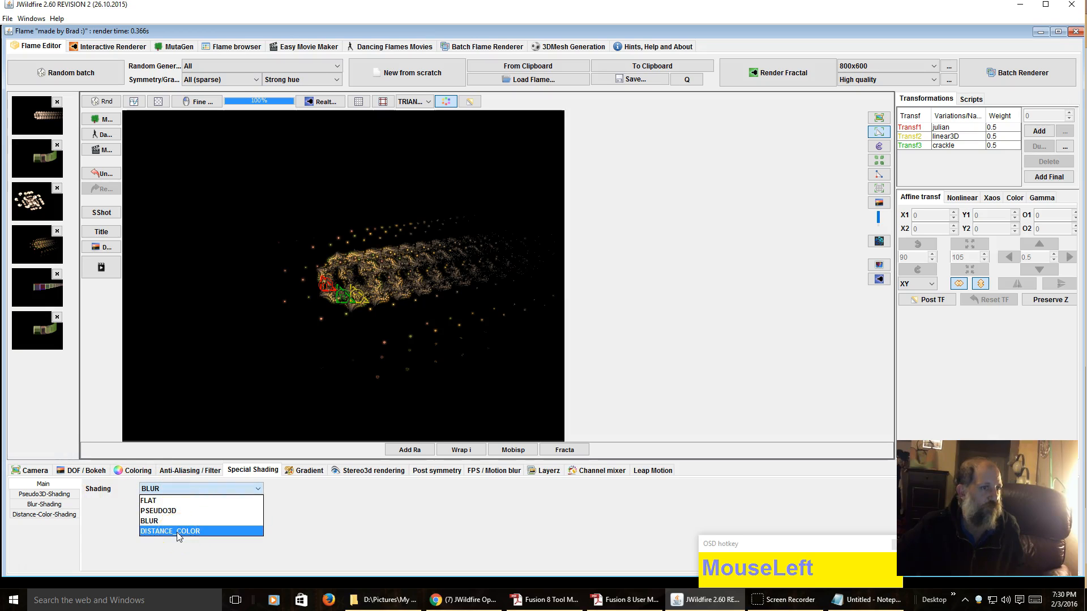
click(179, 533)
Step: Look over the distance color shading parameters and return to the main special shading settings
click(37, 516)
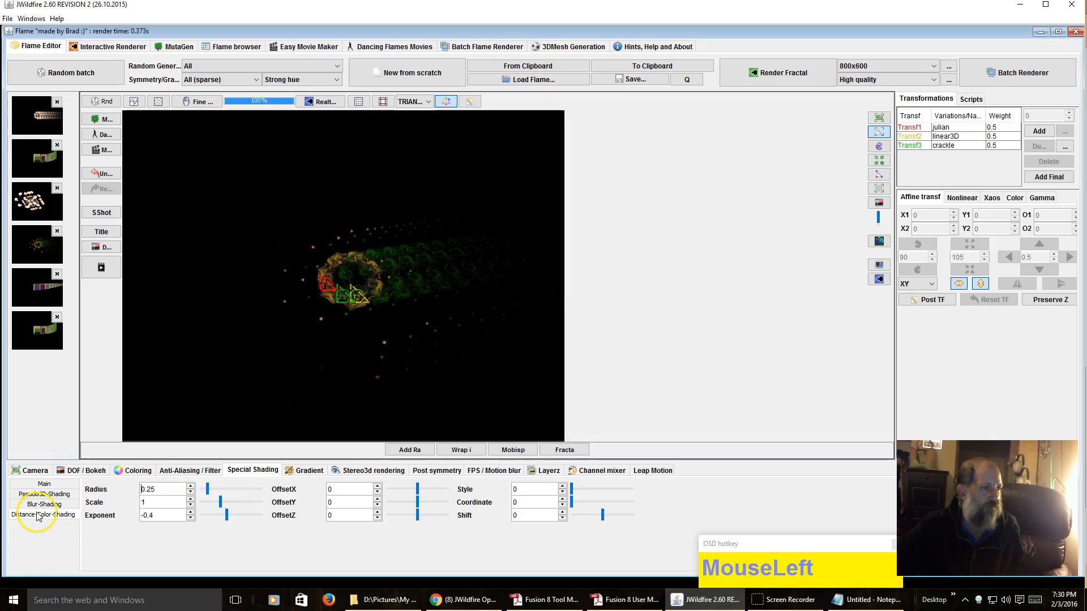
click(288, 519)
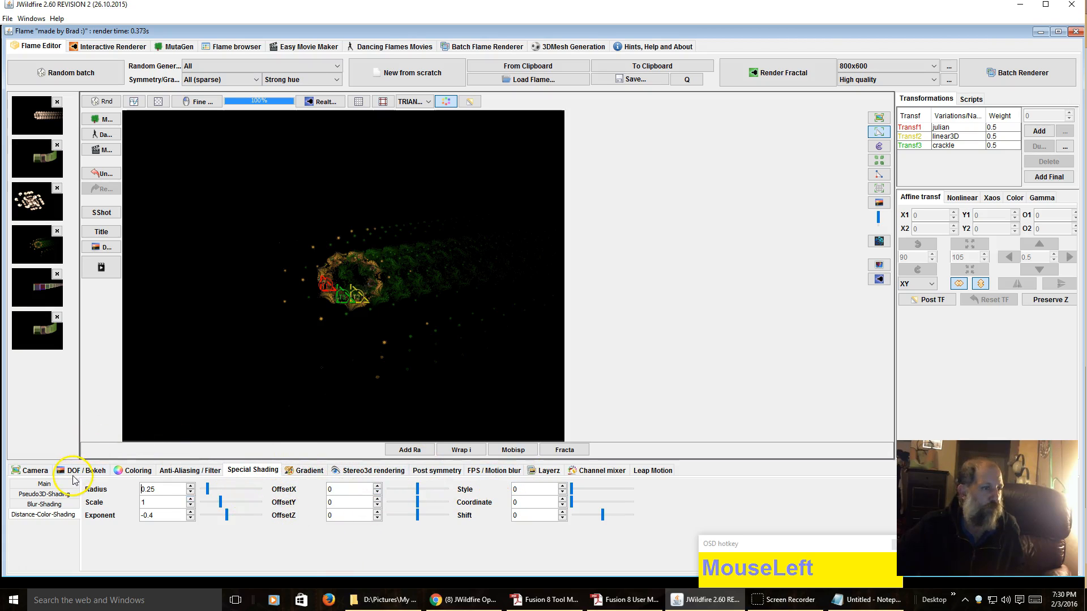
click(44, 484)
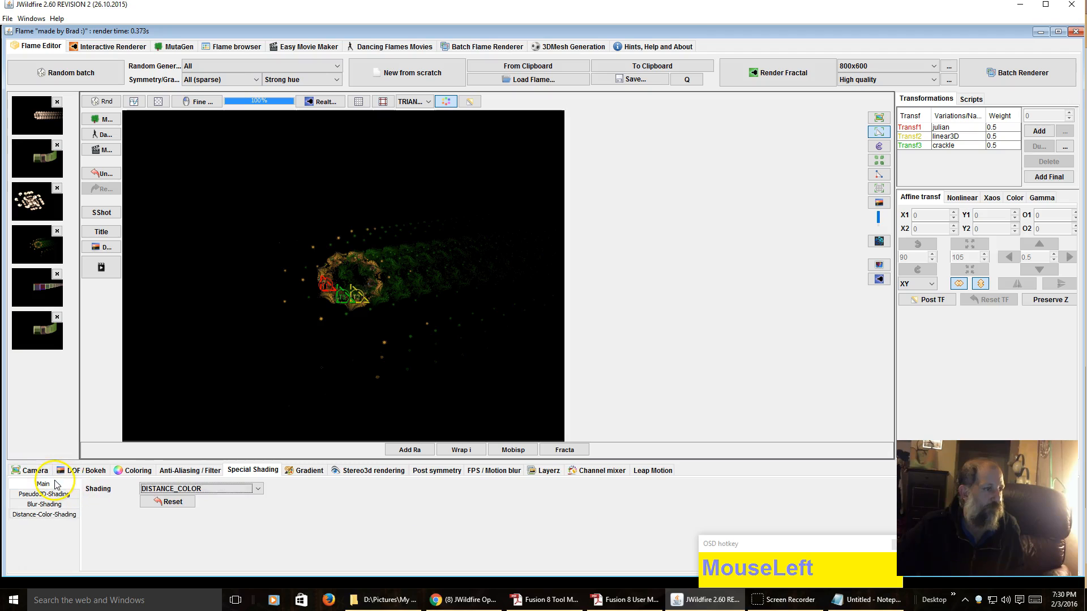
Step: Open the gradient settings and toggle the gradient editor on and off over the flame preview
click(310, 470)
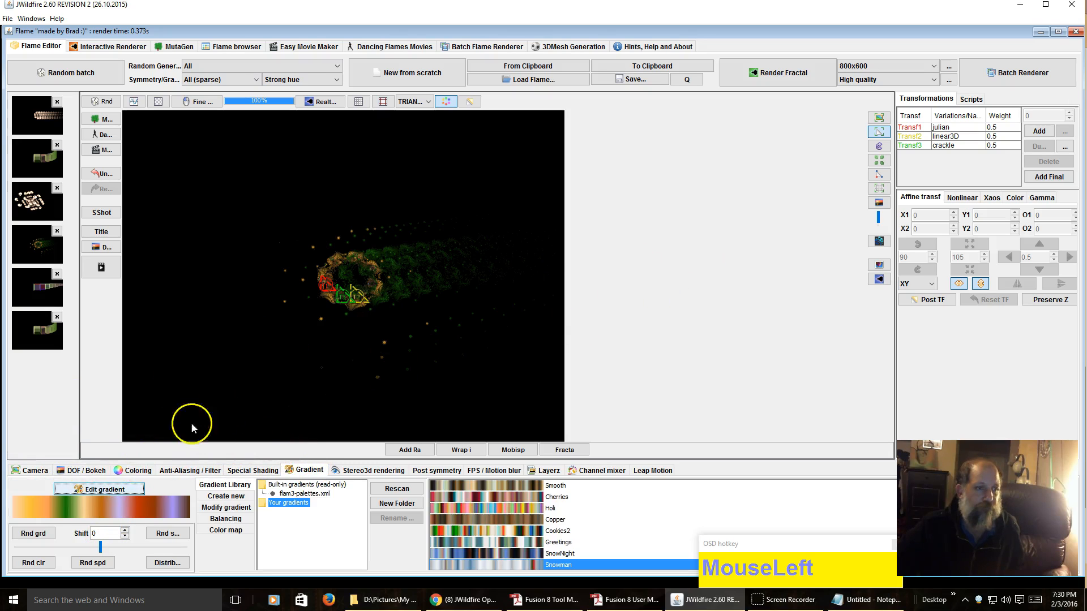
click(89, 490)
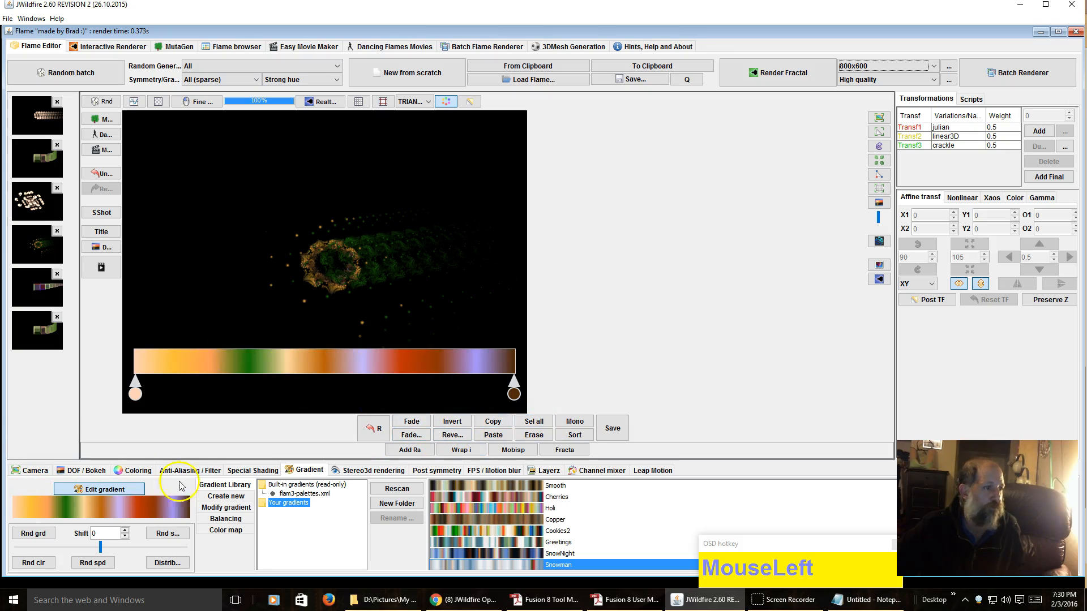
click(104, 490)
Step: Try several random gradients on the flame and randomize the gradient's colors
click(34, 534)
click(34, 534)
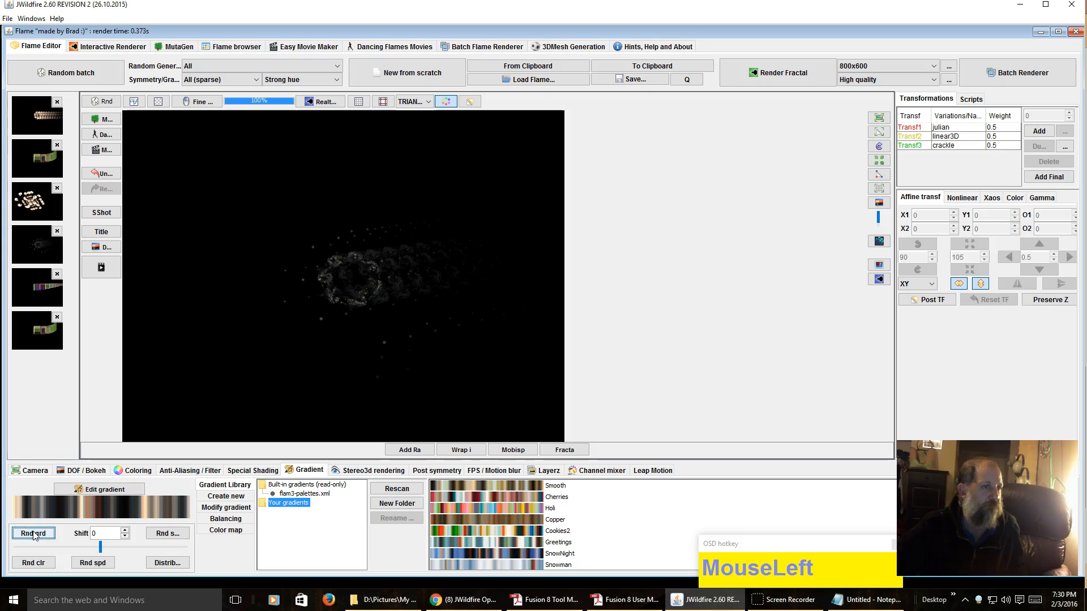
click(44, 565)
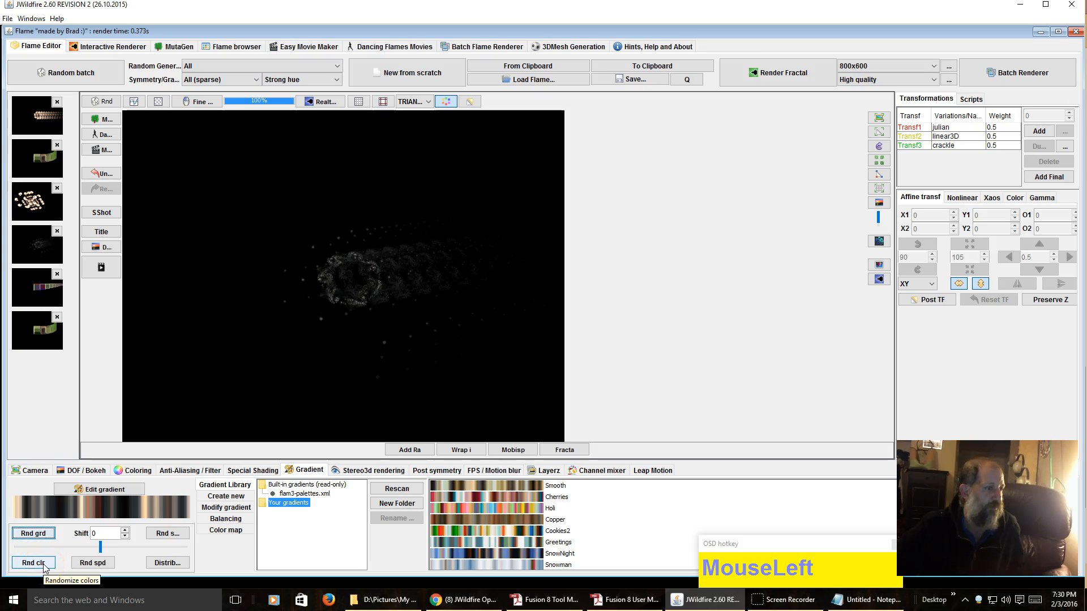
click(48, 534)
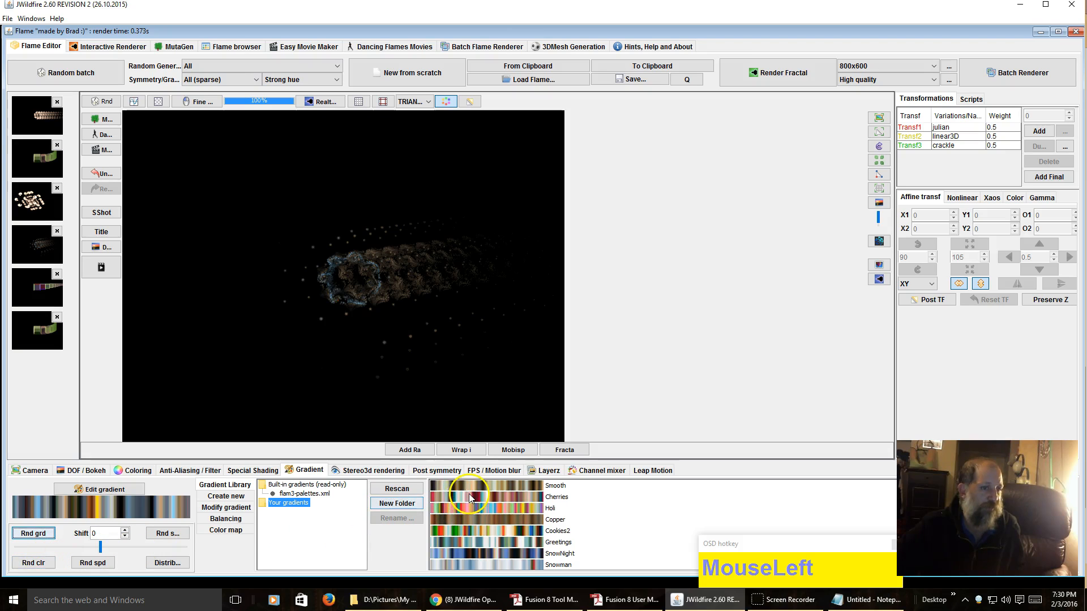
Step: Browse the gradient library, including the built-in flam3-palettes.xml entry and the Your gradients folder
scroll(463, 513, down, 3)
scroll(481, 526, up, 3)
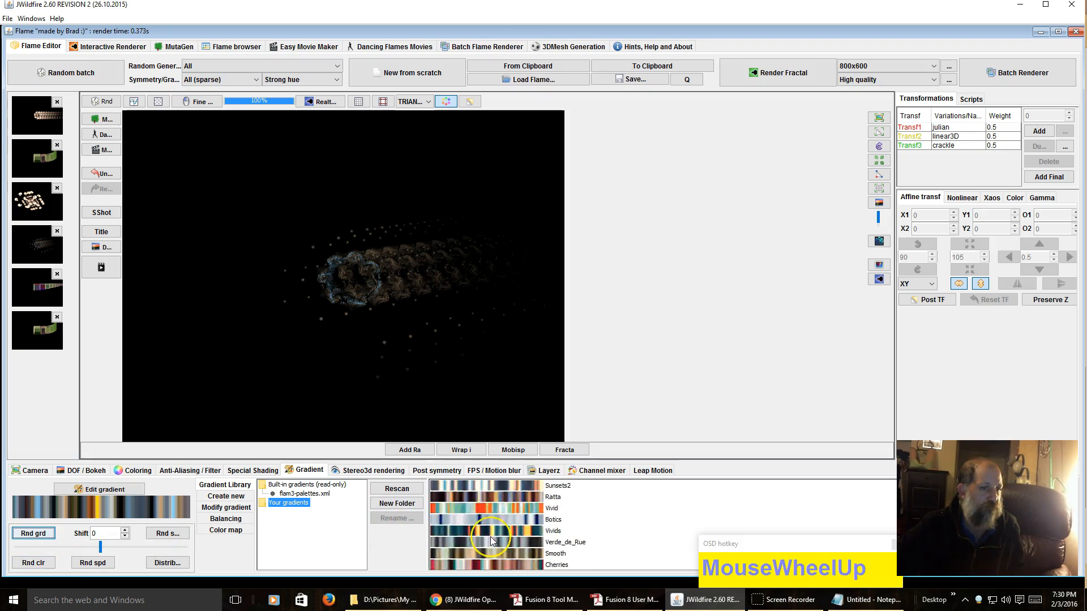
scroll(490, 537, up, 3)
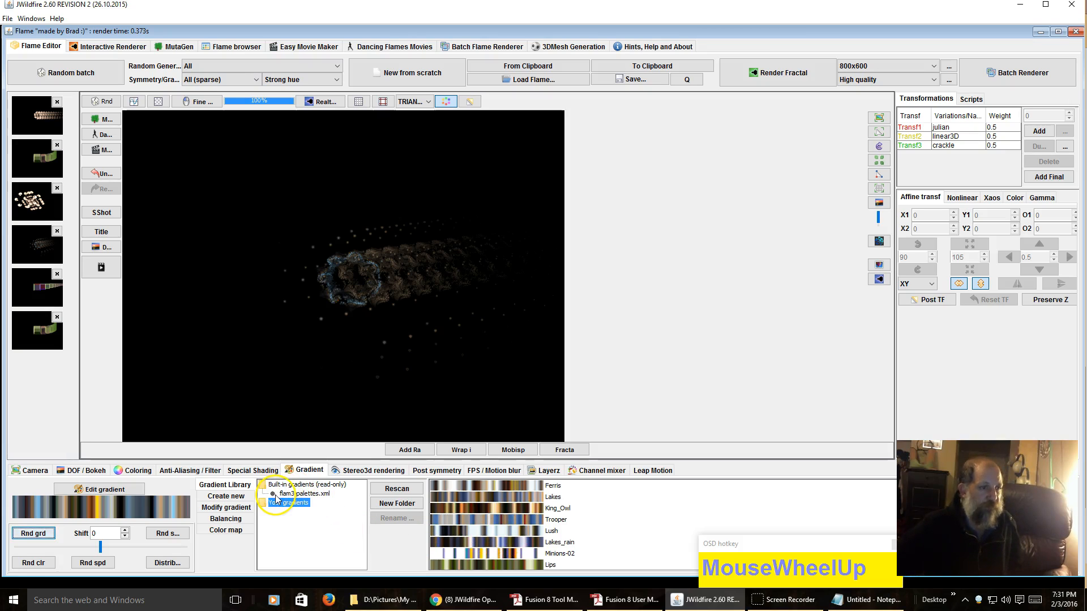
click(296, 494)
click(289, 502)
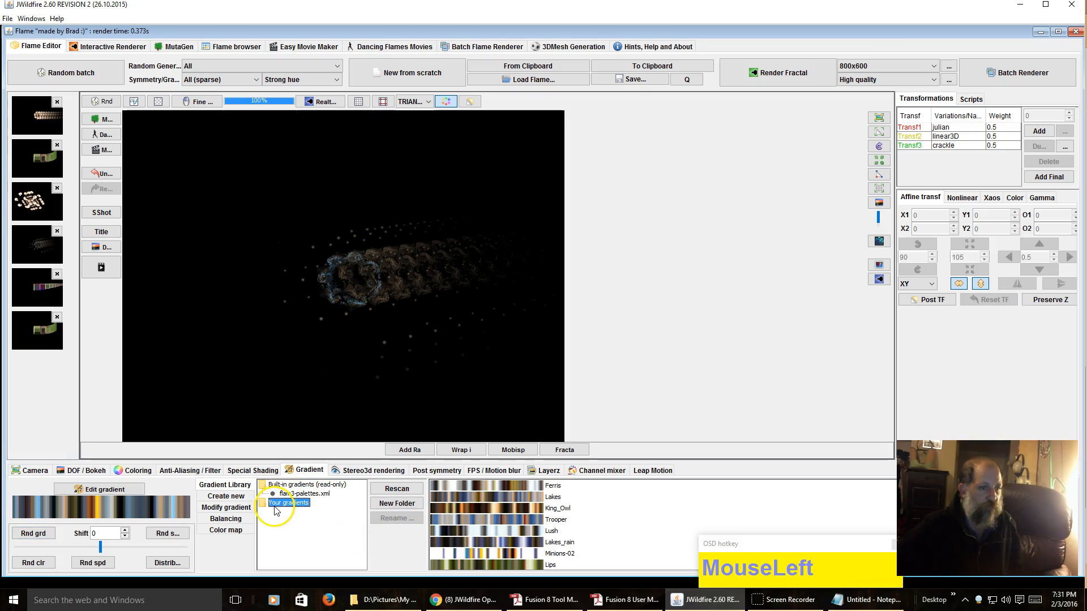
Step: Try randomizing the gradient, its colors and its spread, and distribute the gradient's colors
click(34, 534)
click(49, 532)
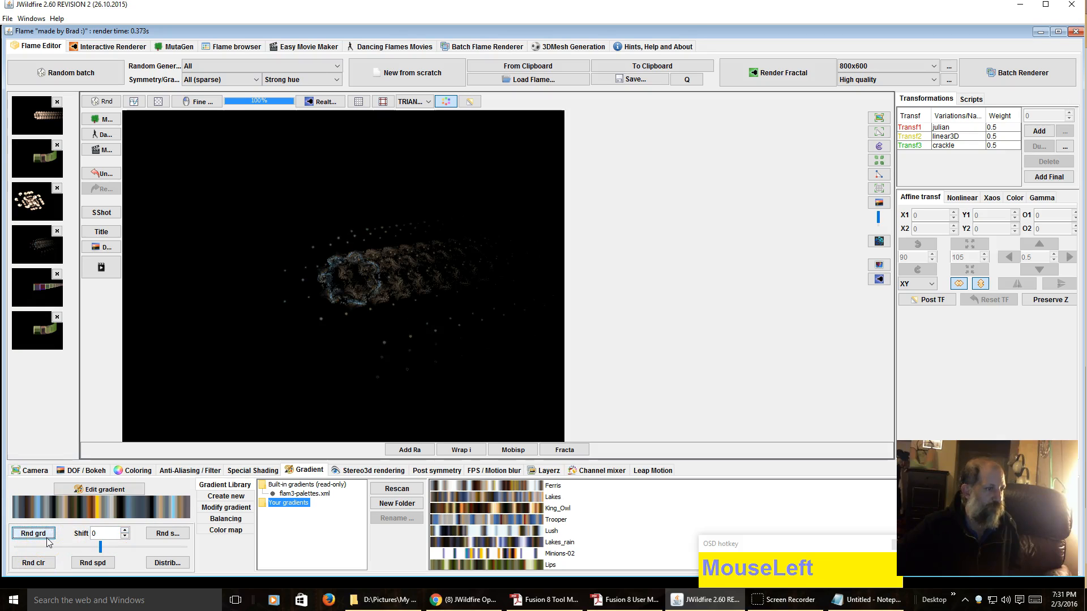
click(47, 559)
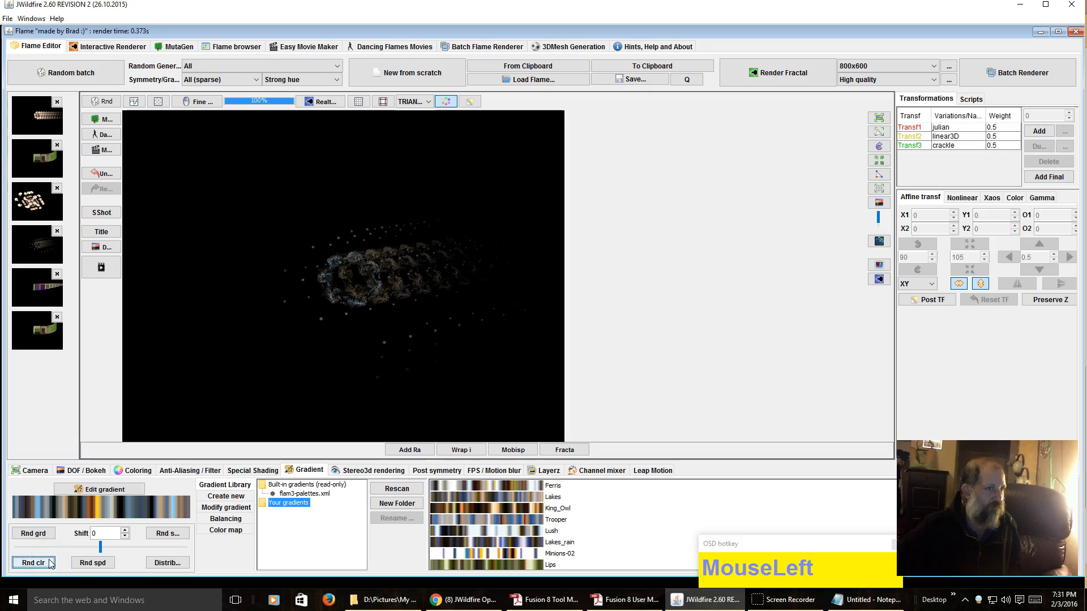
click(102, 563)
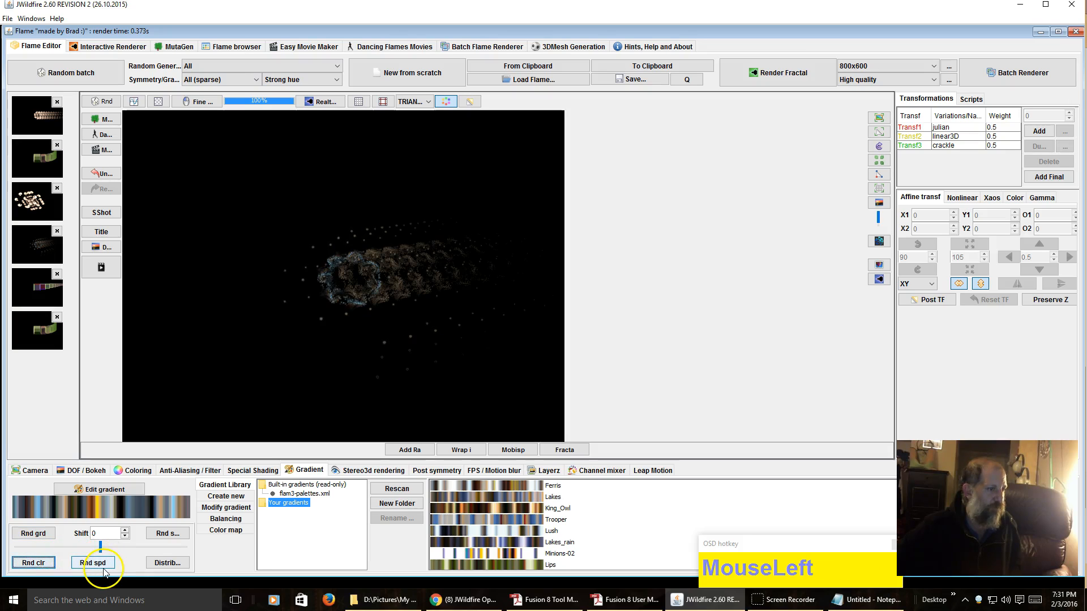
click(169, 564)
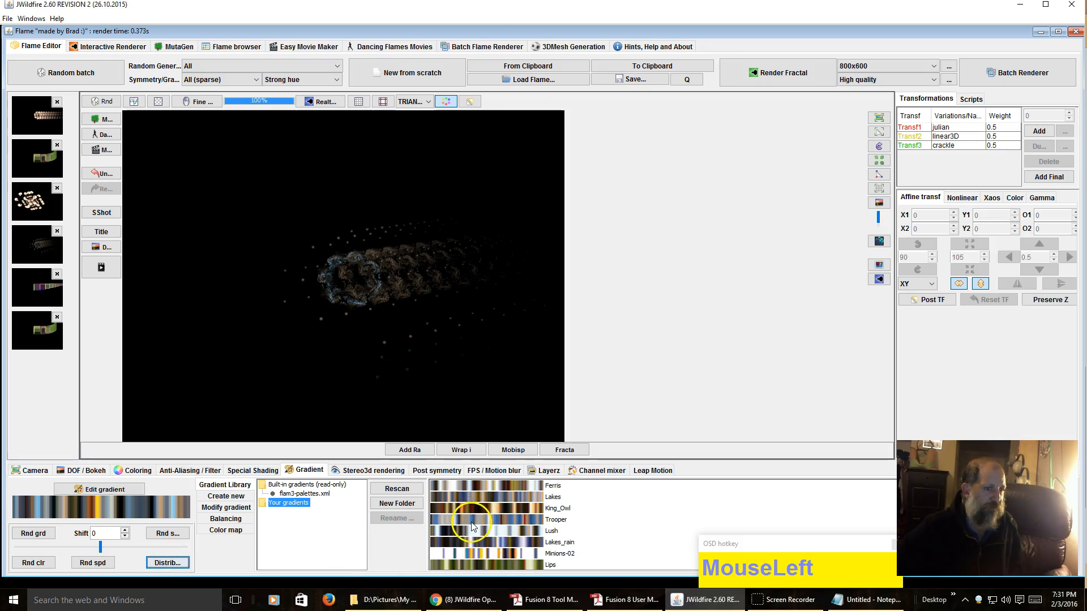
Step: Apply the Minions-02 gradient from the library to the flame and brighten the flame in the coloring settings
click(459, 557)
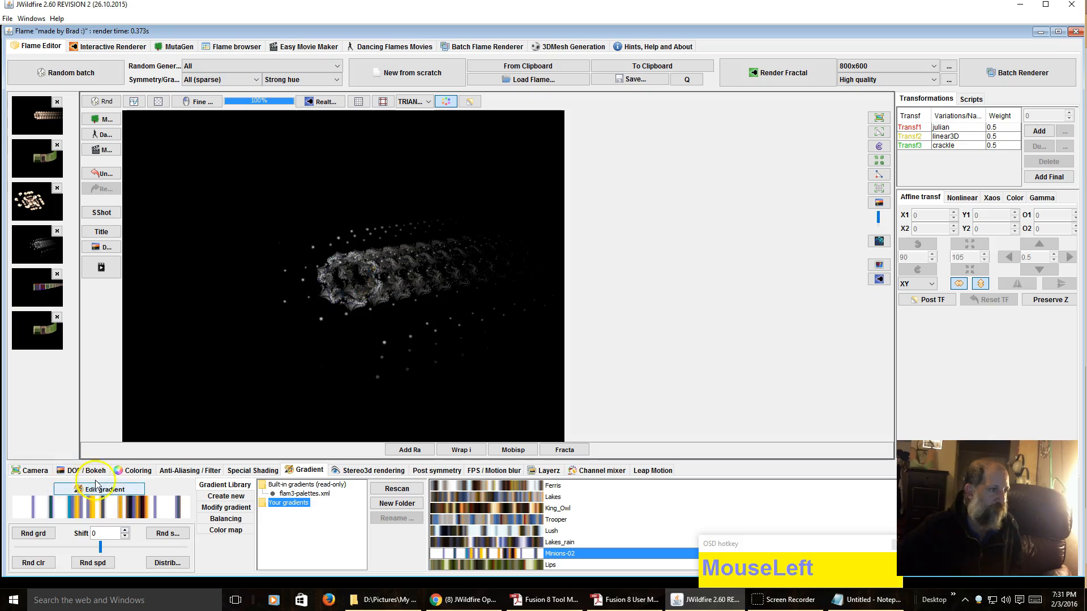
click(137, 471)
drag(93, 486, 7, 320)
drag(302, 378, 308, 473)
click(309, 470)
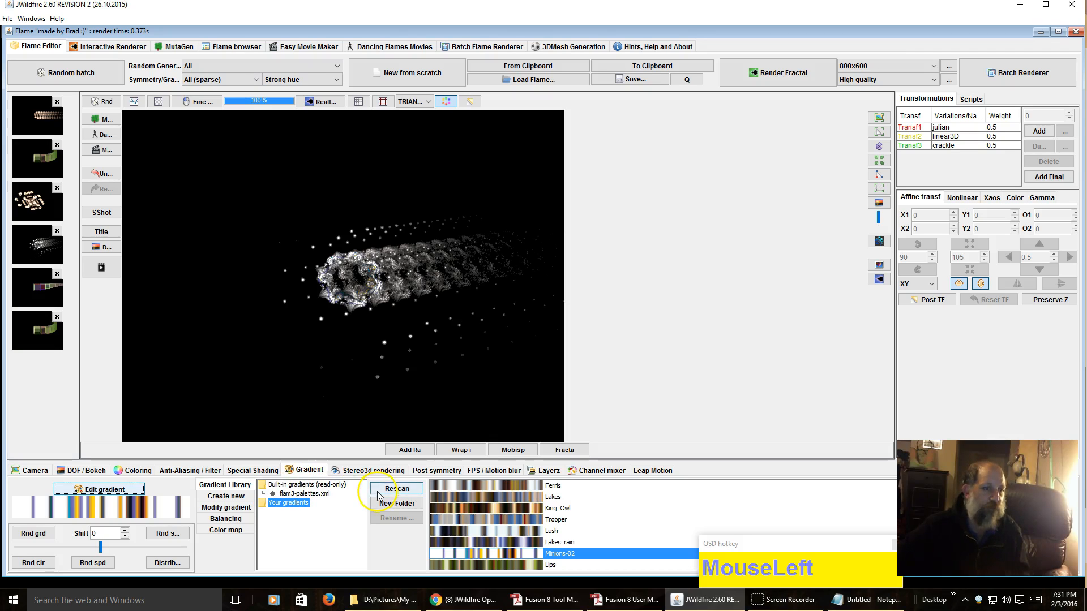
Step: Browse the gradient library and look over the generator types offered for creating a new random gradient
scroll(505, 531, down, 3)
scroll(505, 531, down, 2)
scroll(503, 539, up, 6)
scroll(504, 539, up, 3)
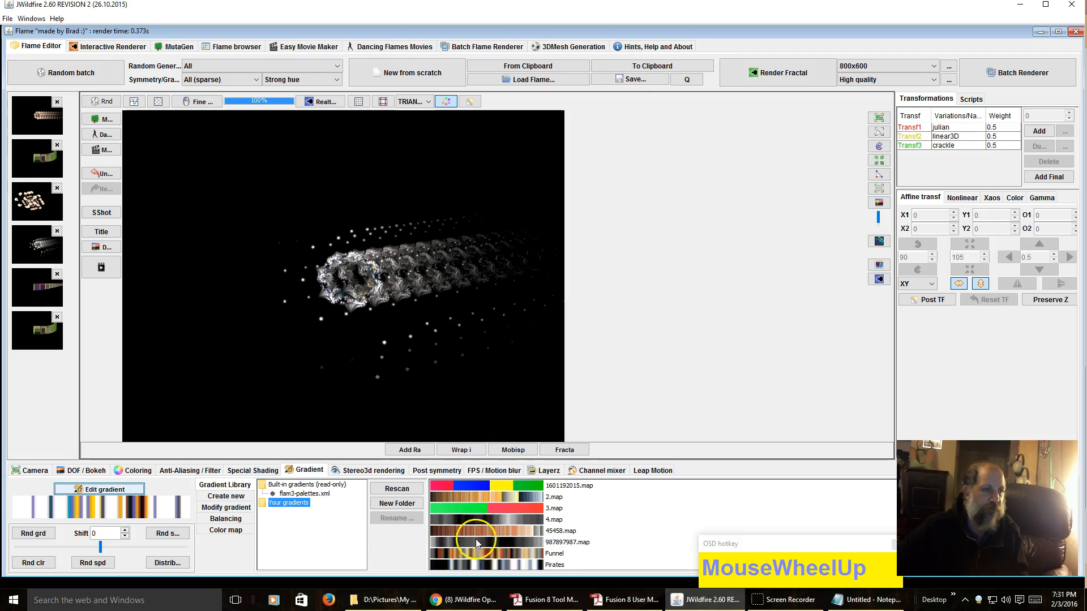
click(236, 497)
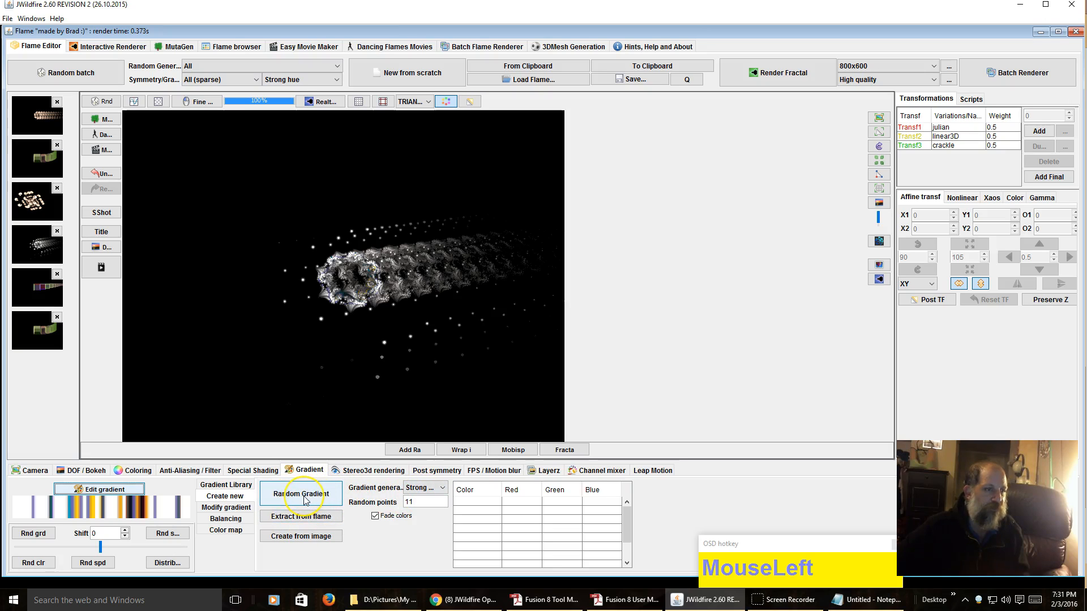
click(425, 488)
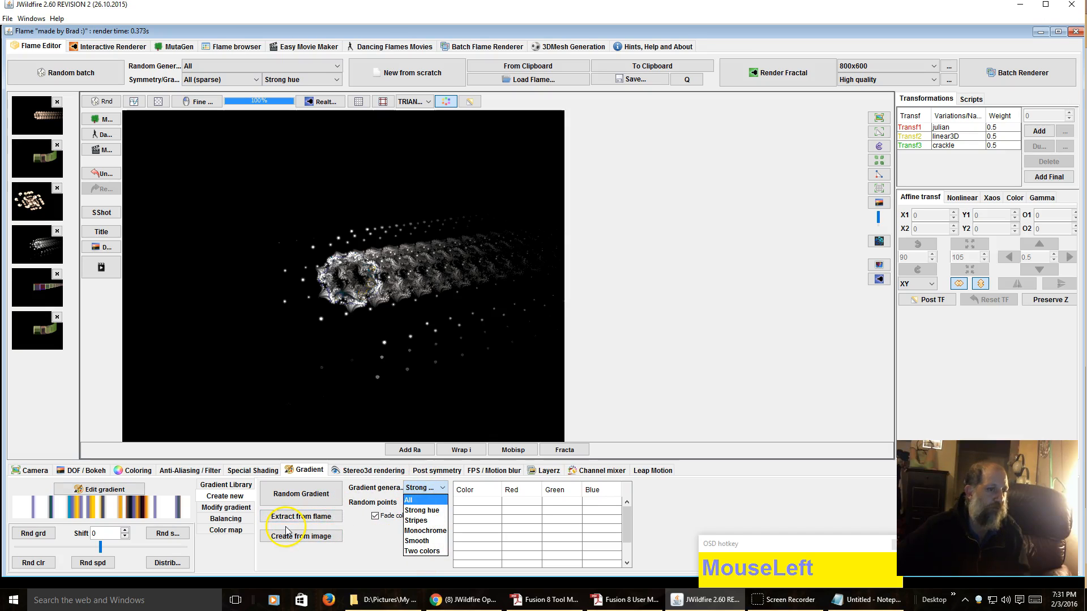
click(356, 523)
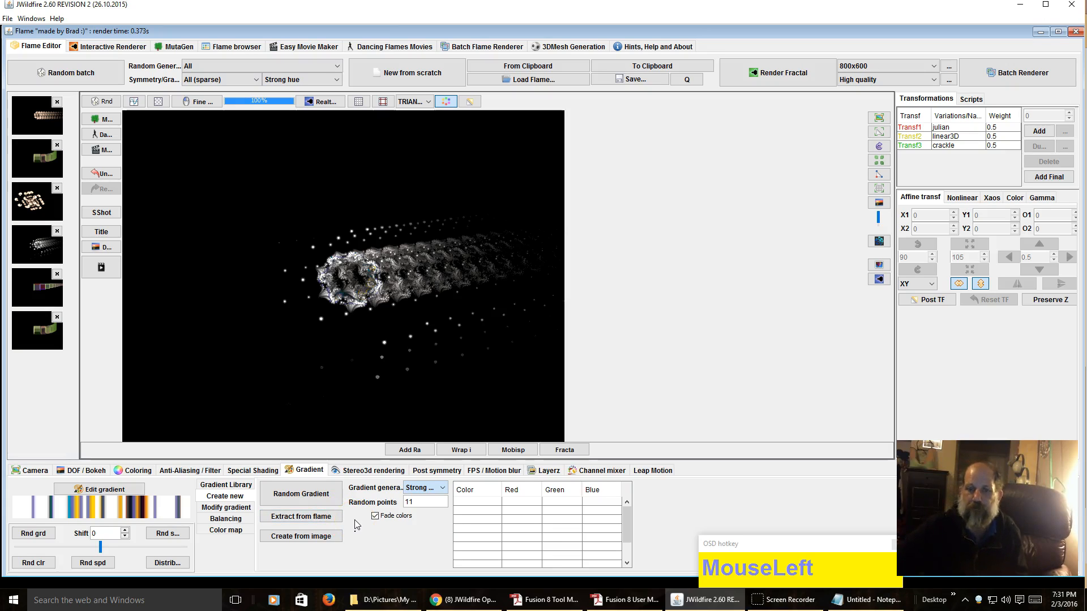
Step: Create a new gradient from the image 1602022105.png in the 2February folder
click(287, 538)
click(316, 221)
click(331, 191)
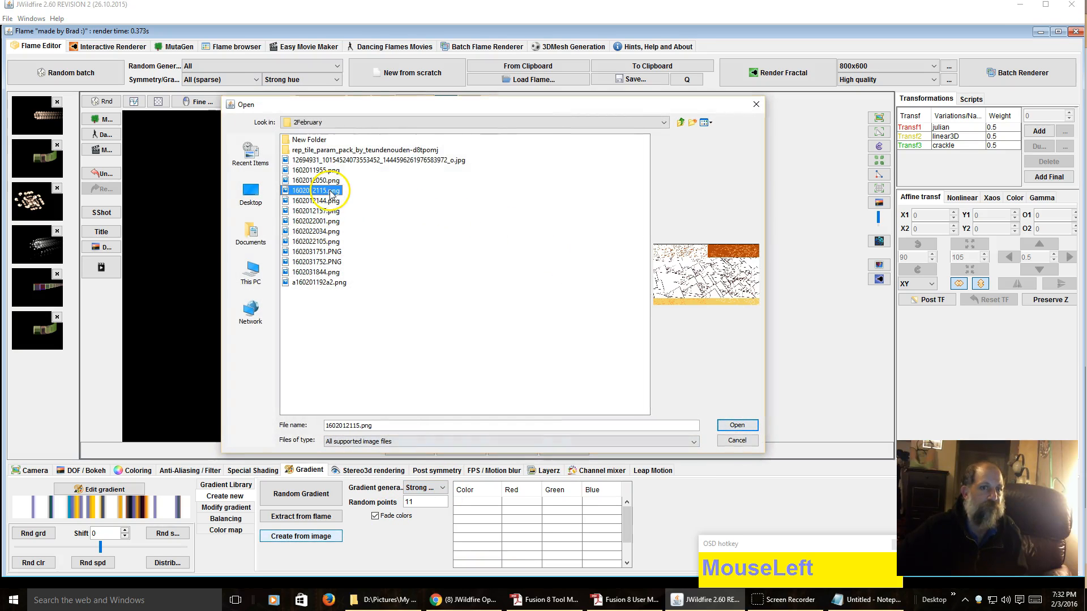
click(330, 252)
click(331, 242)
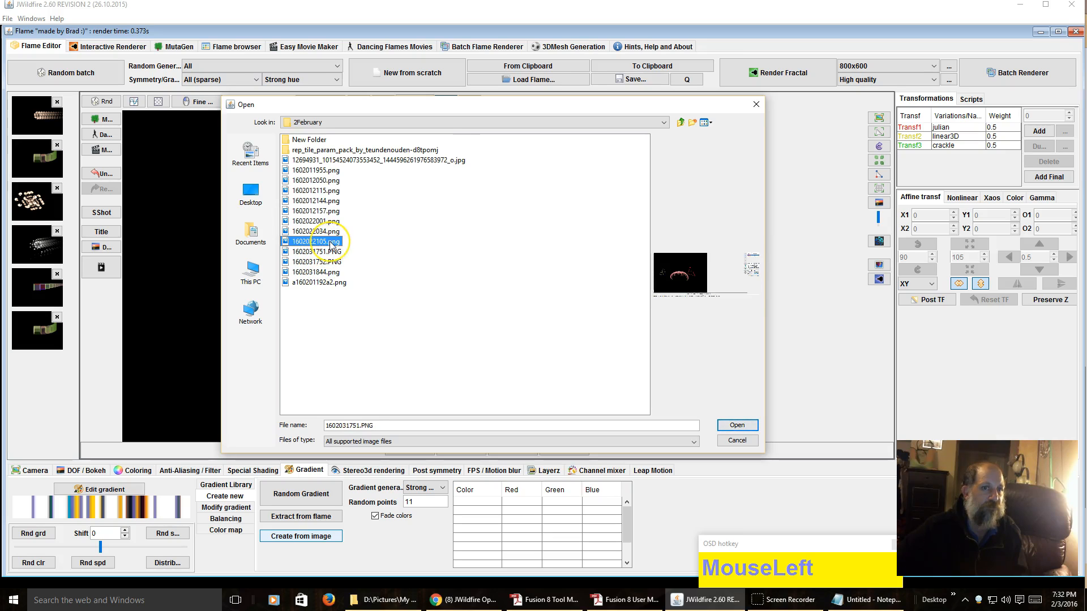
click(737, 425)
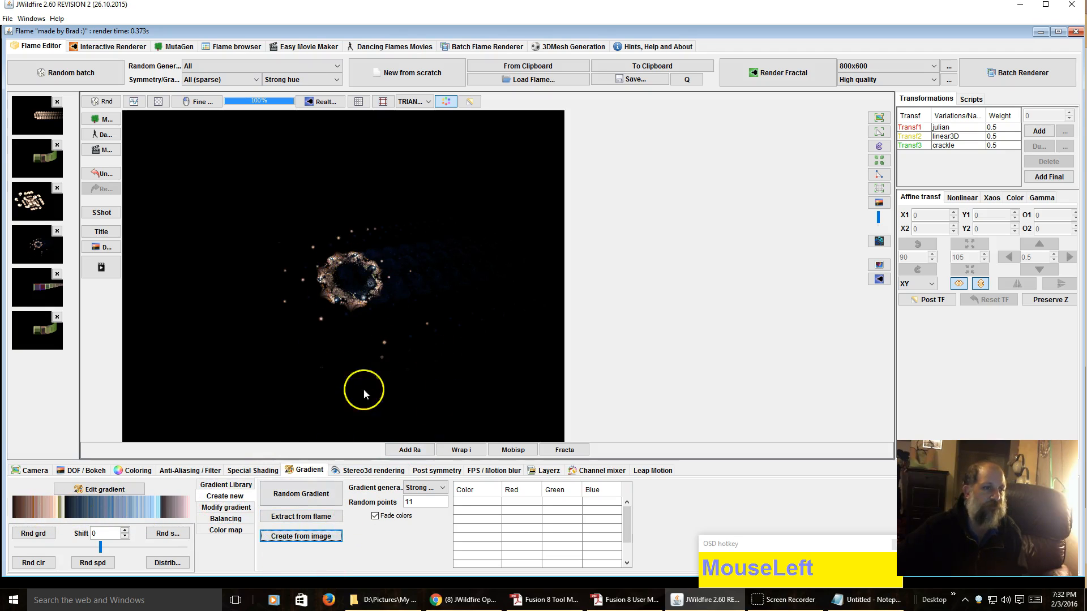
Step: Modify the gradient by setting the RGB swap to 37, the frequency to 2 and the blur to 12
click(235, 507)
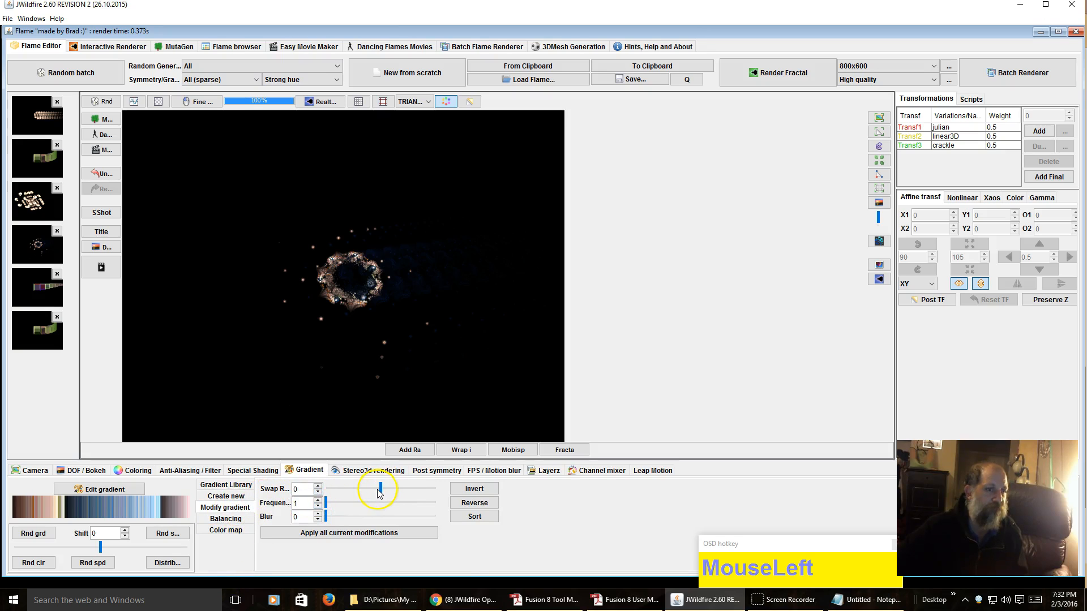
drag(381, 488, 388, 487)
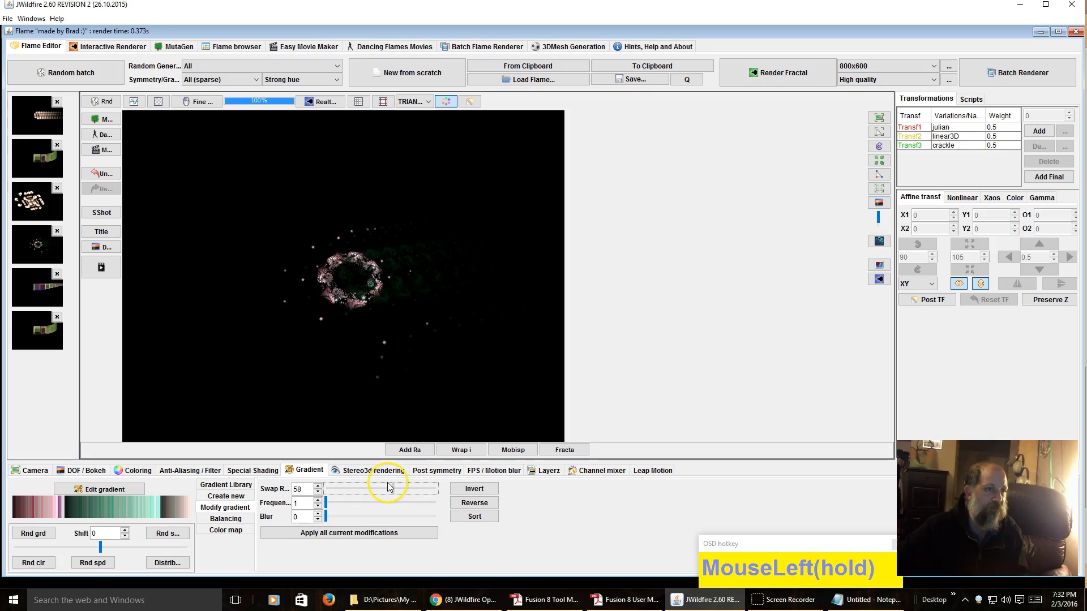
click(330, 502)
click(339, 533)
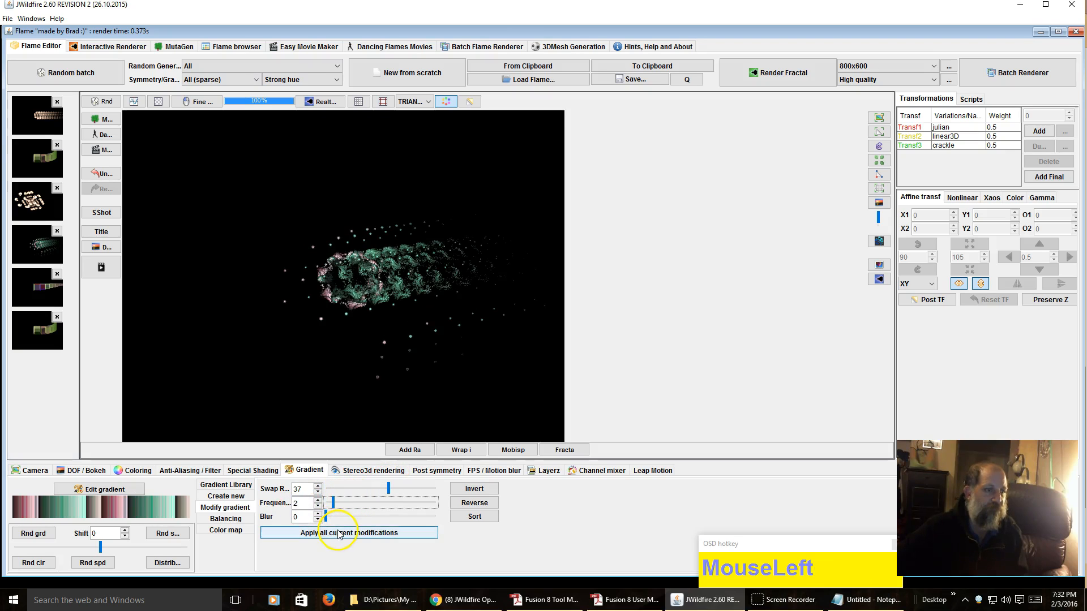
drag(326, 517, 336, 517)
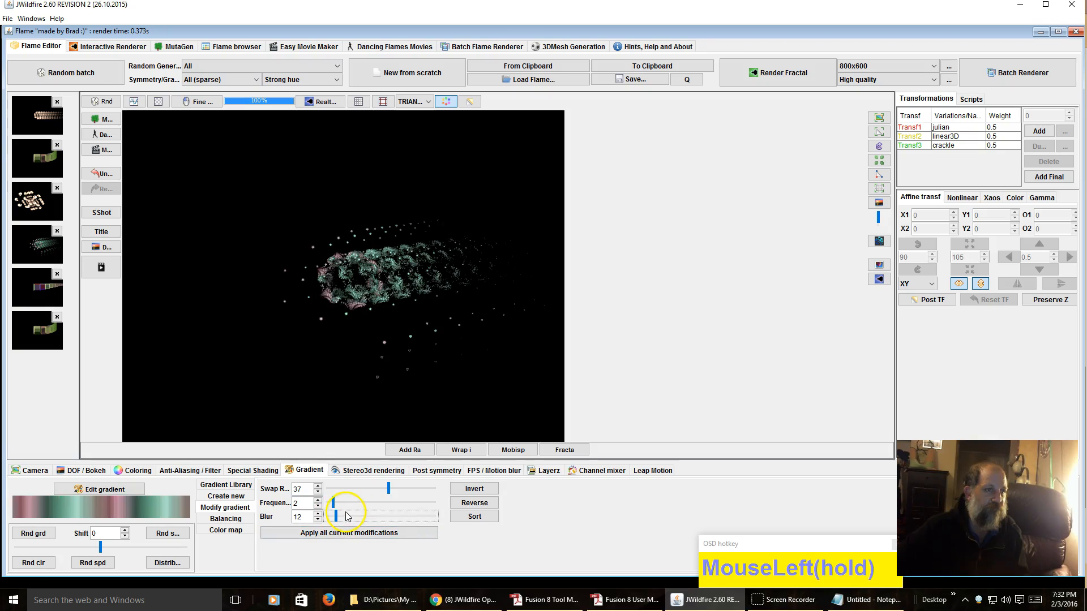
Step: Load the image 1602022105.png from the 2February folder as the gradient's color map
click(227, 516)
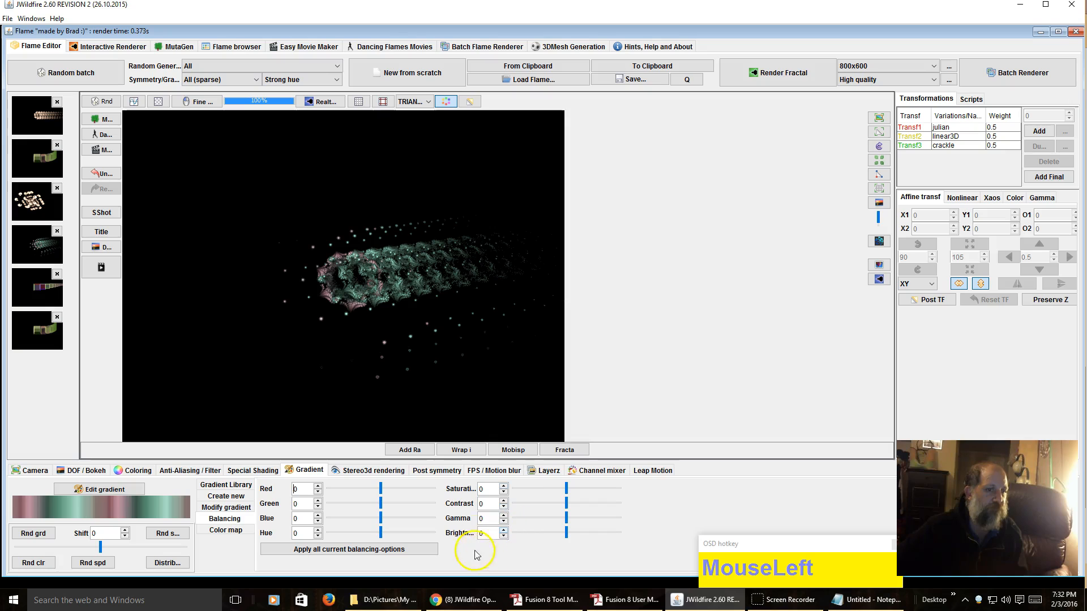
click(227, 532)
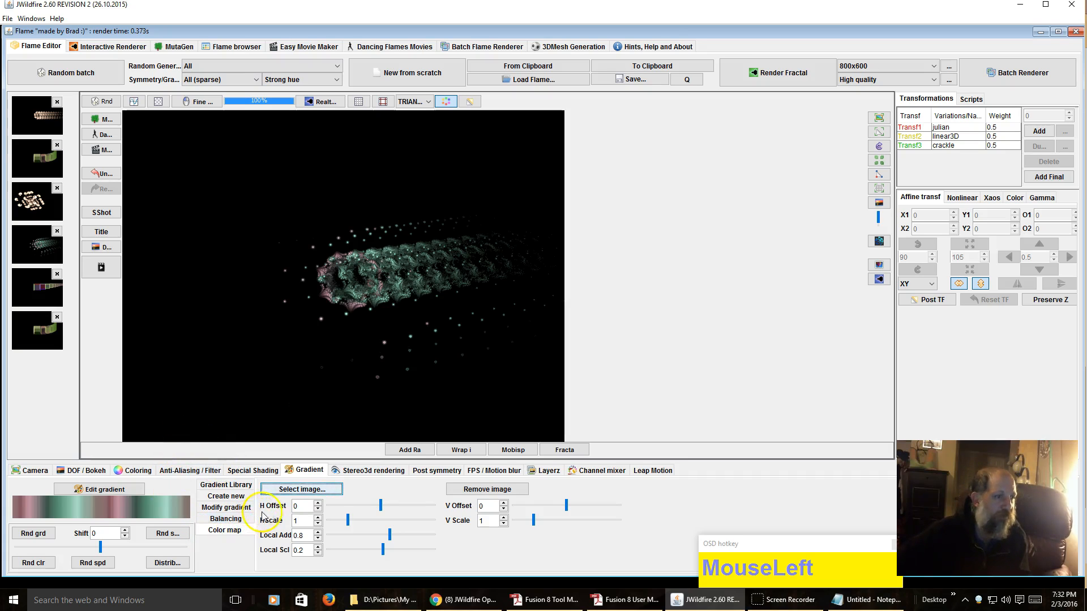
click(303, 491)
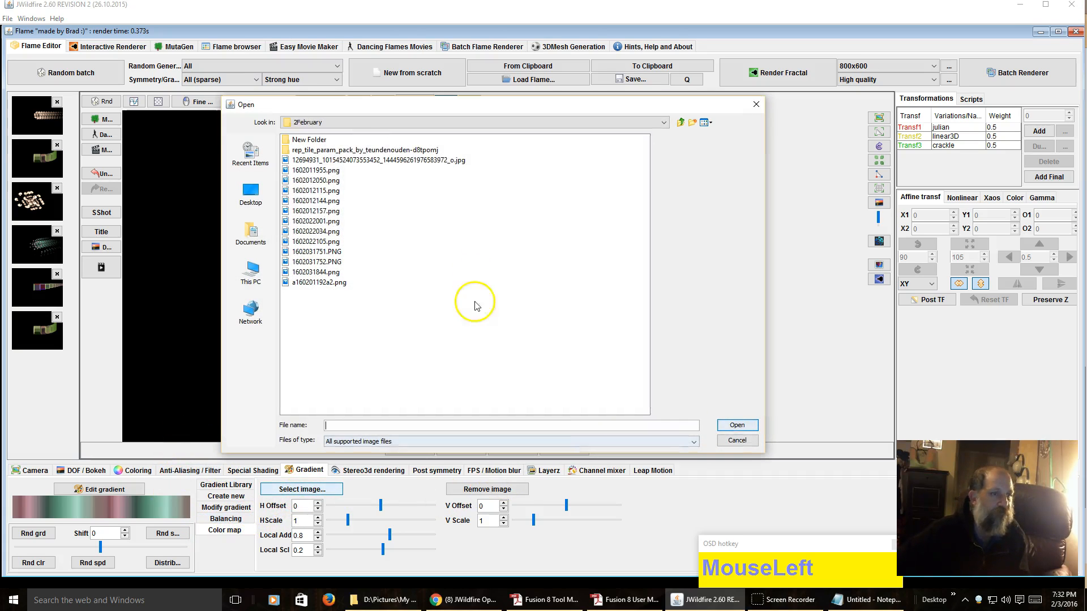
click(316, 211)
click(316, 241)
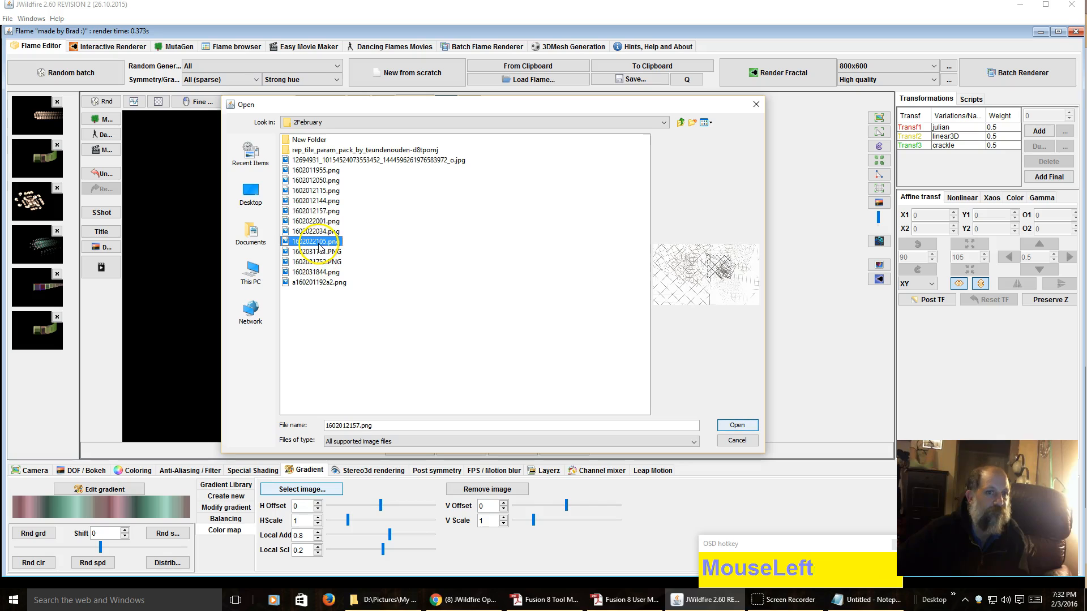
click(746, 427)
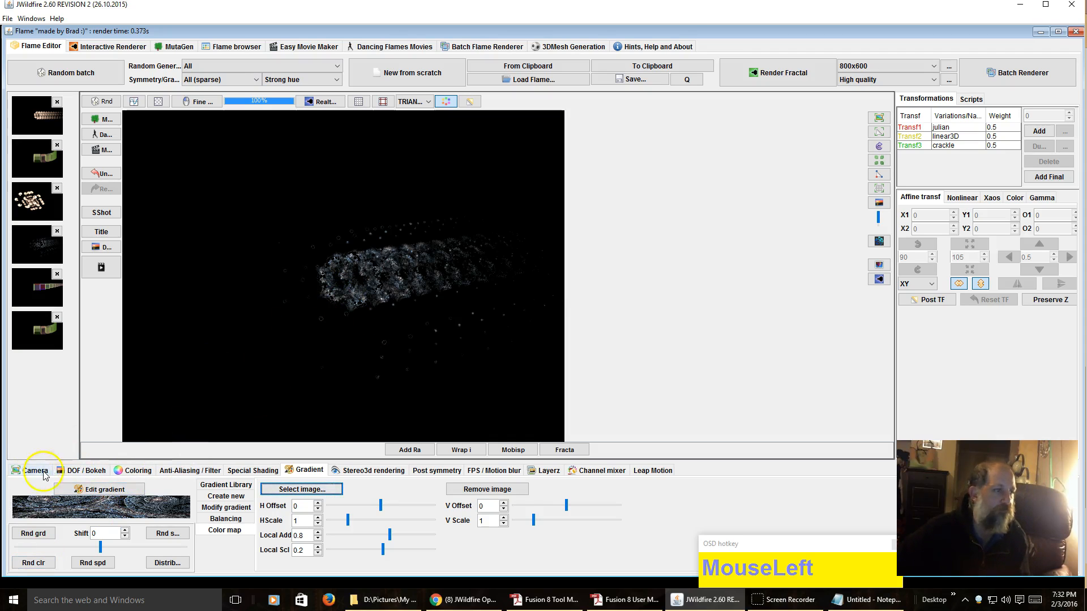
Step: Set the flame's brightness to 100 in the coloring settings
click(135, 470)
double_click(88, 487)
text(2100)
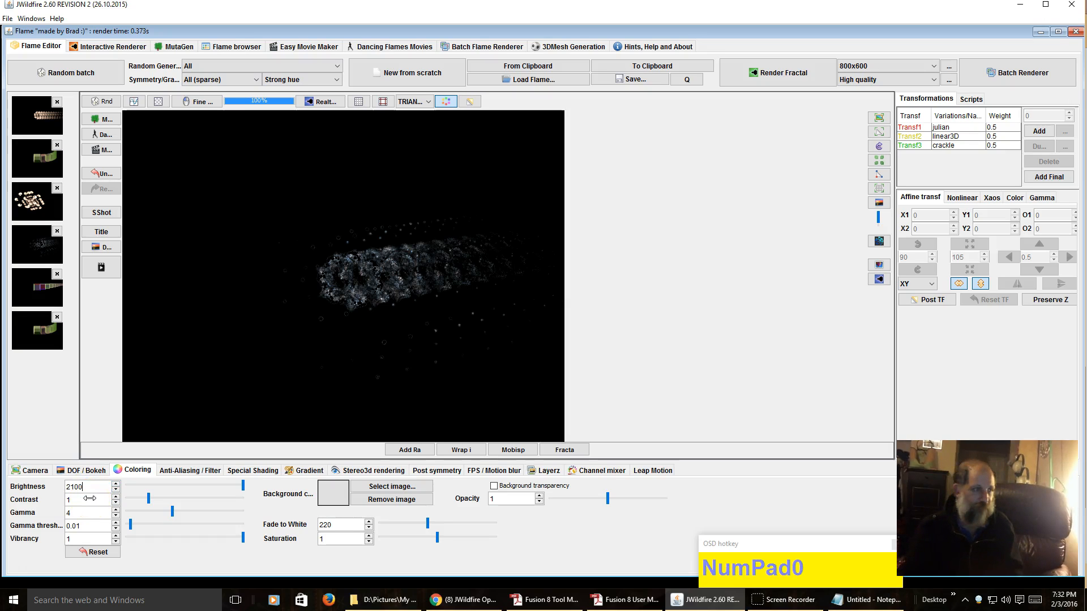
key(BackSpace)
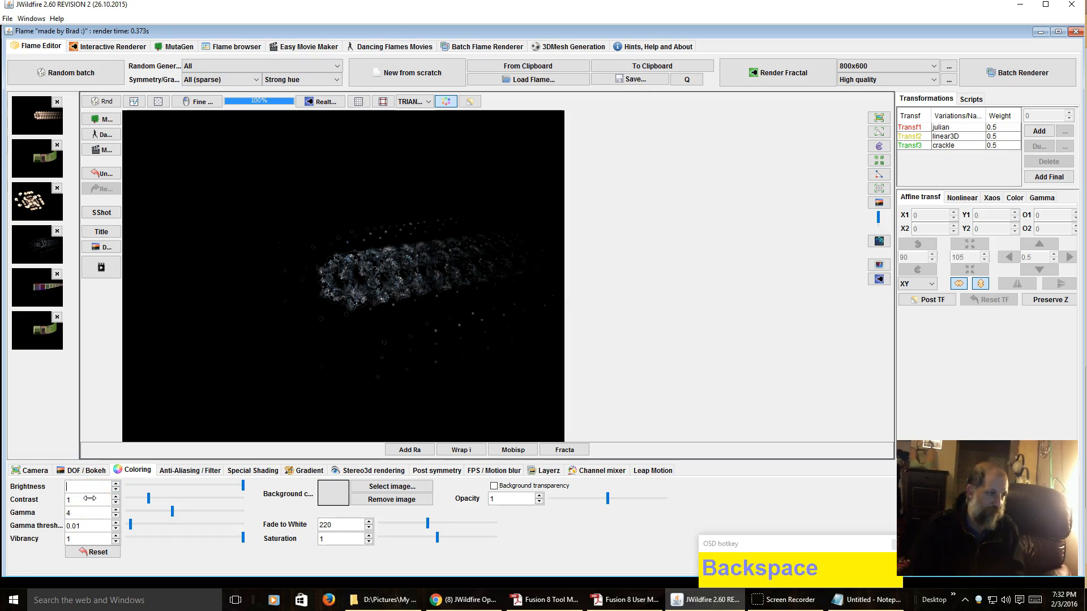
text(100)
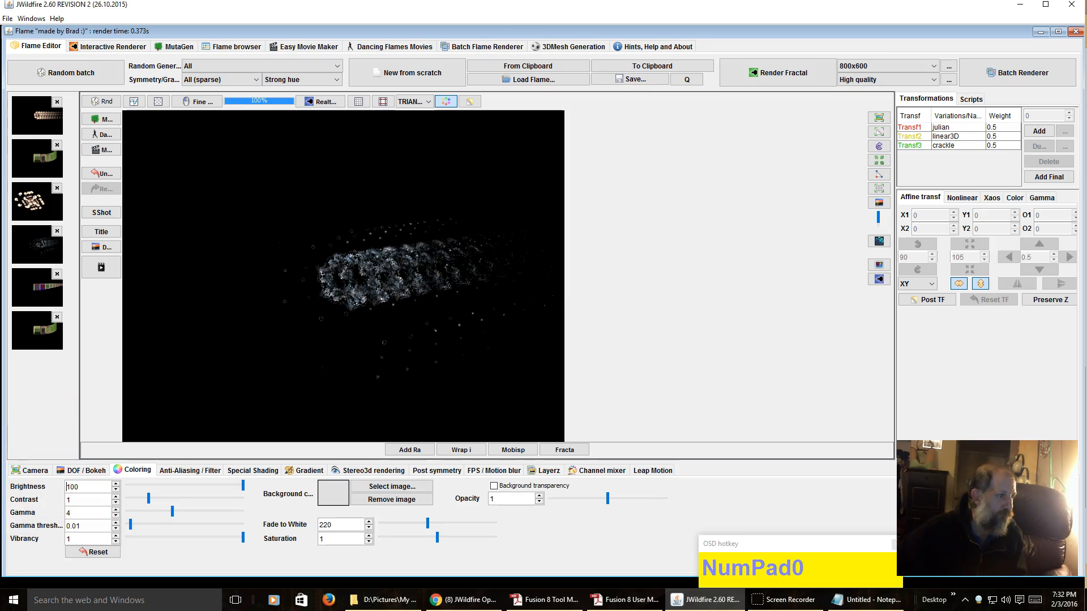
Step: Enlarge the flame by raising the camera's pixels per unit to about 267, and return to the gradient's color map settings
click(33, 470)
drag(276, 530, 596, 499)
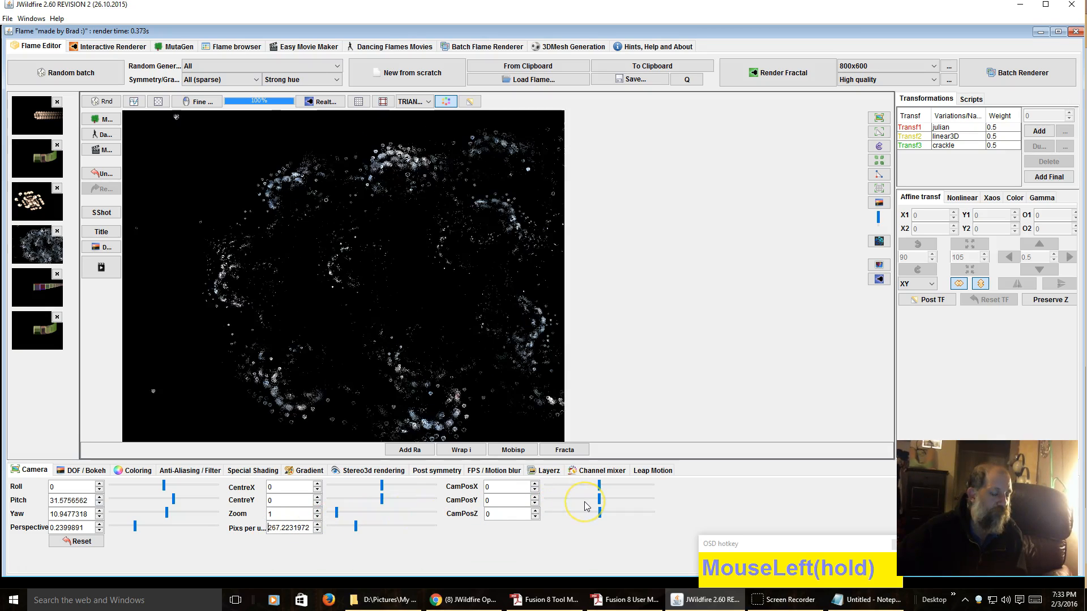
click(313, 471)
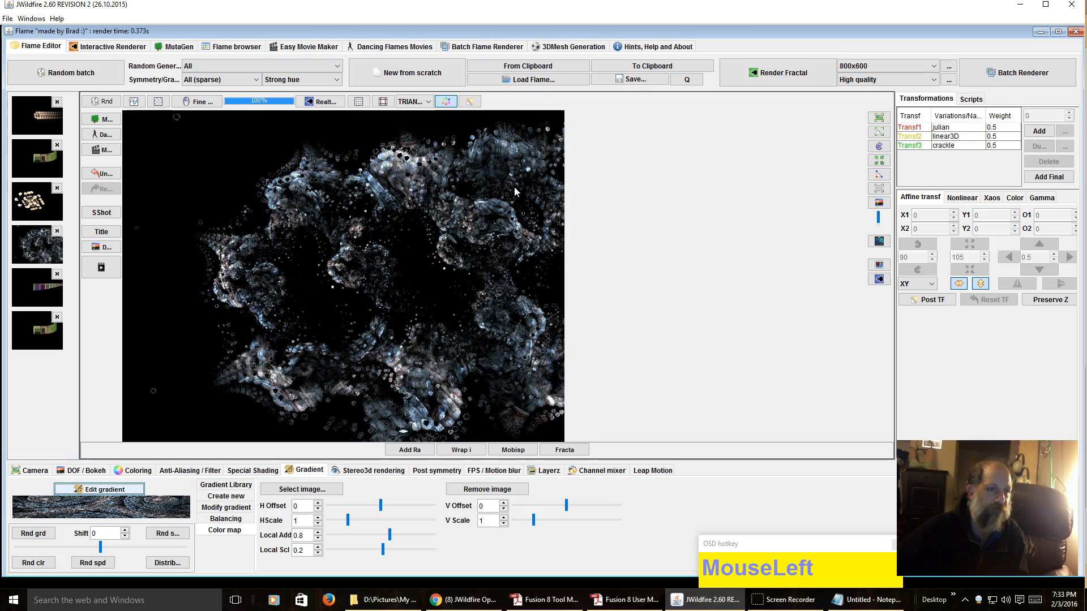
click(224, 530)
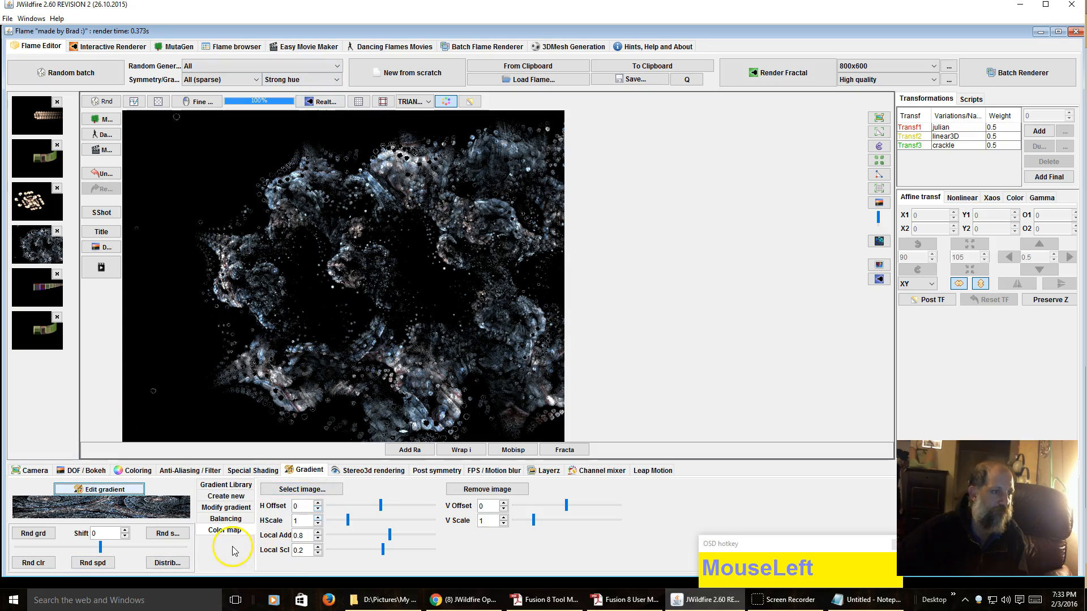
Step: Look over the available stereo 3D rendering modes without choosing one
click(371, 471)
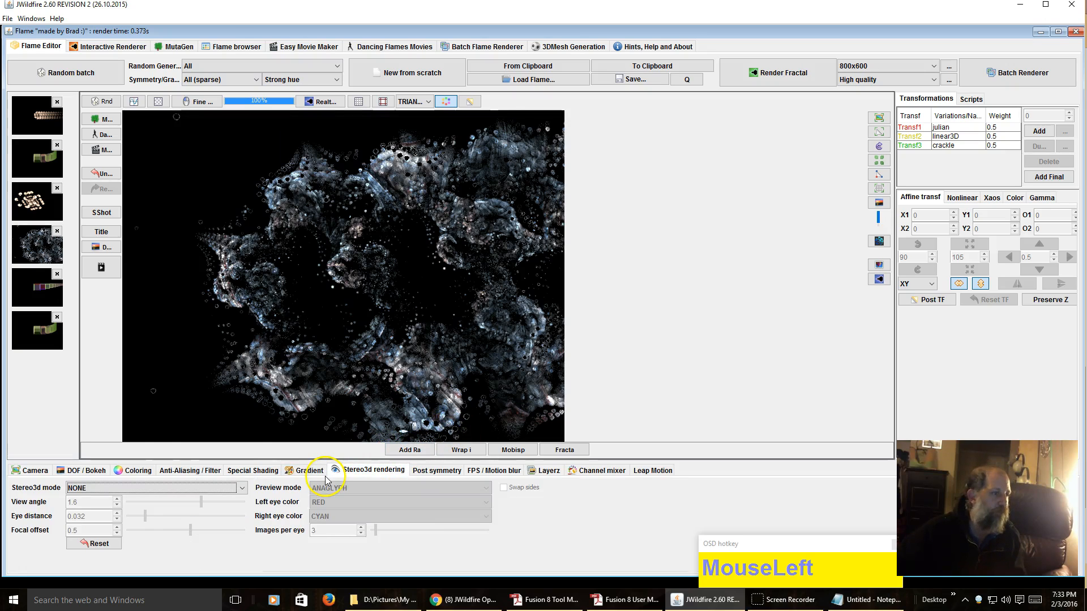
click(135, 488)
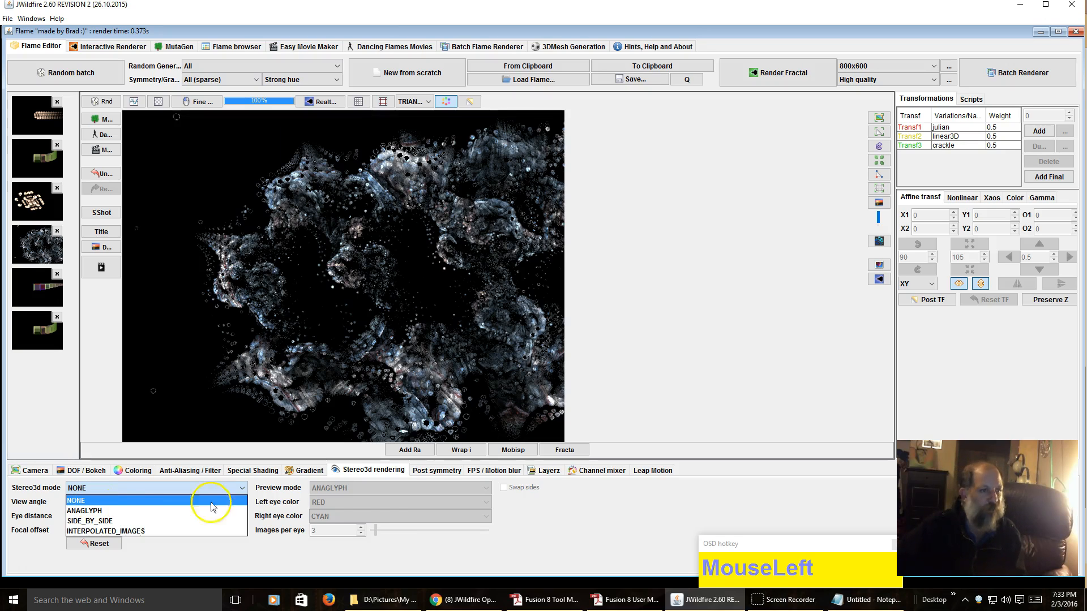
click(429, 481)
Step: Try X_AXIS post symmetry on the flame, and switch the symmetry type to POINT
click(433, 474)
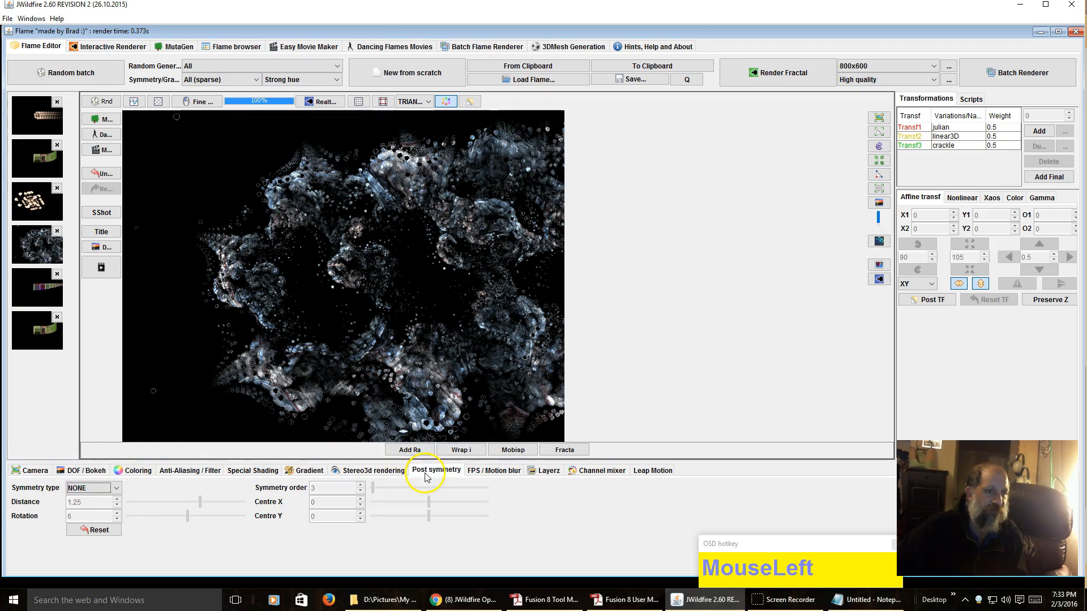
click(99, 490)
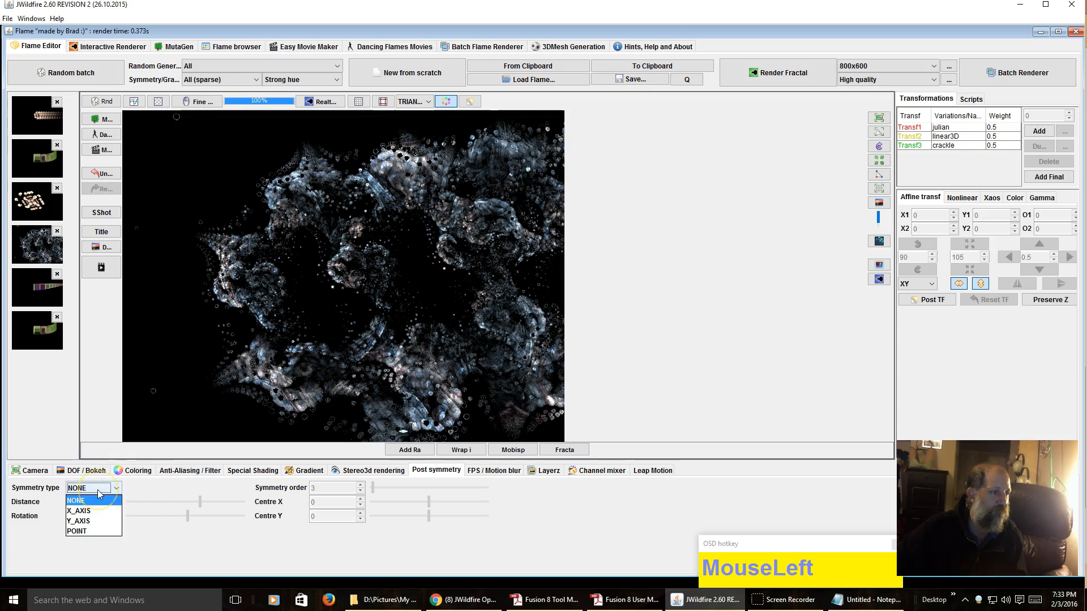
click(109, 512)
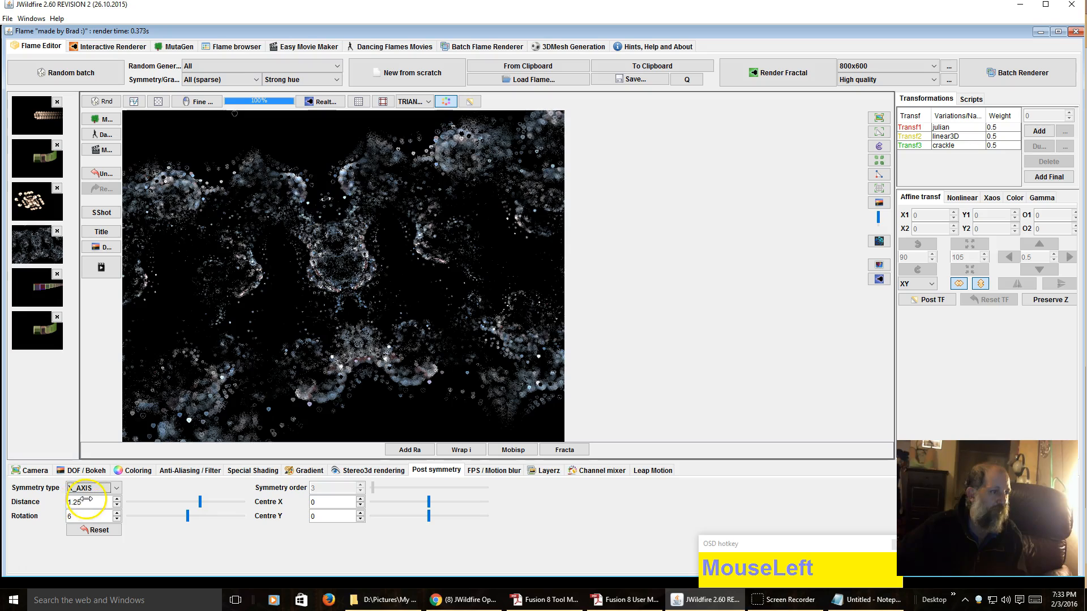
click(90, 488)
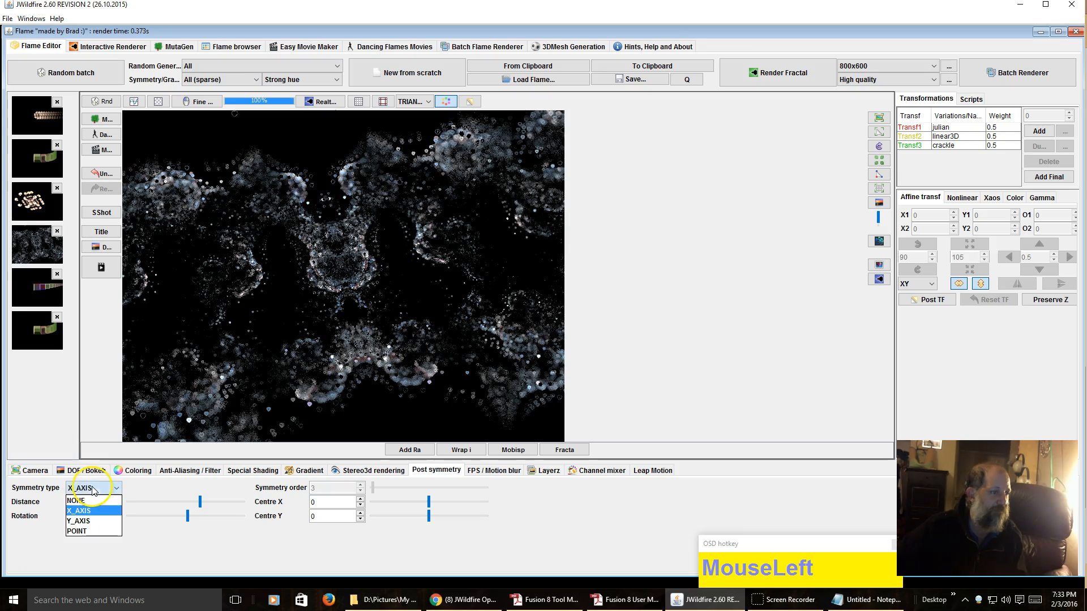
click(99, 532)
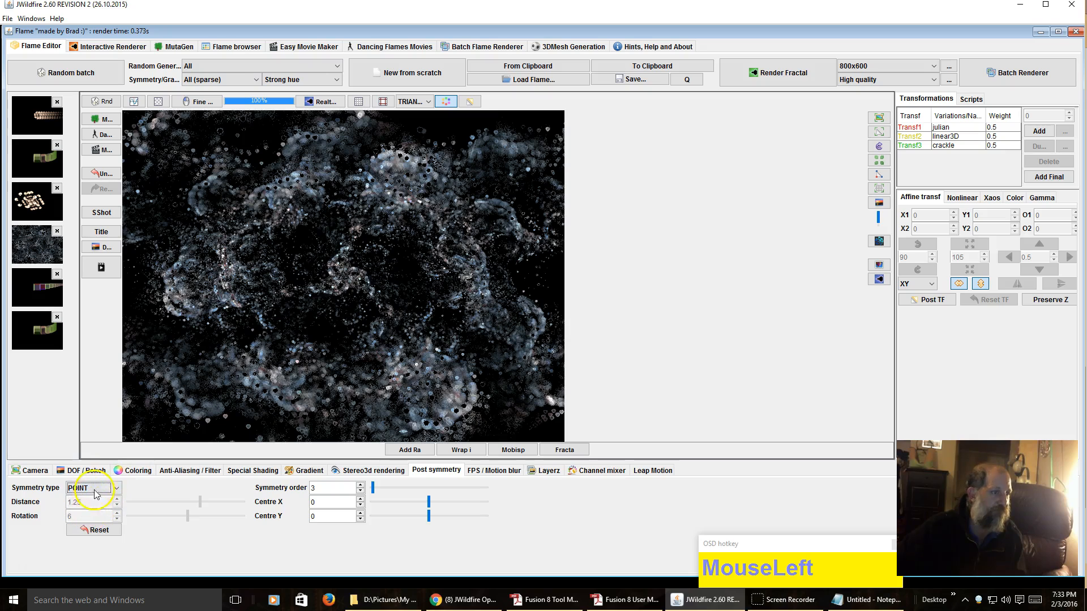
Step: Enable the motion curve controls for the first transform (julian) and raise its O1 offset to about -0.685
click(496, 475)
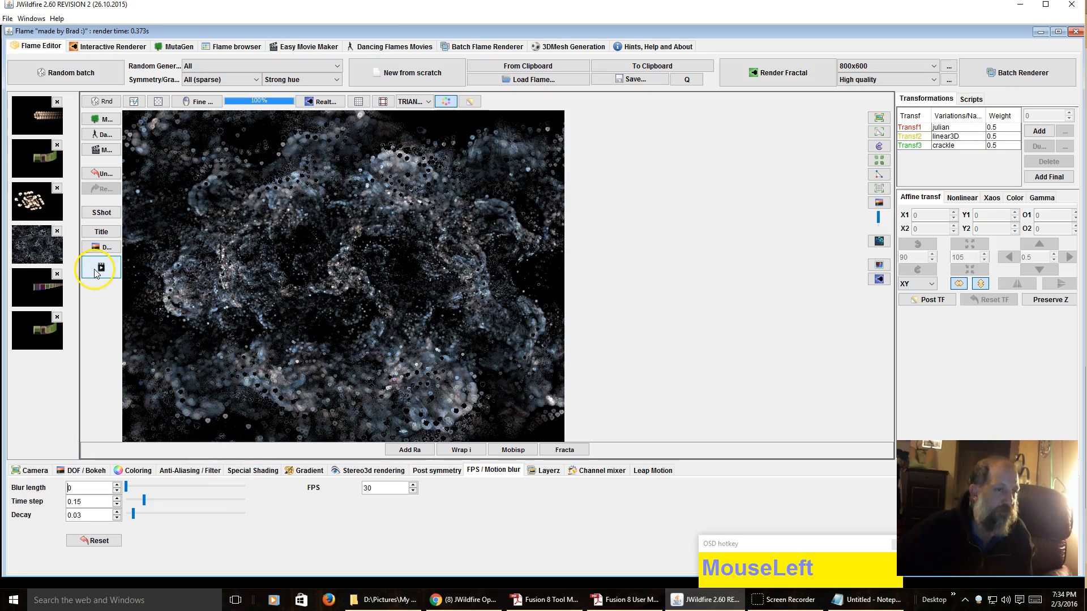
click(959, 127)
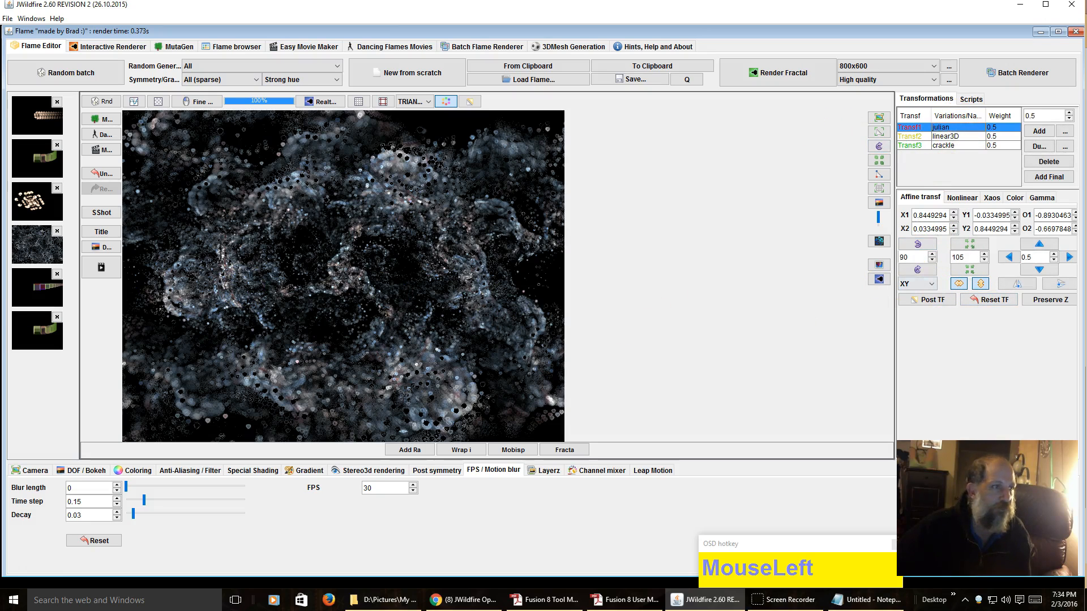
click(101, 267)
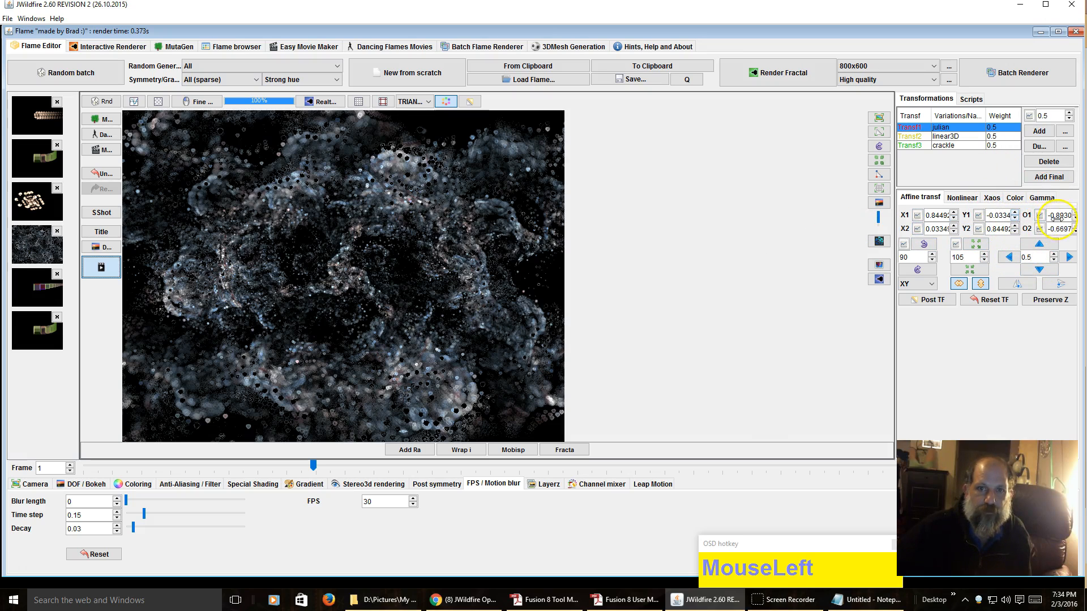
drag(1053, 215, 1074, 292)
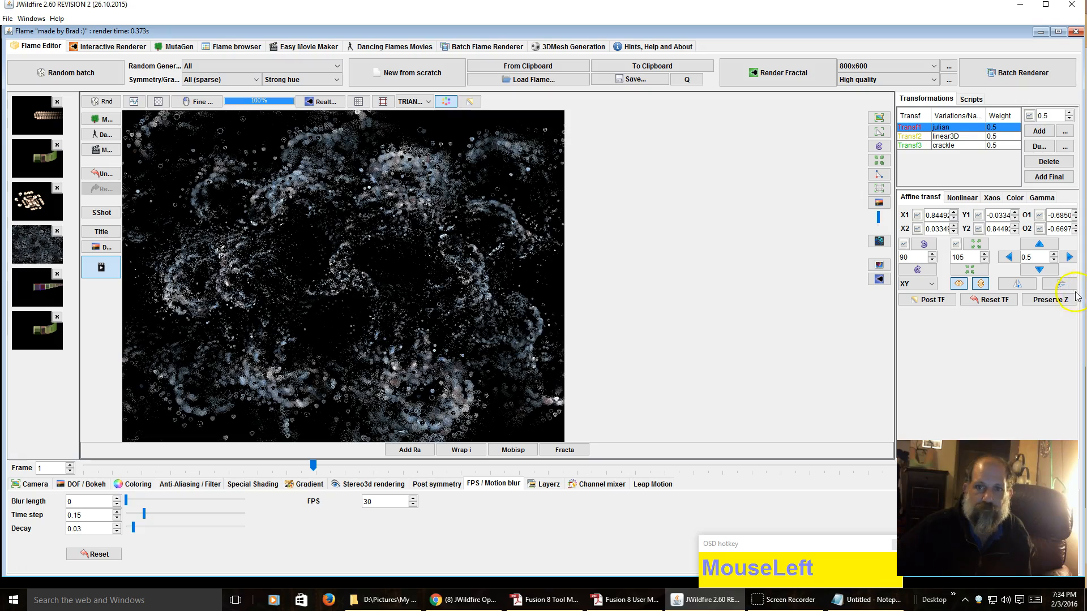
Step: Add points to the O1 motion curve at about frames 28, 93, 124 and 109, with values near 31, -33, -17 and 4, and apply it
click(1040, 215)
click(551, 365)
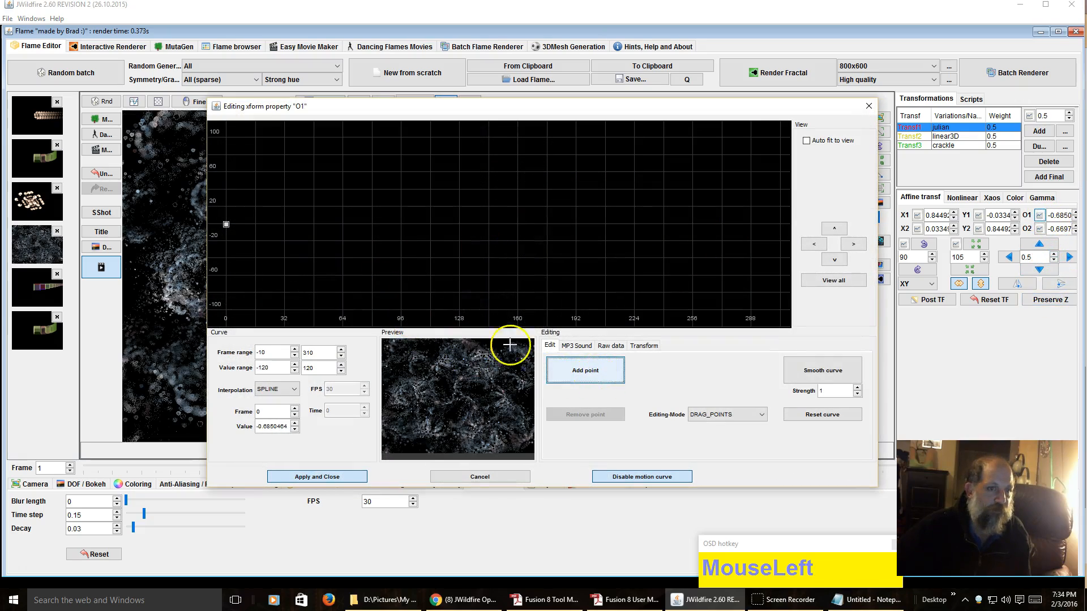
click(277, 197)
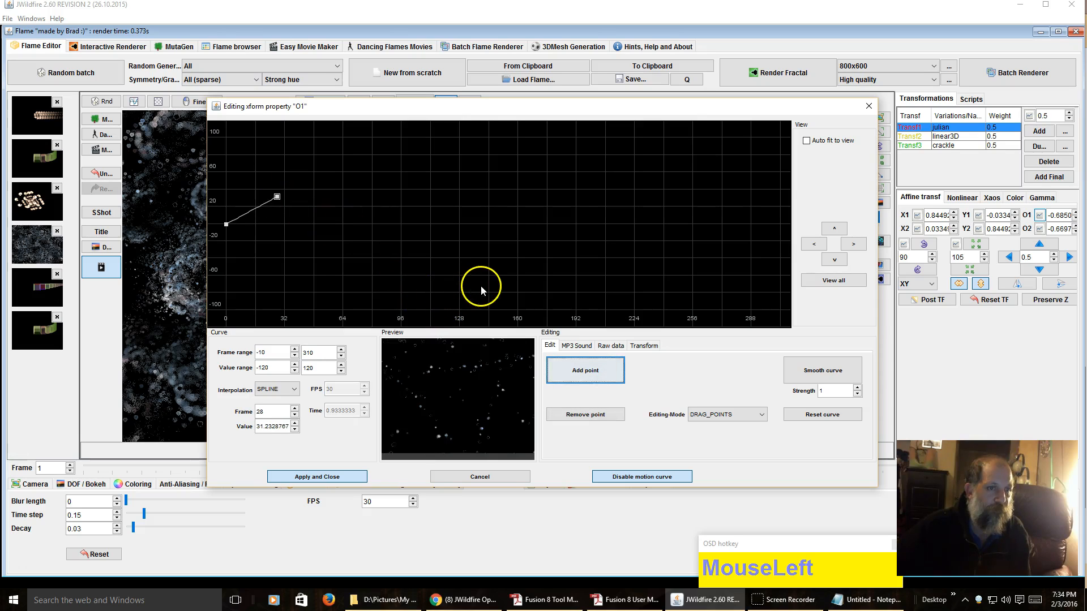
click(583, 369)
click(395, 251)
click(586, 369)
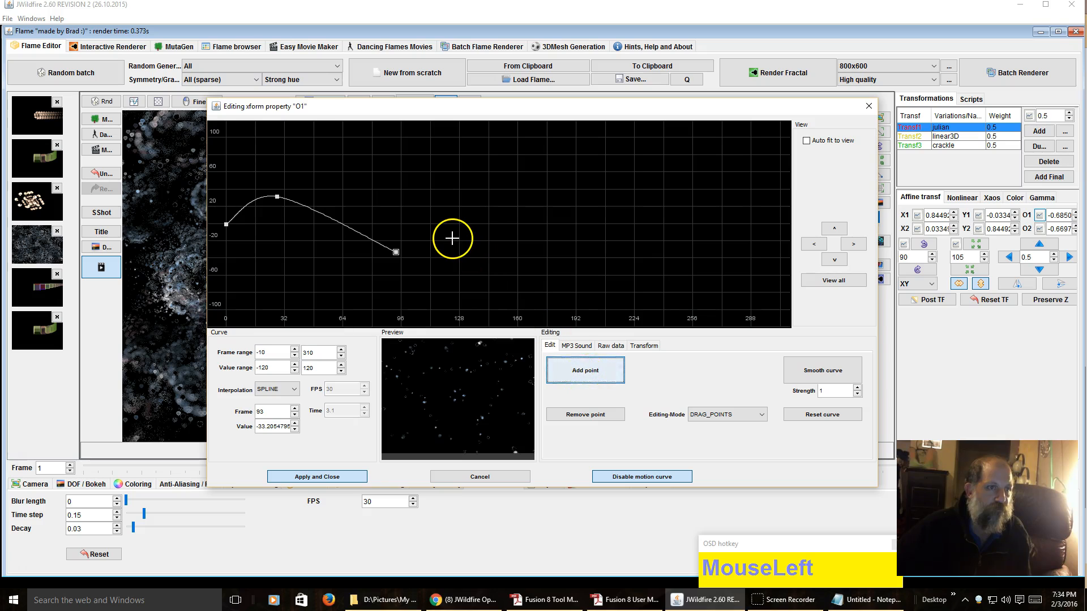
click(451, 238)
click(586, 383)
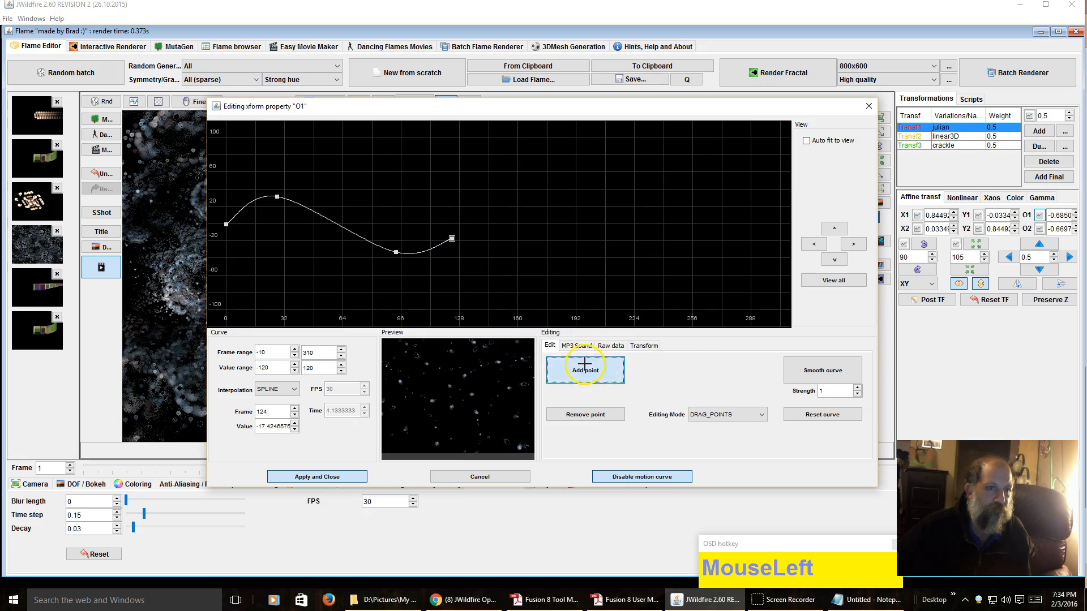
click(423, 220)
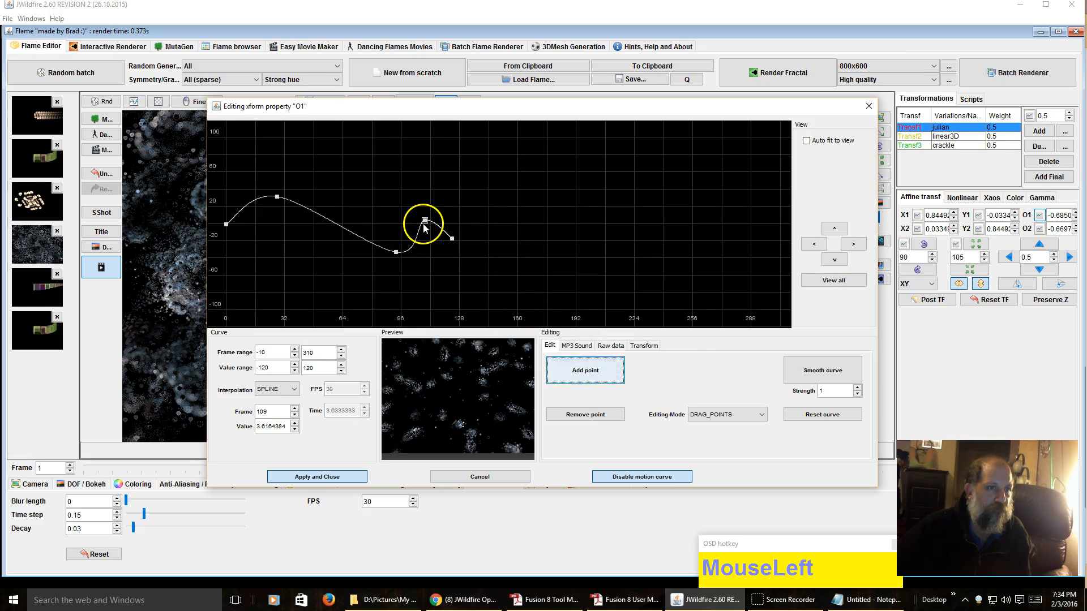
click(313, 477)
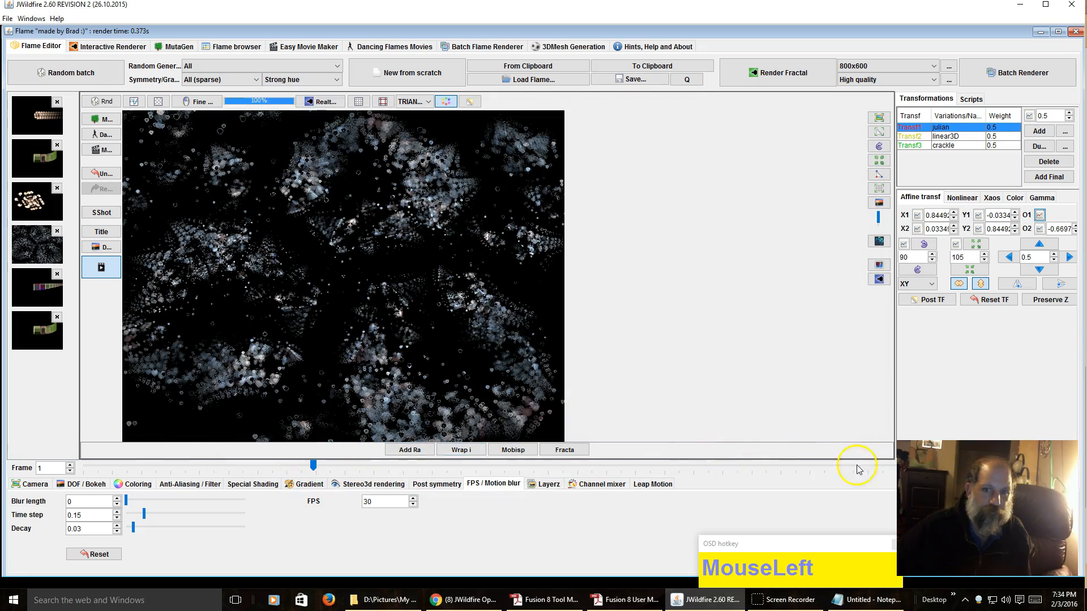
Step: Play the 300-frame animation preview, stop it partway, and render the stopped frame in the preview
drag(979, 475, 726, 279)
click(960, 467)
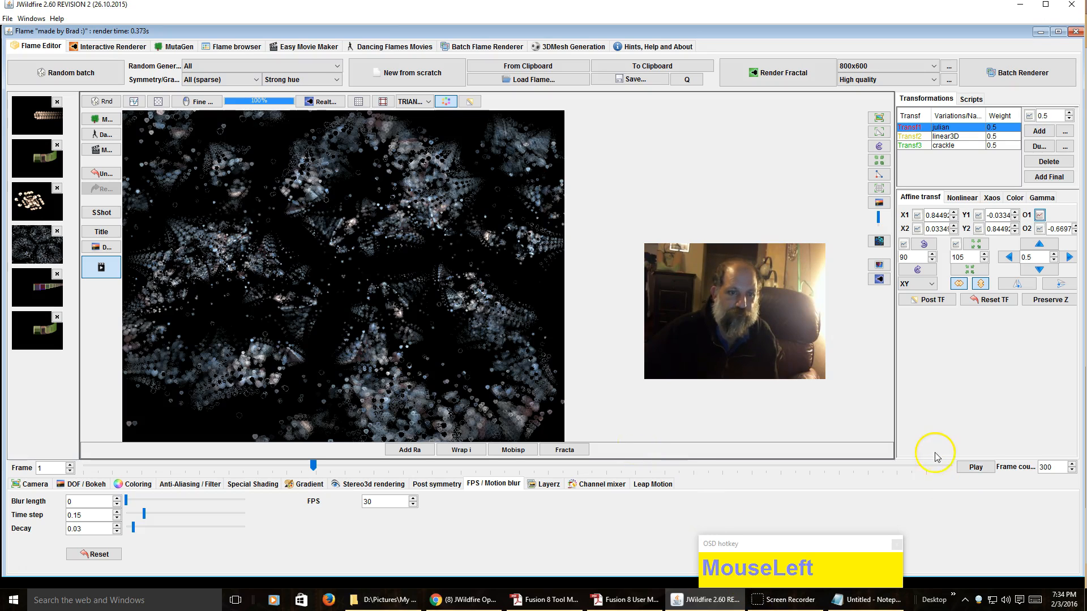
click(973, 468)
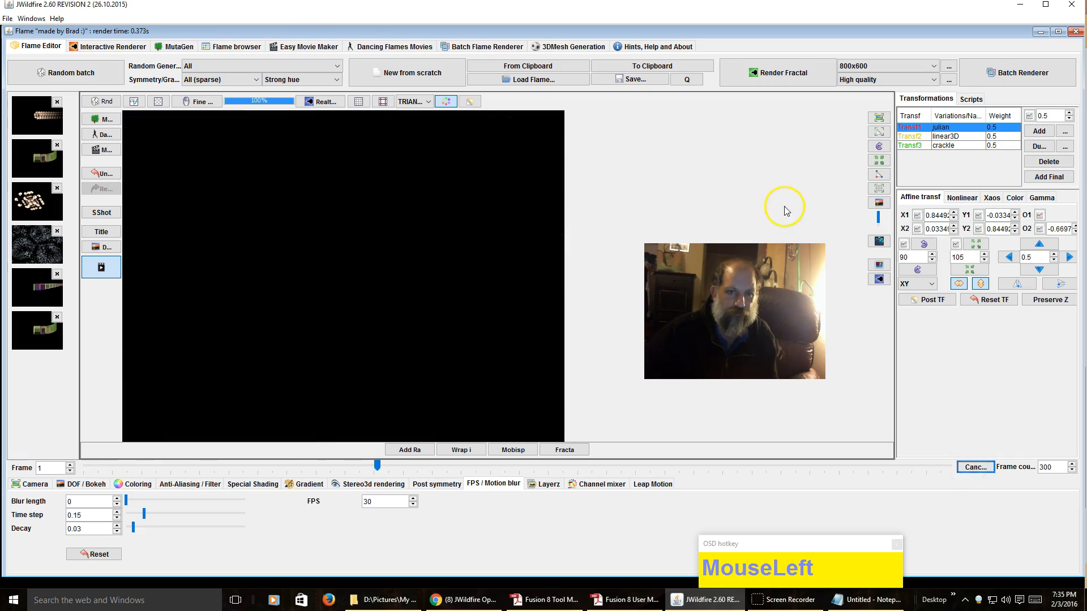
click(971, 468)
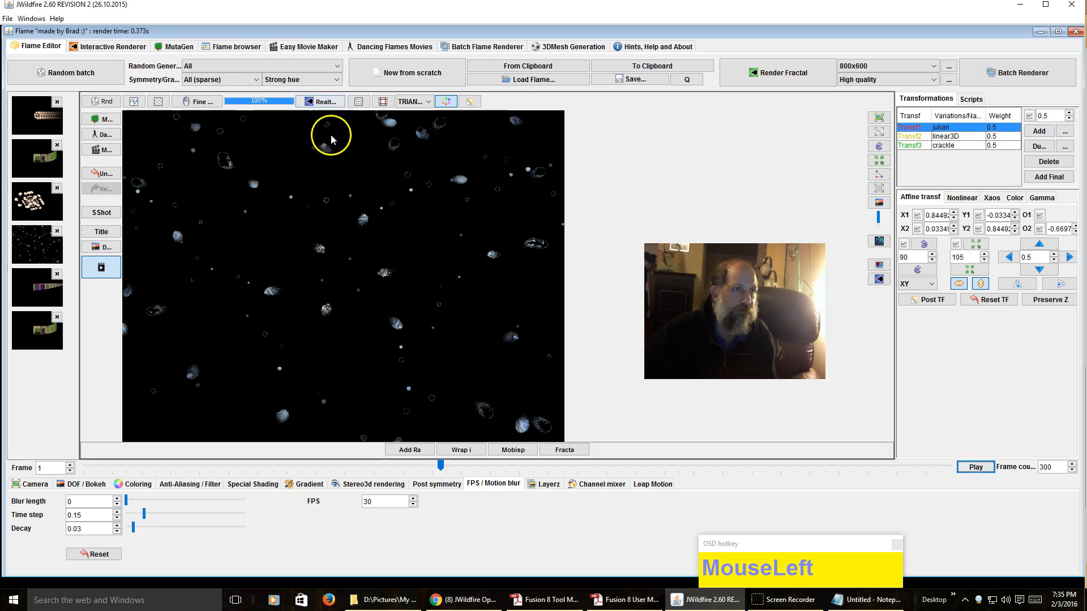
click(320, 105)
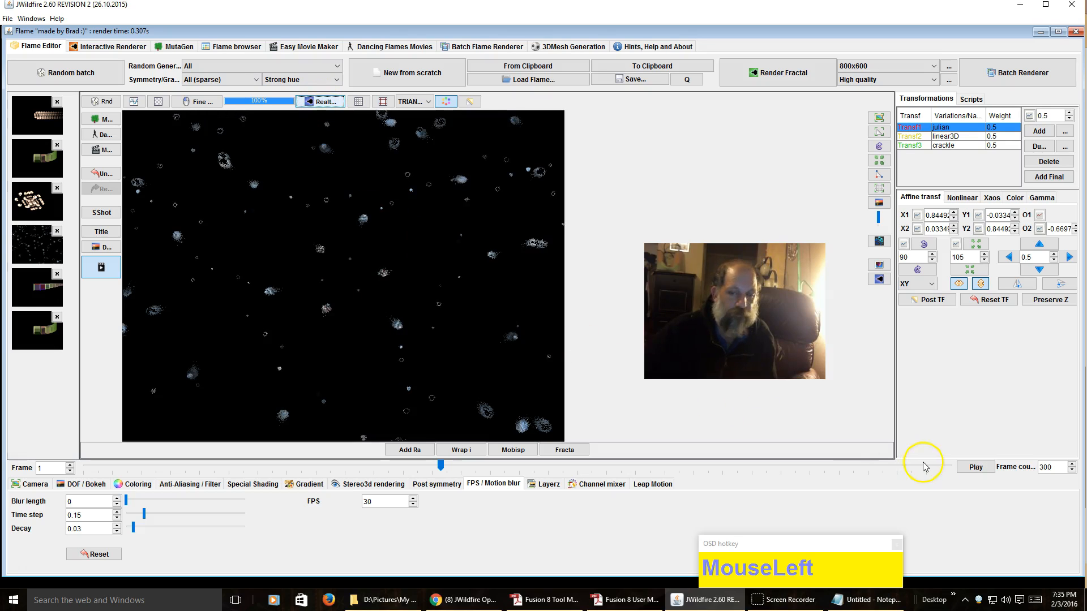
Step: Replay the animation, stop it partway, and set the motion blur length to 10
click(970, 468)
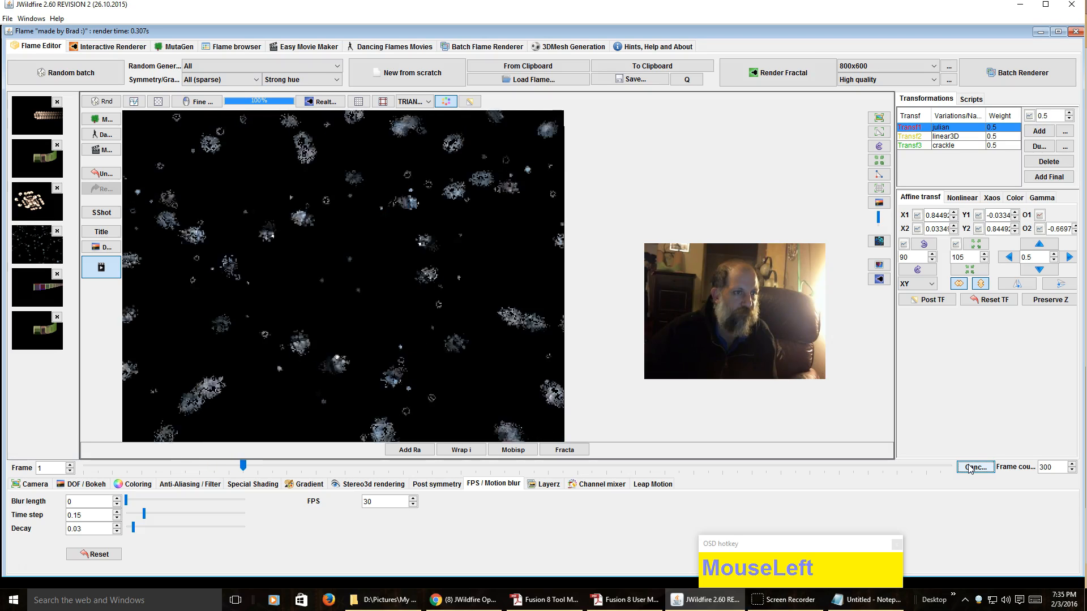
click(970, 468)
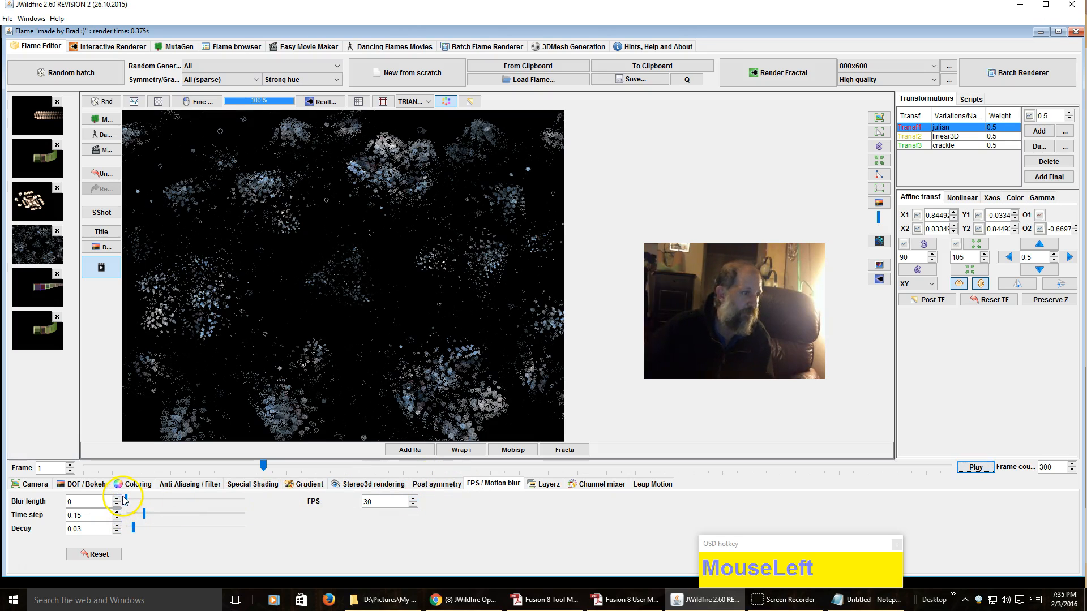
drag(126, 502, 190, 508)
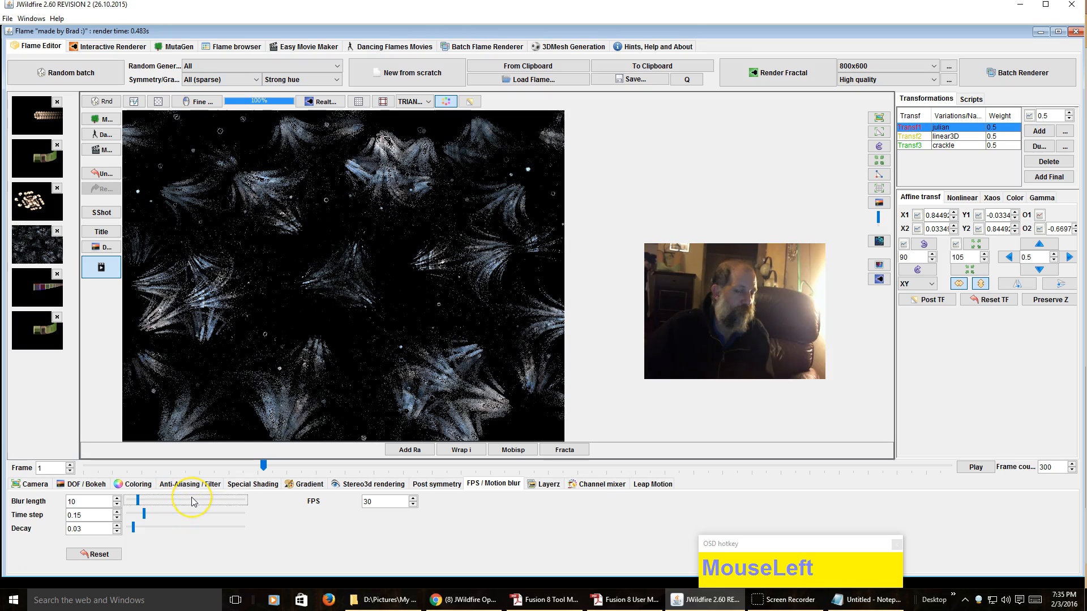
Step: Set the motion blur length to 40 and play the animation, stopping it partway
click(193, 502)
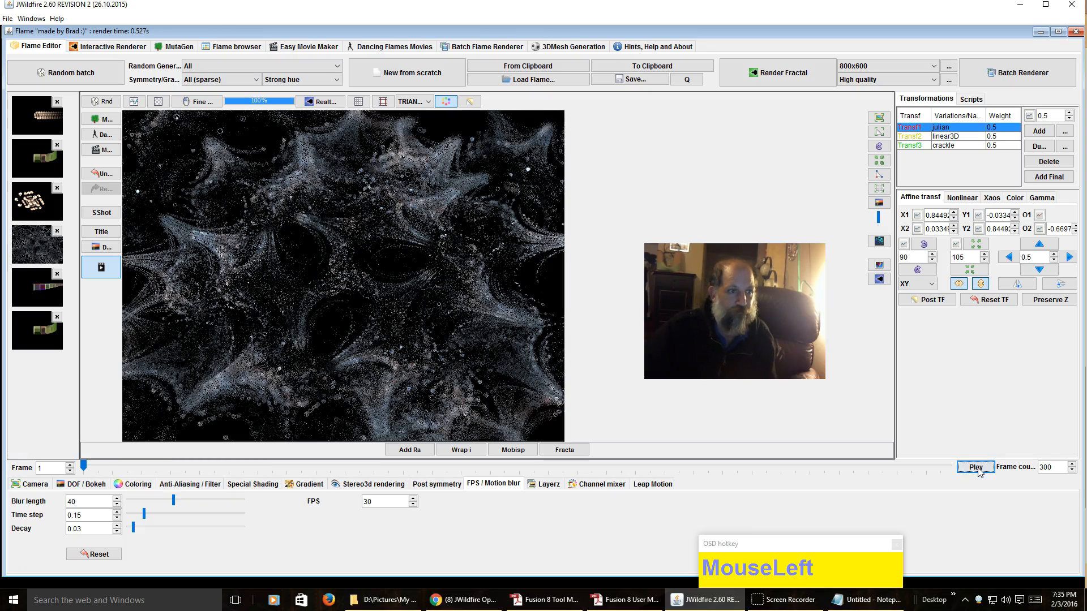
click(976, 467)
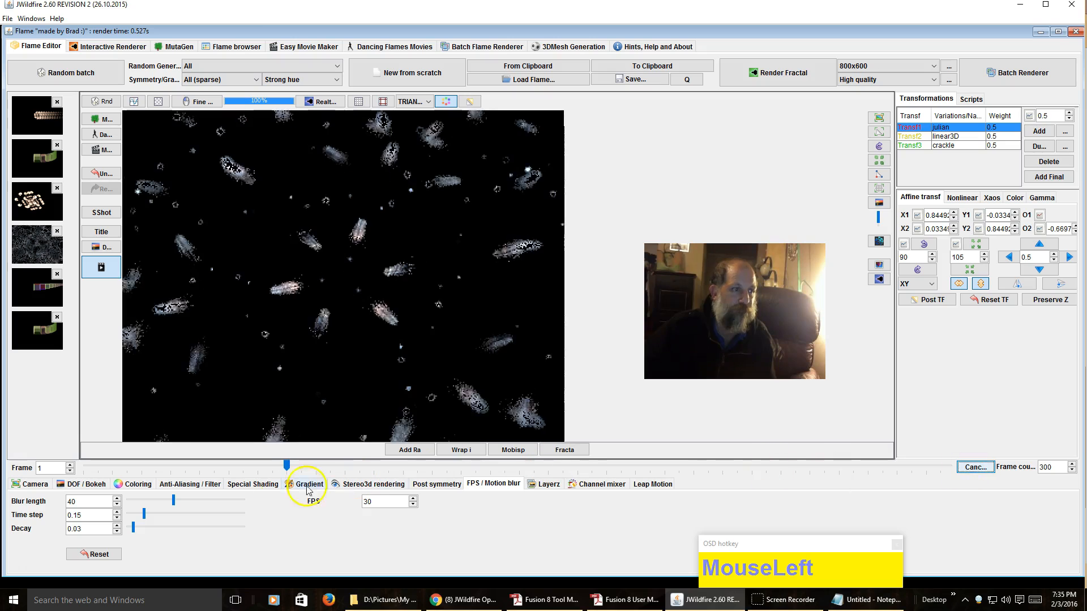
click(978, 470)
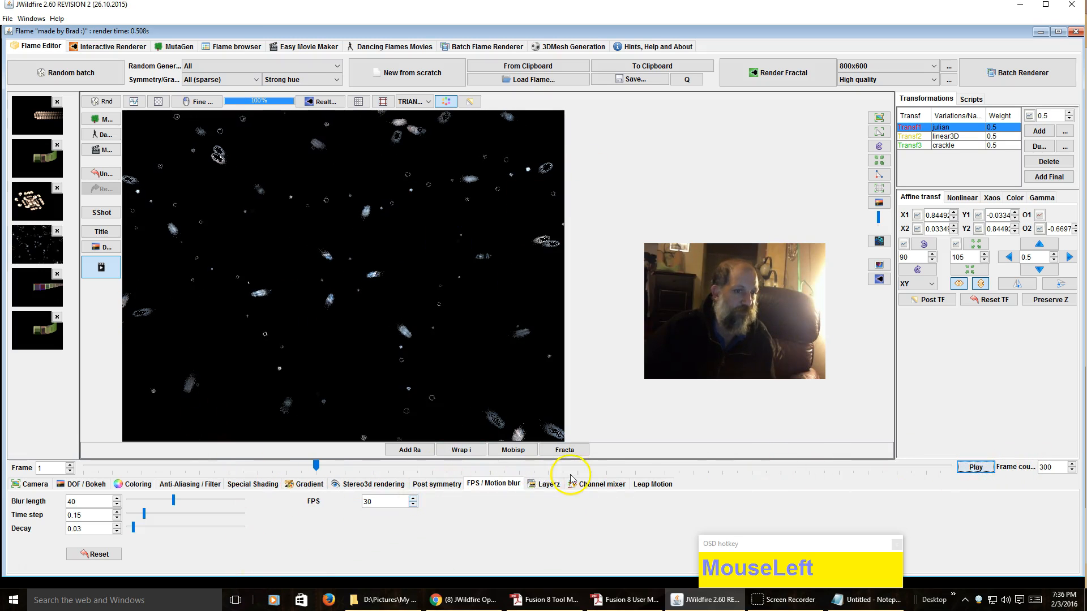
Step: Append the third thumbnail flame to the current flame as a second layer using layer append mode, and switch the mode off
click(554, 485)
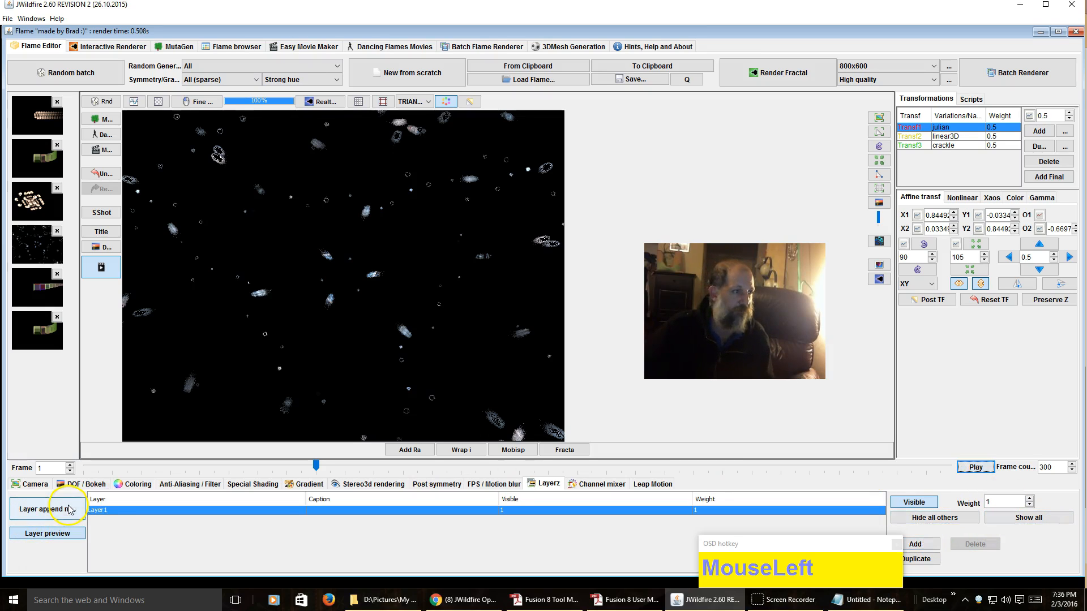
click(46, 514)
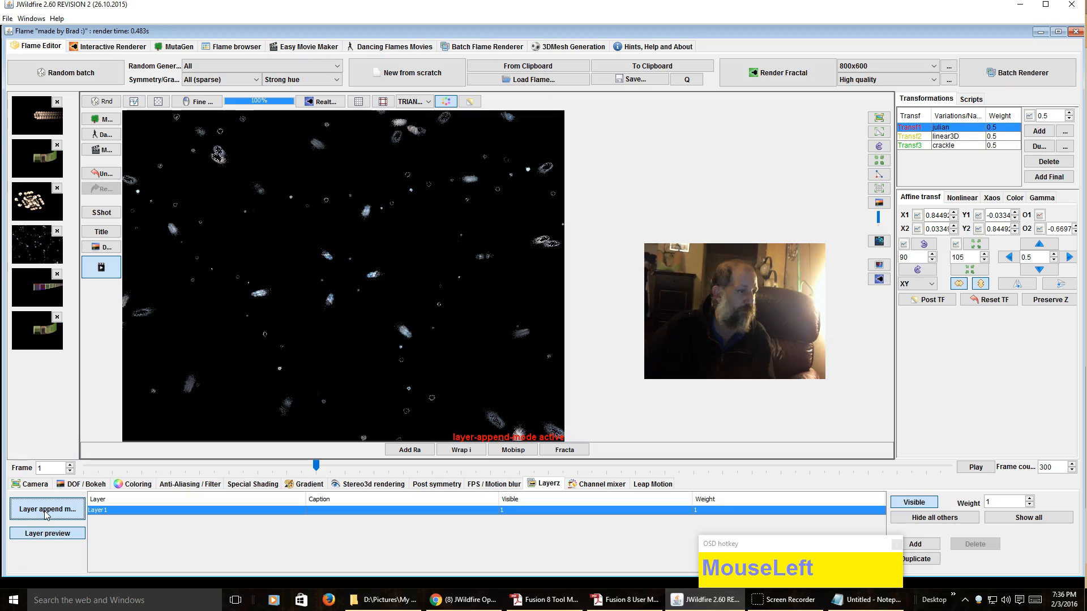
click(35, 207)
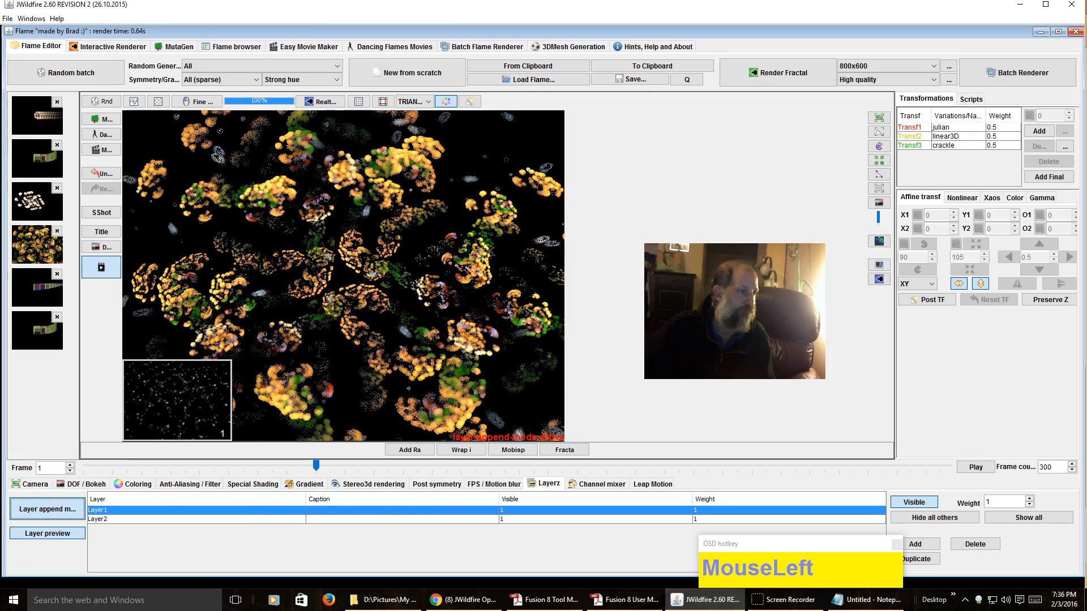
click(46, 513)
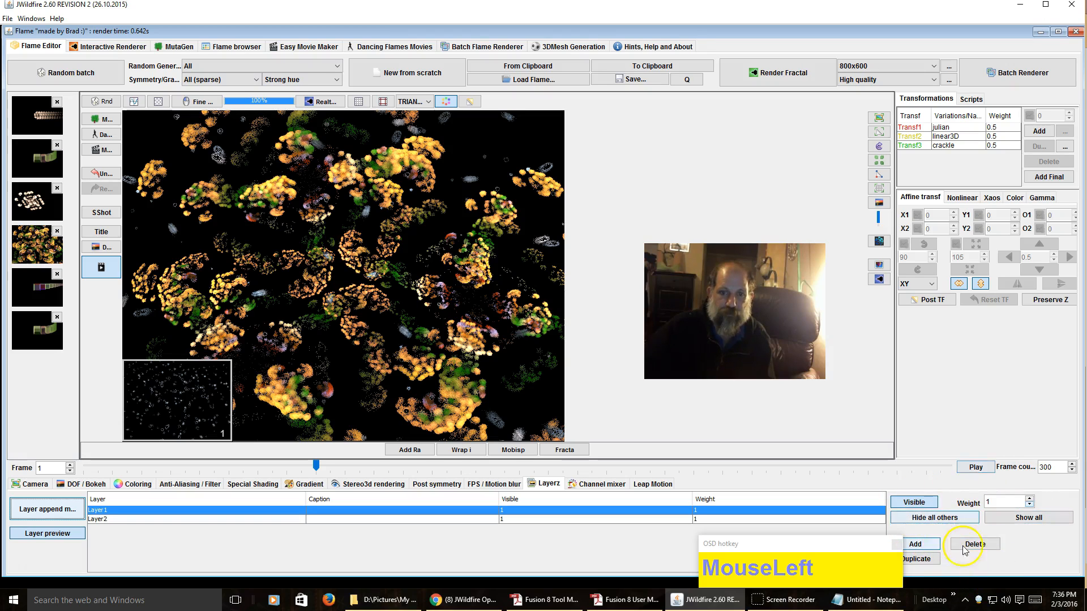
Step: Set the channel mixer mode to FULL for the layered flame
click(603, 484)
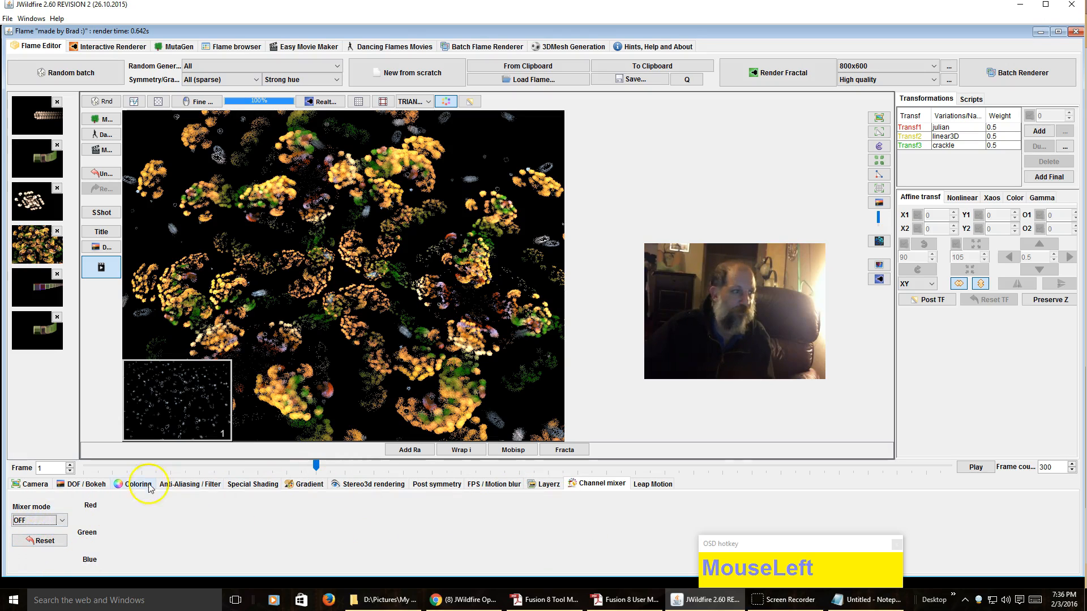
click(45, 522)
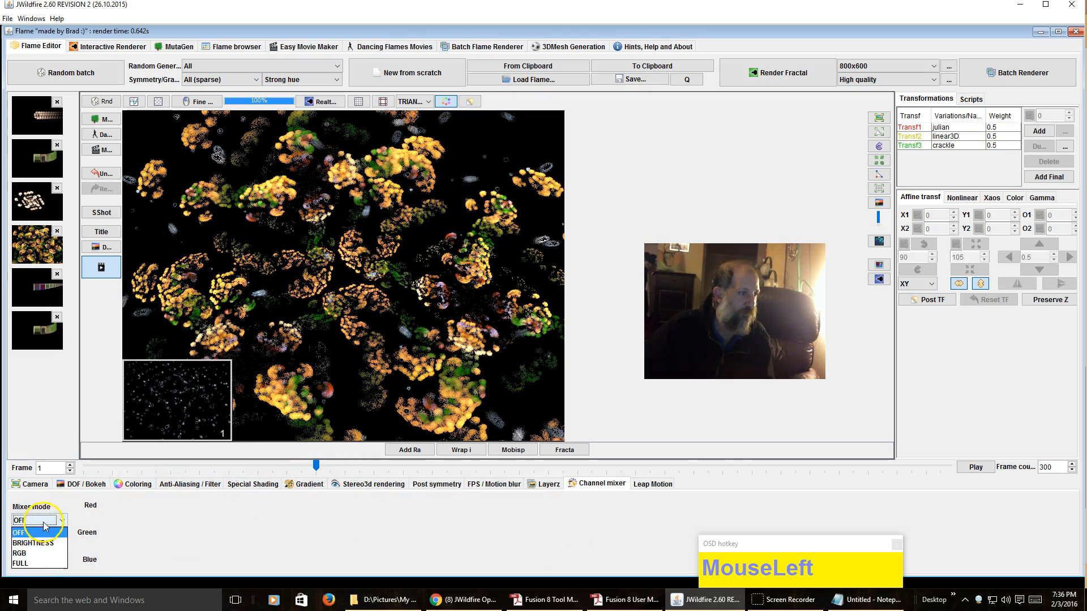
click(46, 564)
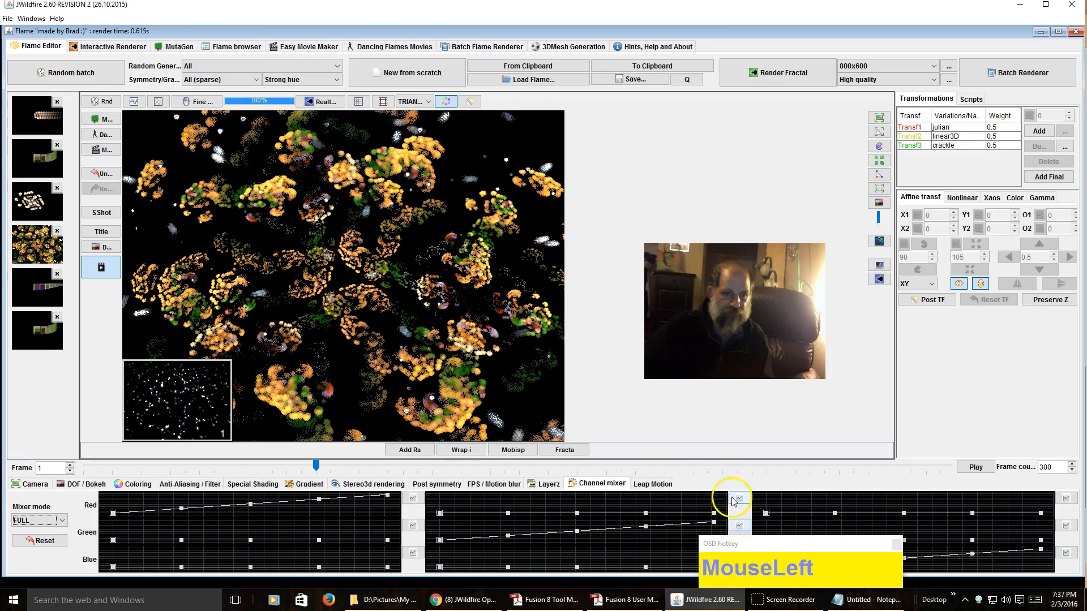
Step: Show the Leap Motion settings and return to the camera settings
click(654, 483)
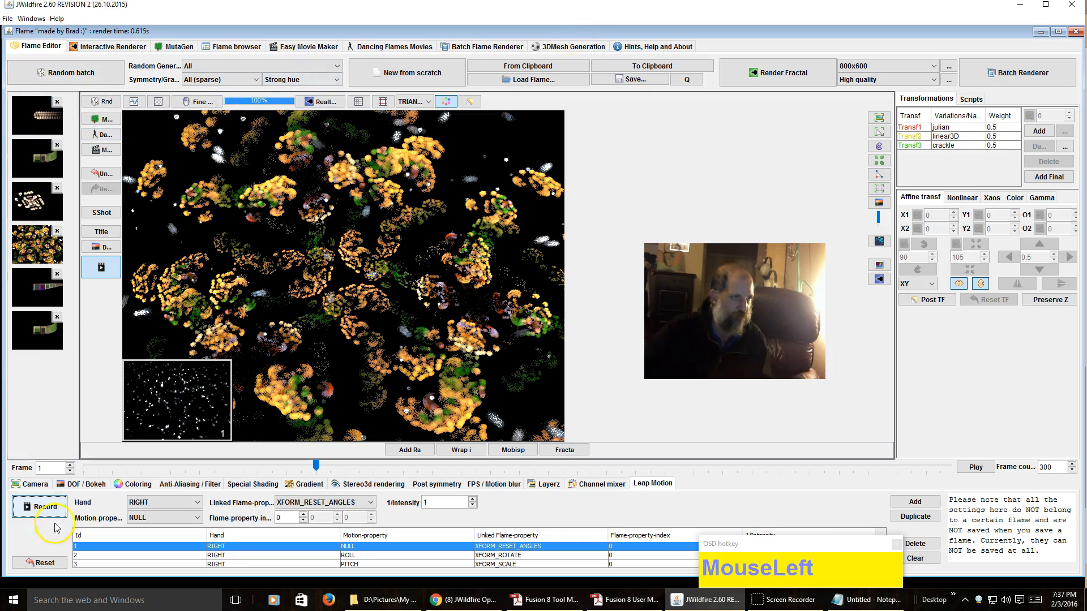
click(32, 484)
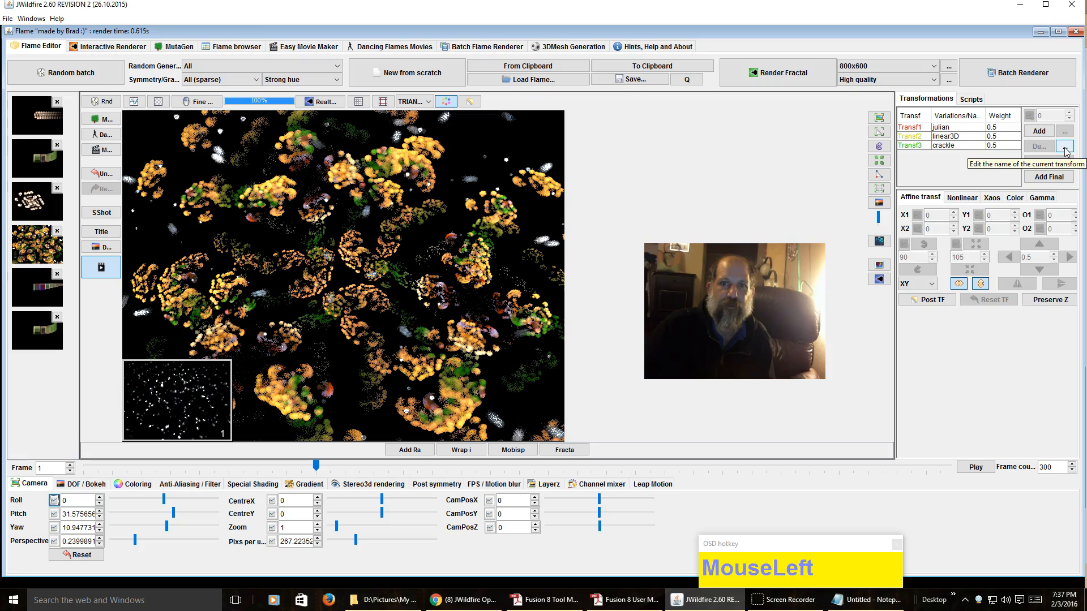
click(1049, 163)
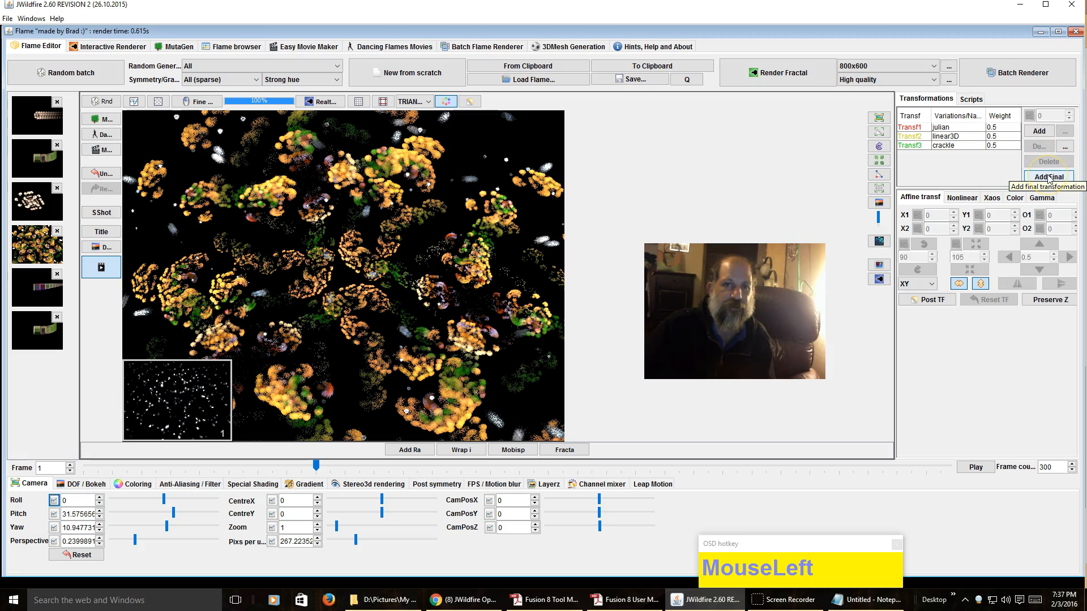
Step: List the built-in scripts and return to the transformations
click(971, 100)
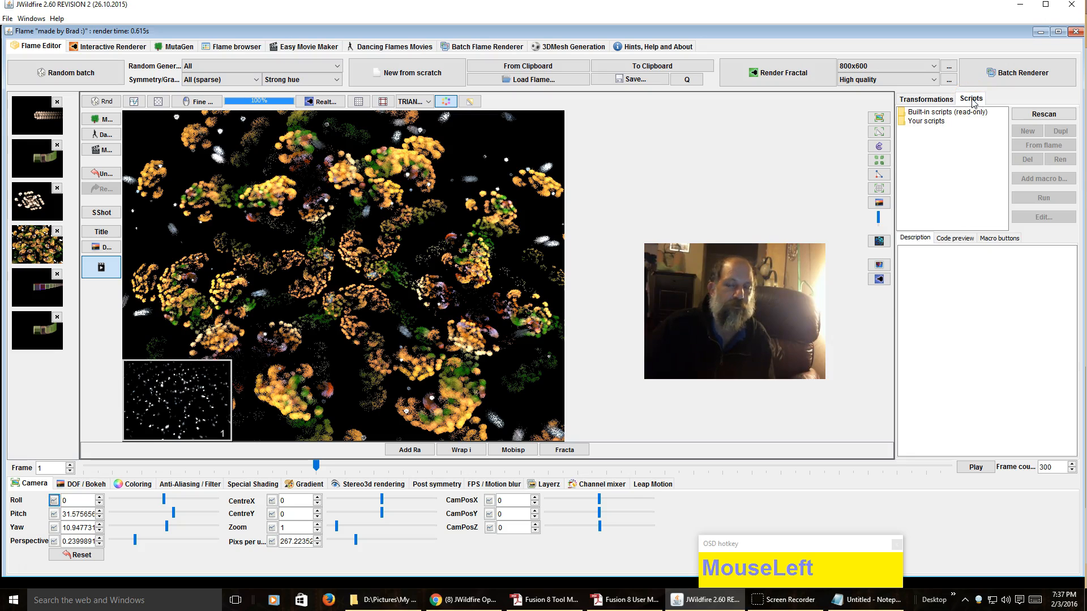
double_click(933, 112)
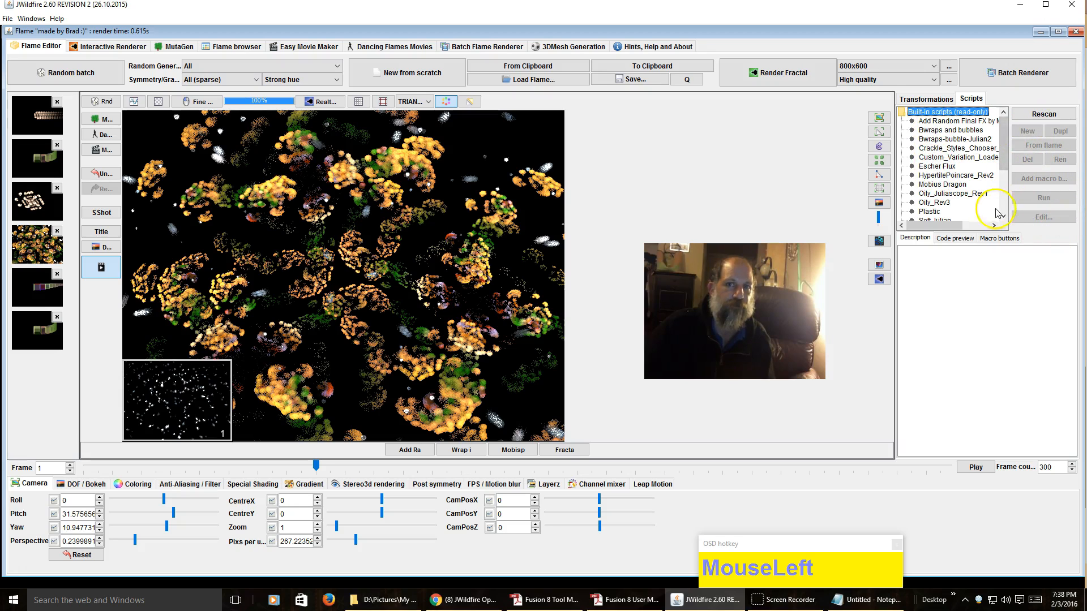
click(907, 101)
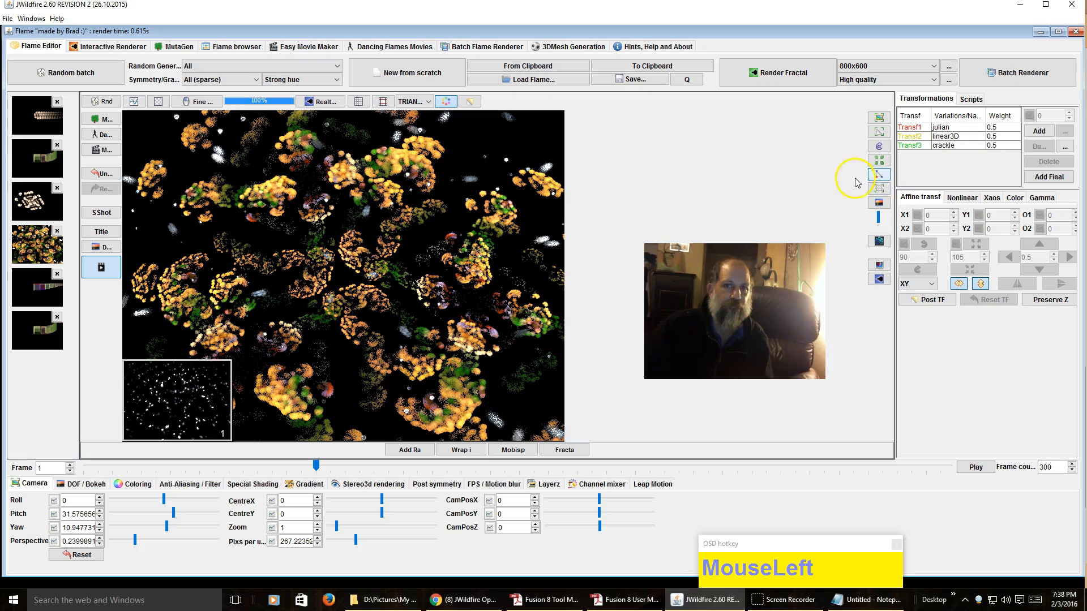
Step: Add rational3 as the second nonlinear variation of the first transform (julian)
click(963, 130)
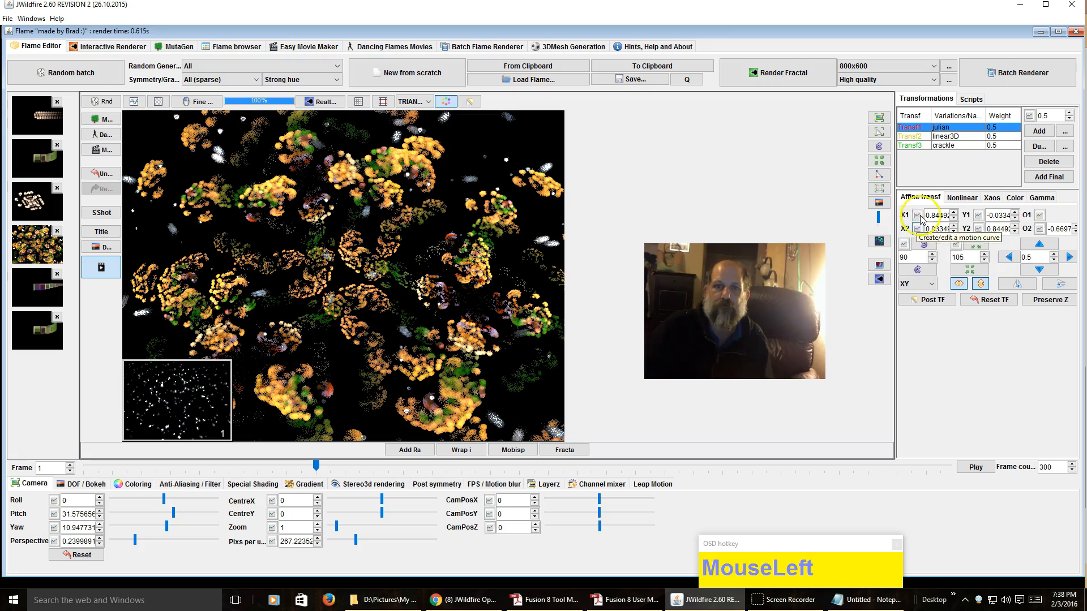
click(956, 200)
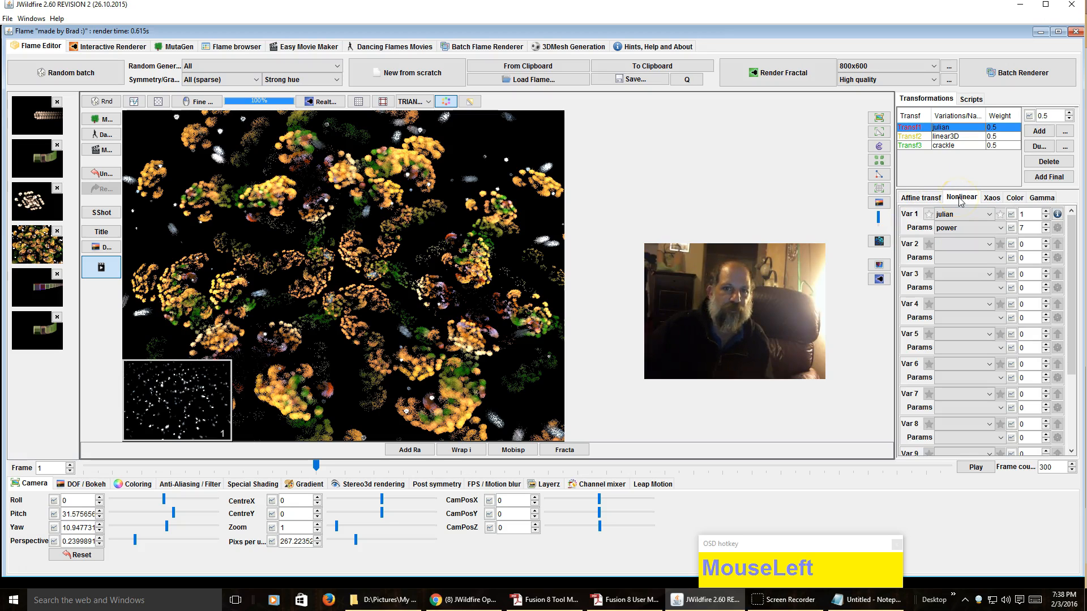
click(957, 217)
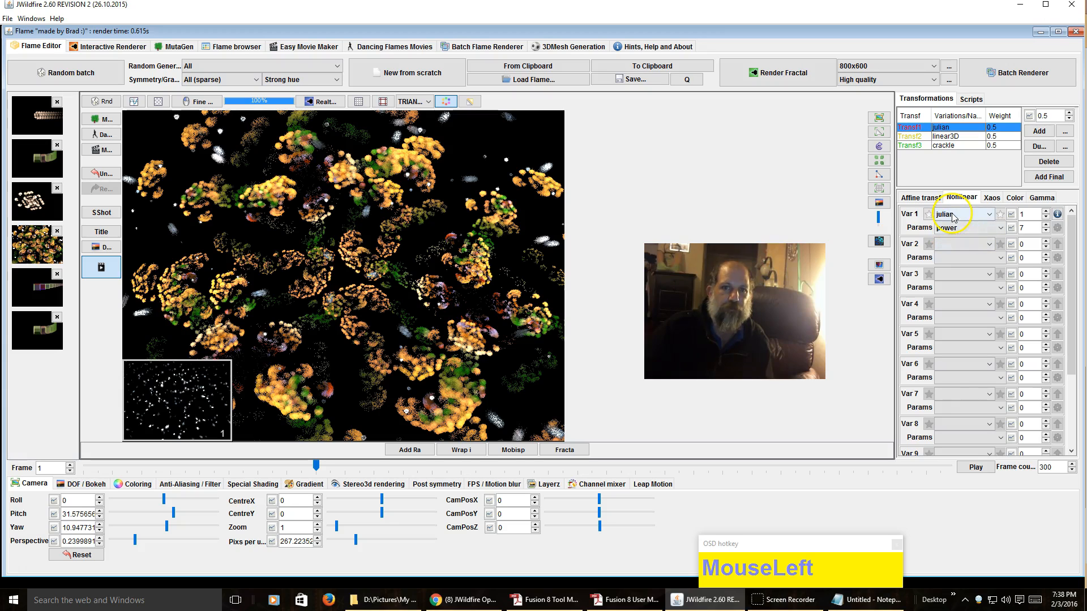
click(958, 244)
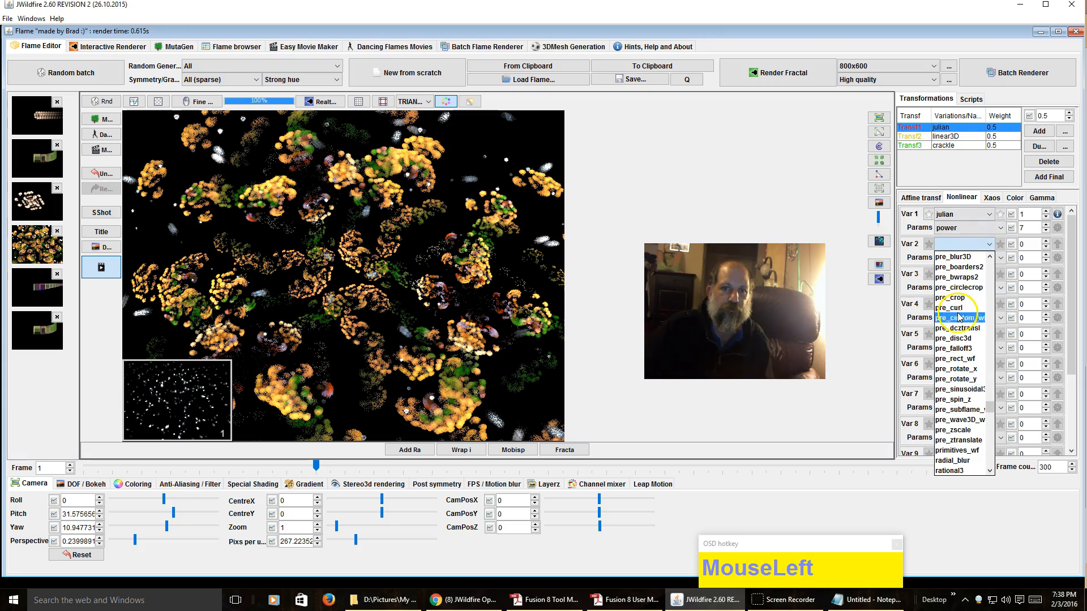
click(965, 471)
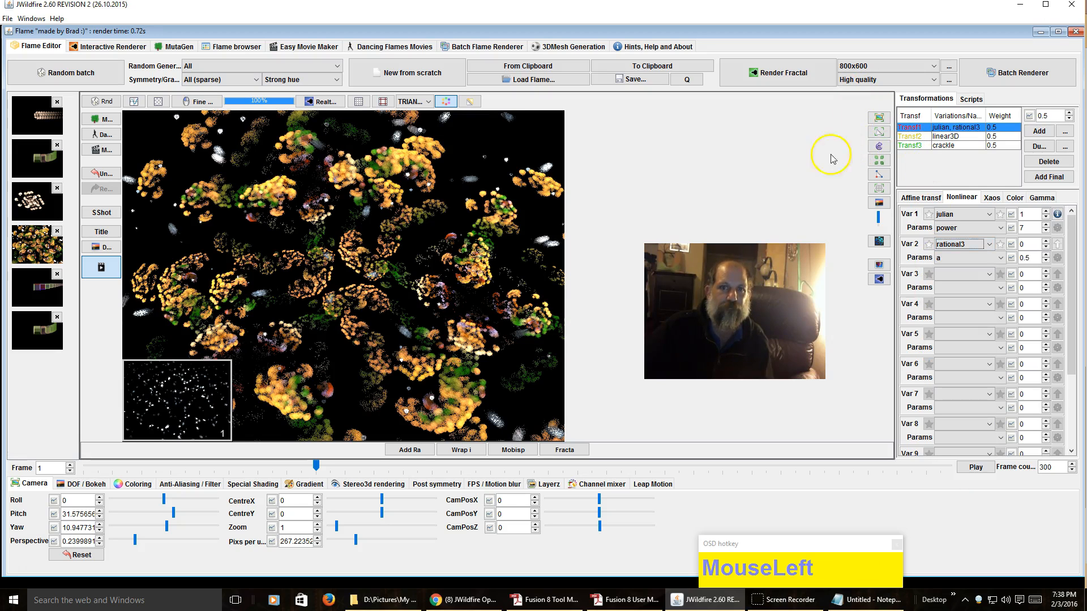
Step: Examine the first transform's Xaos weights and color settings, and compare its colors with those of the linear3D transform
click(991, 199)
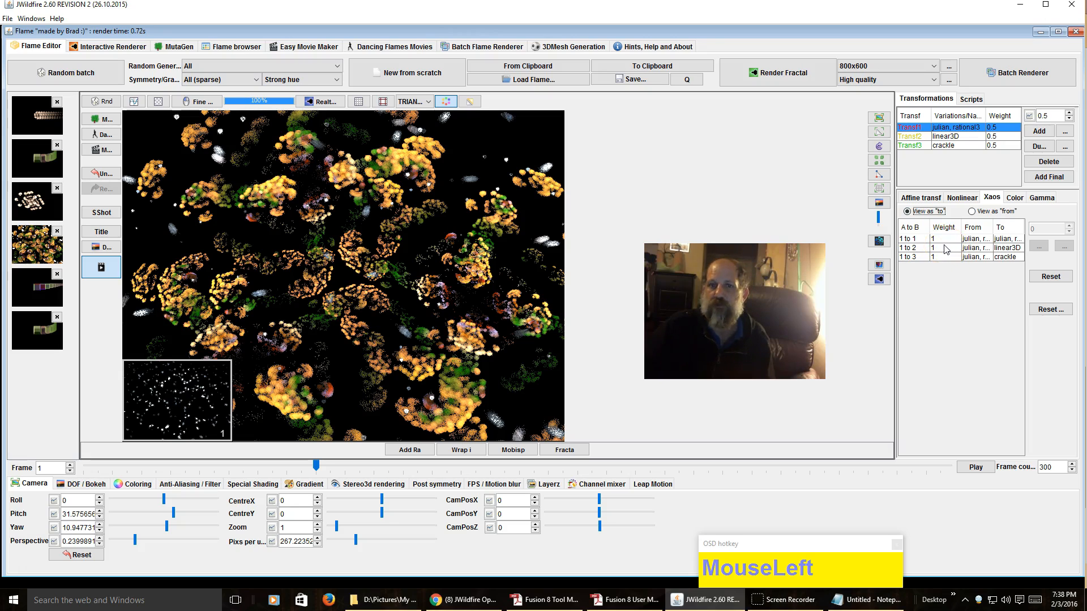
click(1011, 199)
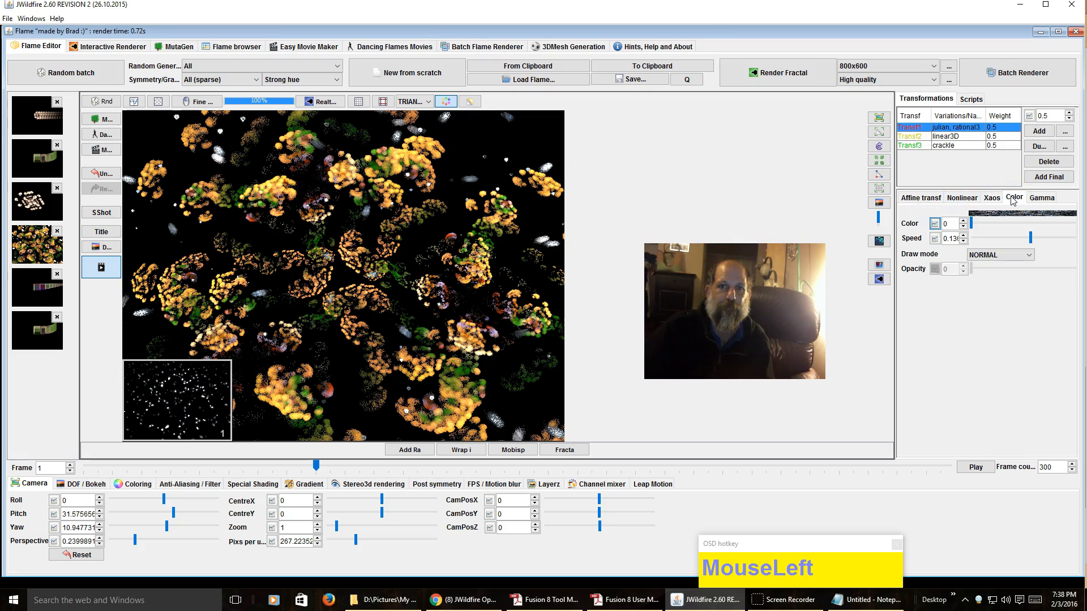
click(921, 213)
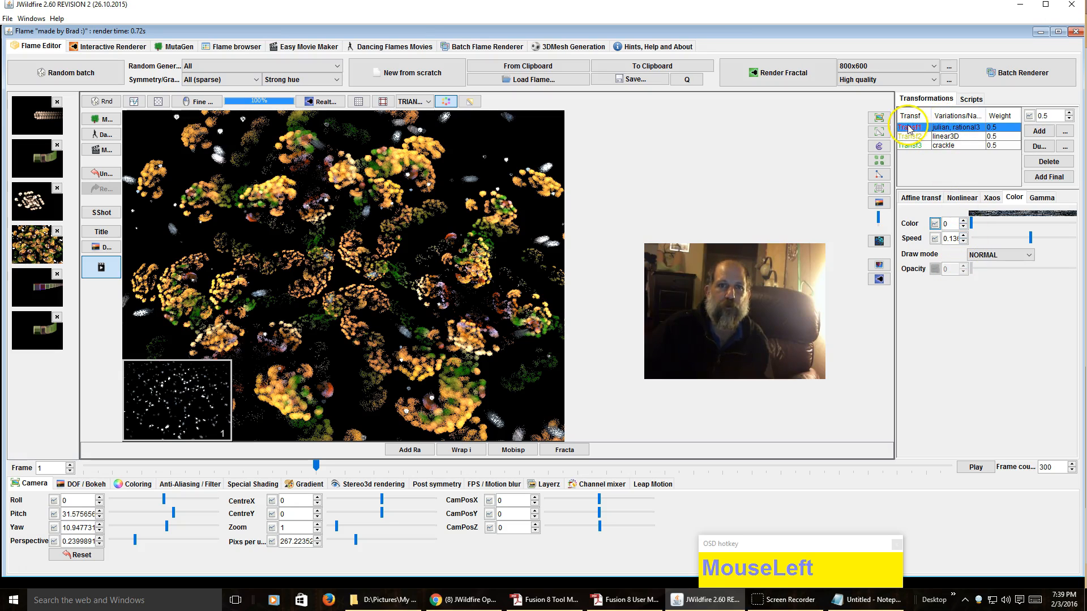
click(960, 129)
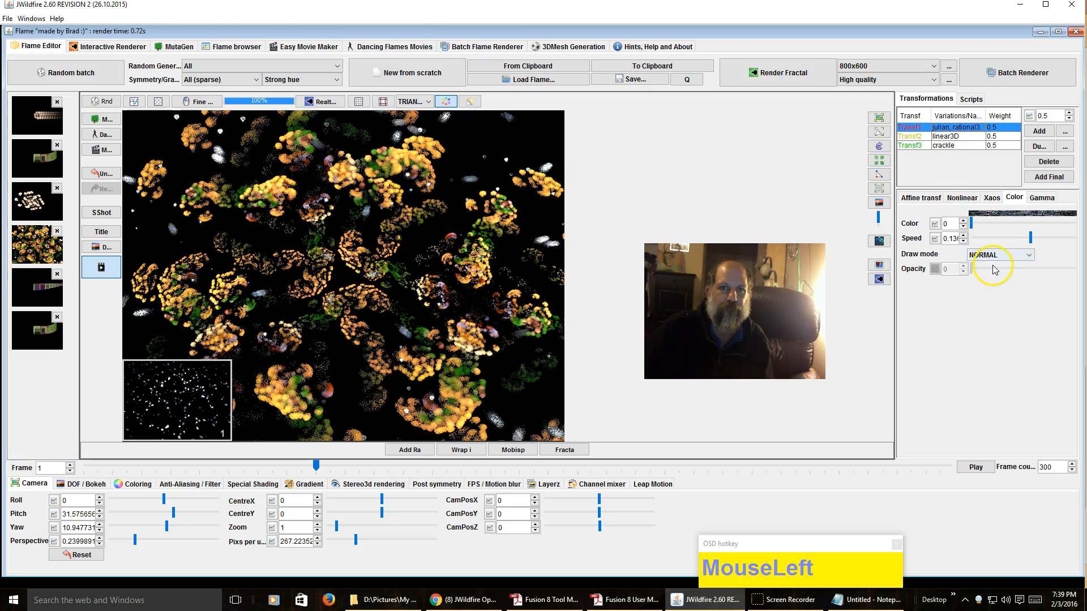
click(953, 139)
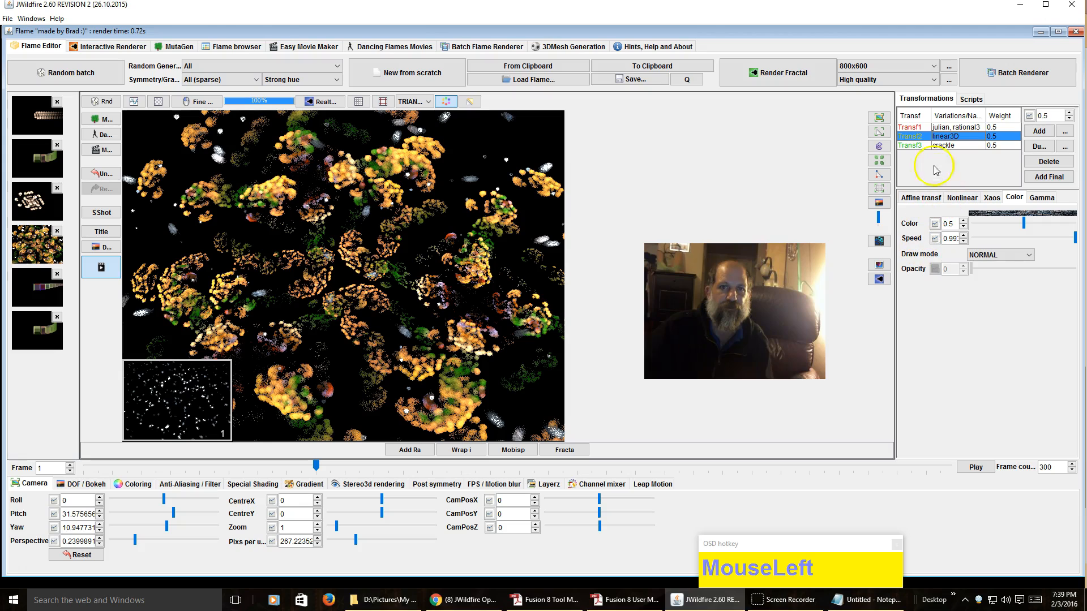
click(937, 127)
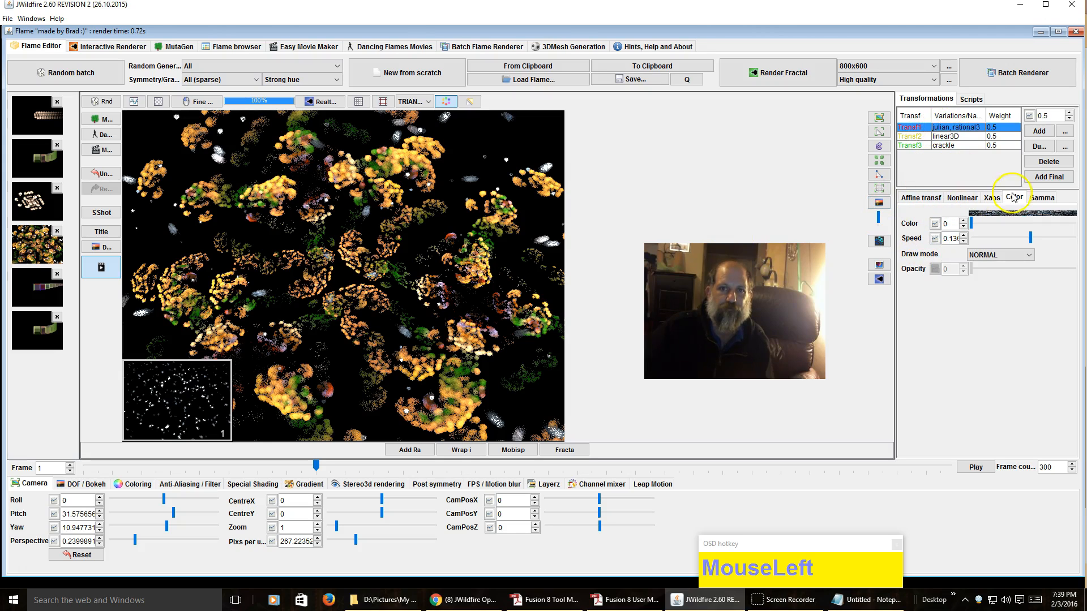
Step: Randomize the local gamma, contrast and saturation of the whole fractal three times
click(1045, 203)
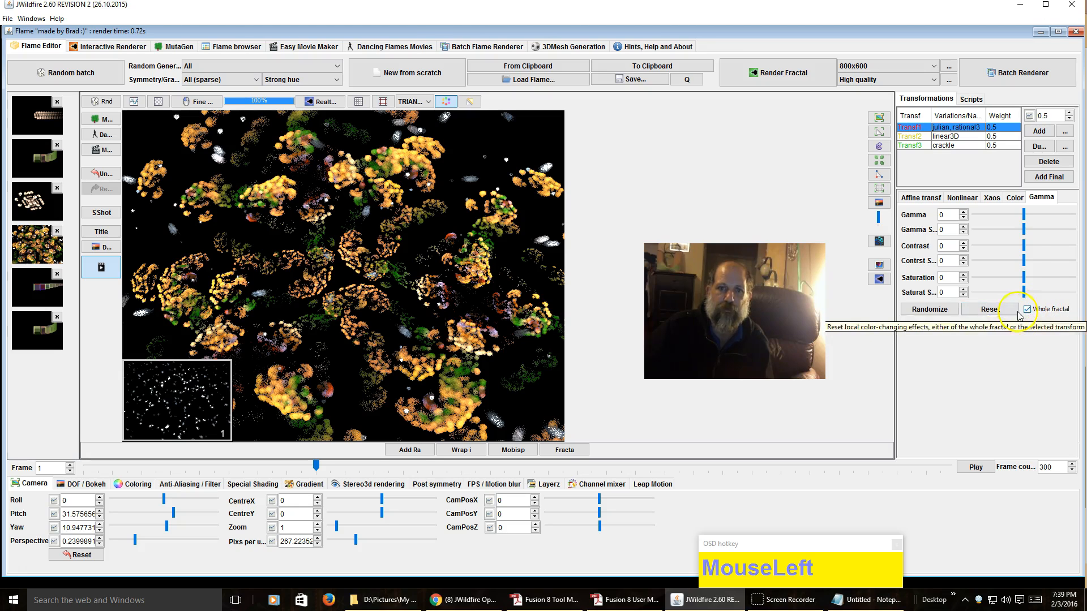
click(933, 312)
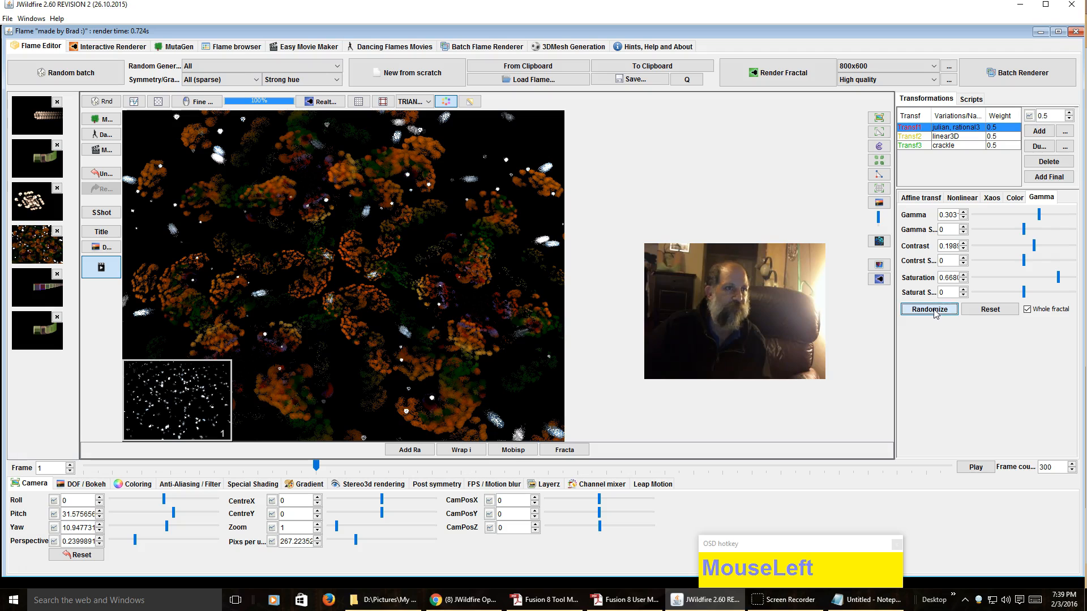
click(933, 312)
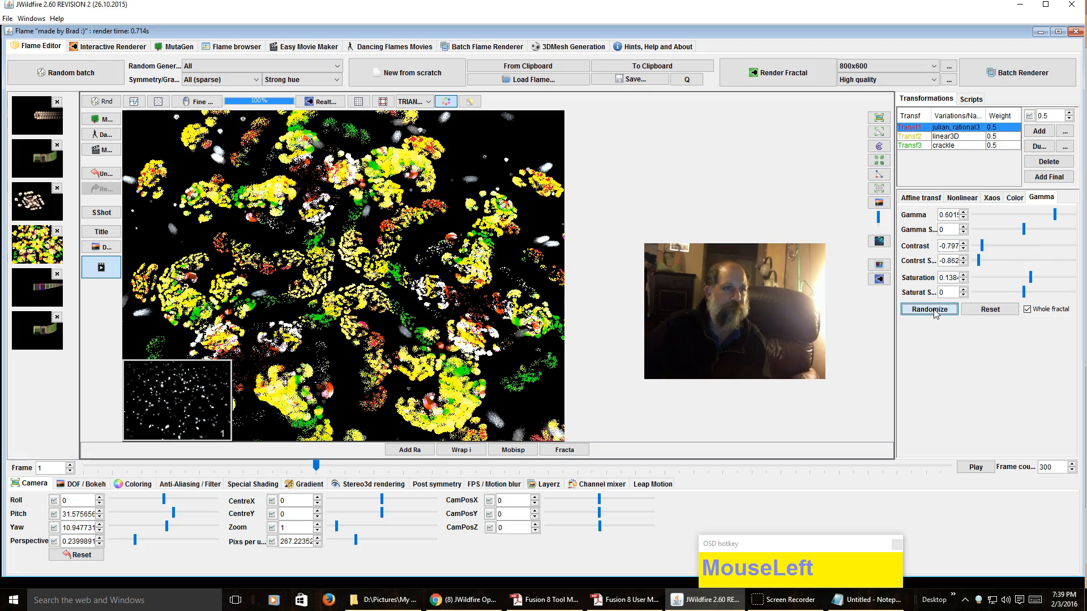
click(933, 312)
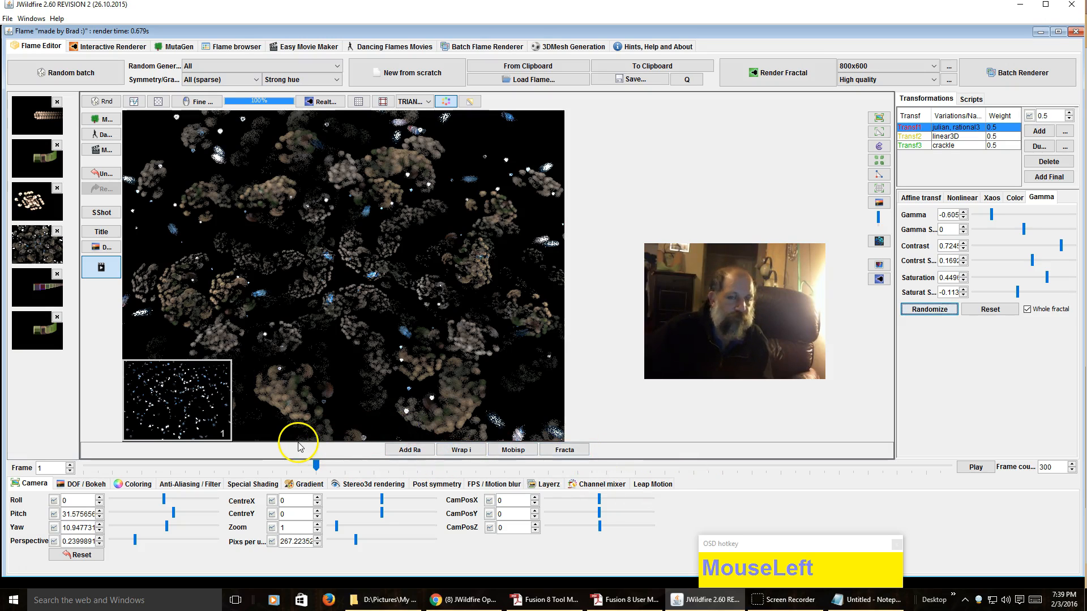
Step: Run the Mobisp and Fracta macro scripts to generate new flames, and show the last flame's transforms
click(442, 452)
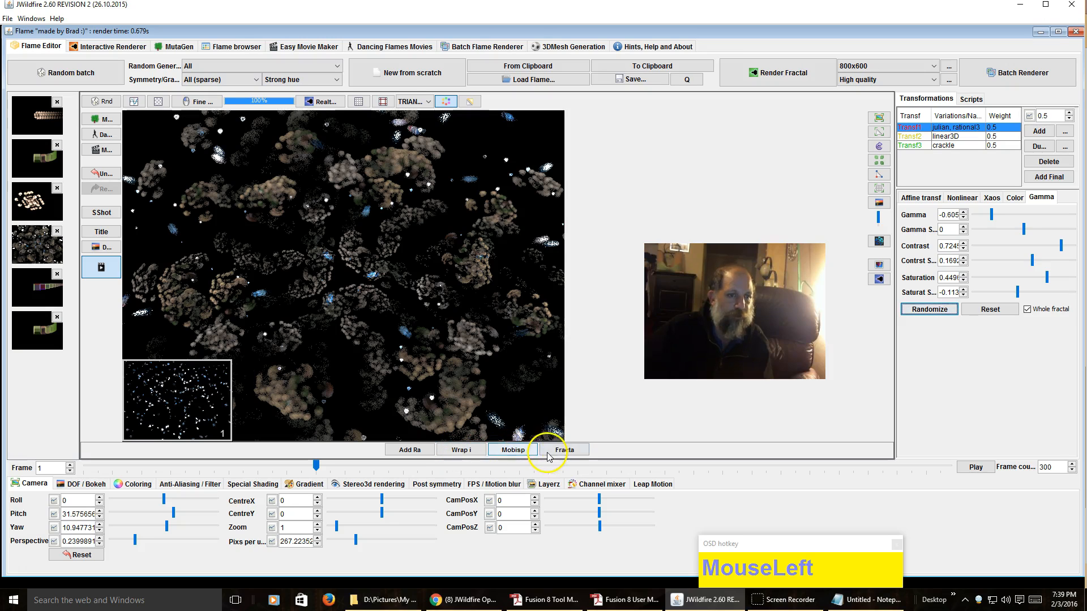
click(971, 99)
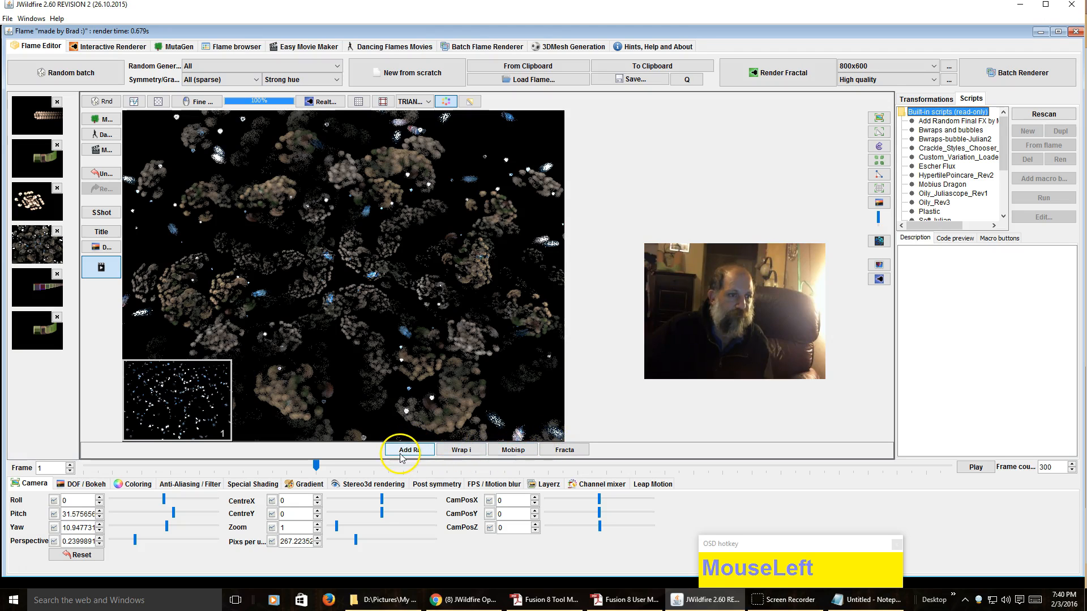
click(514, 451)
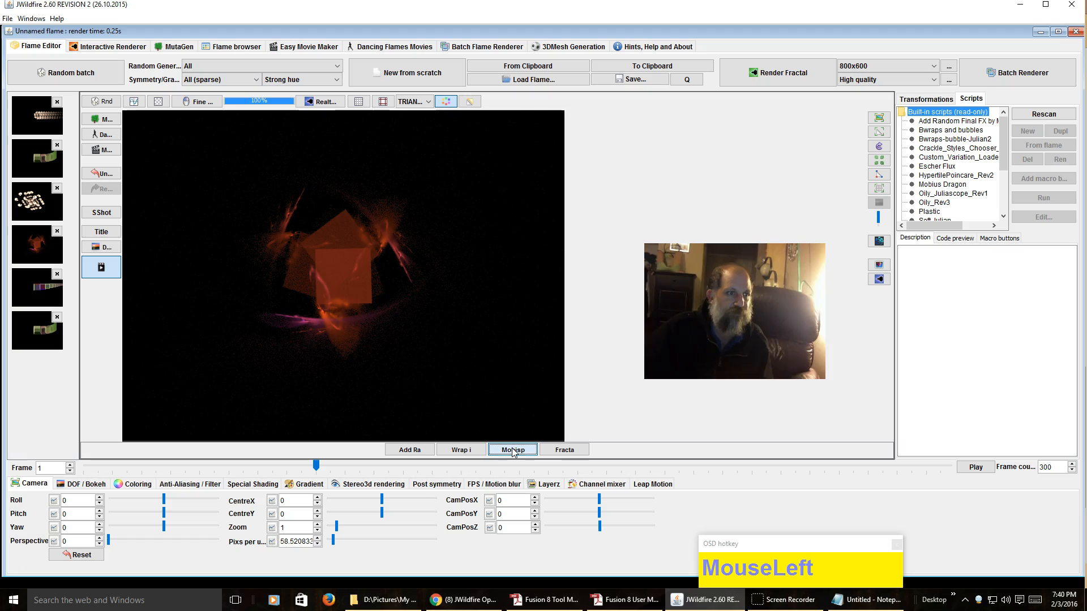
click(570, 450)
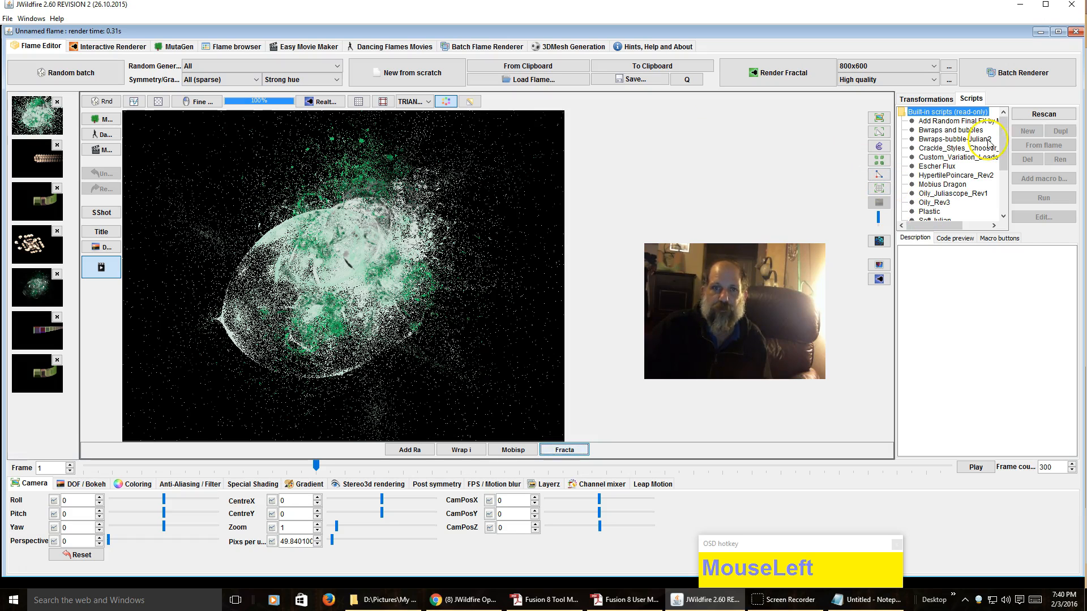
click(931, 102)
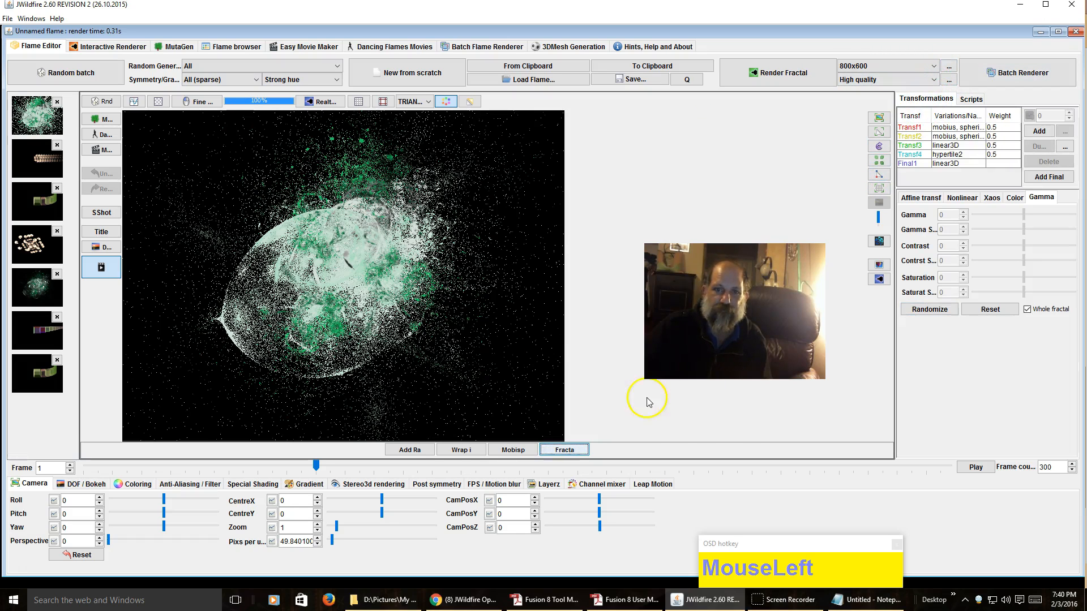